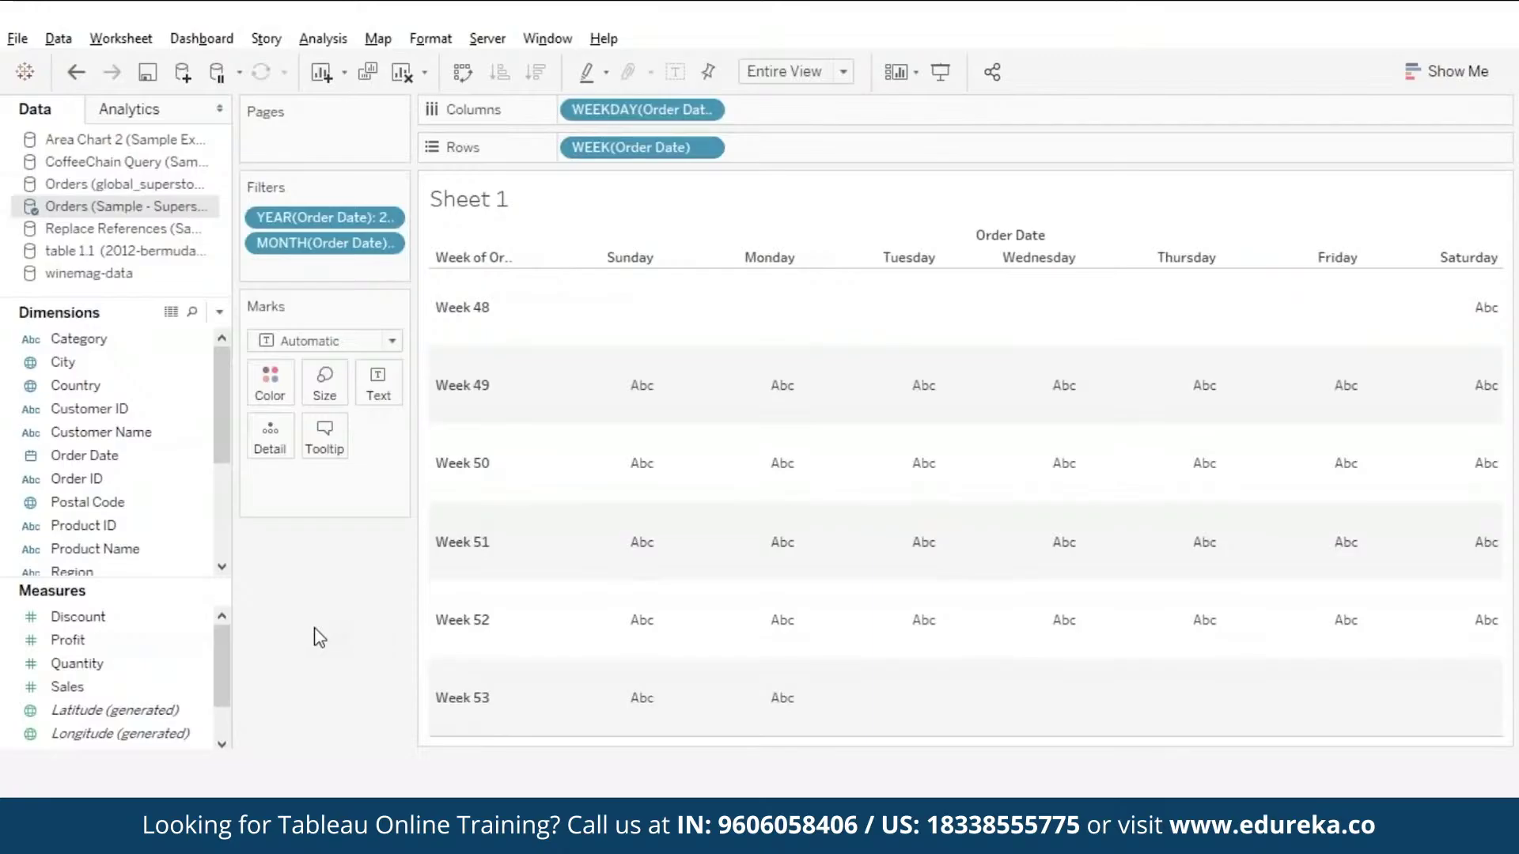
- Show the Sheet 1 calendar as square marks coloured by Profit and labelled with the day of Order Date
left_click_drag(80, 642, 270, 382)
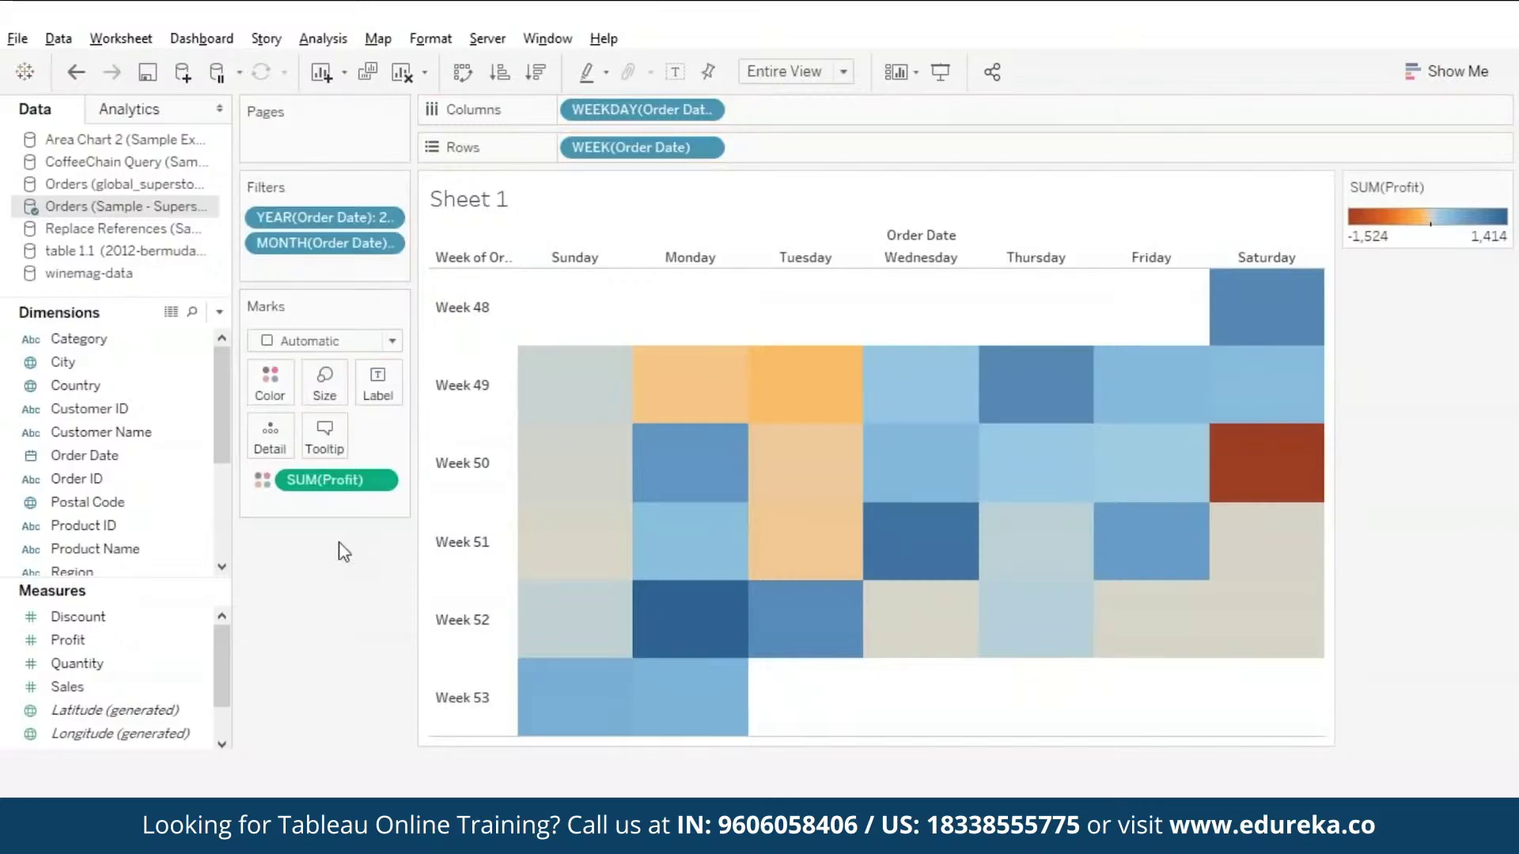
left_click_drag(84, 456, 379, 384)
left_click(376, 509)
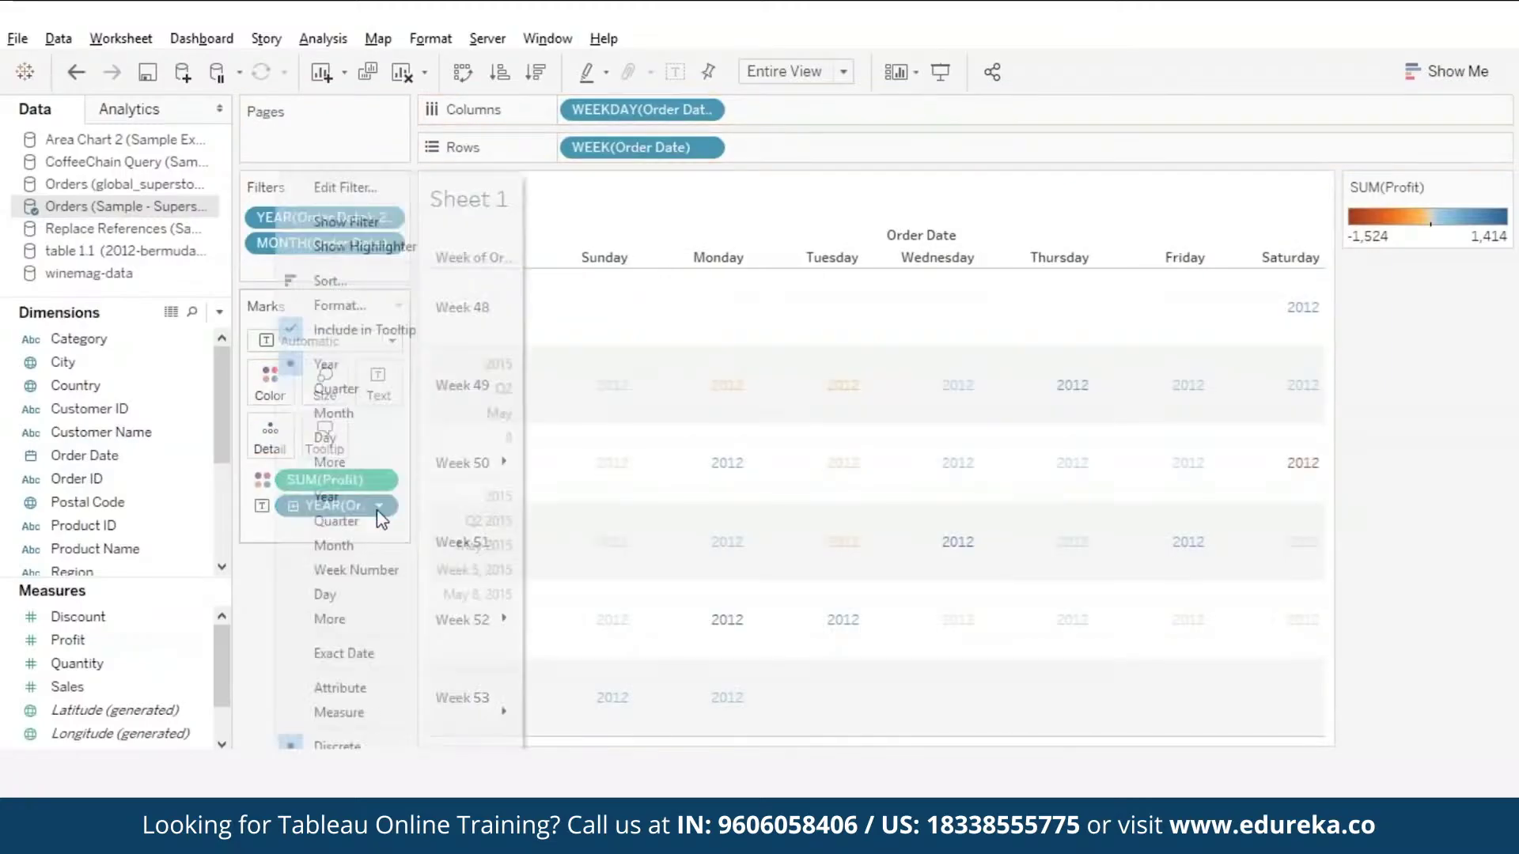
left_click(340, 438)
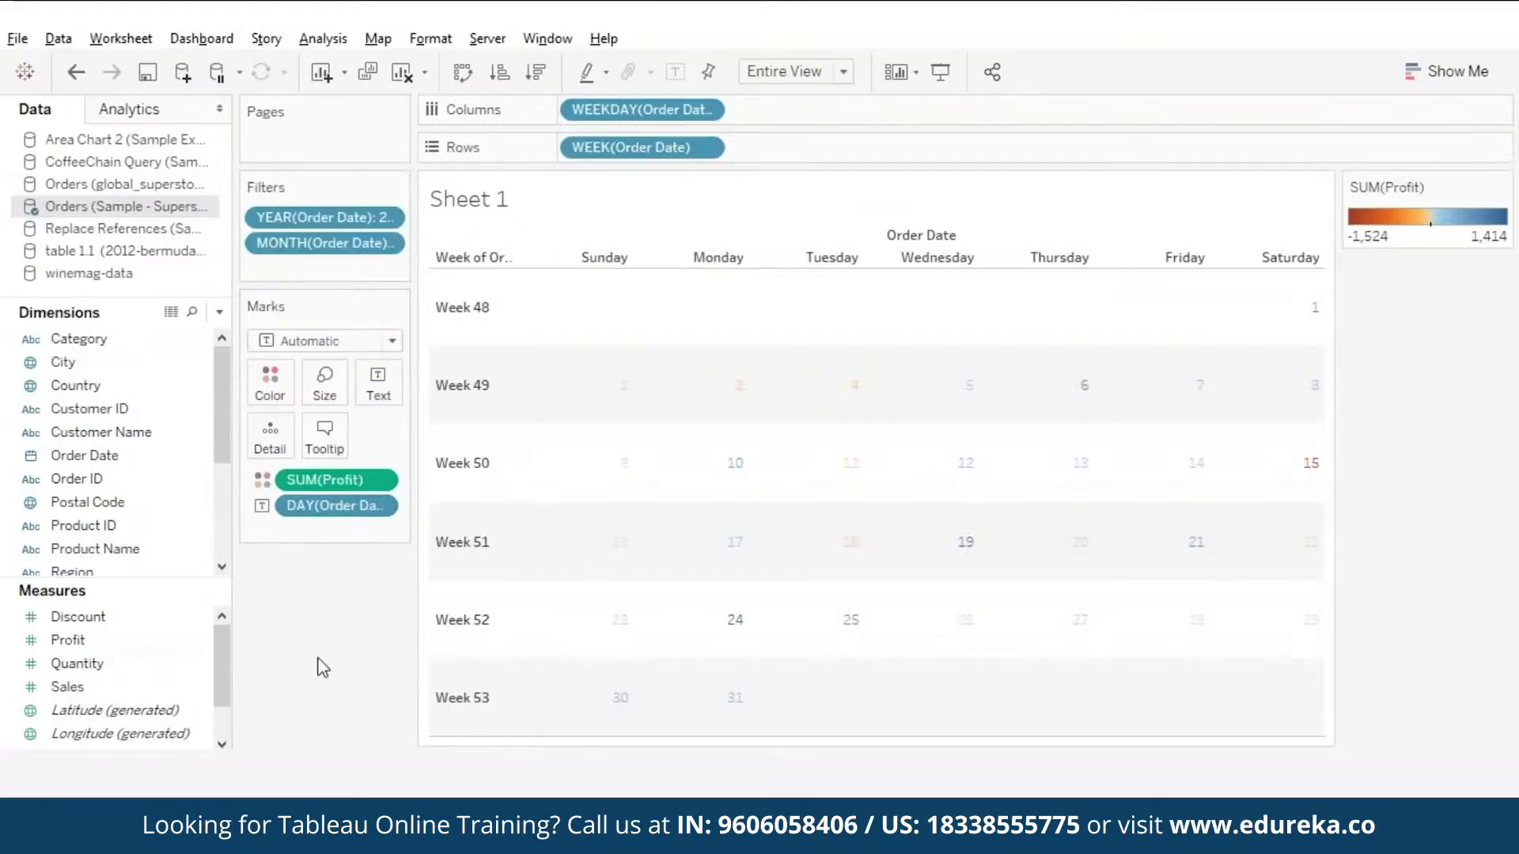
left_click(393, 343)
left_click(303, 457)
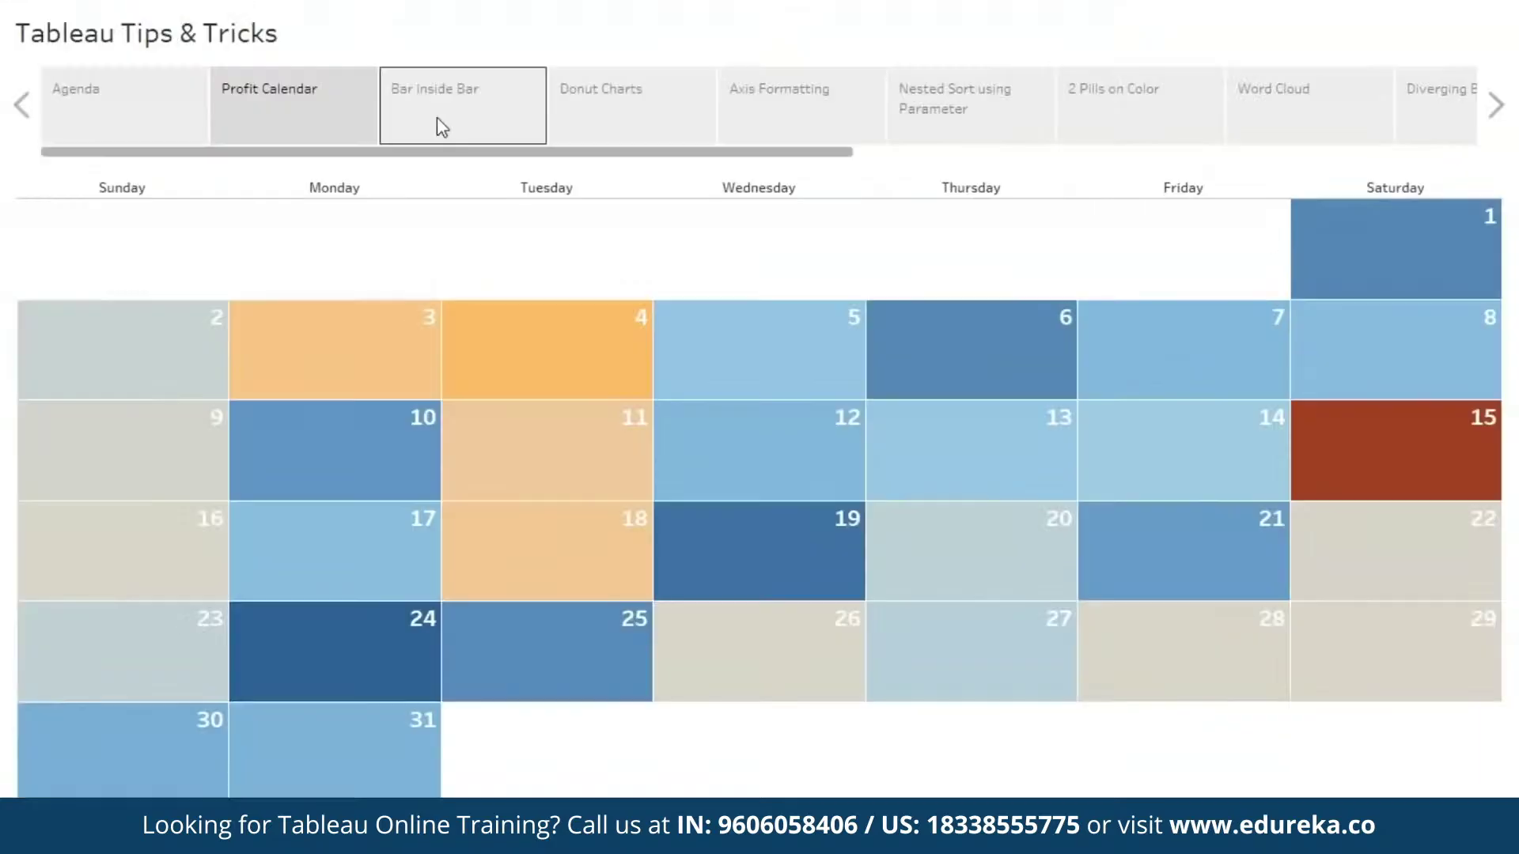
- View the Bar Inside Bar example in the Tableau Tips & Tricks story
left_click(436, 117)
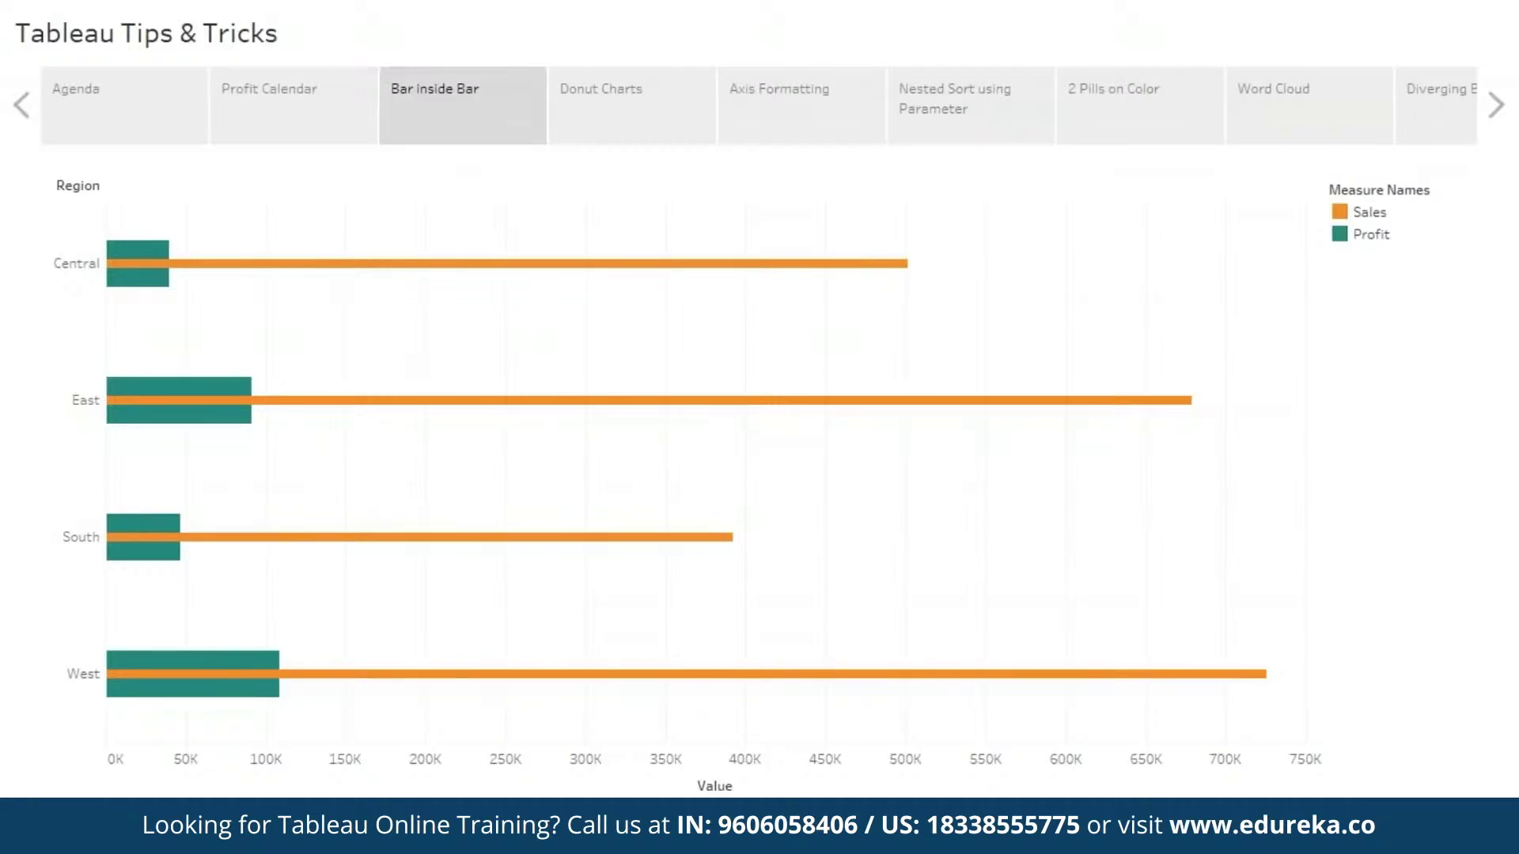
mouse_move(710, 425)
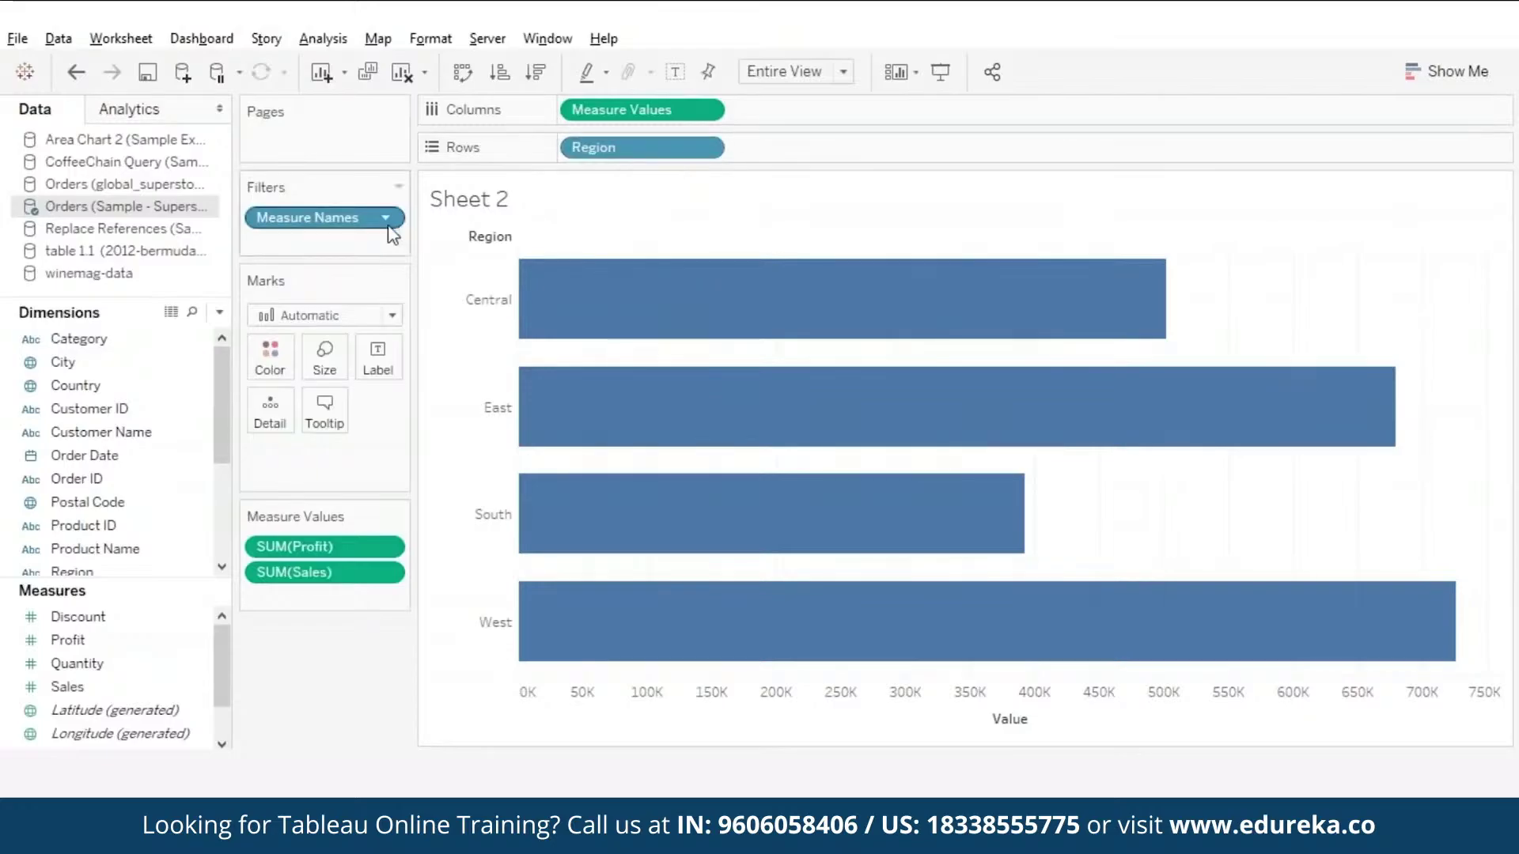
- Assign Measure Names to both colour and size in Sheet 2, and make the bars thinner overall
left_click_drag(392, 220, 270, 358)
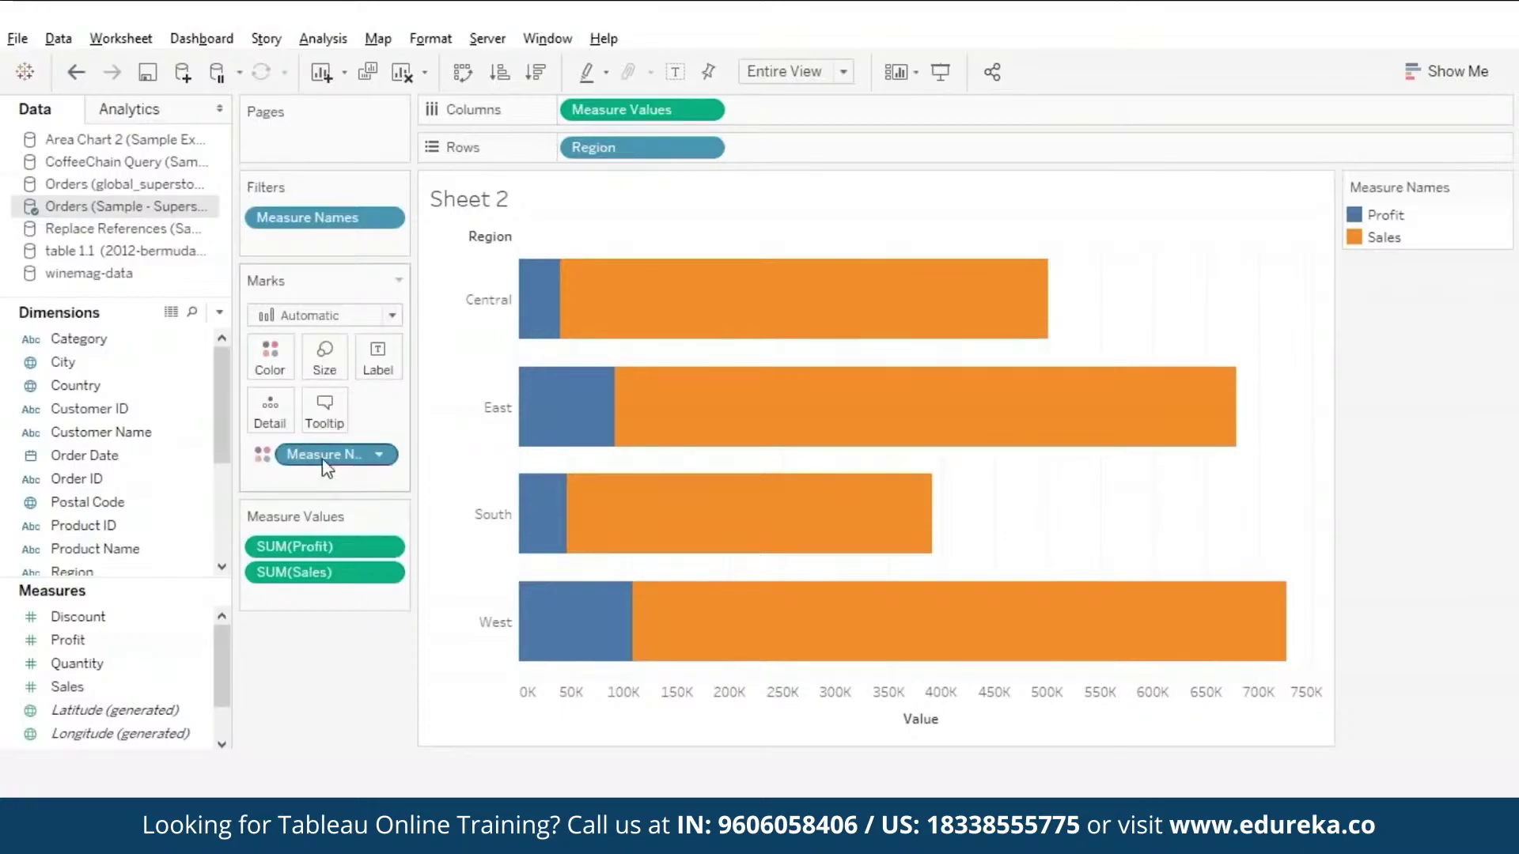
left_click_drag(327, 465, 329, 358)
left_click(326, 360)
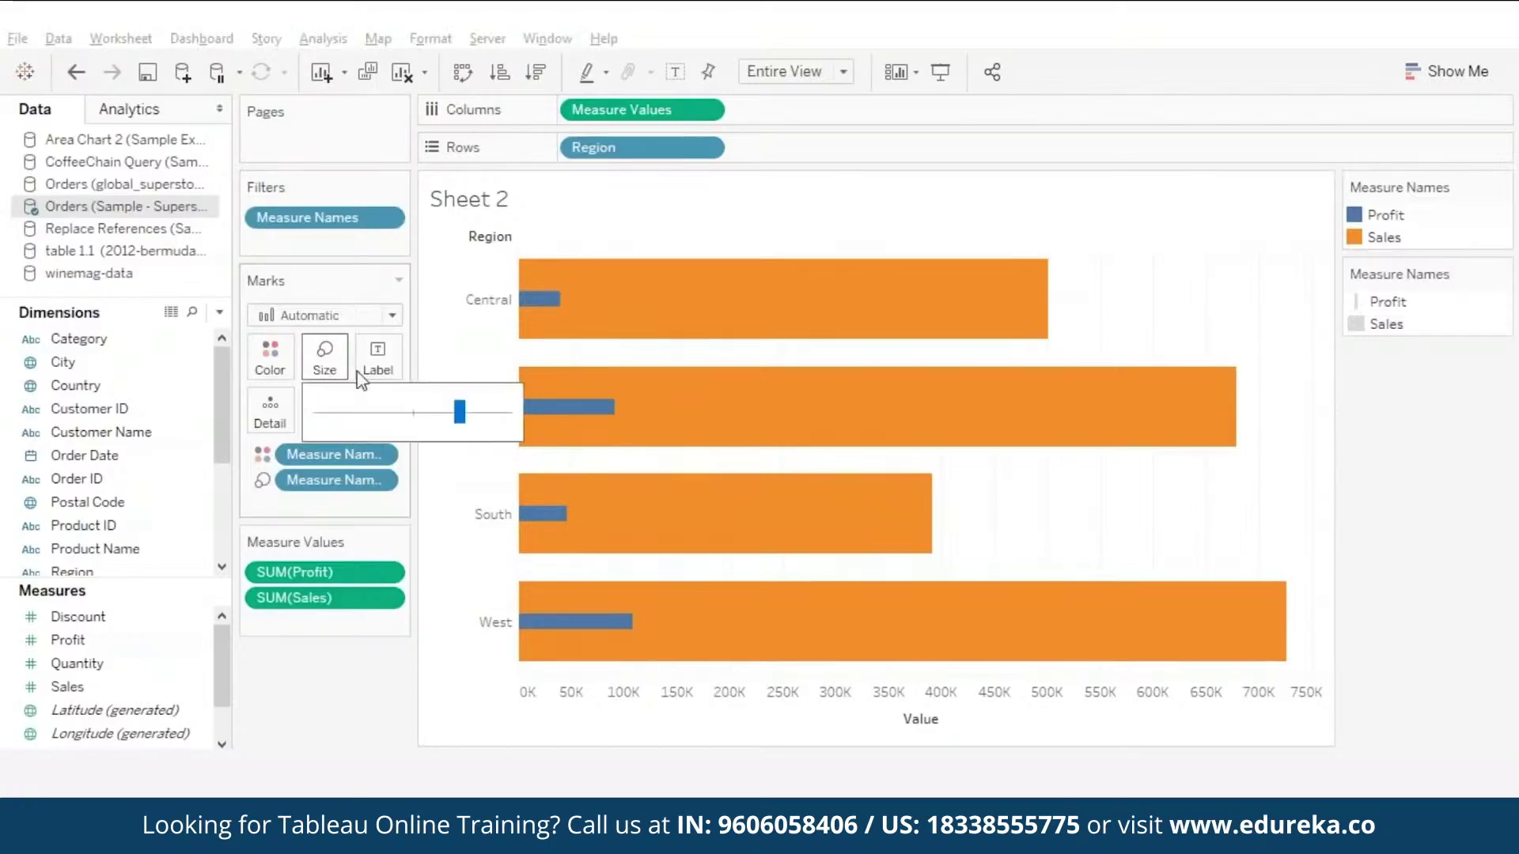
left_click_drag(458, 412, 403, 411)
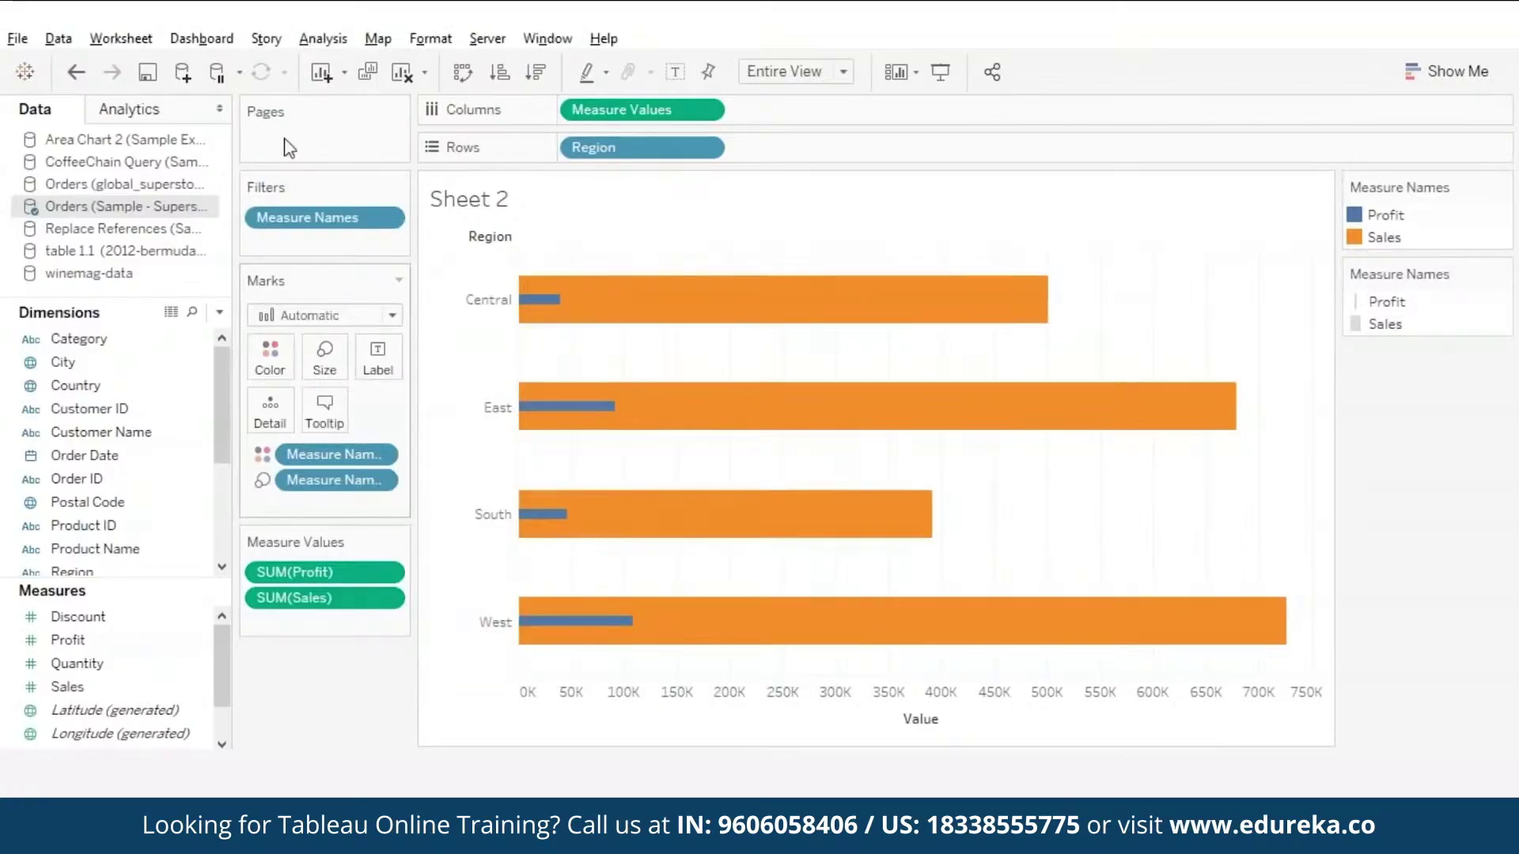
- Check the Stack Marks setting of the Sheet 2 bar chart
left_click(323, 39)
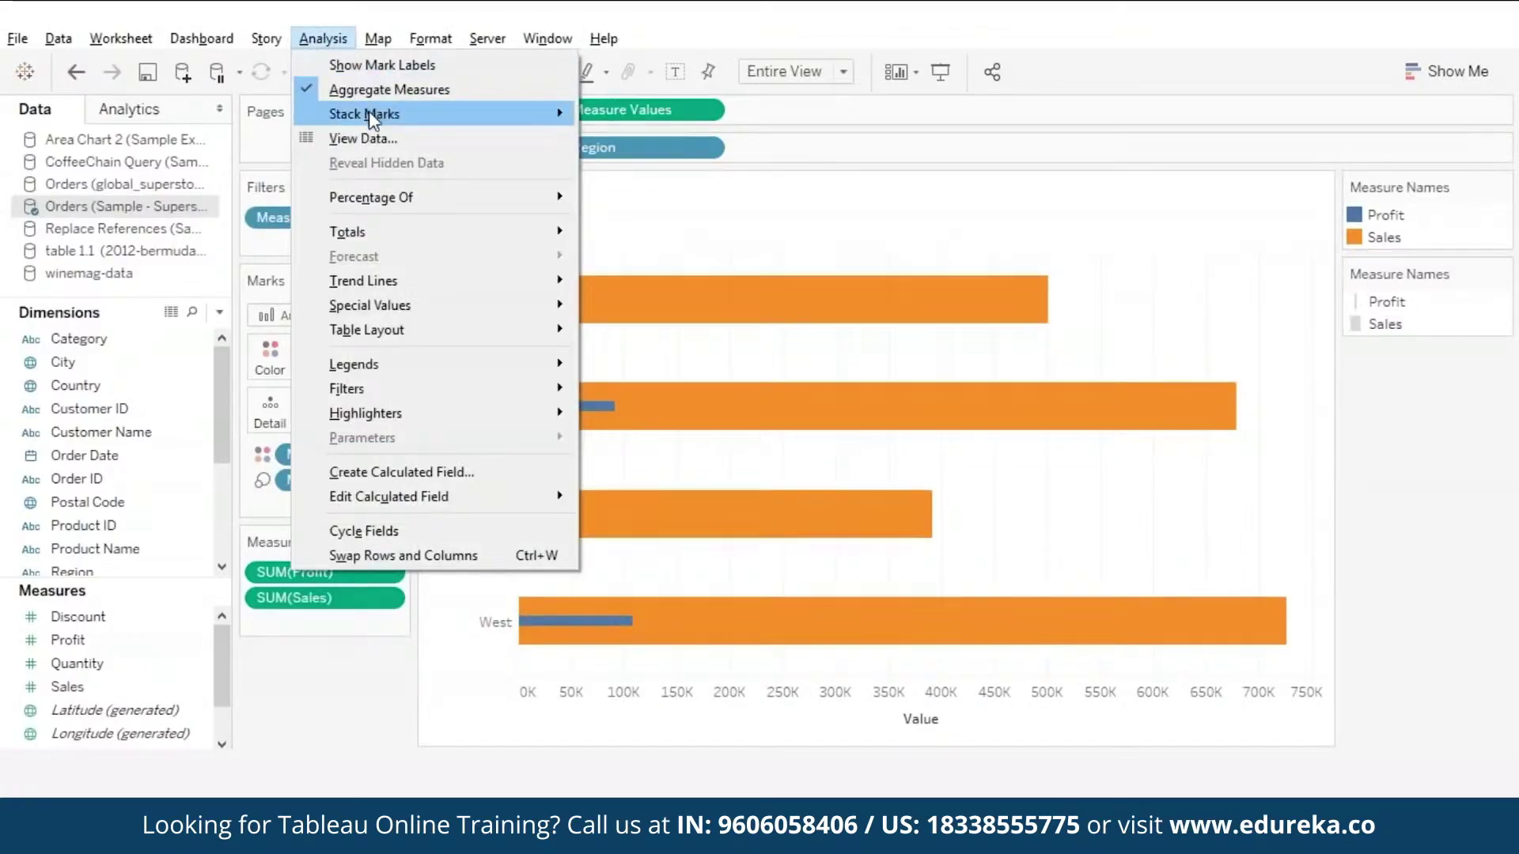
mouse_move(416, 117)
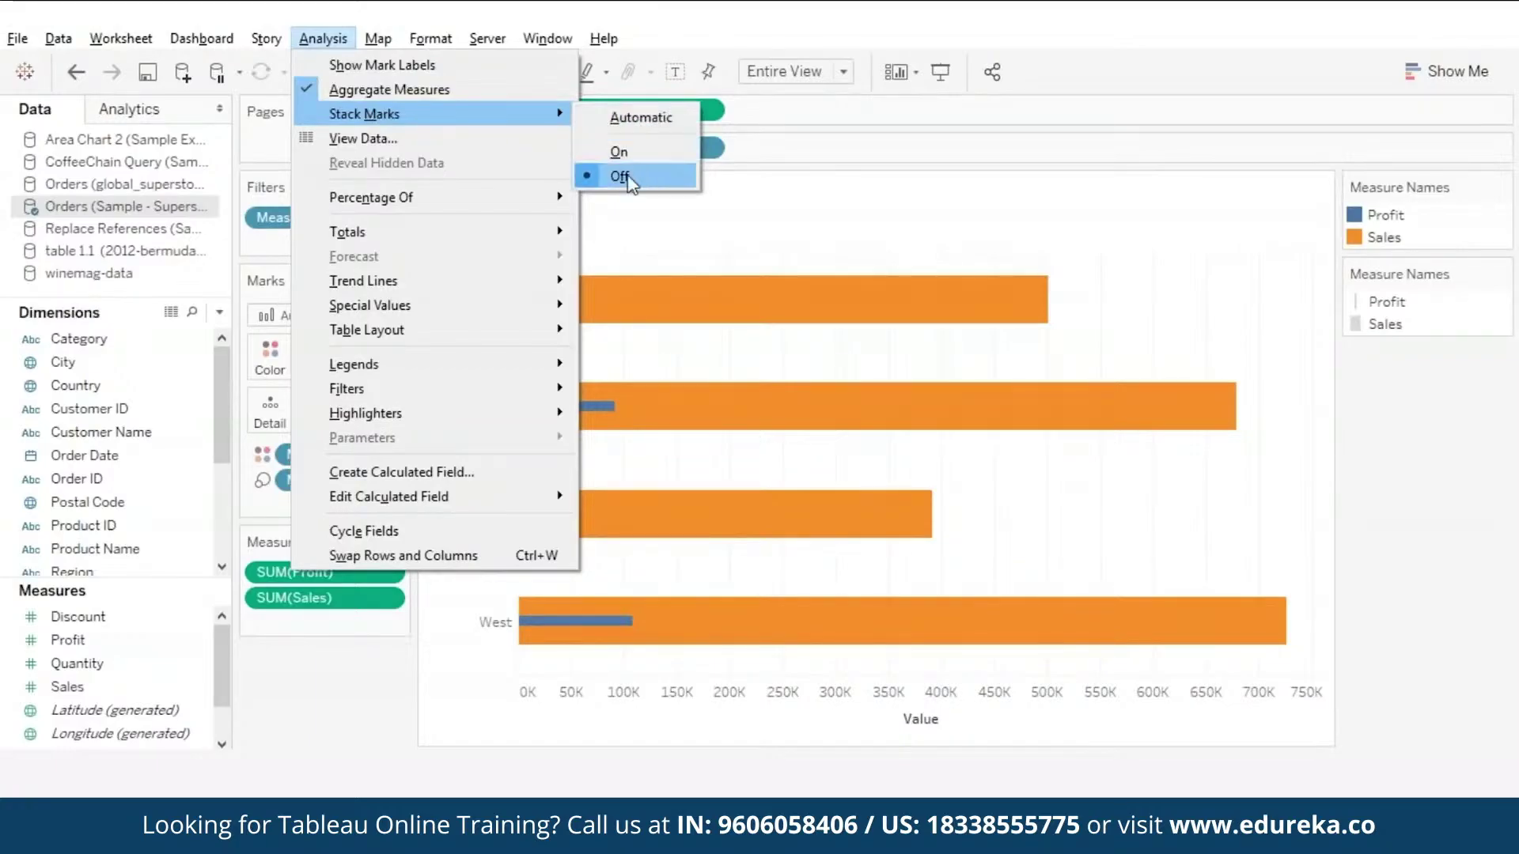
left_click(321, 739)
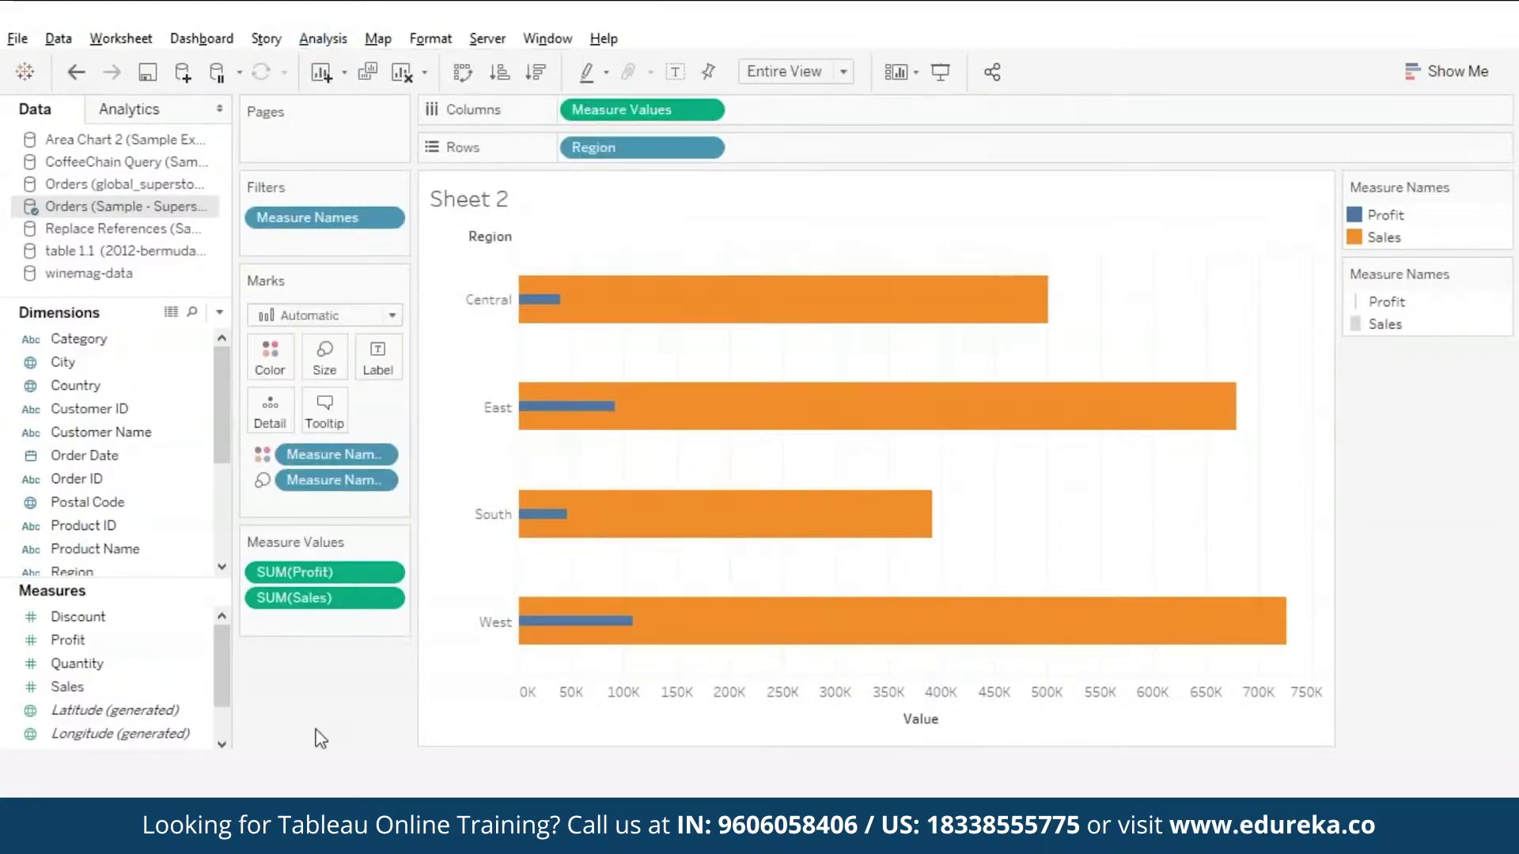
- Add Number of Records to Rows of the Sheet 4 pie chart and aggregate it as Minimum
mouse_move(554, 633)
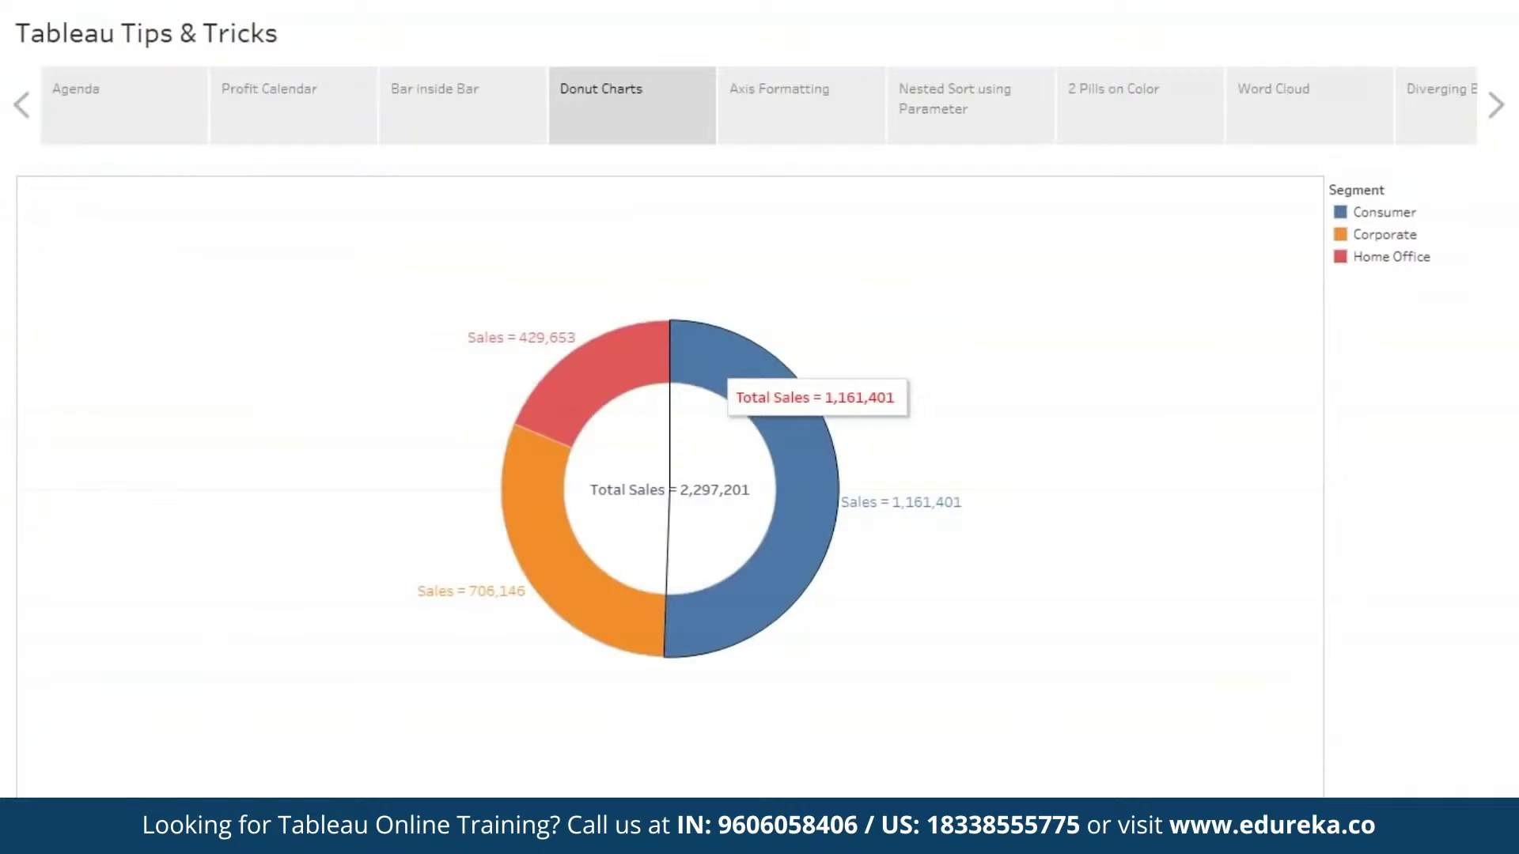
mouse_move(614, 364)
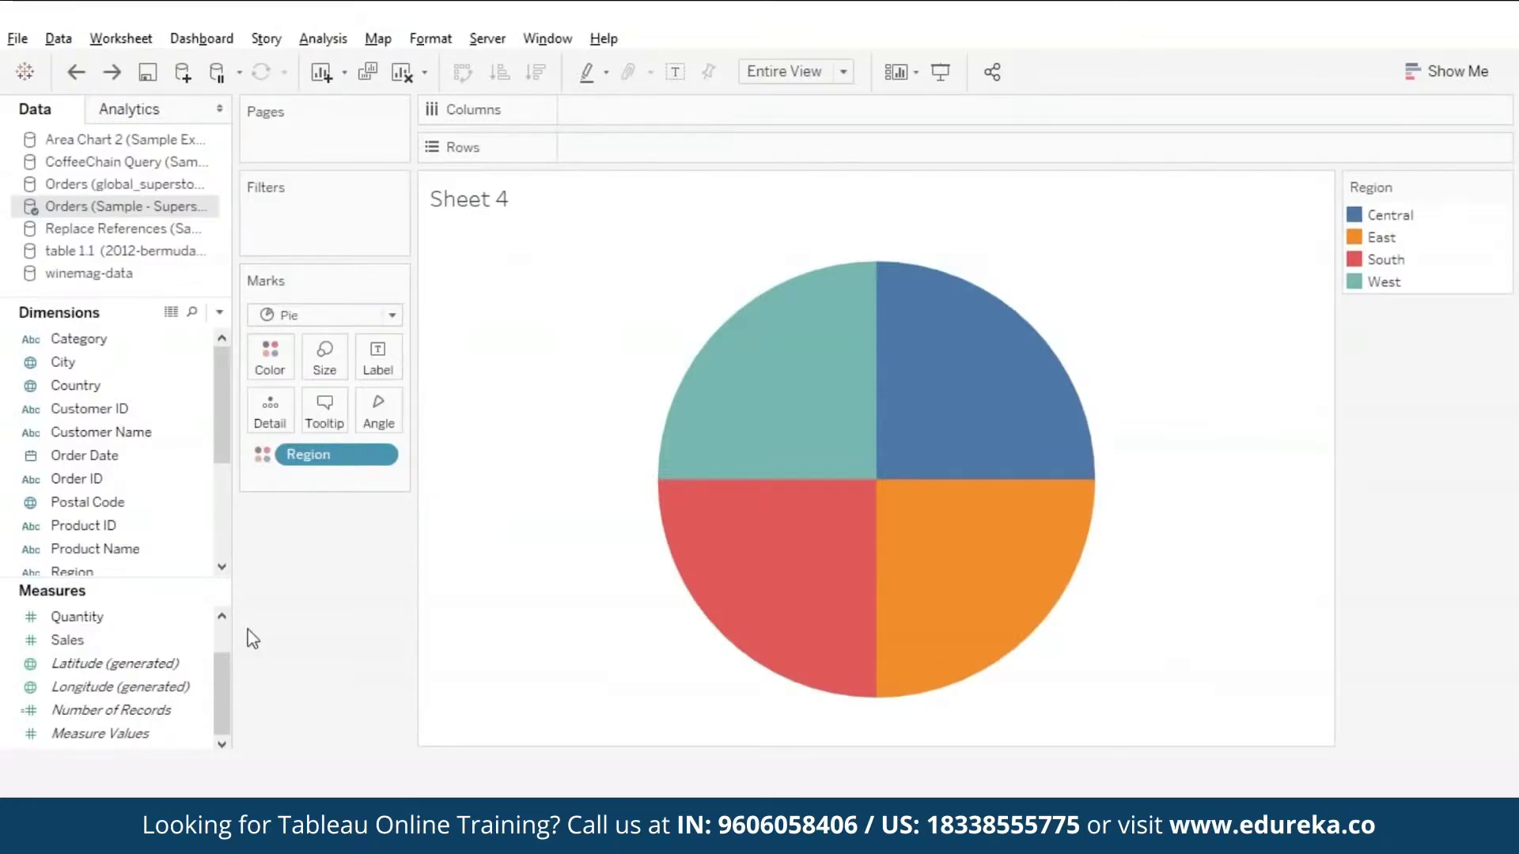
left_click_drag(120, 719, 682, 158)
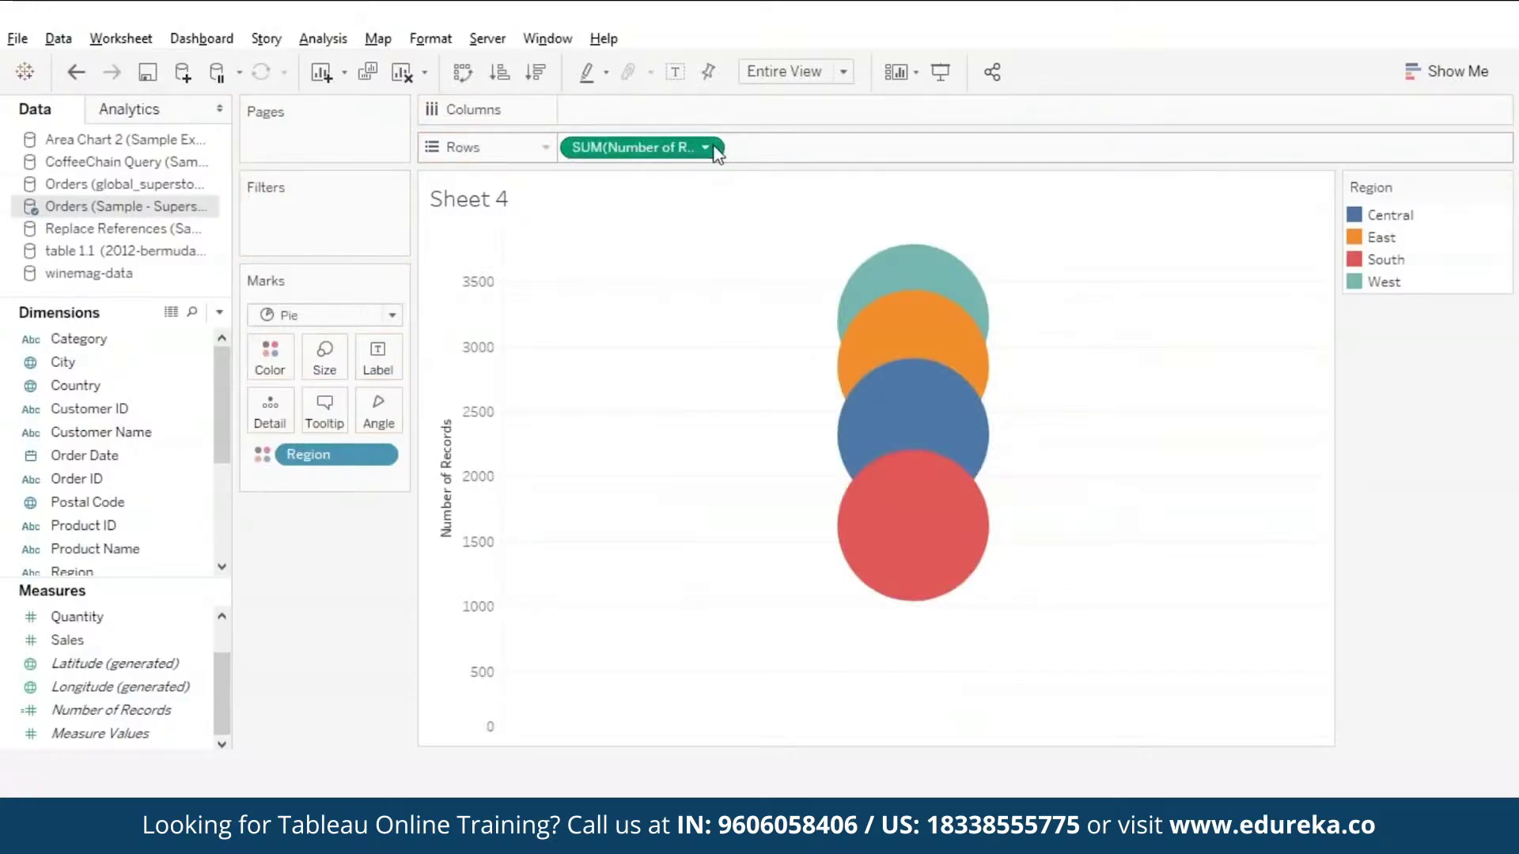
left_click(704, 148)
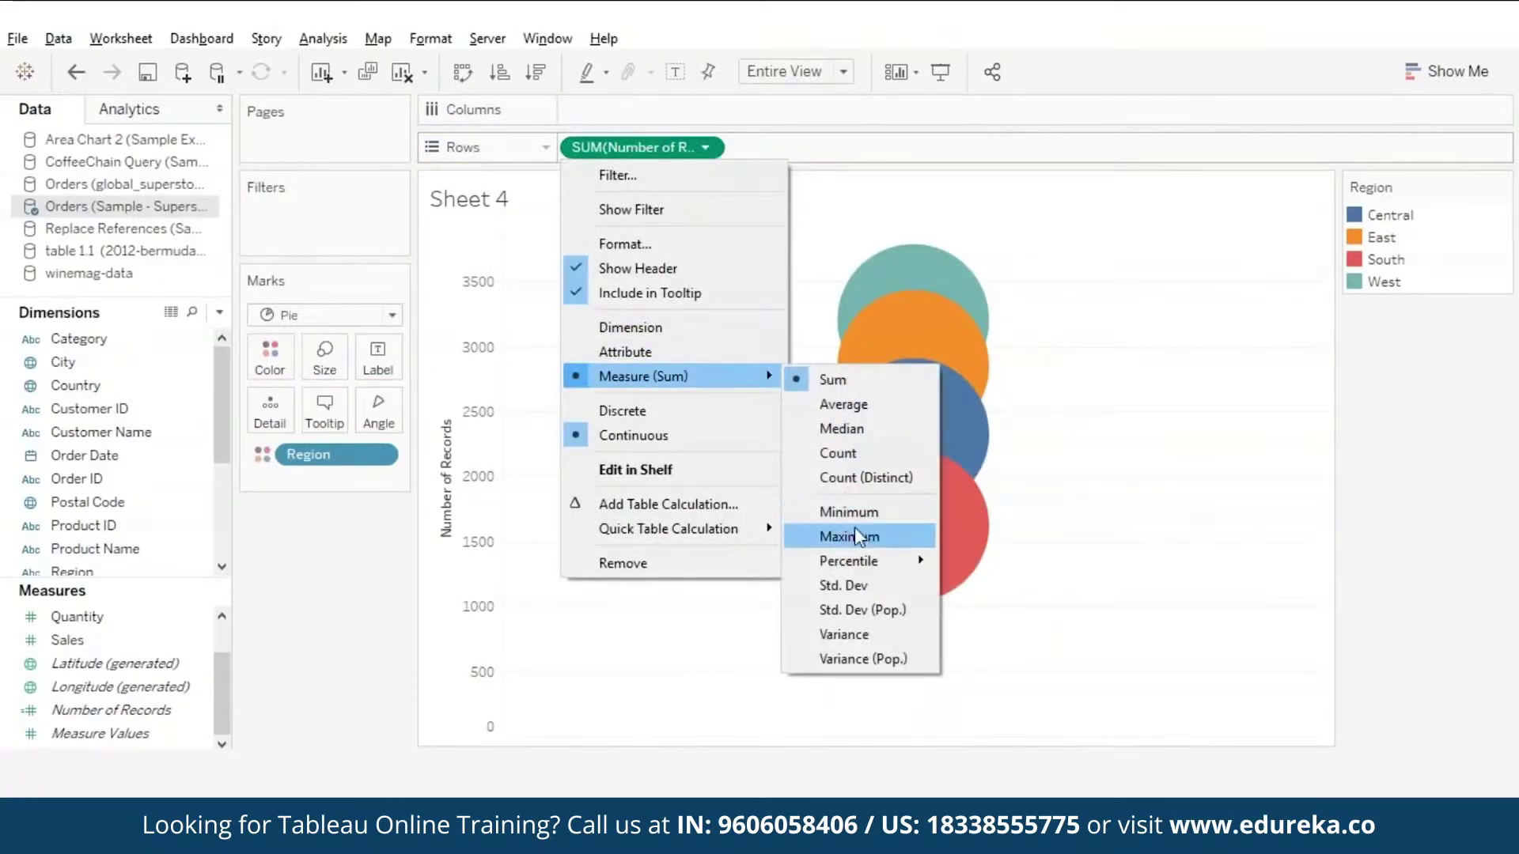
left_click(831, 508)
- Duplicate the minimum Number of Records measure on Rows and combine the two as a dual axis
left_click_drag(654, 151, 823, 155)
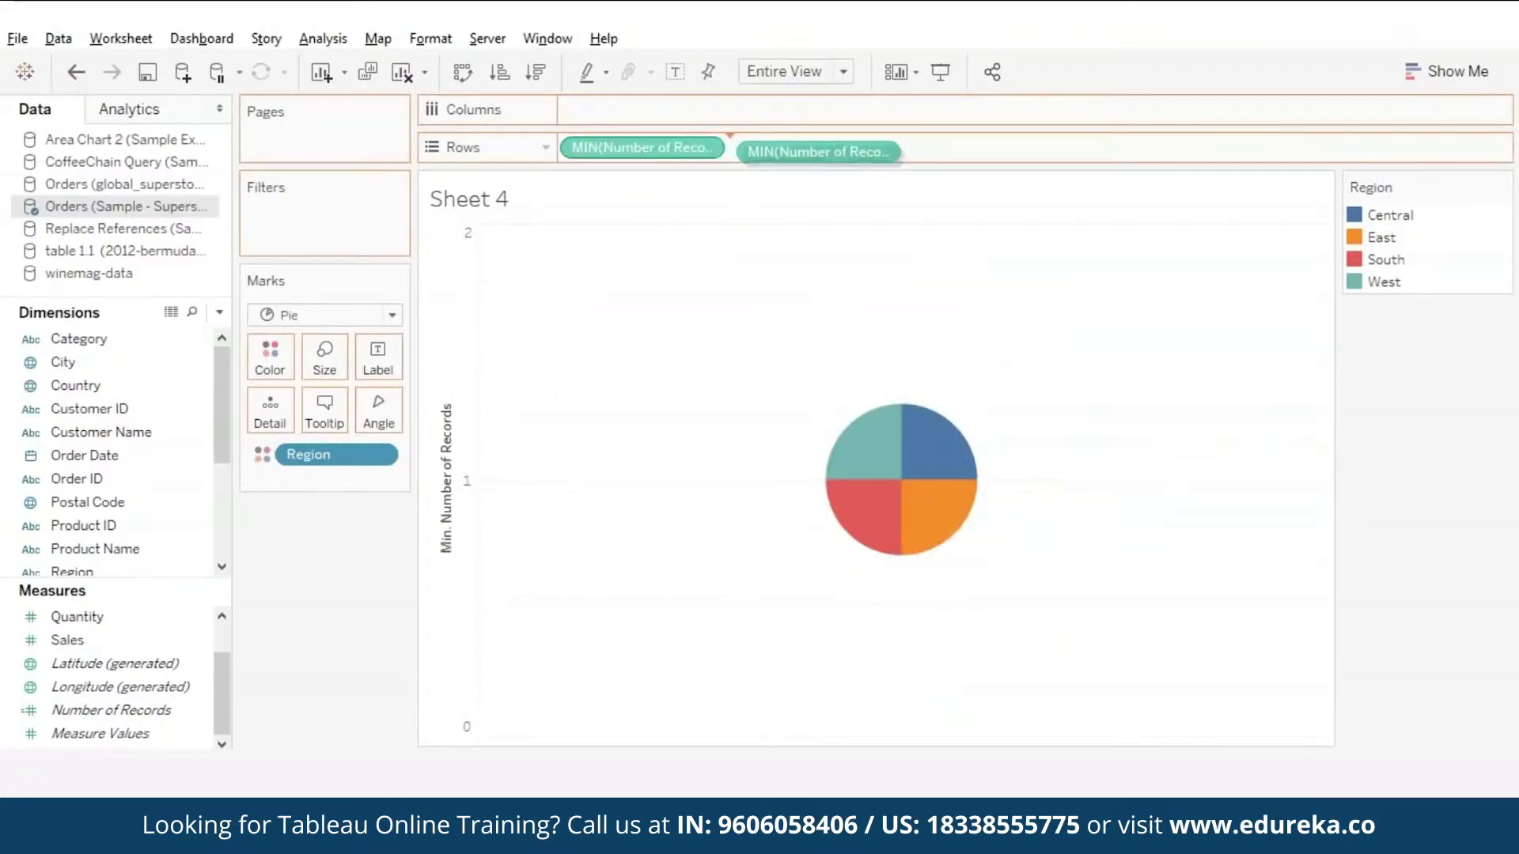
left_click(872, 148)
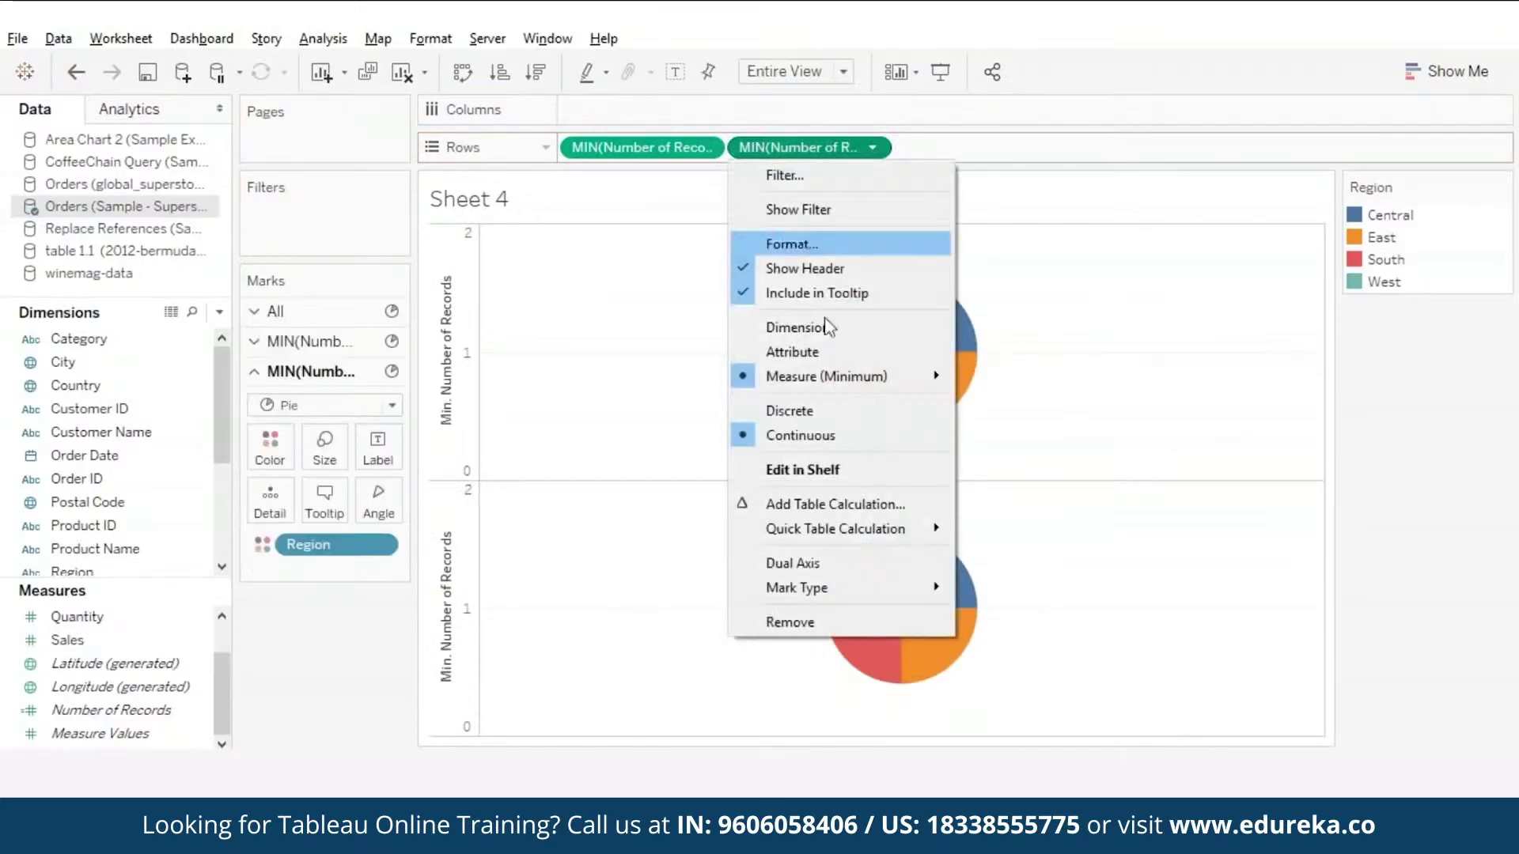
left_click(793, 563)
- Hide the headers of both Min. Number of Records axes
right_click(1299, 345)
left_click(1345, 588)
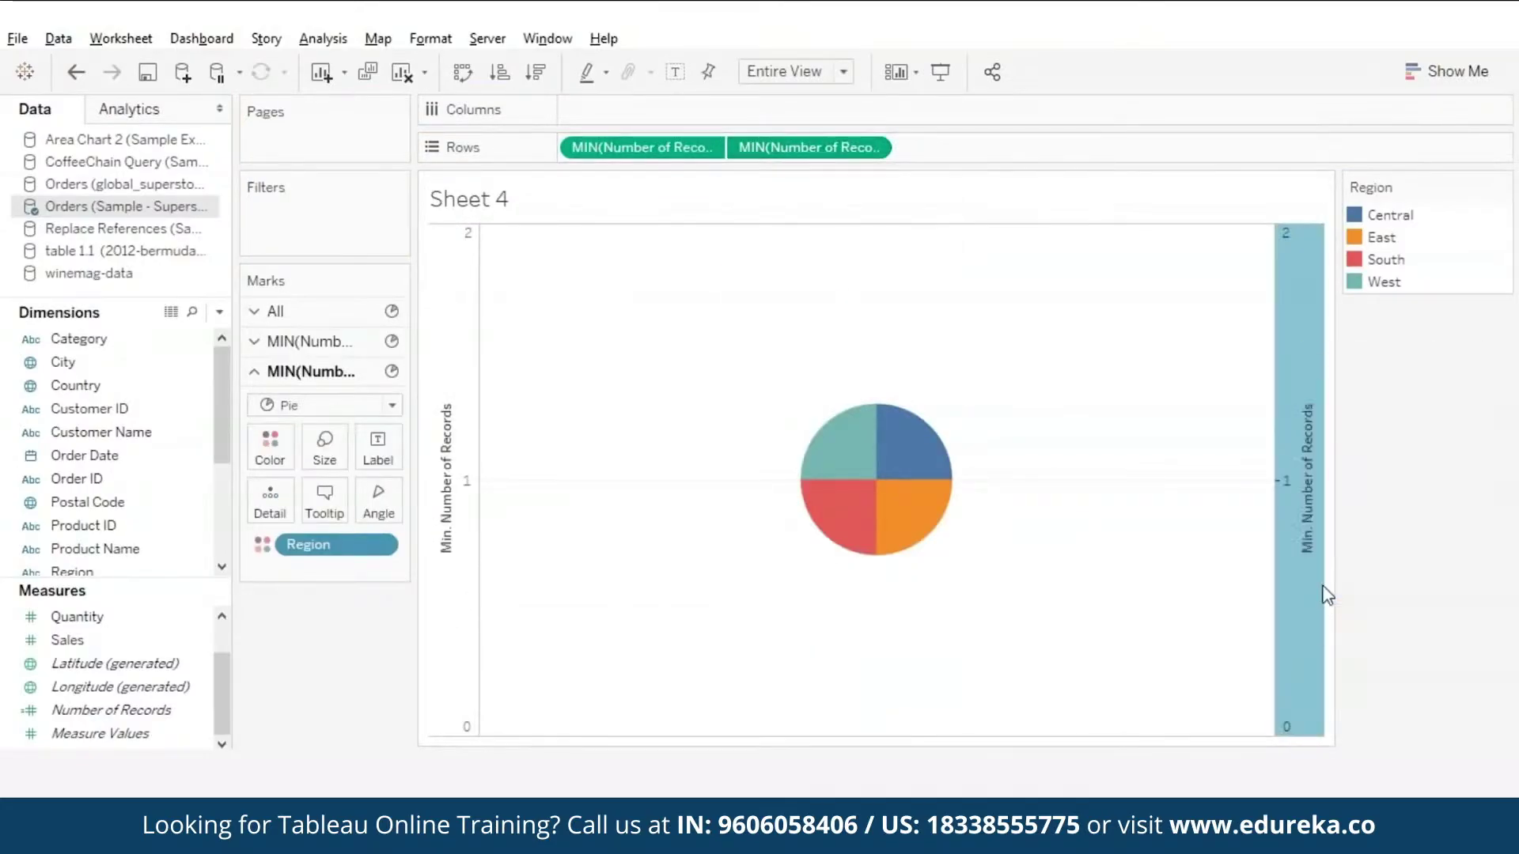
right_click(439, 398)
left_click(503, 619)
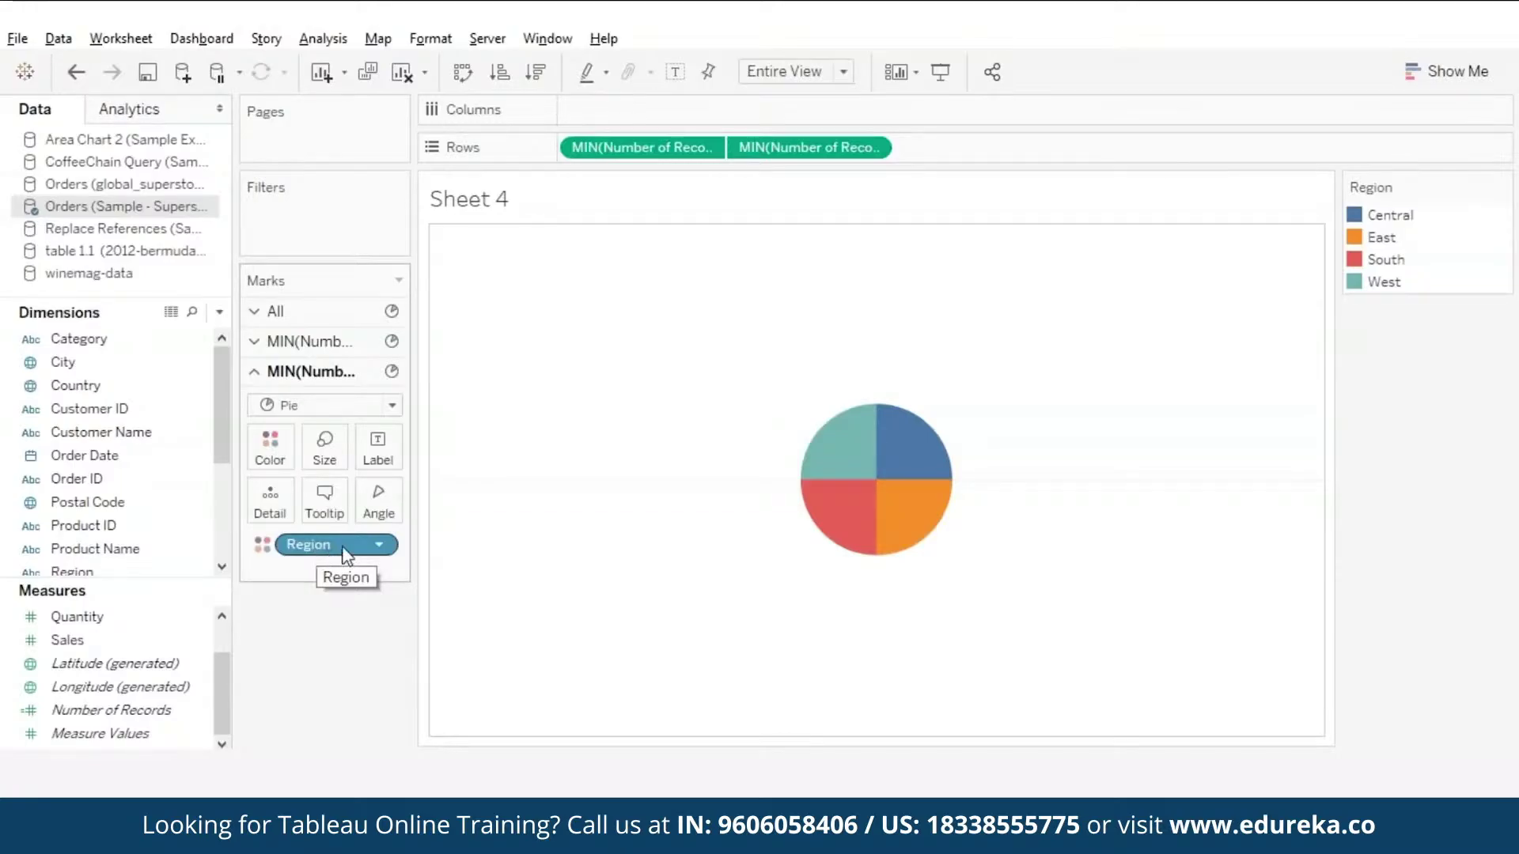
- Remove Region from the second Number of Records pie and colour that pie white
left_click_drag(316, 553, 330, 672)
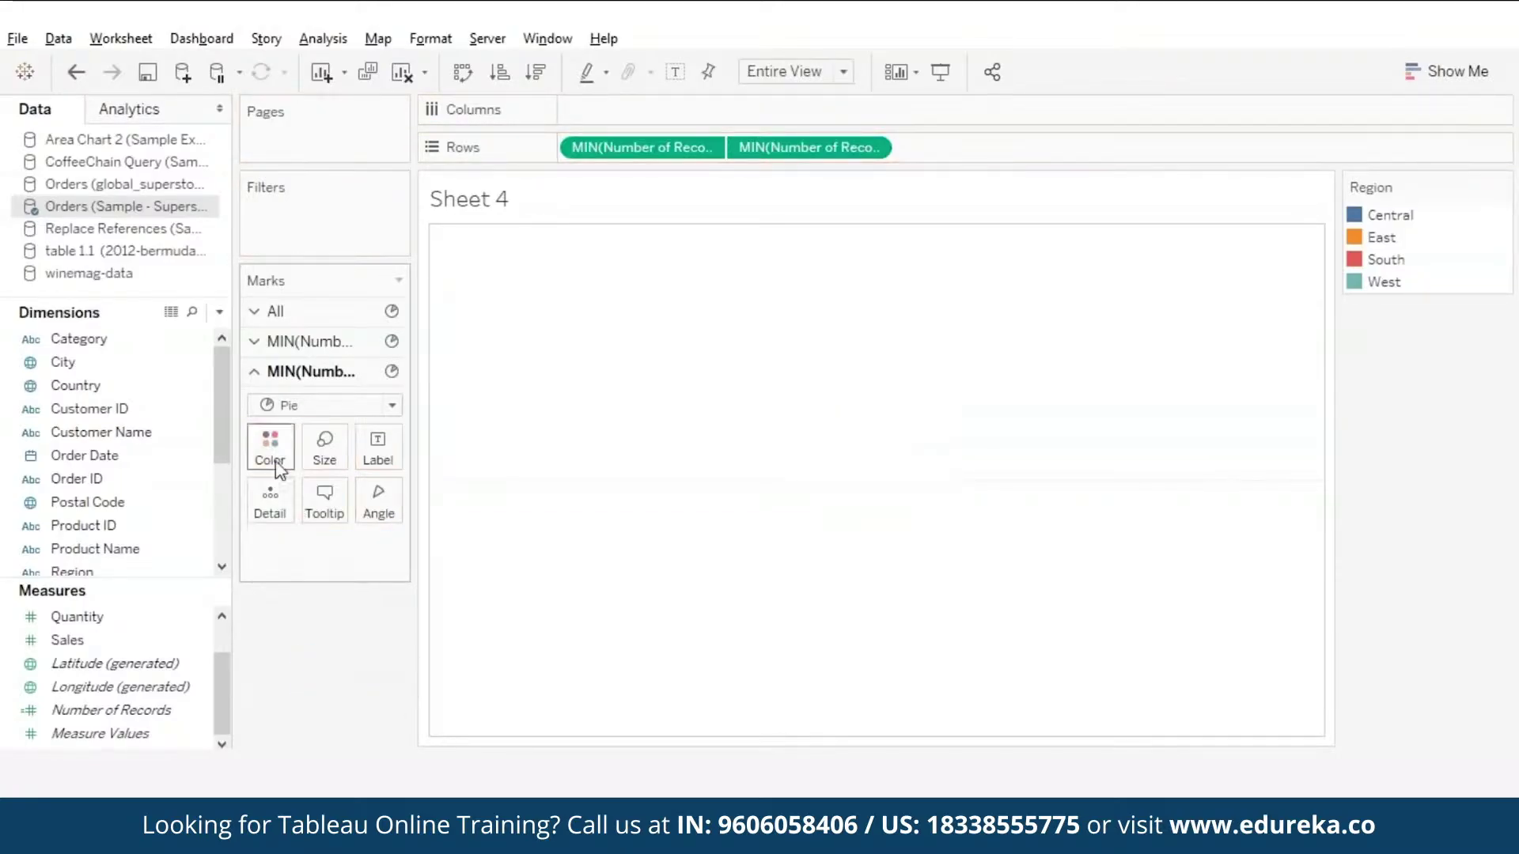
left_click(270, 447)
left_click(552, 627)
- Enlarge the first pie, coloured by Region, so it forms a ring around the white circle
left_click(315, 341)
left_click(336, 430)
mouse_move(443, 472)
left_mouse_down()
mouse_move(396, 492)
mouse_move(457, 490)
left_mouse_up()
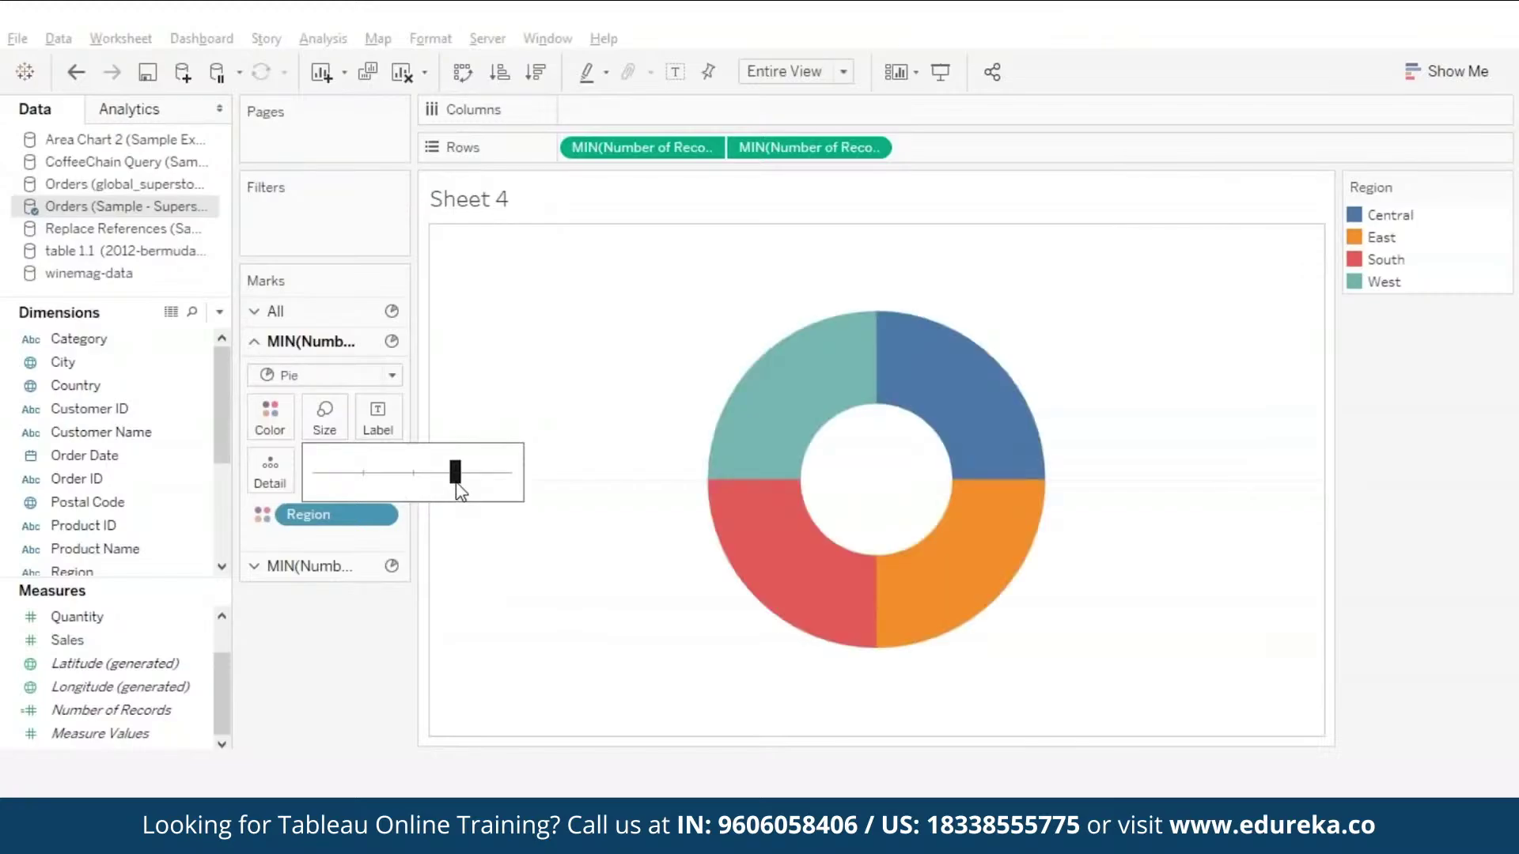
left_click(316, 687)
- Enlarge the inner white circle so the coloured donut ring becomes thinner
left_click(316, 566)
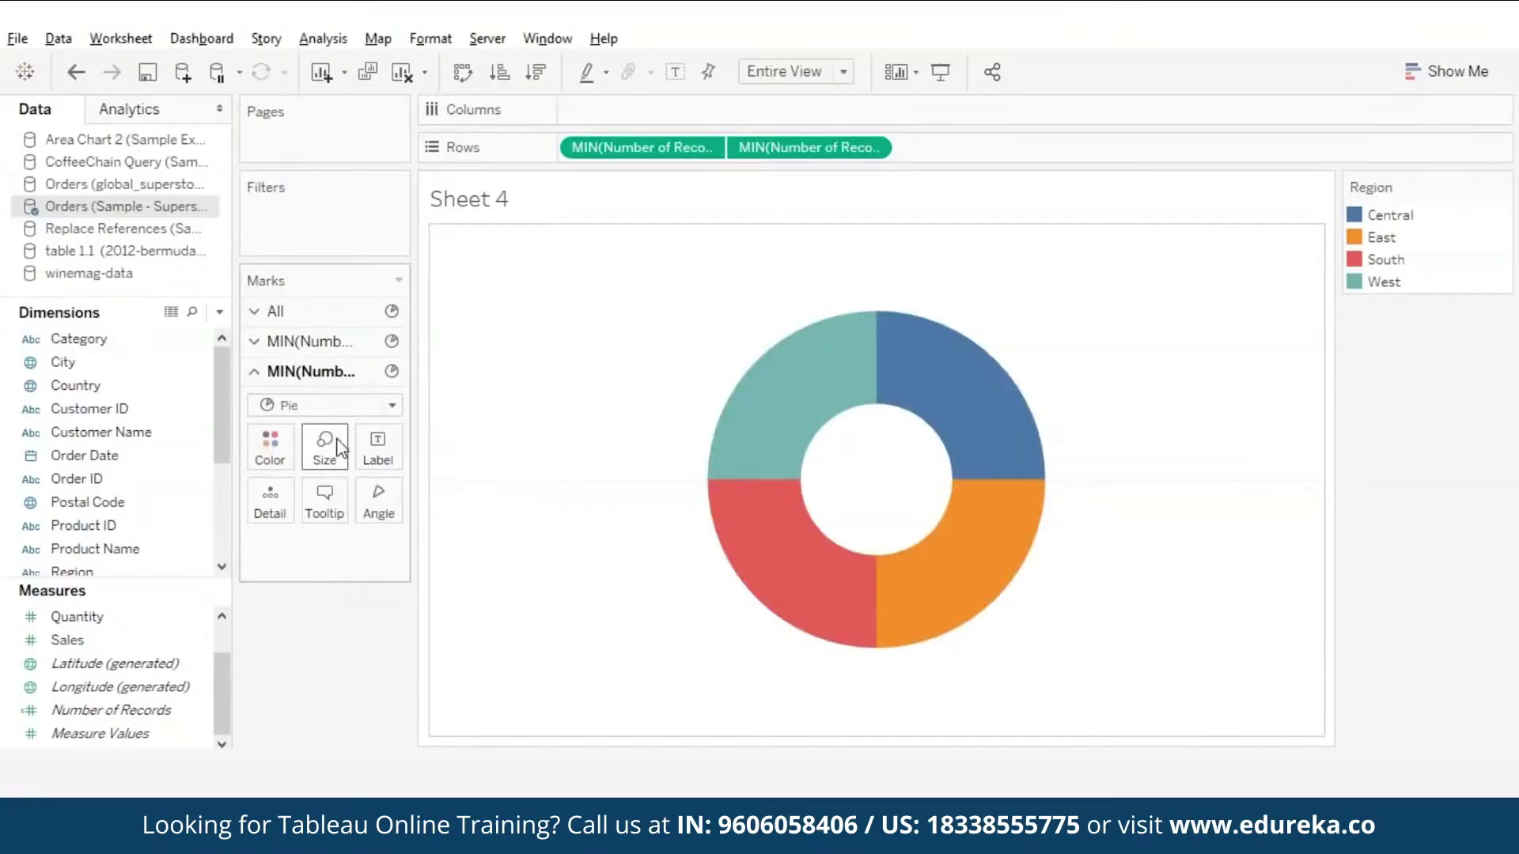
left_click(326, 449)
left_click_drag(409, 501, 432, 504)
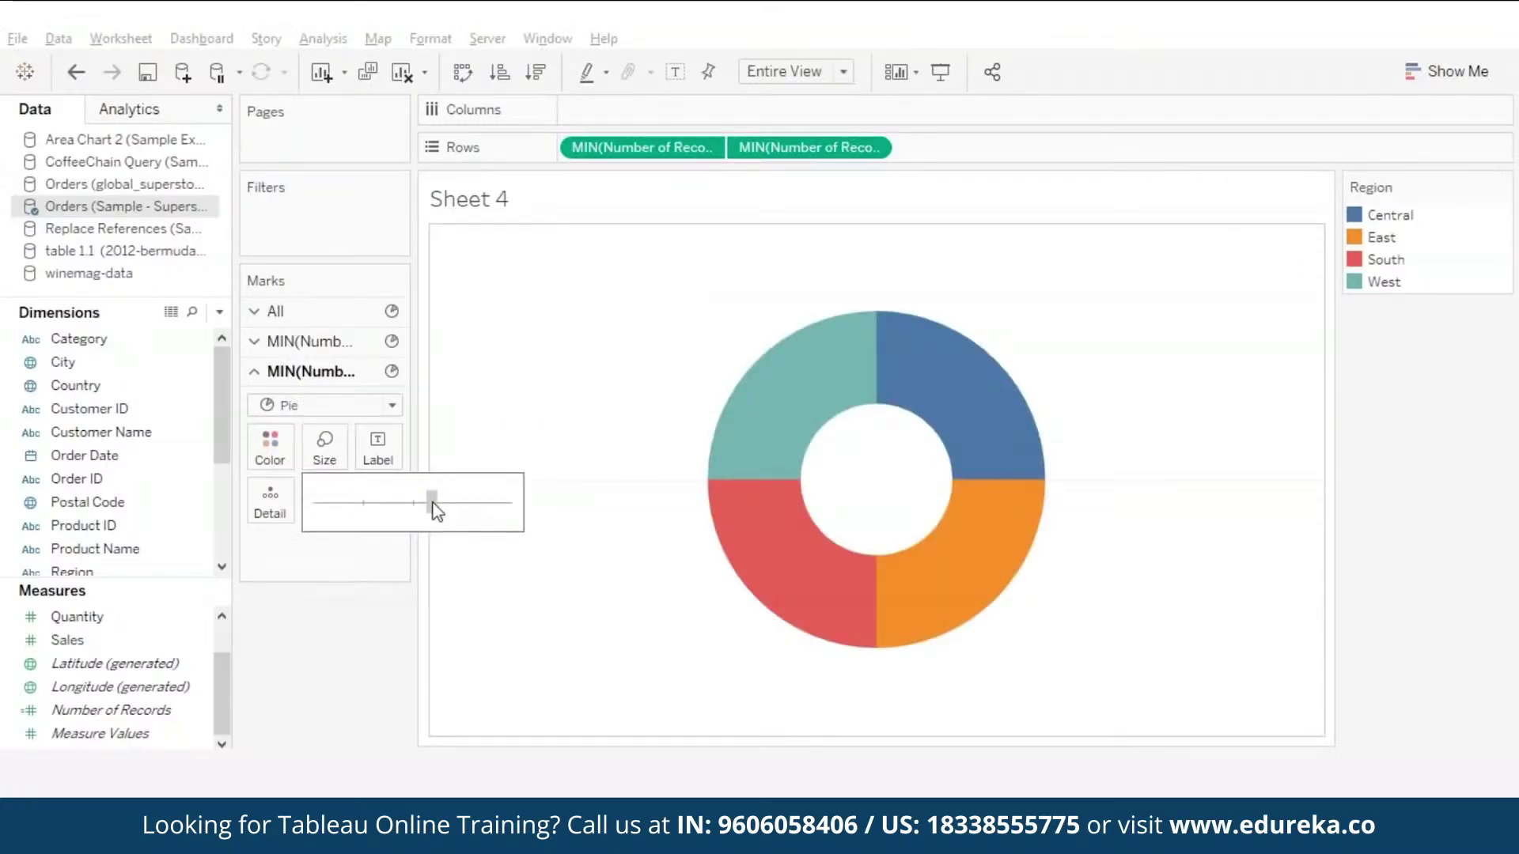
left_click(342, 625)
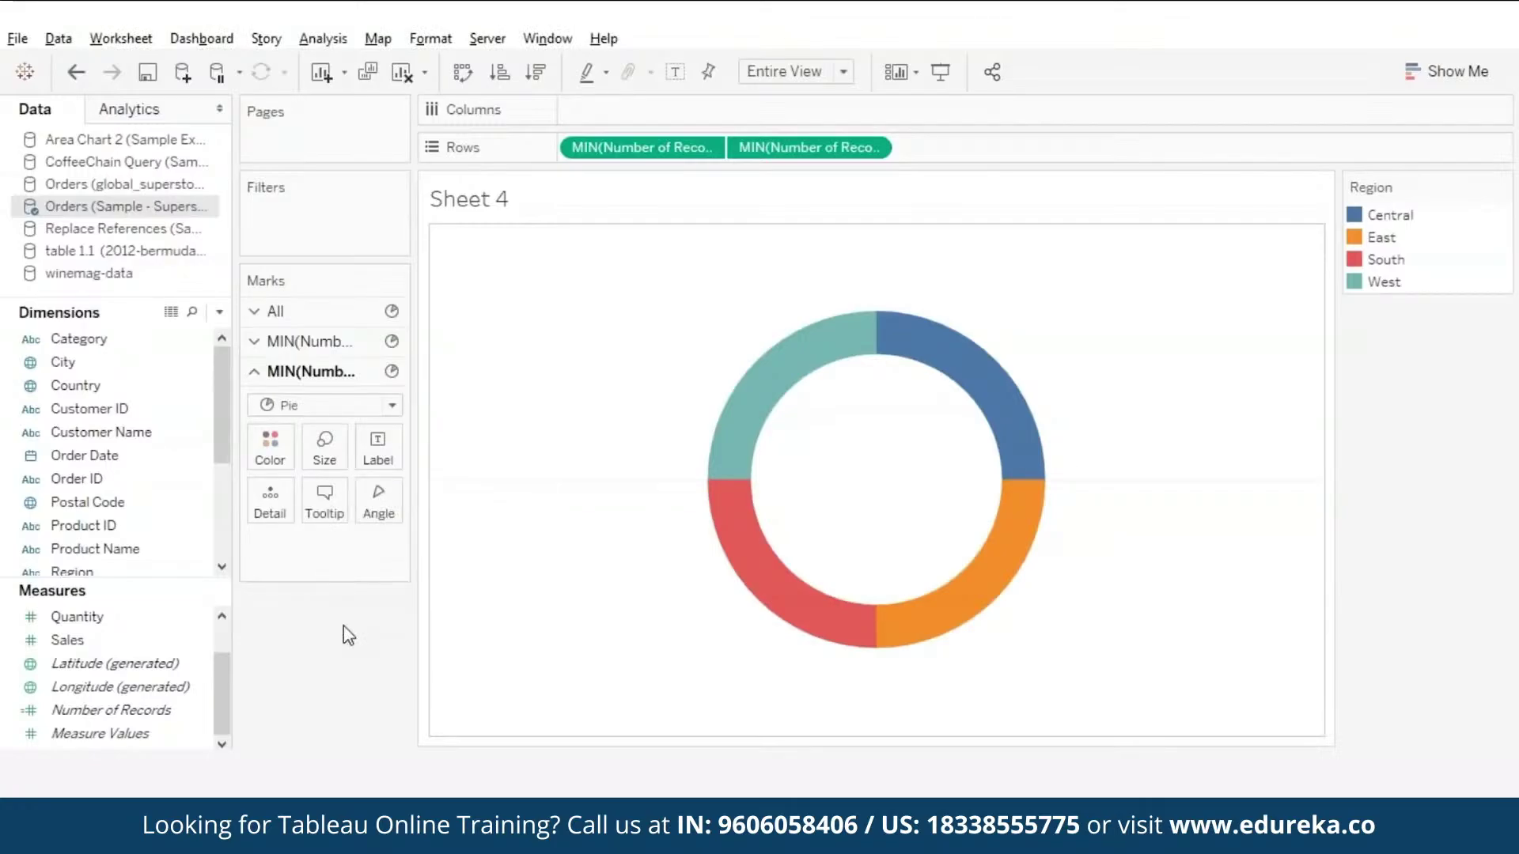
- Label the inner circle with Sales, preceded by the text "Total Sales ="
left_click_drag(67, 640, 378, 451)
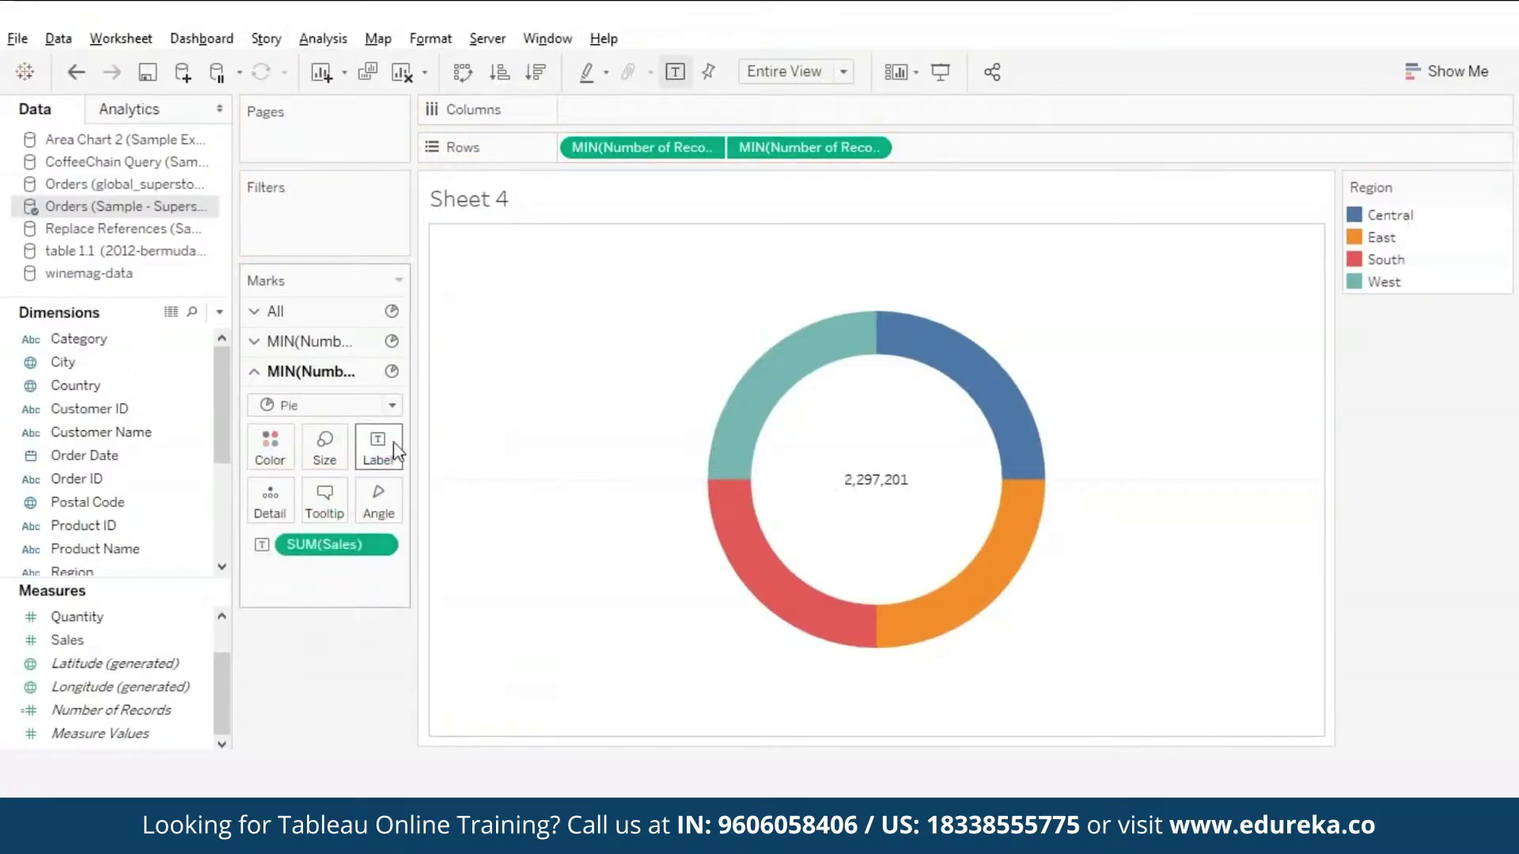
left_click(398, 452)
left_click(573, 563)
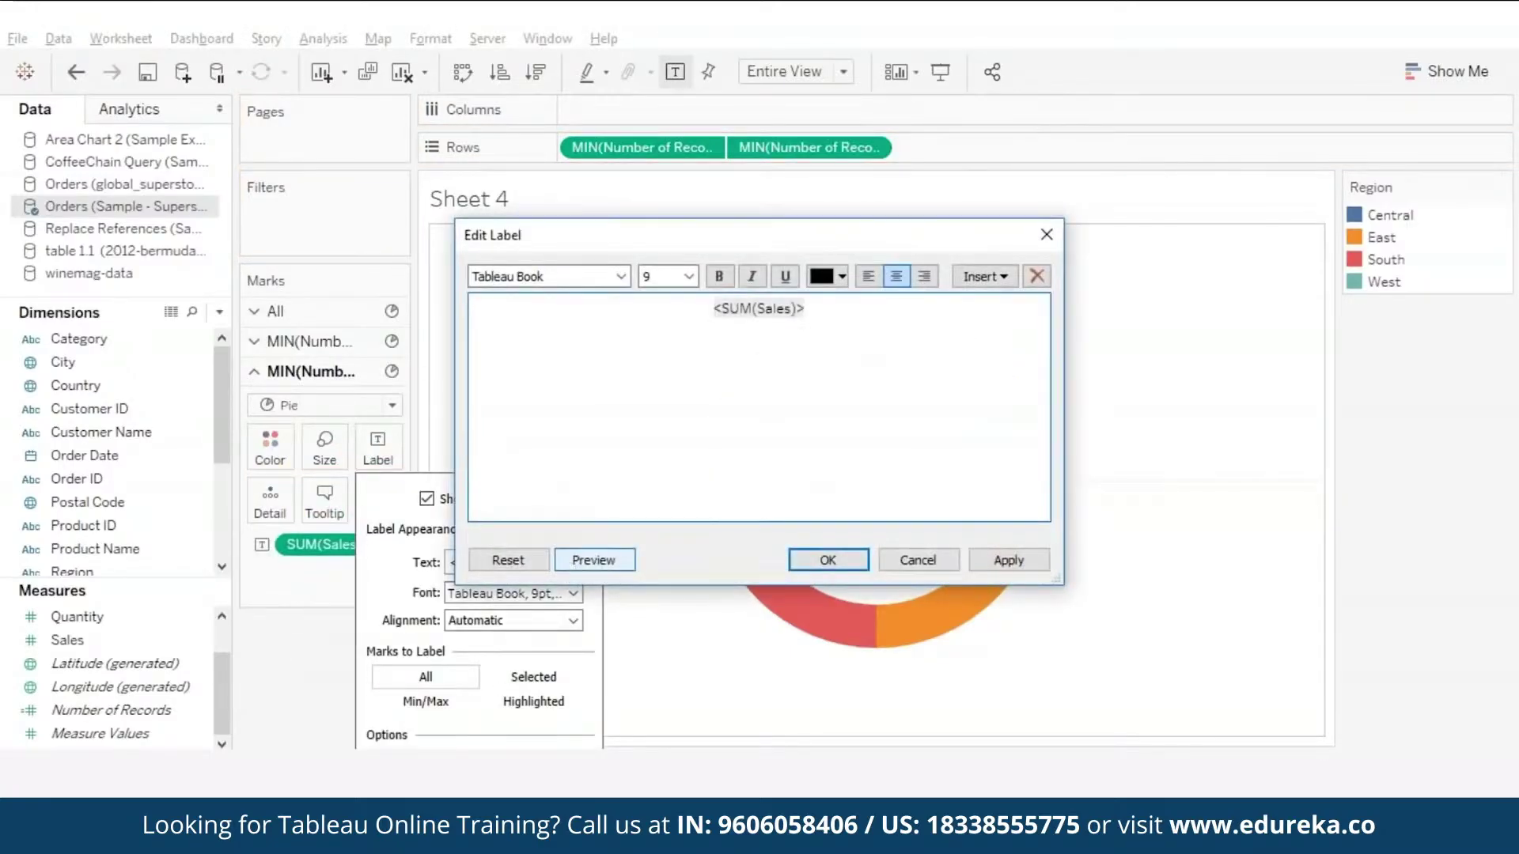
type("Total Sales =")
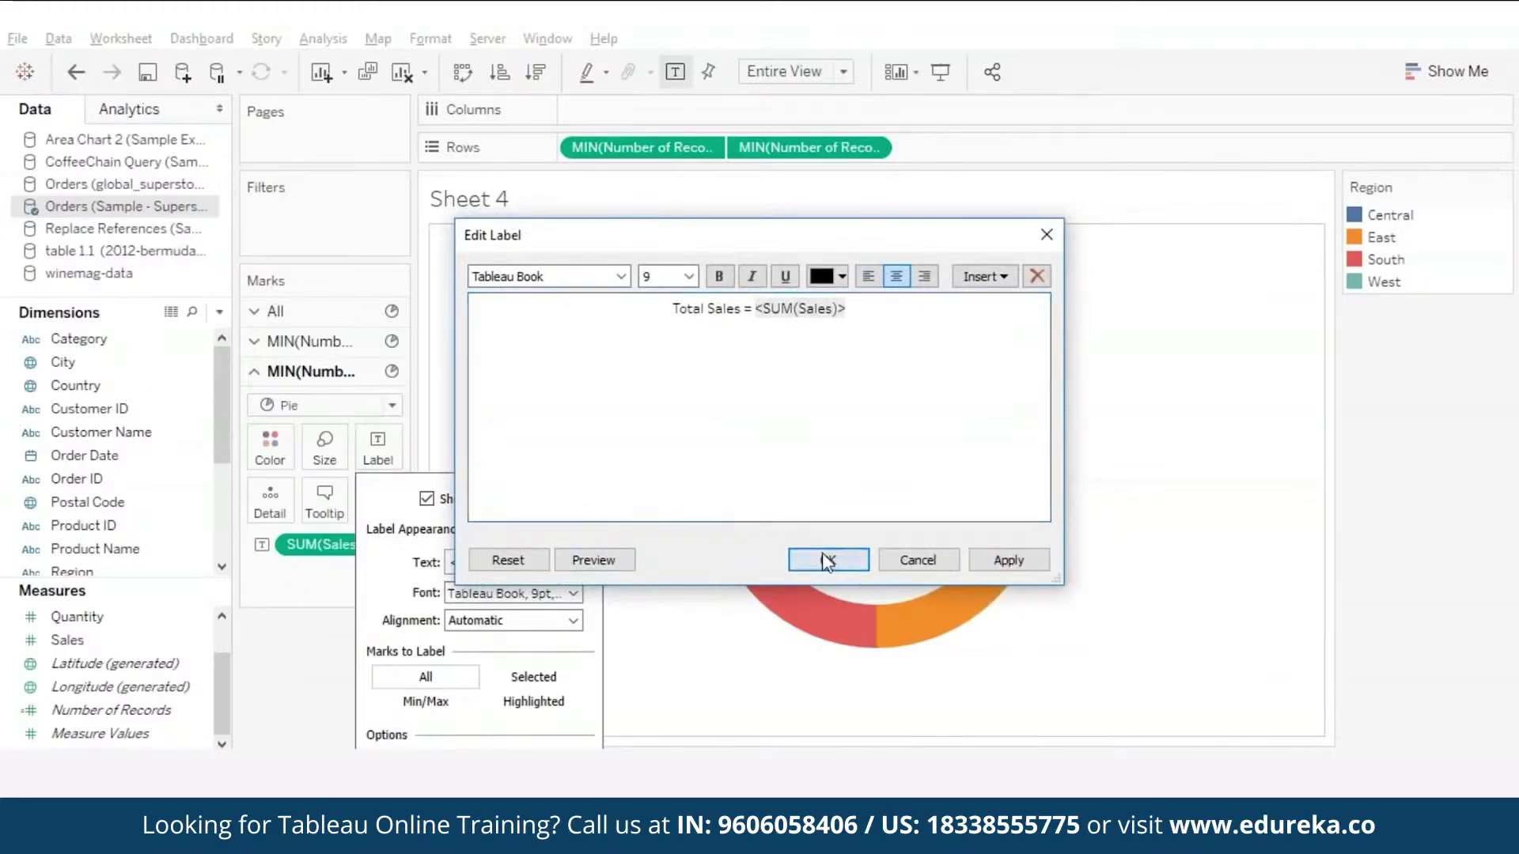
left_click(827, 561)
- Label the outer ring's Region slices with Sales, preceded by the text "Regional Sales ="
left_click(272, 342)
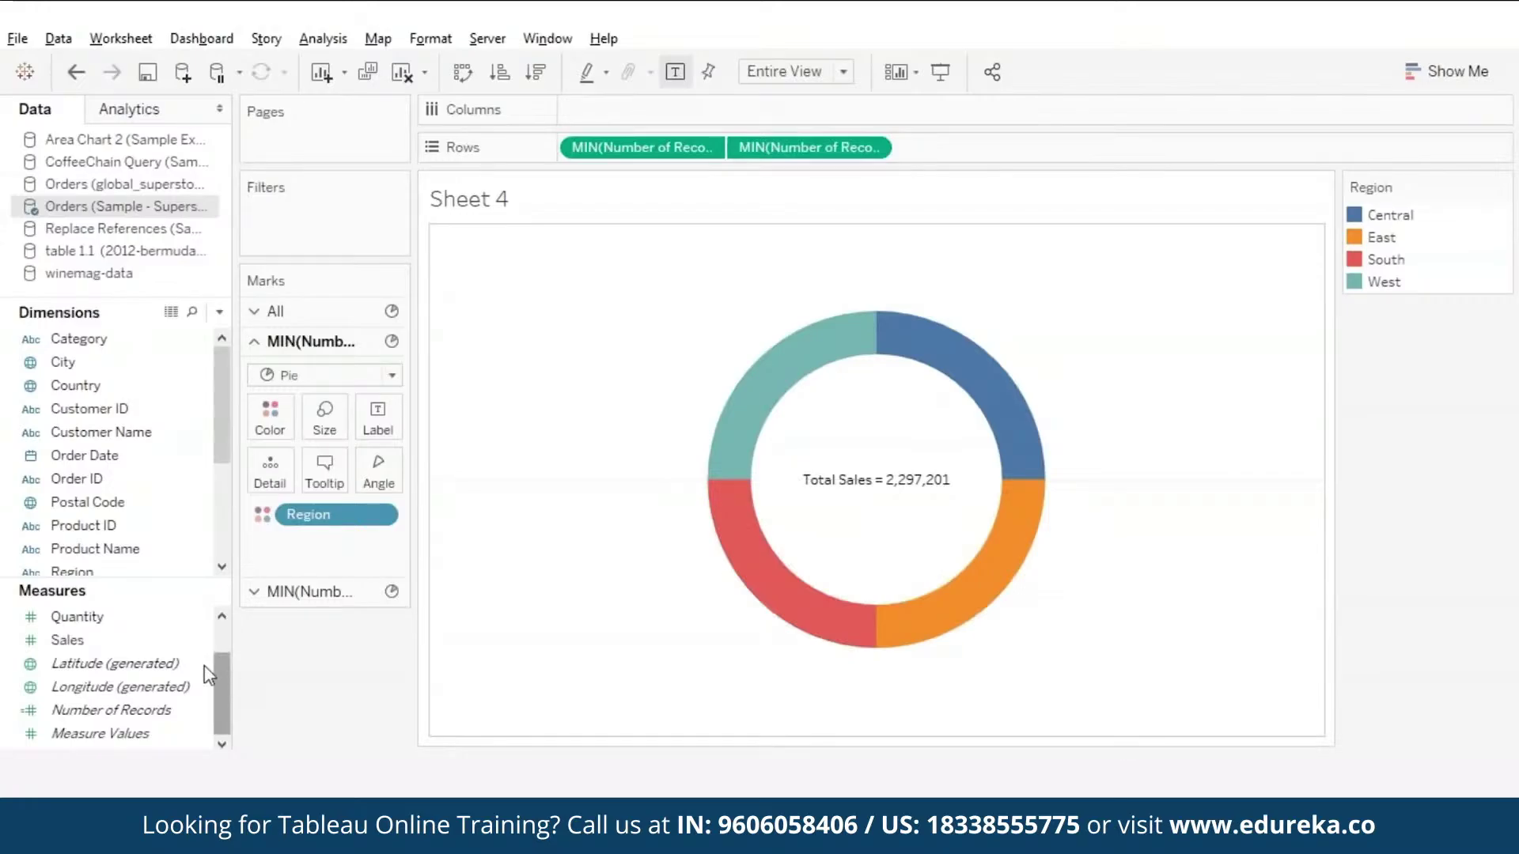
left_click_drag(67, 640, 377, 420)
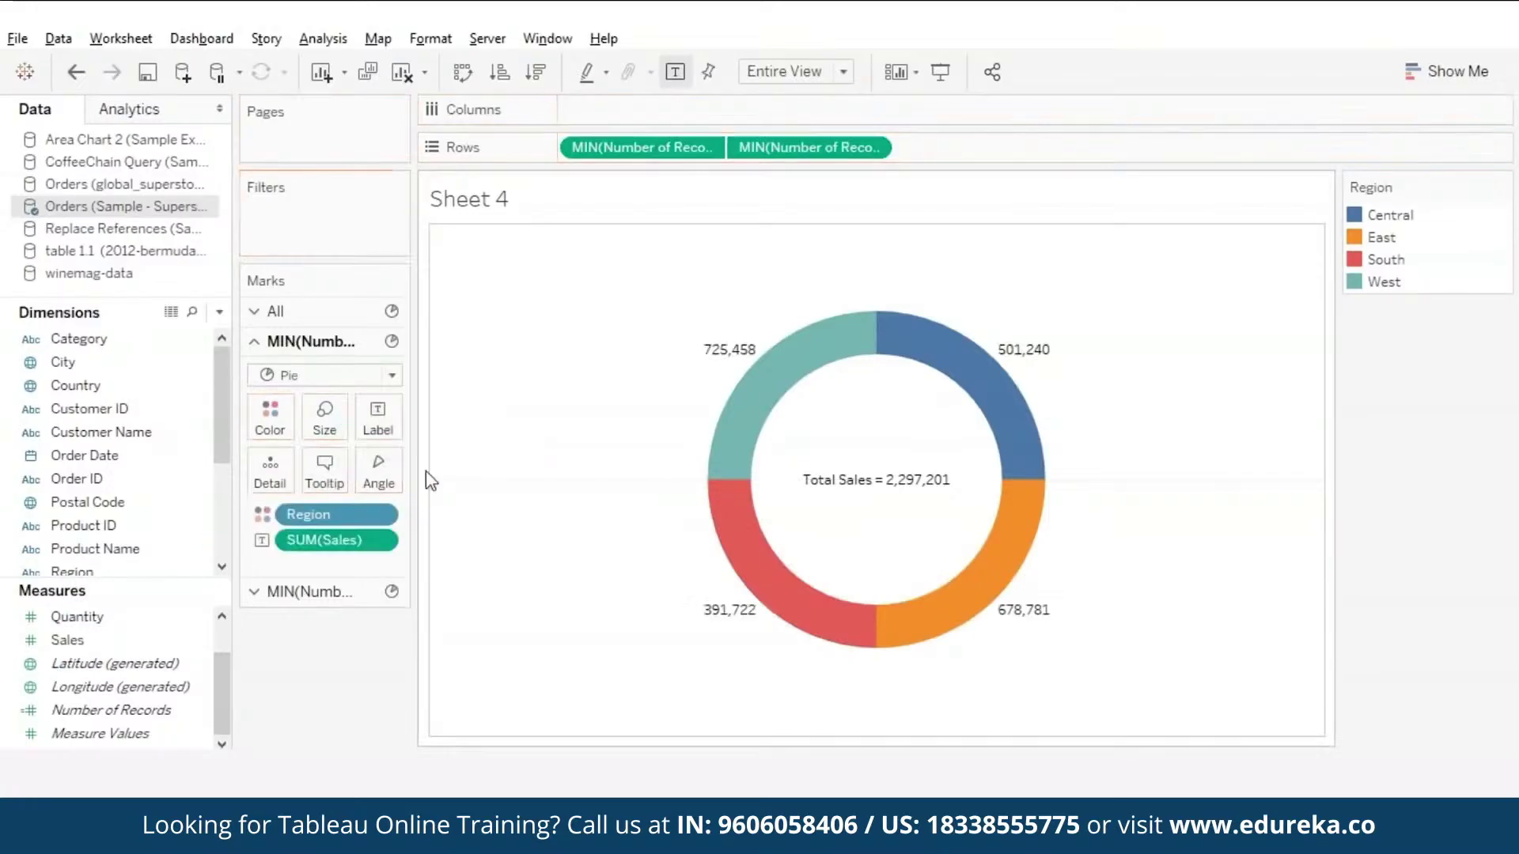
left_click(378, 417)
left_click(573, 533)
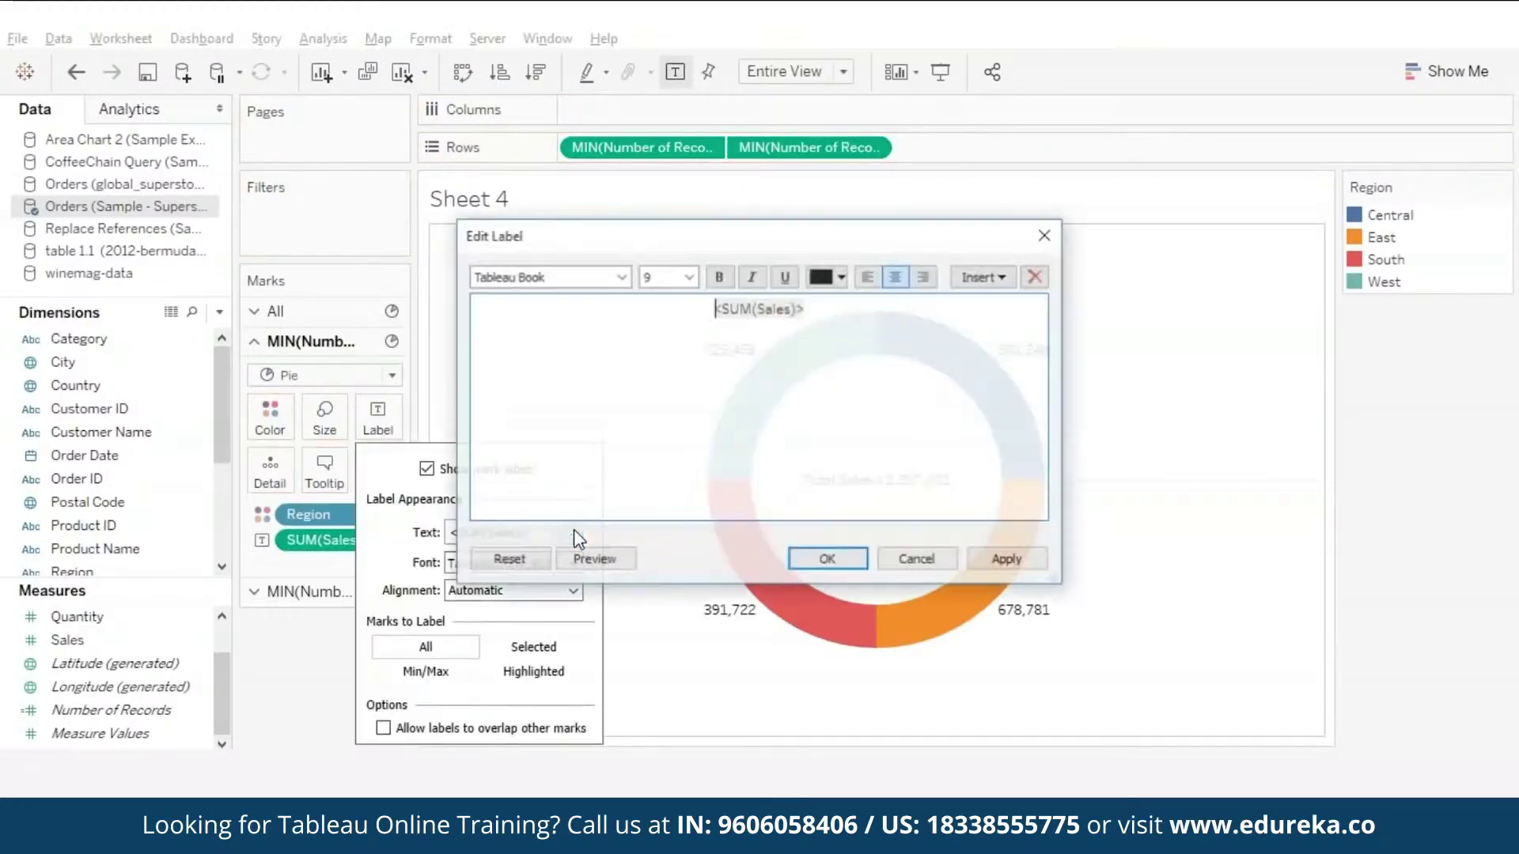
type("Regional Sal")
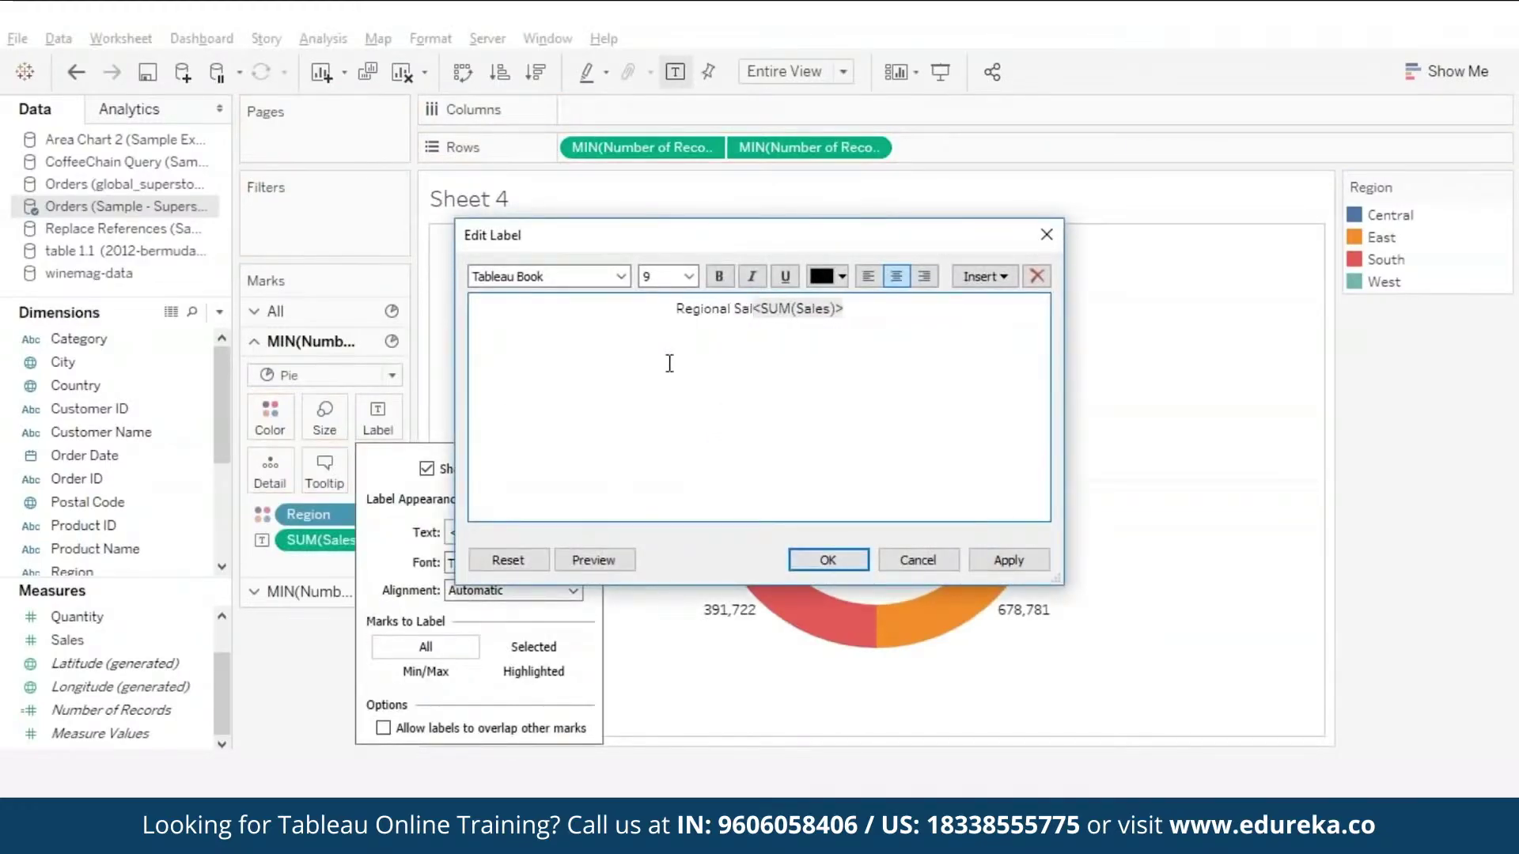
type("es =")
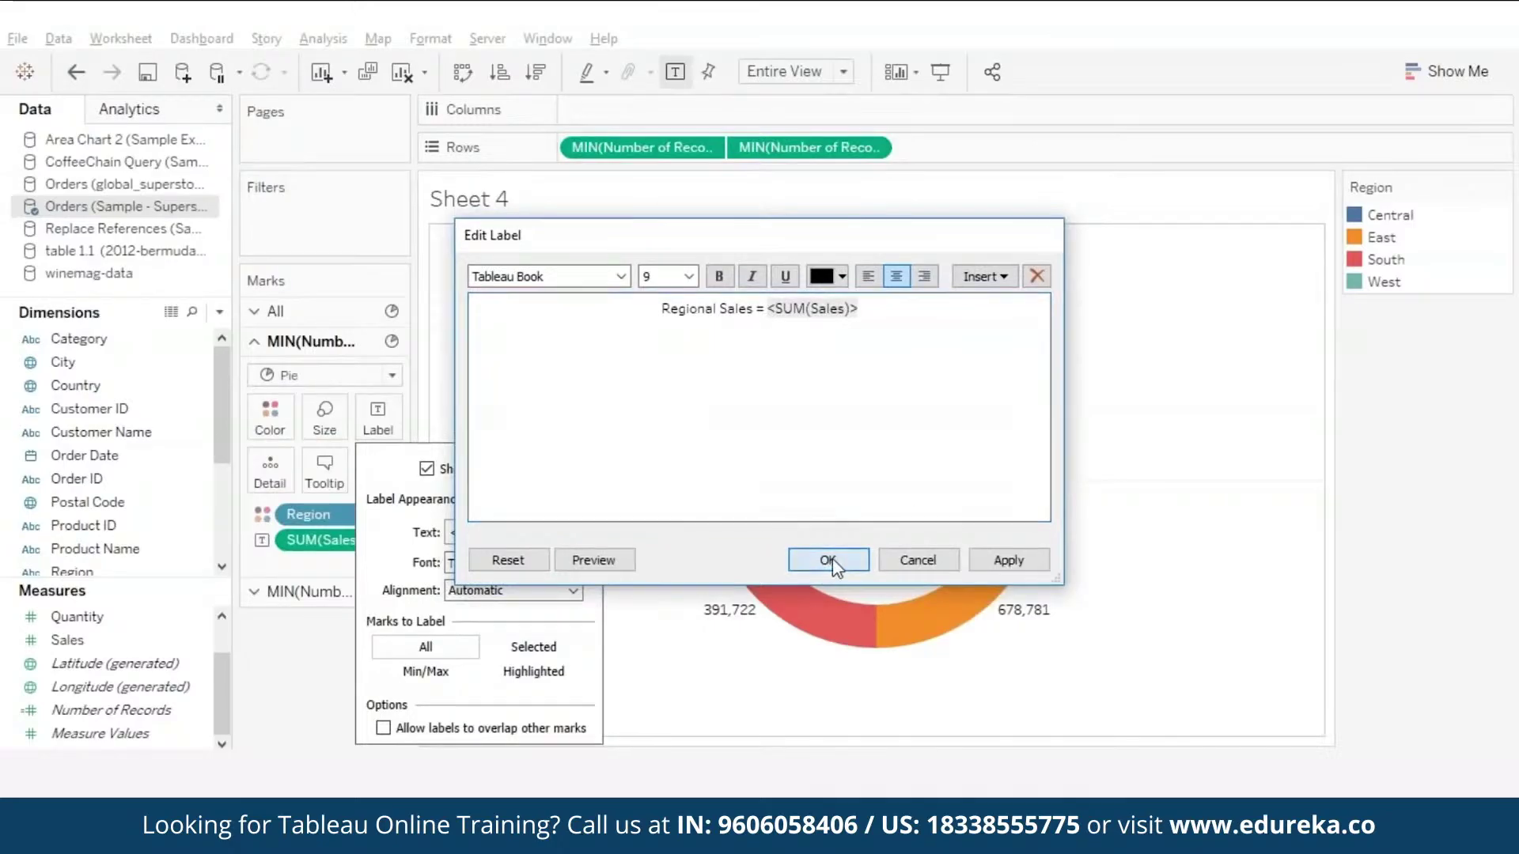
left_click(828, 559)
left_click(275, 675)
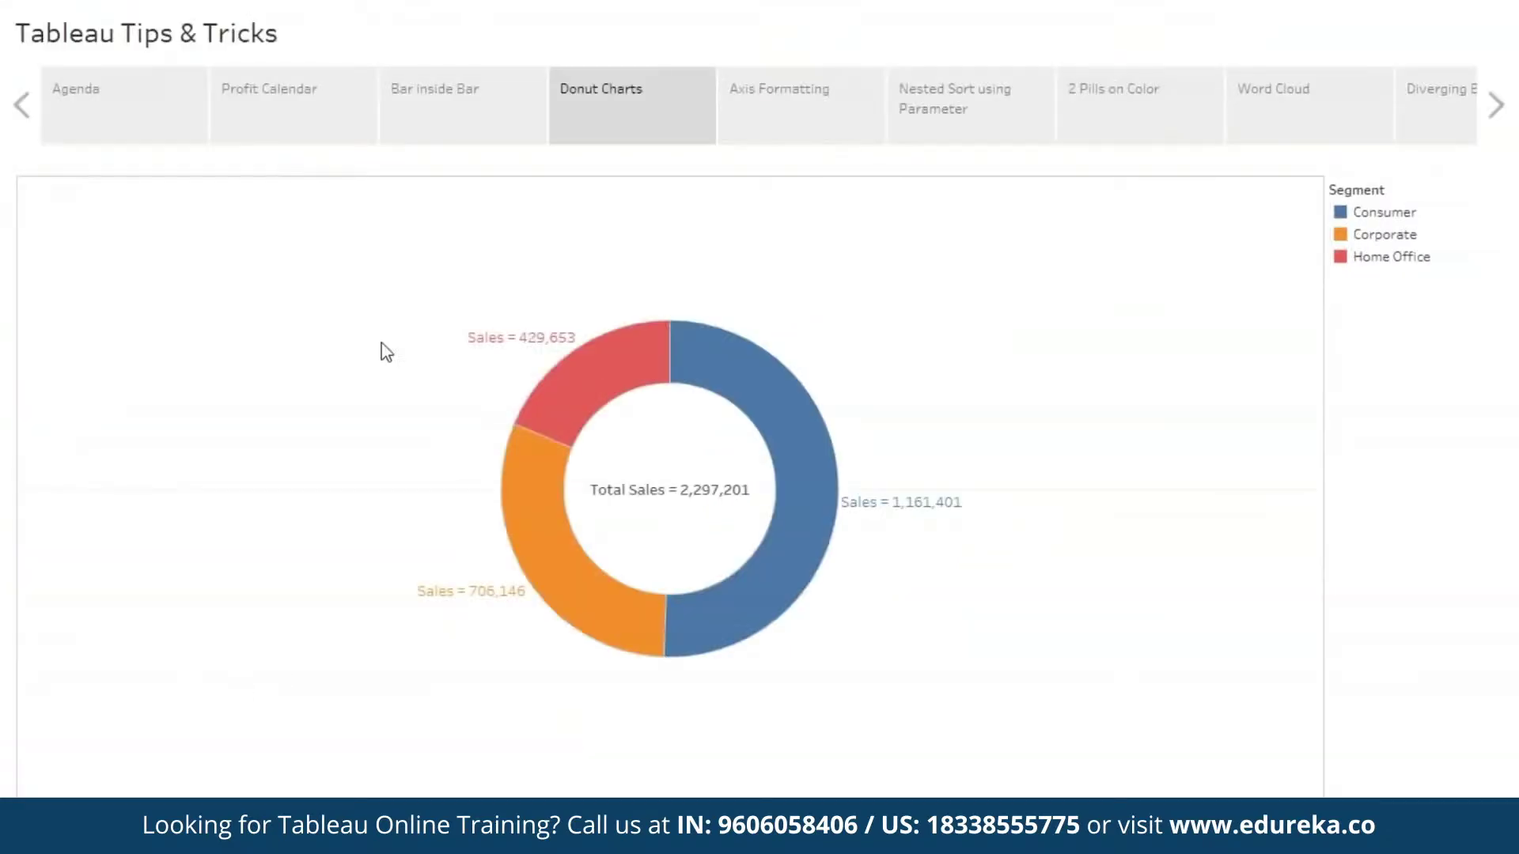
- View the Axis Formatting example in the Tableau Tips & Tricks story
left_click(802, 103)
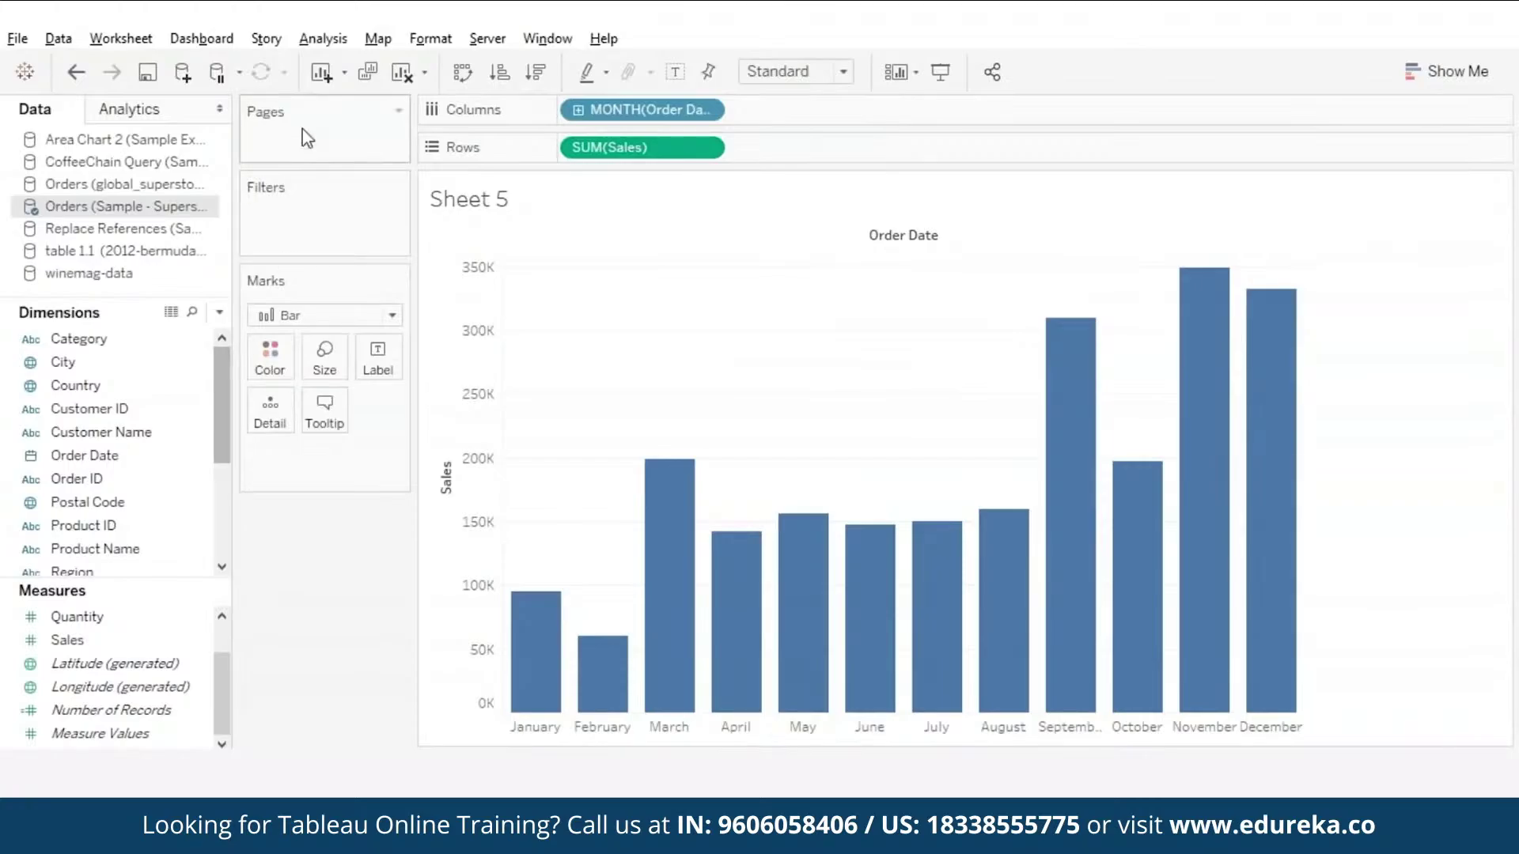
- Try turning off the table option that shows the innermost level at the bottom of the view, and undo it
left_click(316, 41)
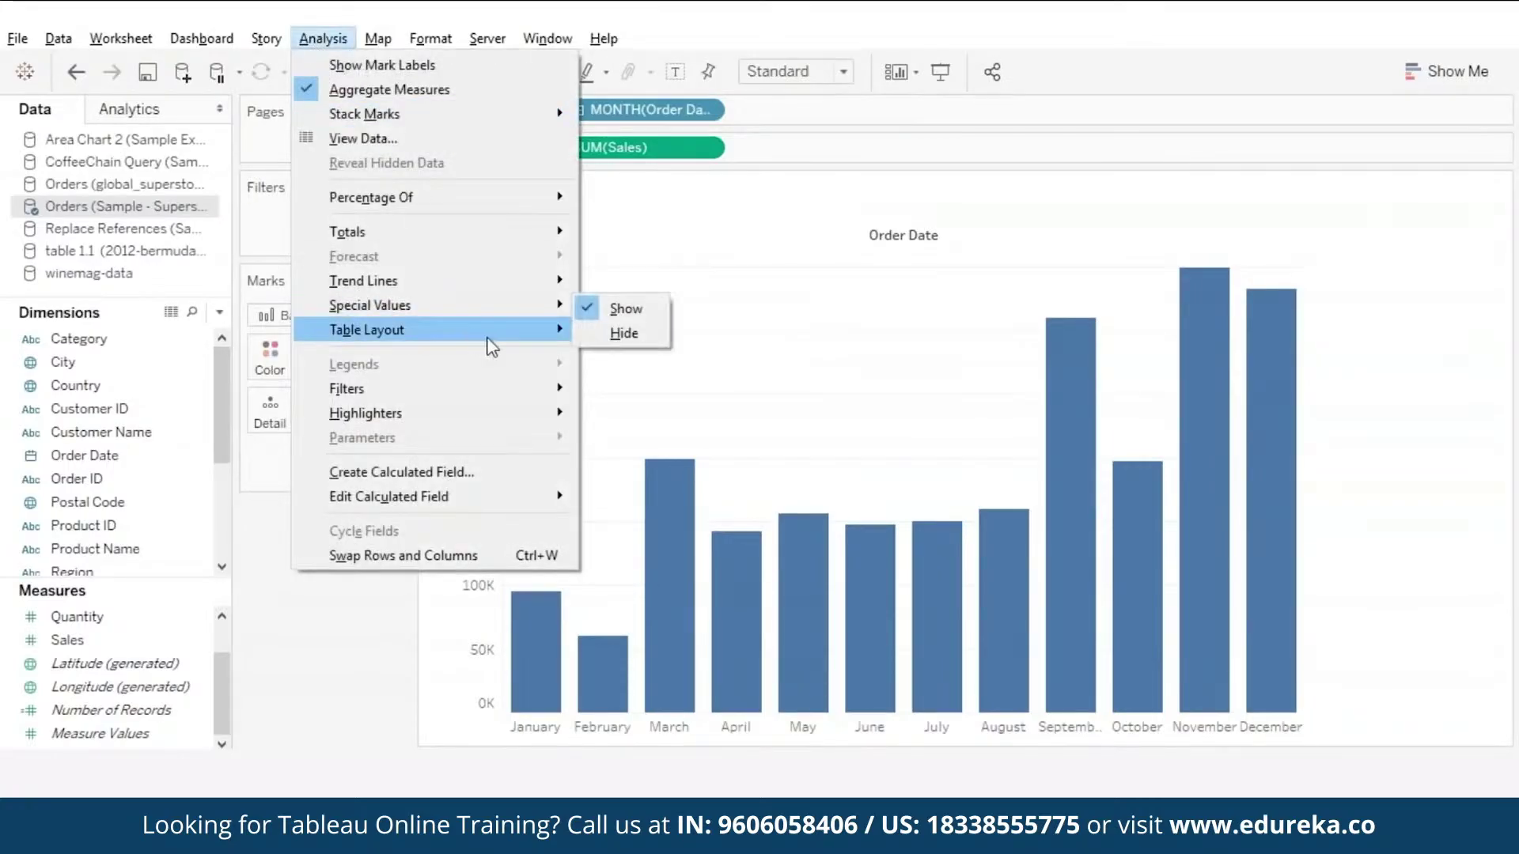
mouse_move(492, 340)
left_click(643, 439)
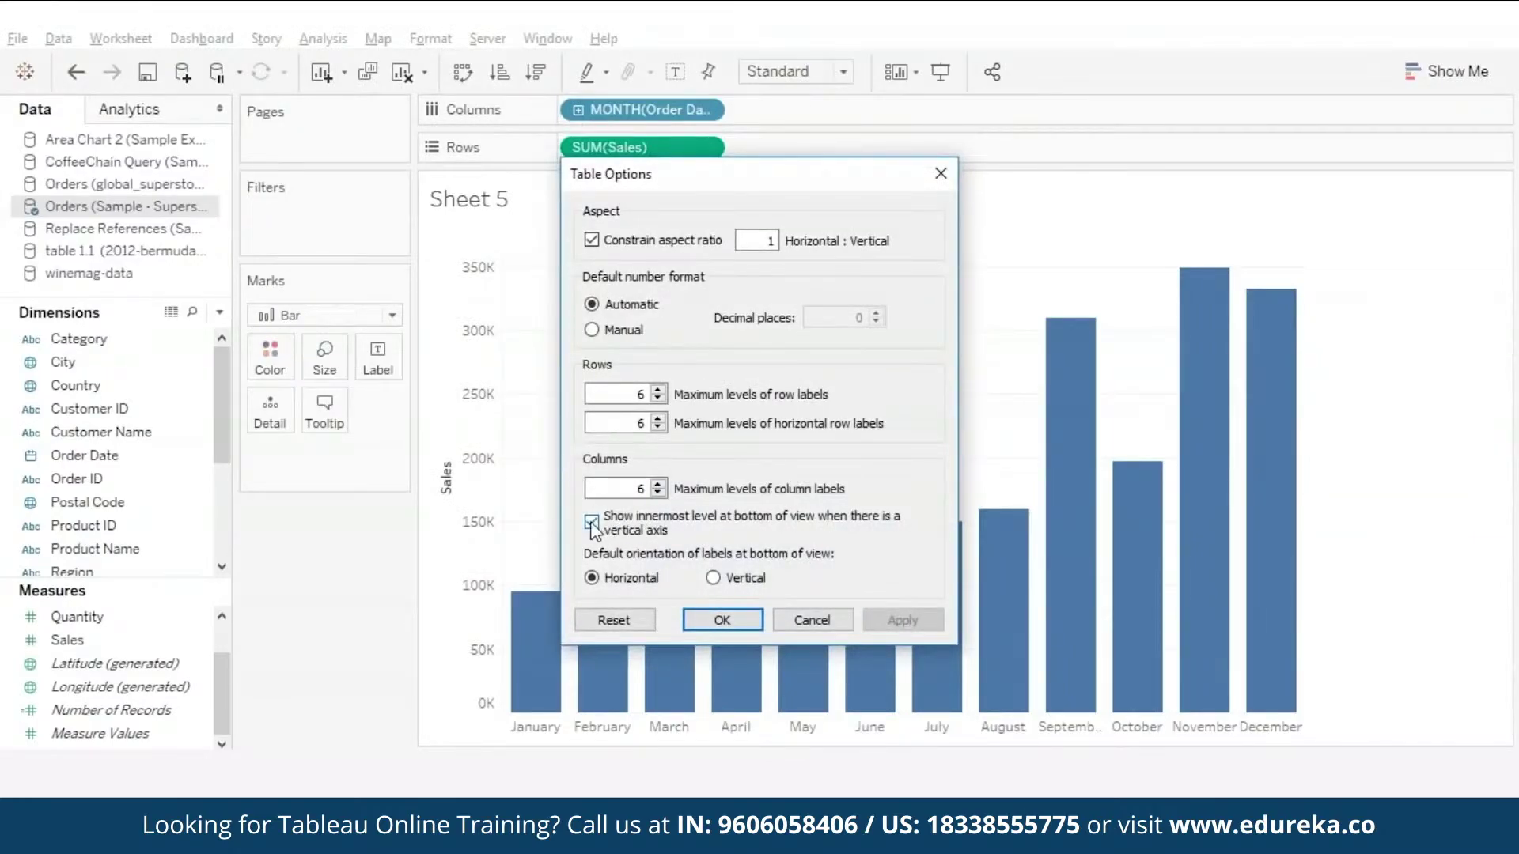
left_click(592, 523)
left_click(723, 619)
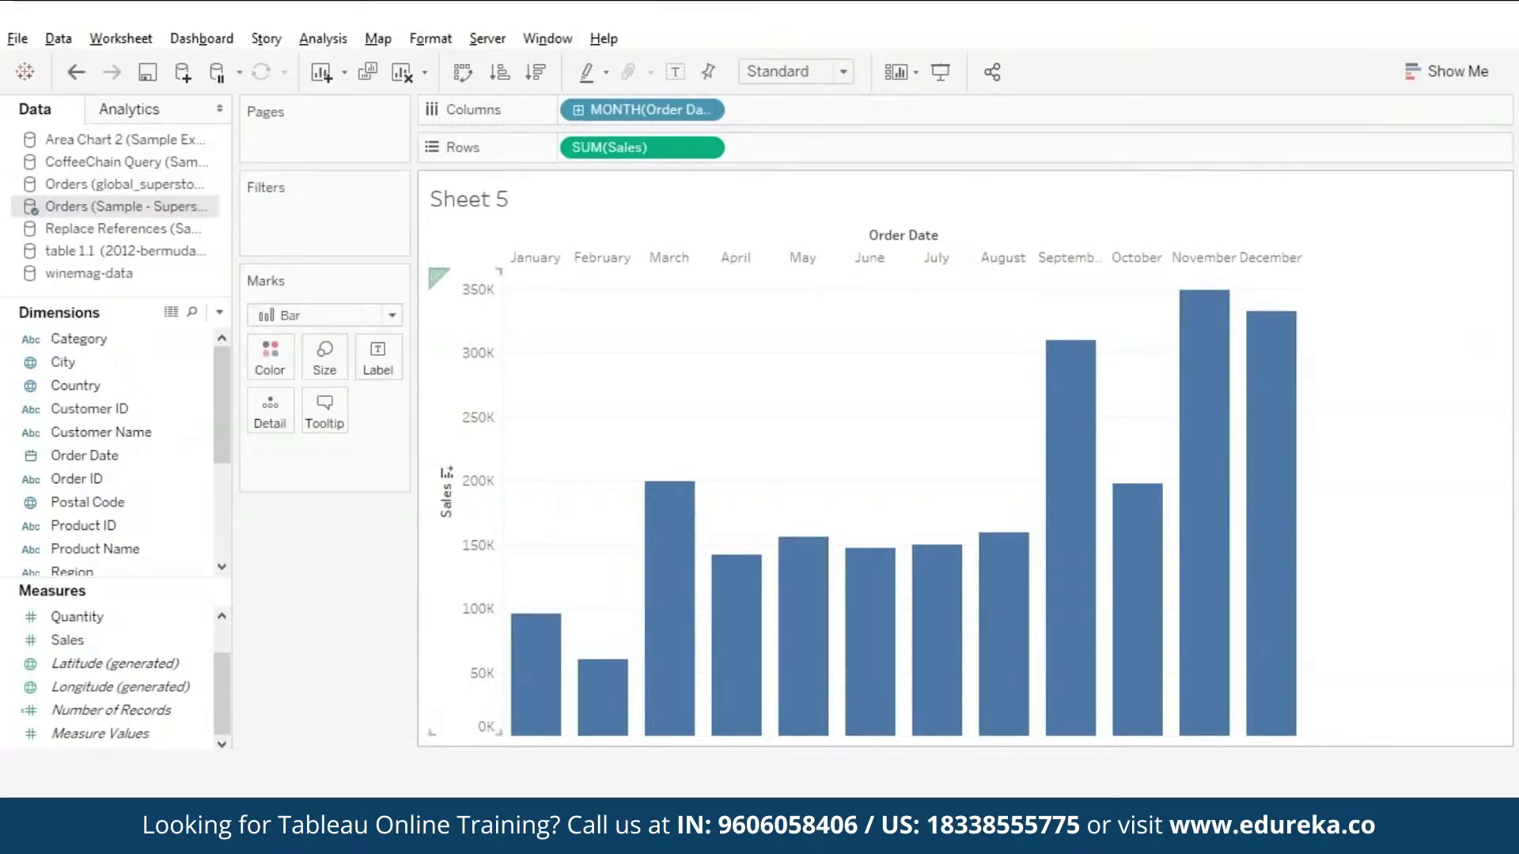
left_click(77, 73)
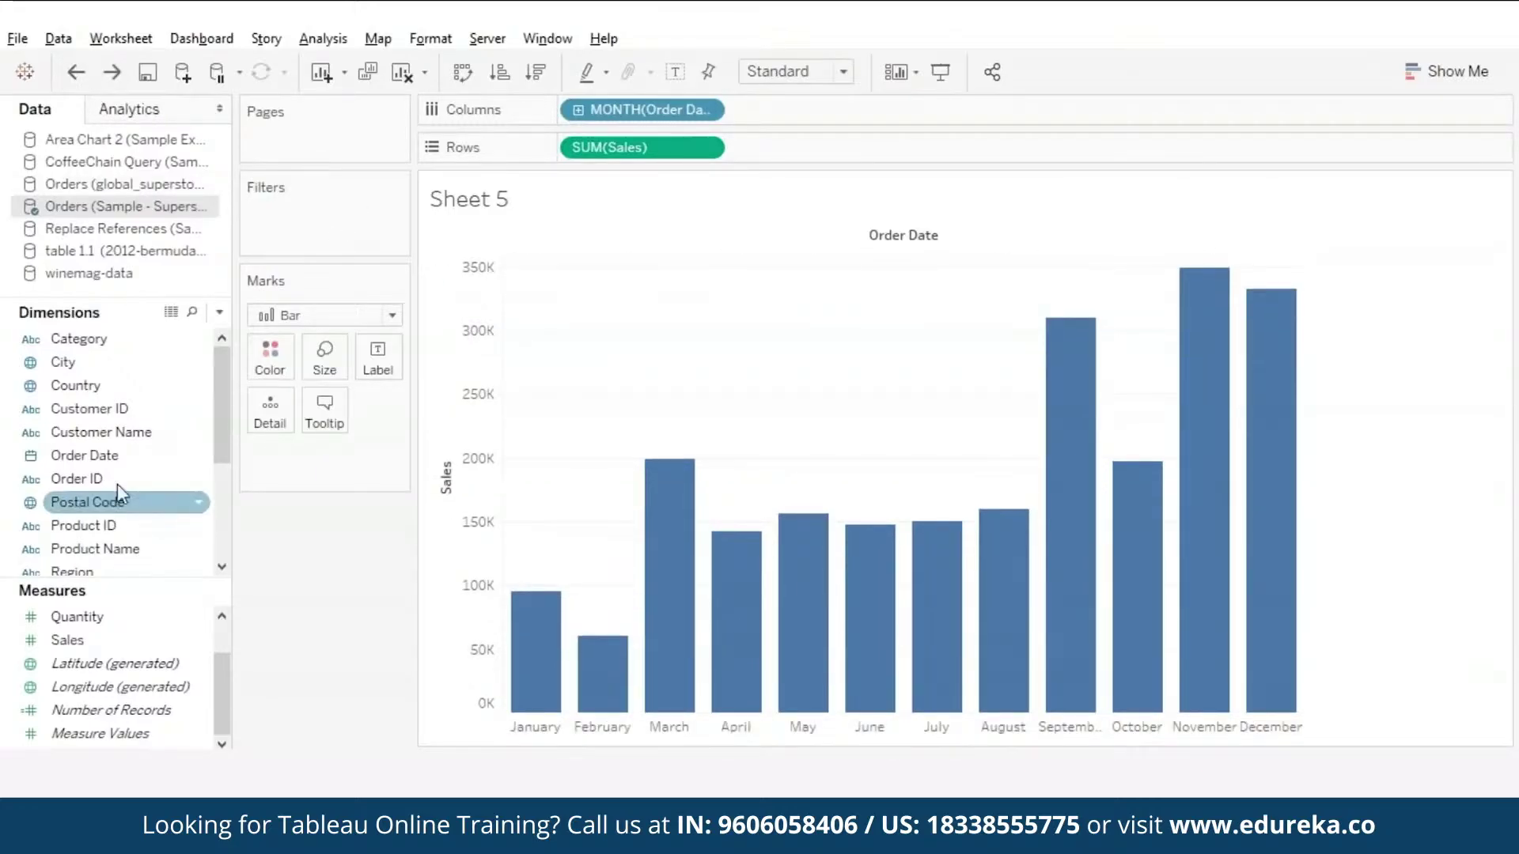
- Duplicate the Order Date dimension
left_click(95, 456)
right_click(94, 459)
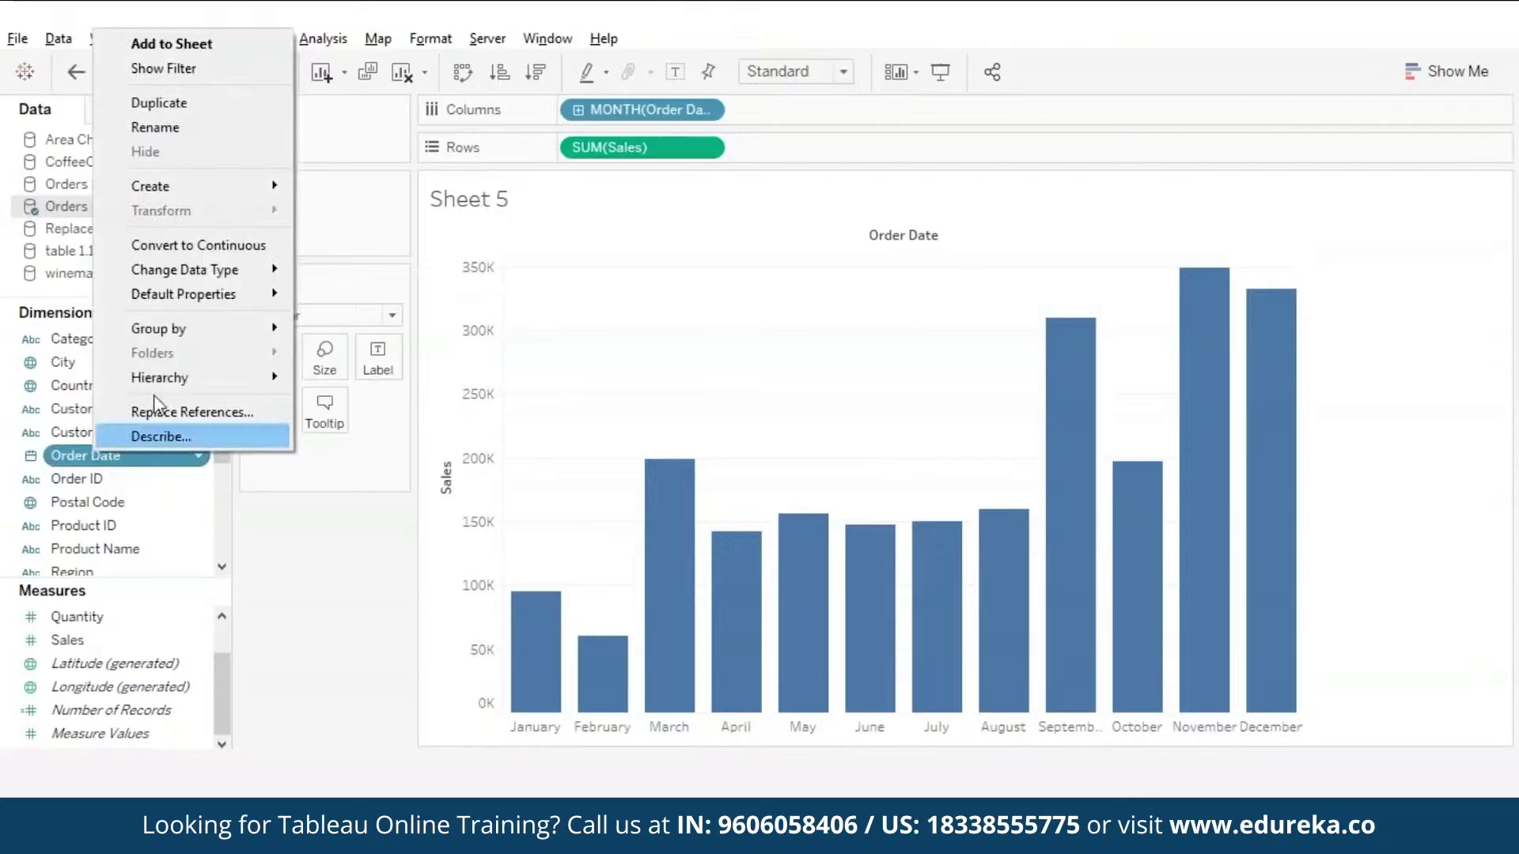
left_click(162, 102)
- Add the discrete MONTH of Order Date (copy) to Columns after the existing month field, and hide its header
left_click_drag(113, 485, 739, 111)
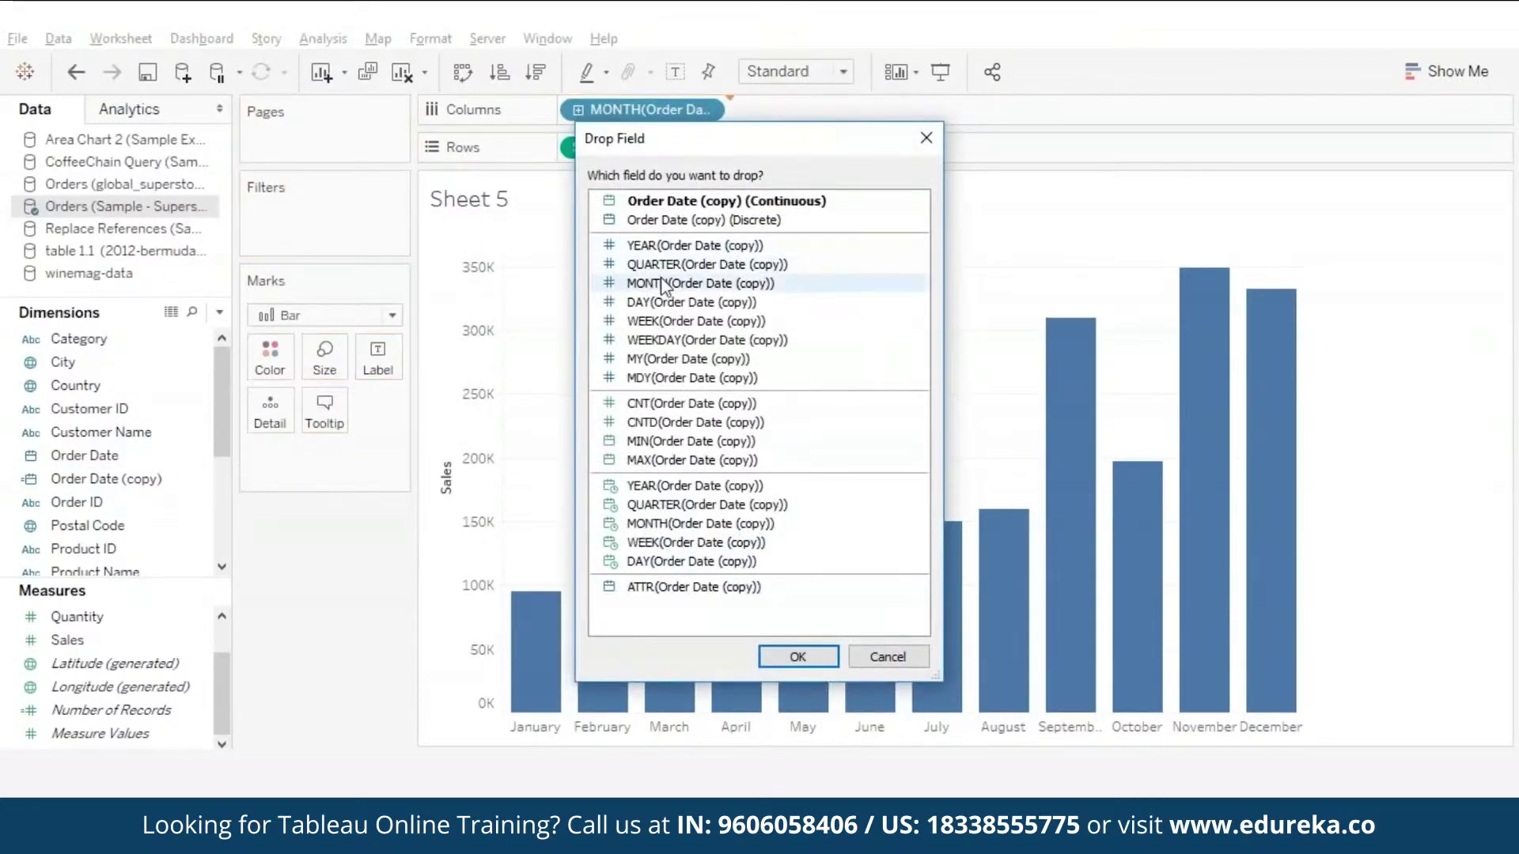
left_click(648, 285)
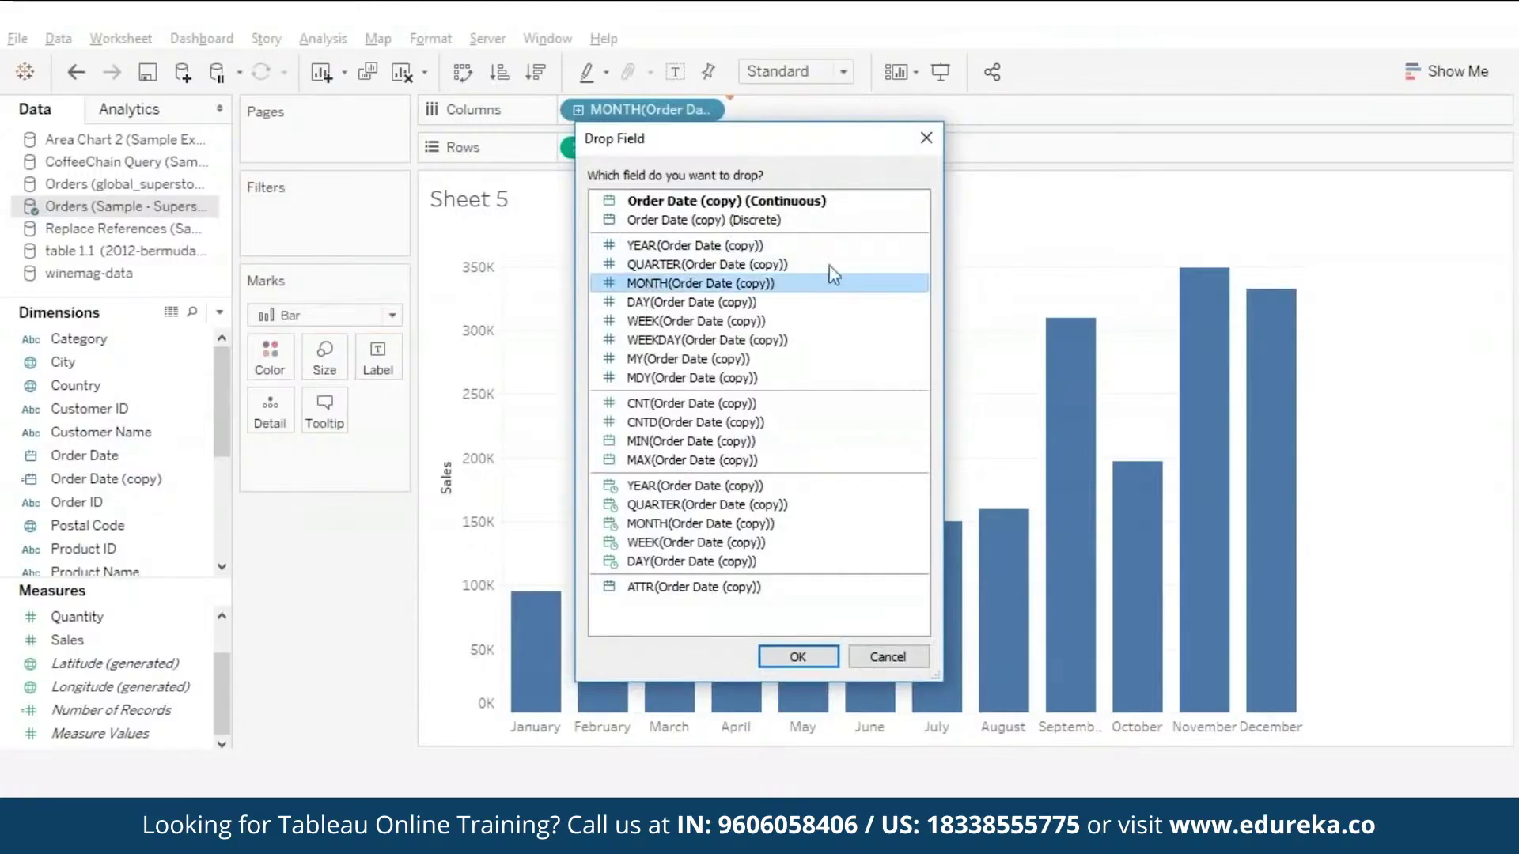
left_click(799, 657)
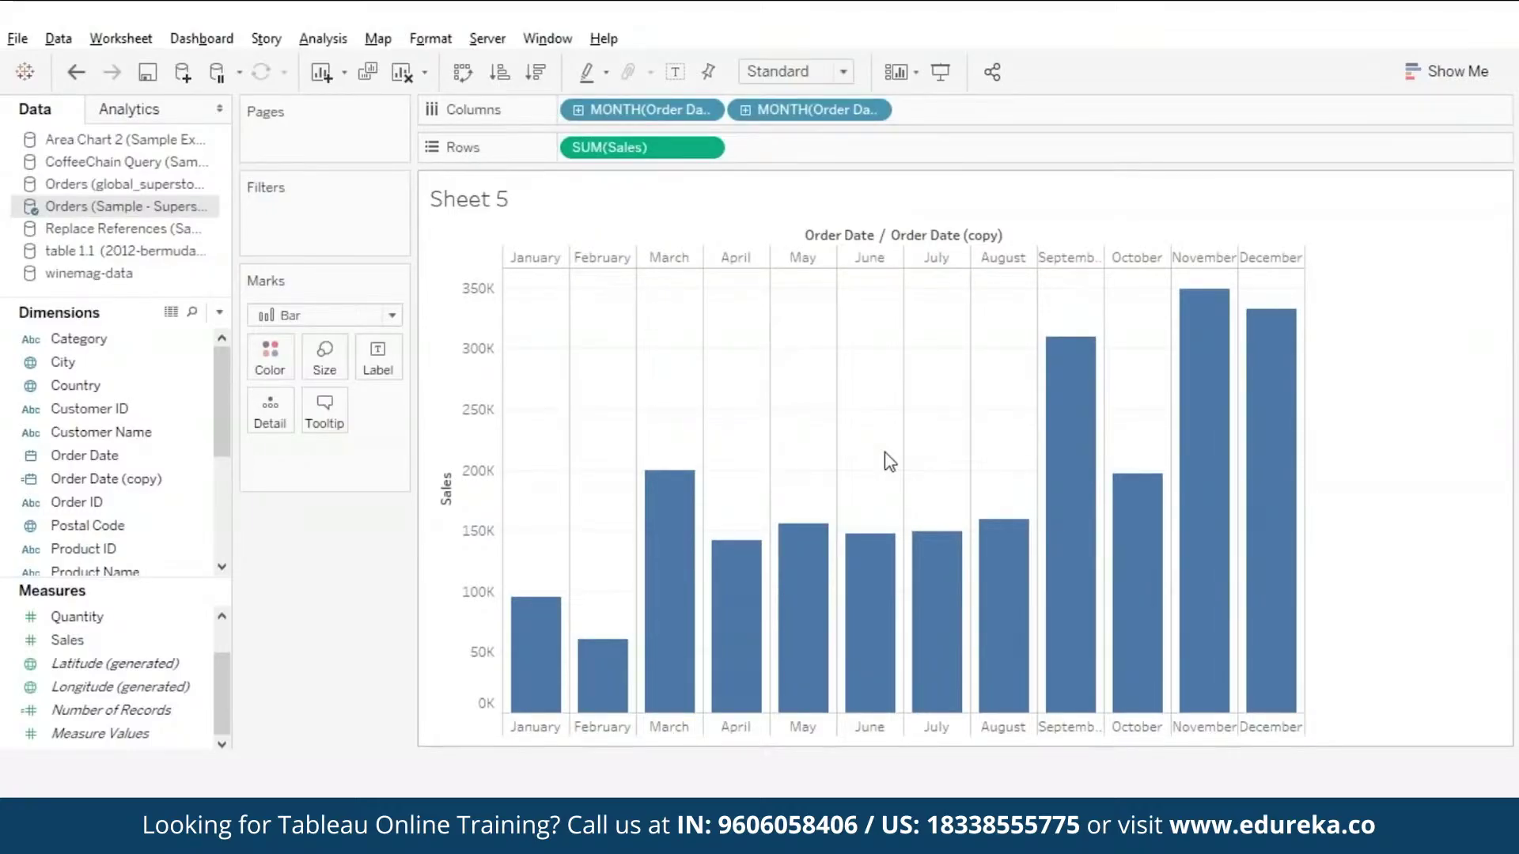
left_click(872, 109)
left_click(757, 271)
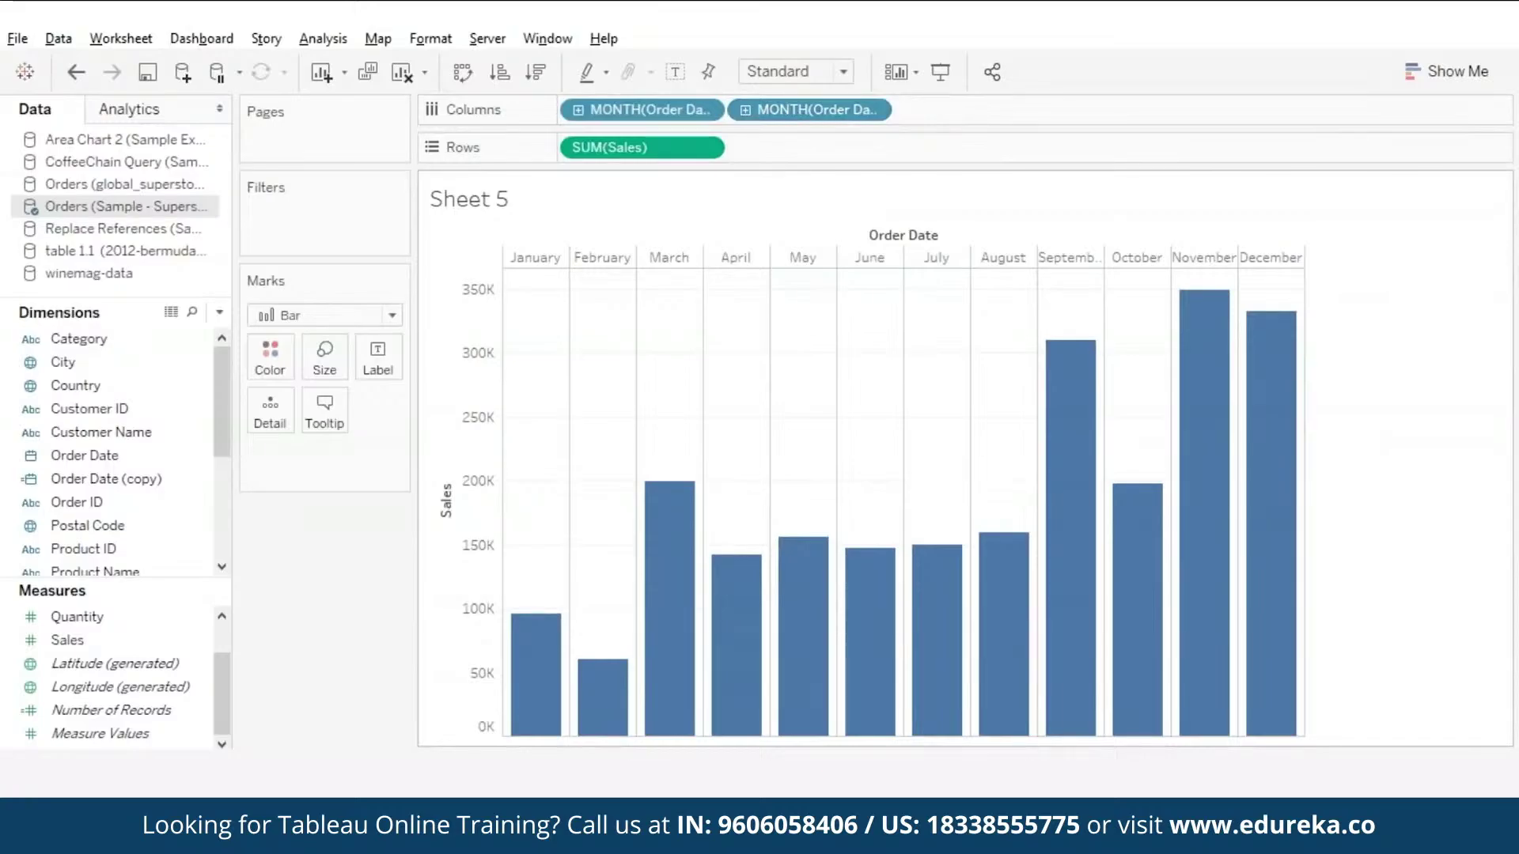
- Format the month header dates as Abbreviation, and switch them to First Letter
right_click(1120, 262)
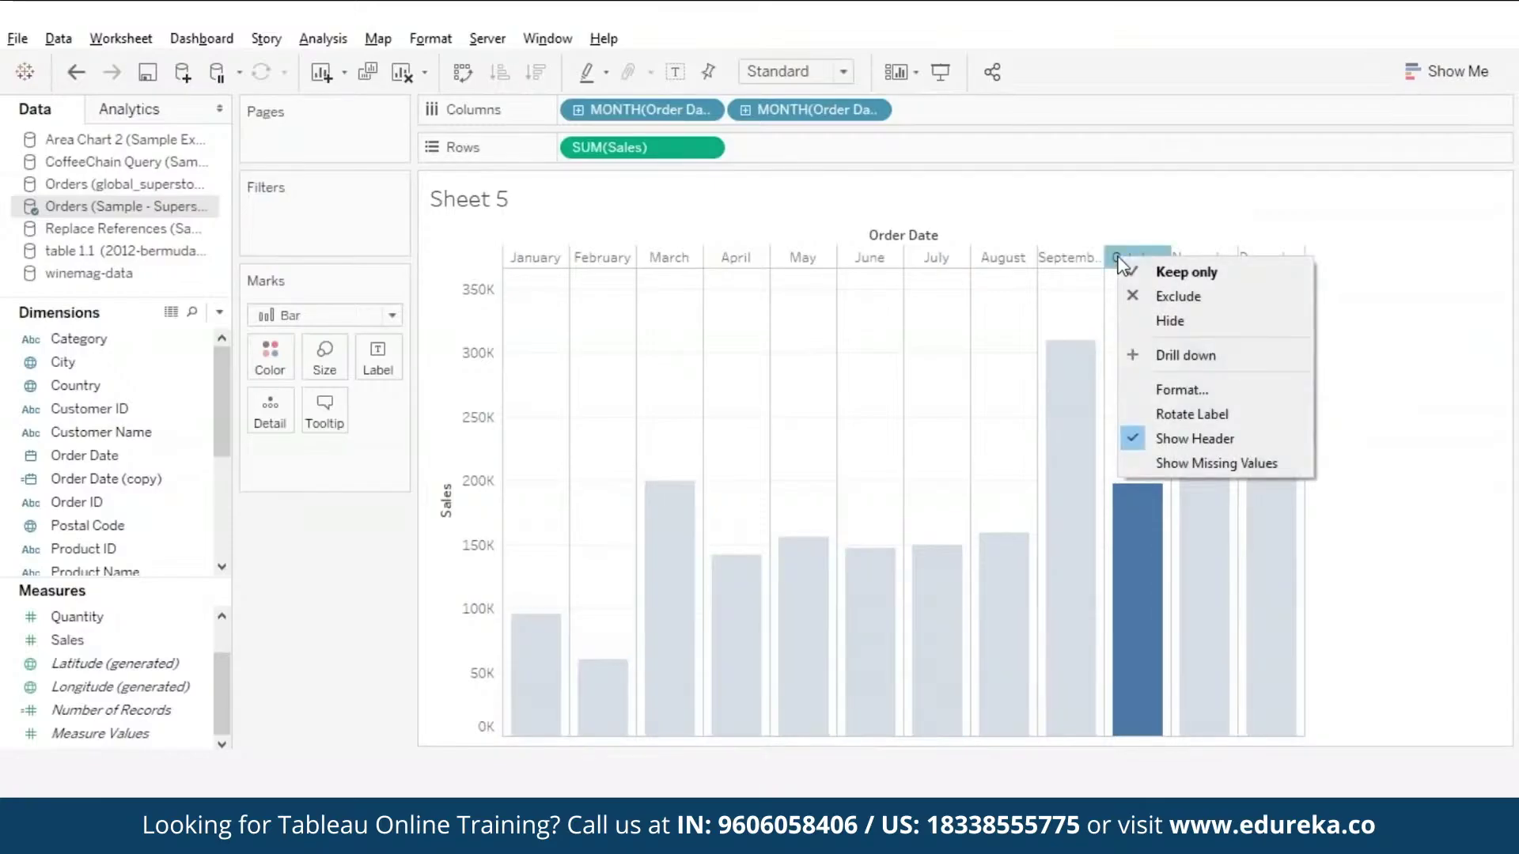
left_click(1177, 390)
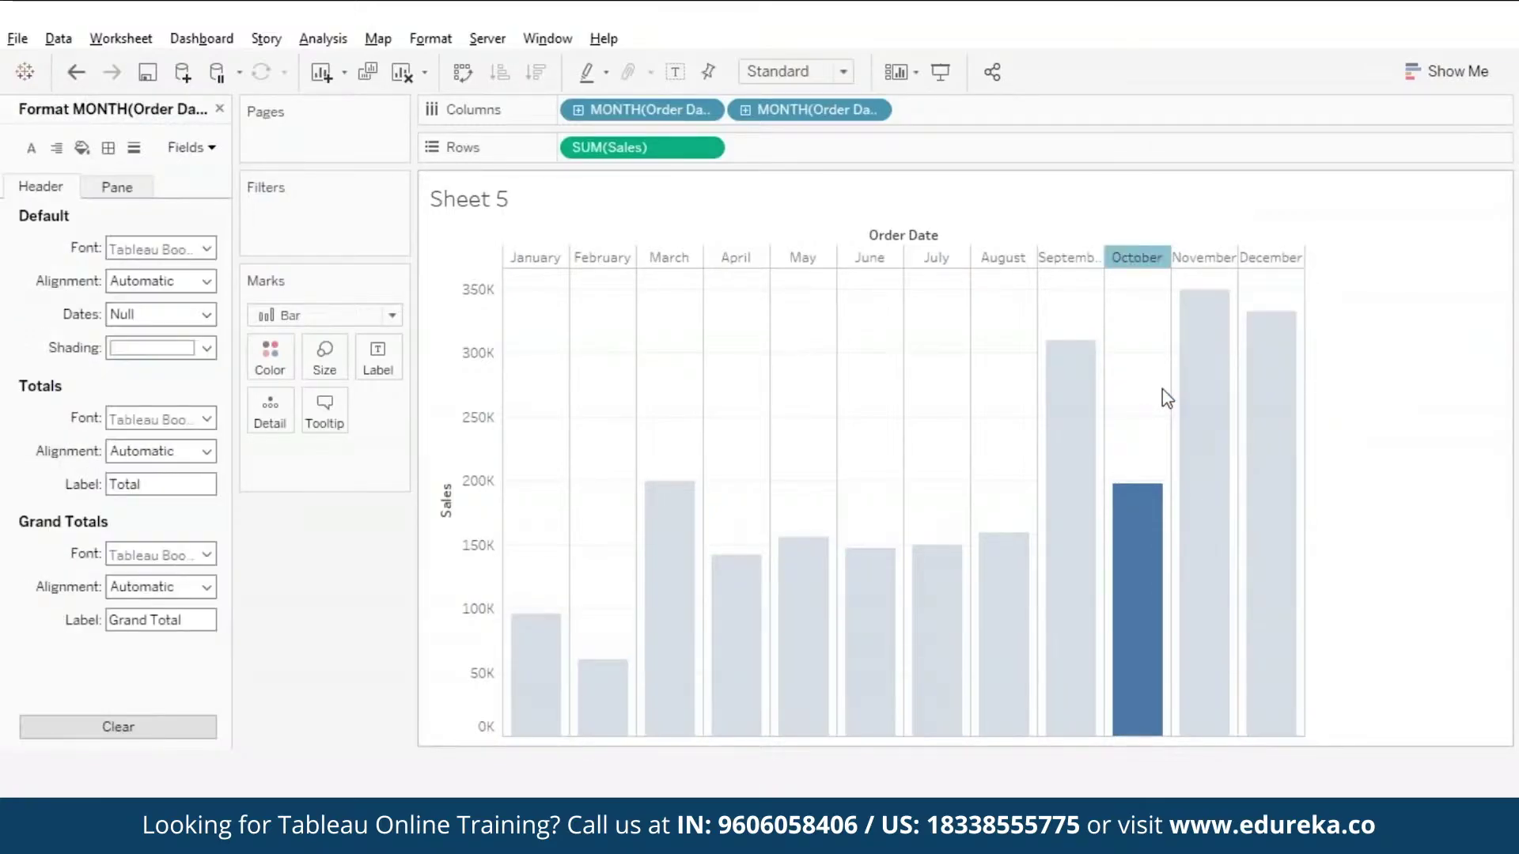
left_click(206, 314)
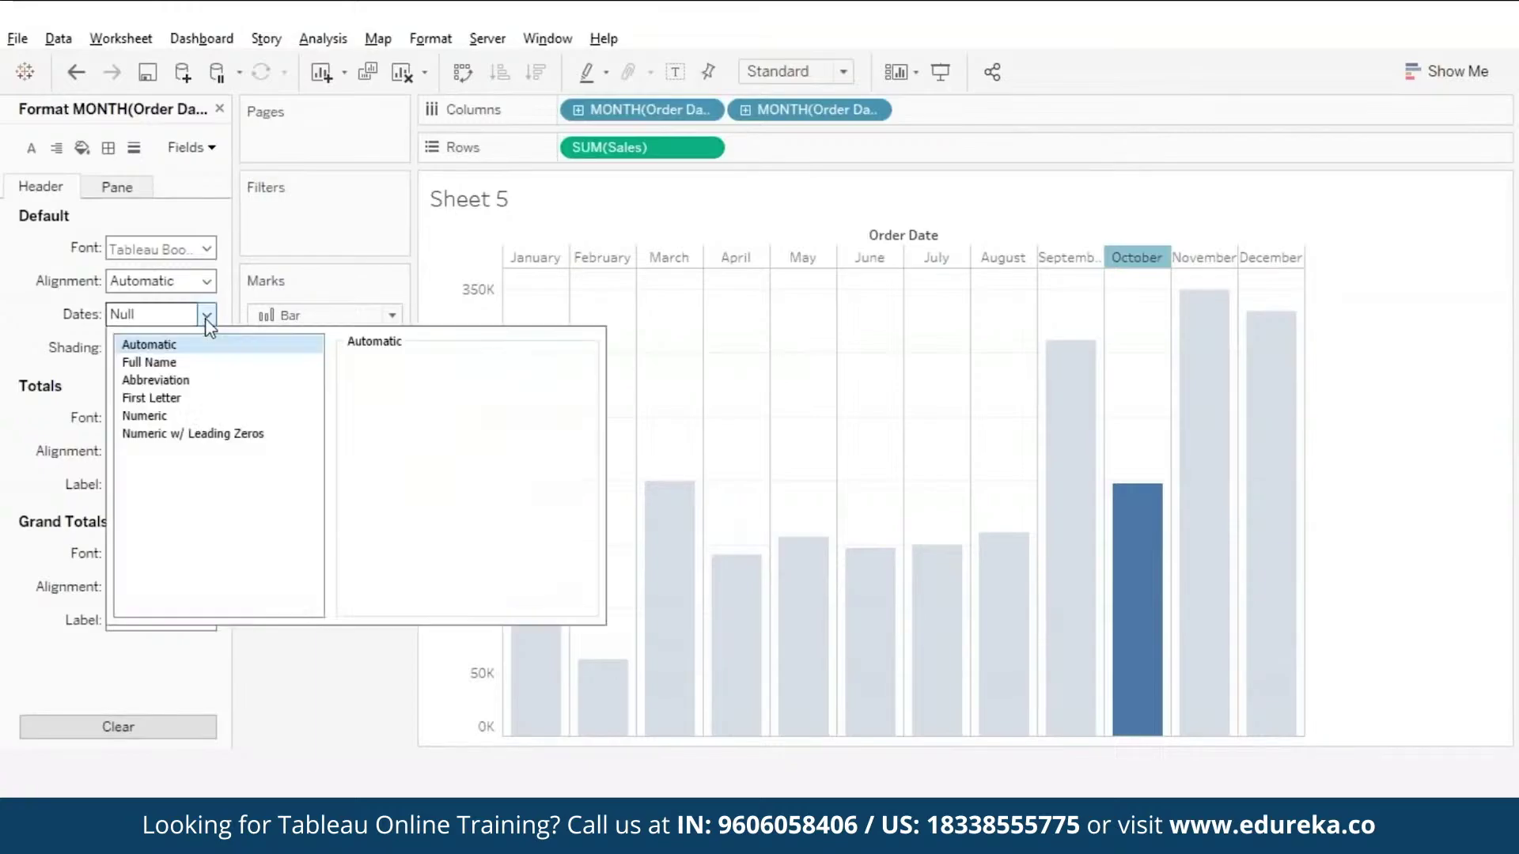
left_click(168, 380)
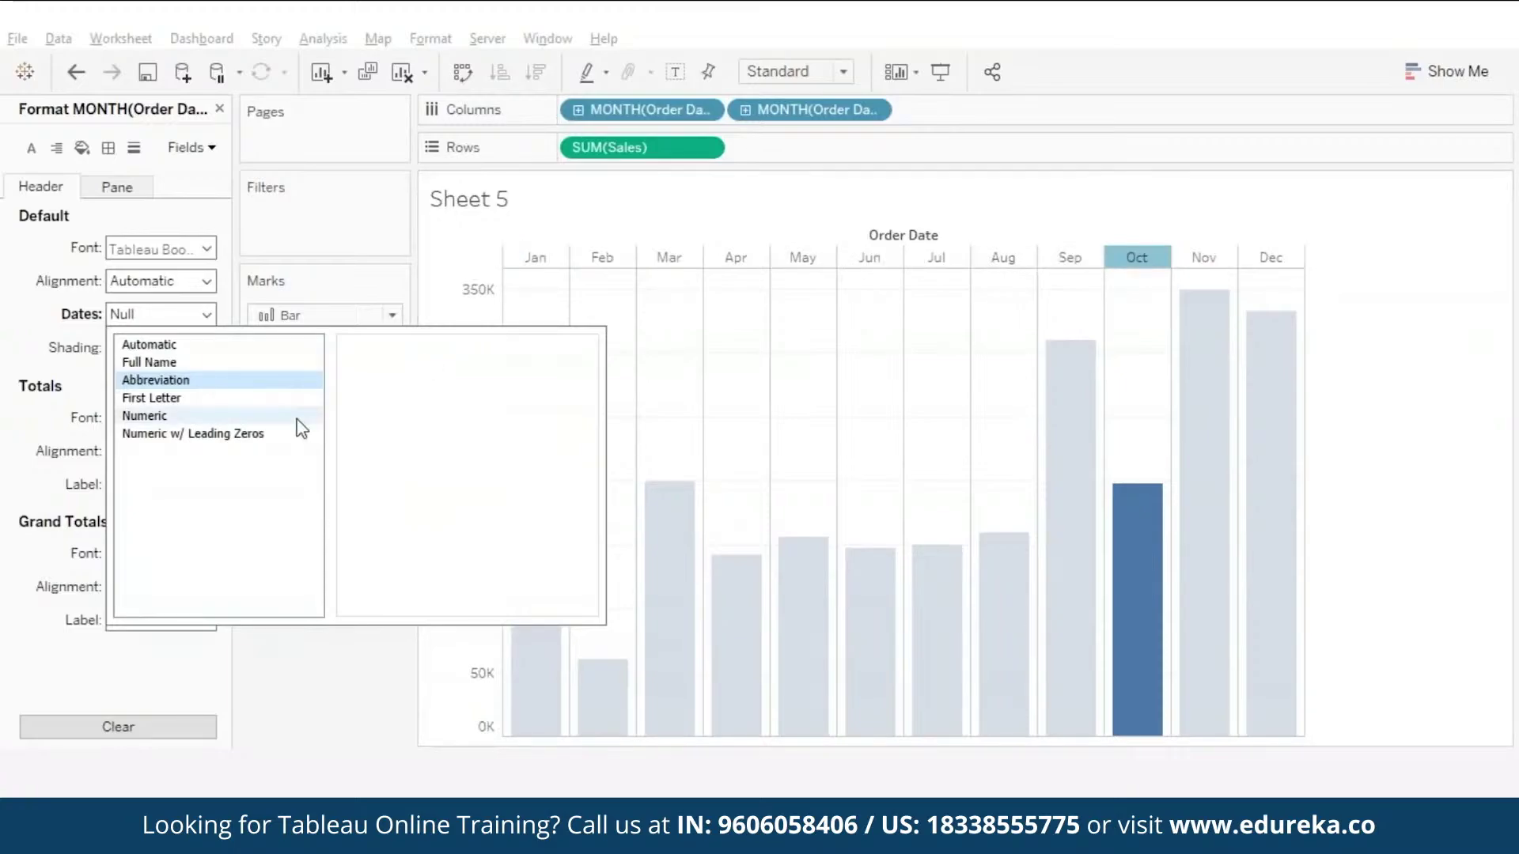
left_click(161, 398)
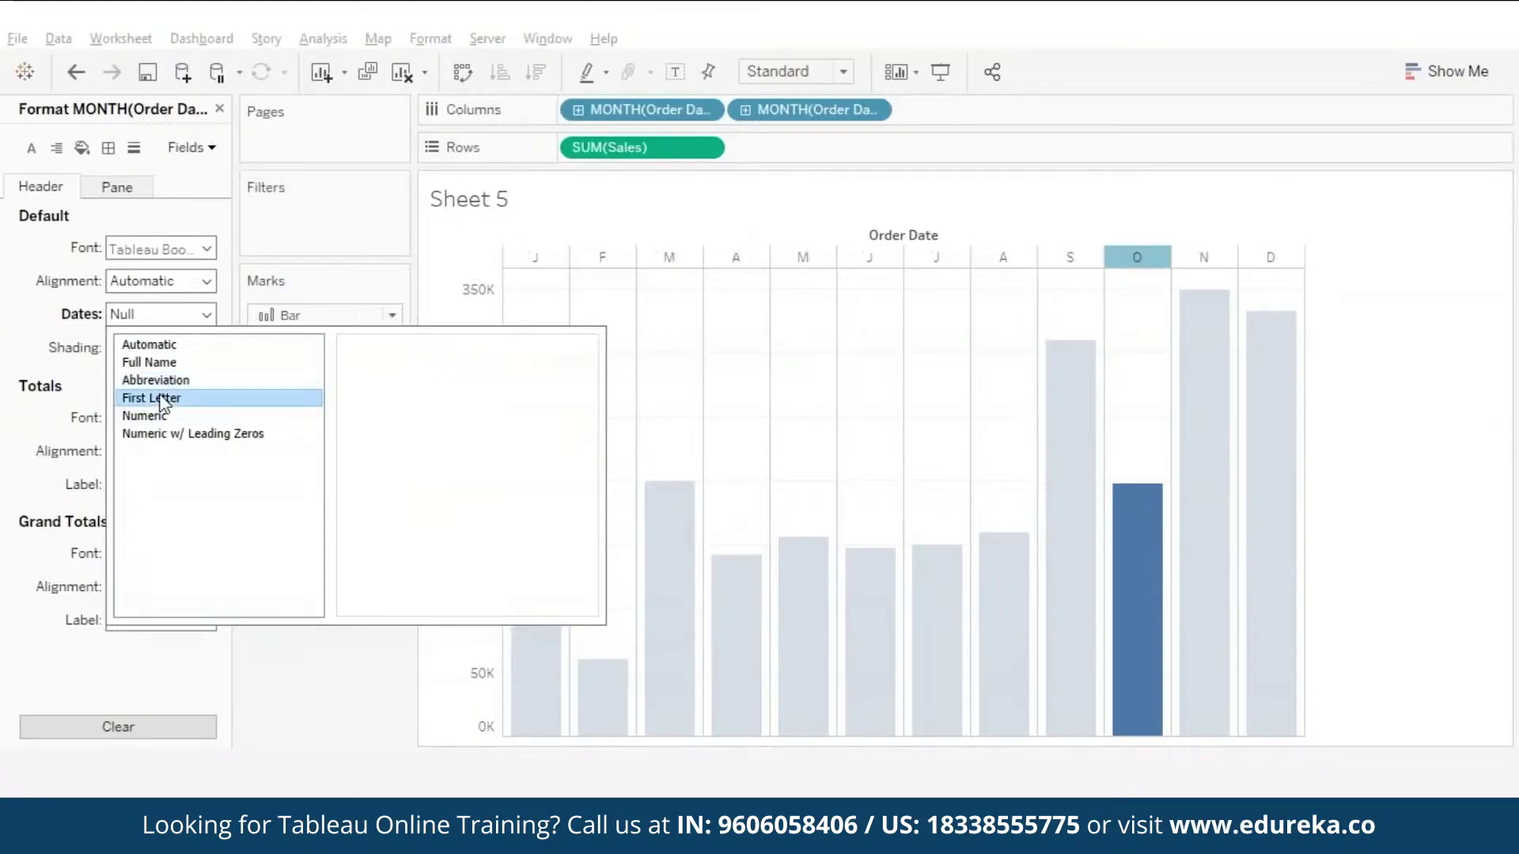
left_click(333, 714)
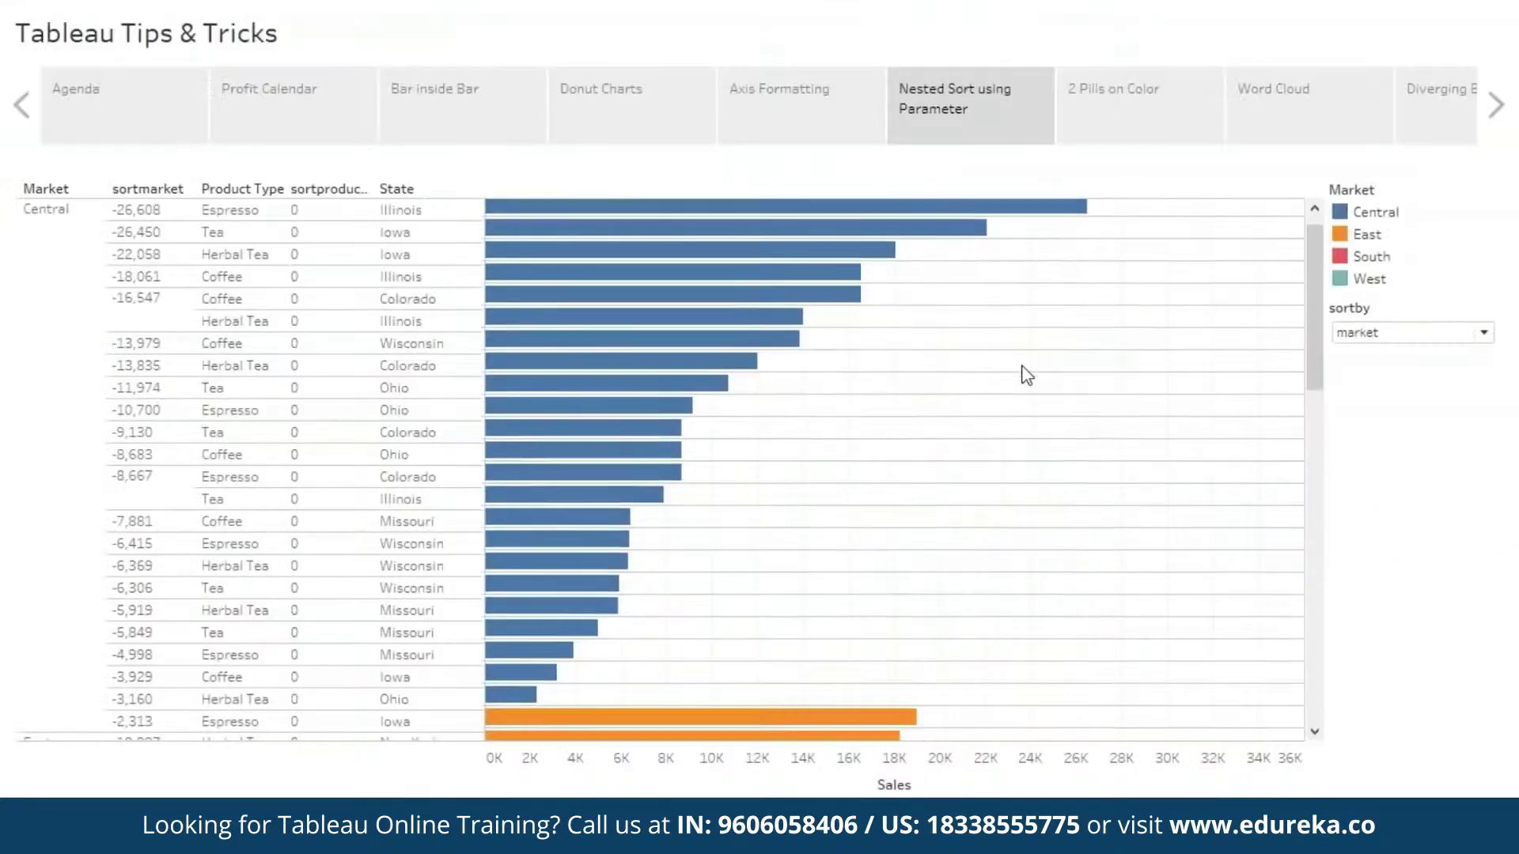
- Duplicate SUM(Sales) on Columns in Sheet 6 and negate the copy as -SUM([Sales])
scroll(1026, 372, "down", 5)
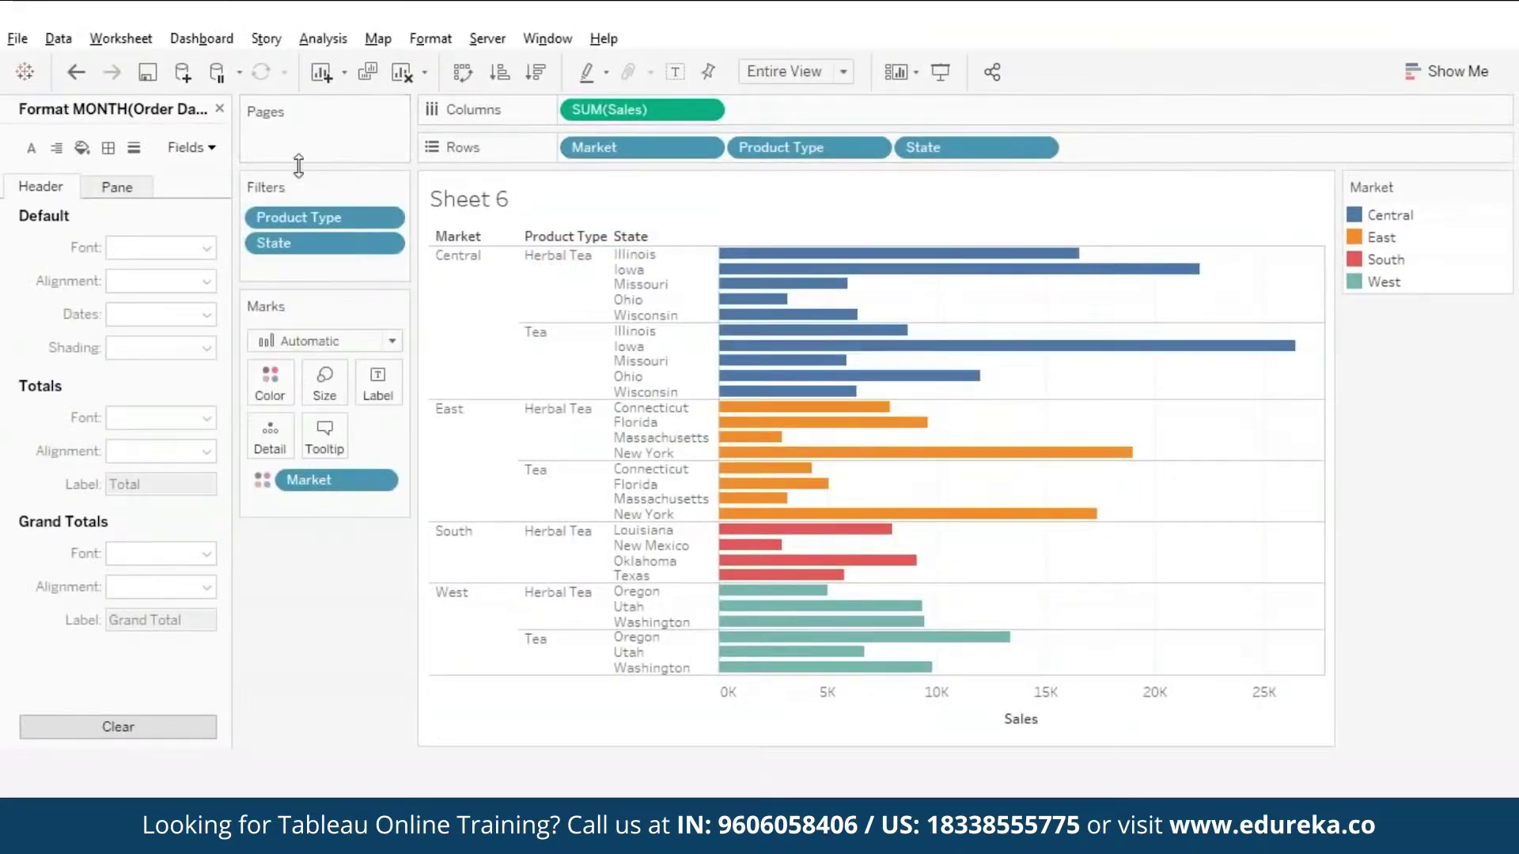
left_click(219, 109)
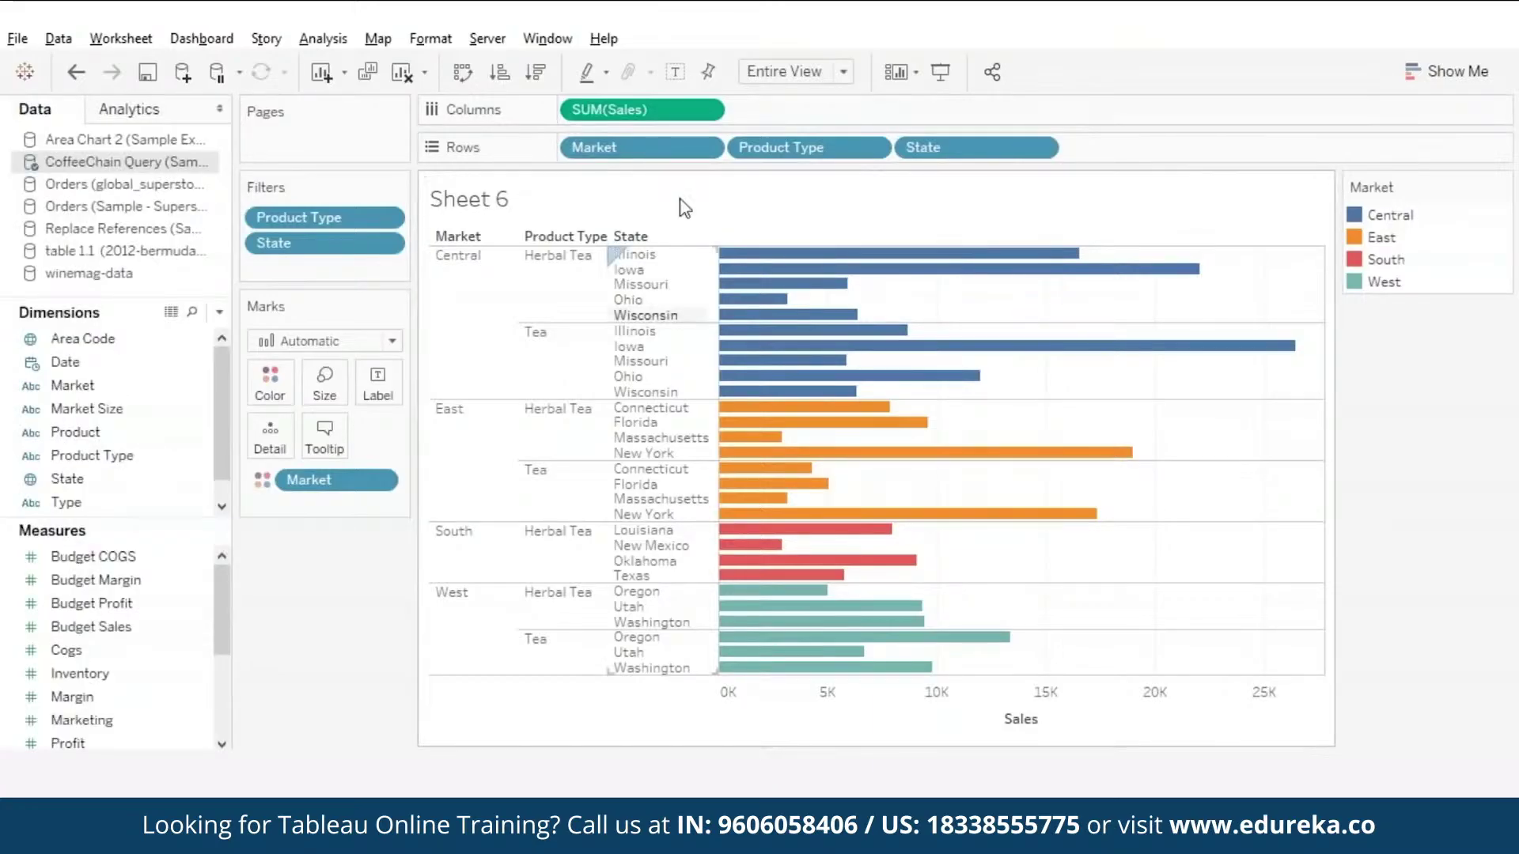
left_click_drag(649, 103, 835, 111)
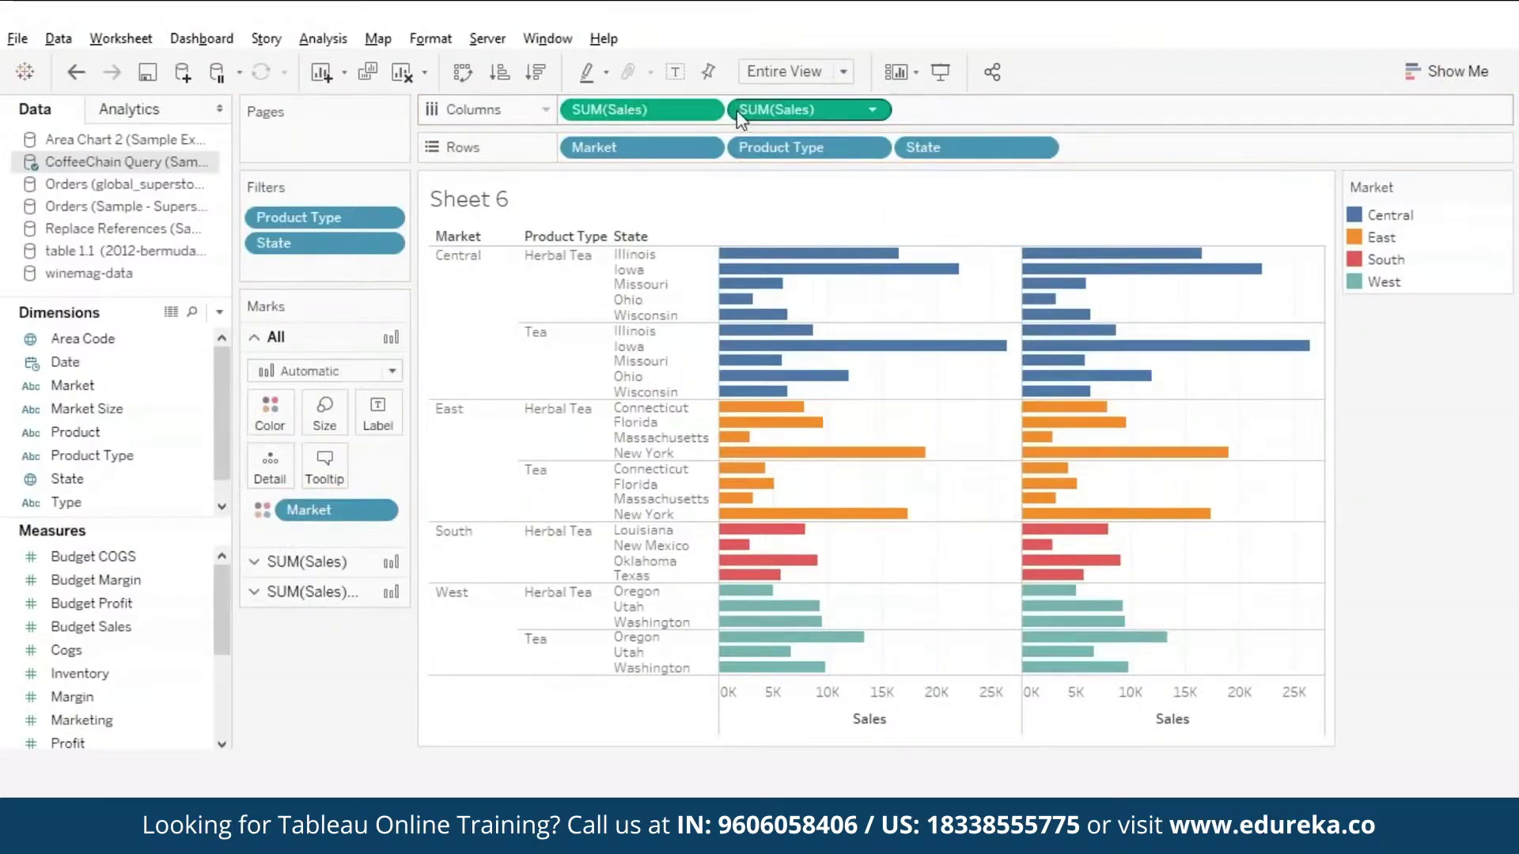
double_click(740, 117)
type("-")
key("Return")
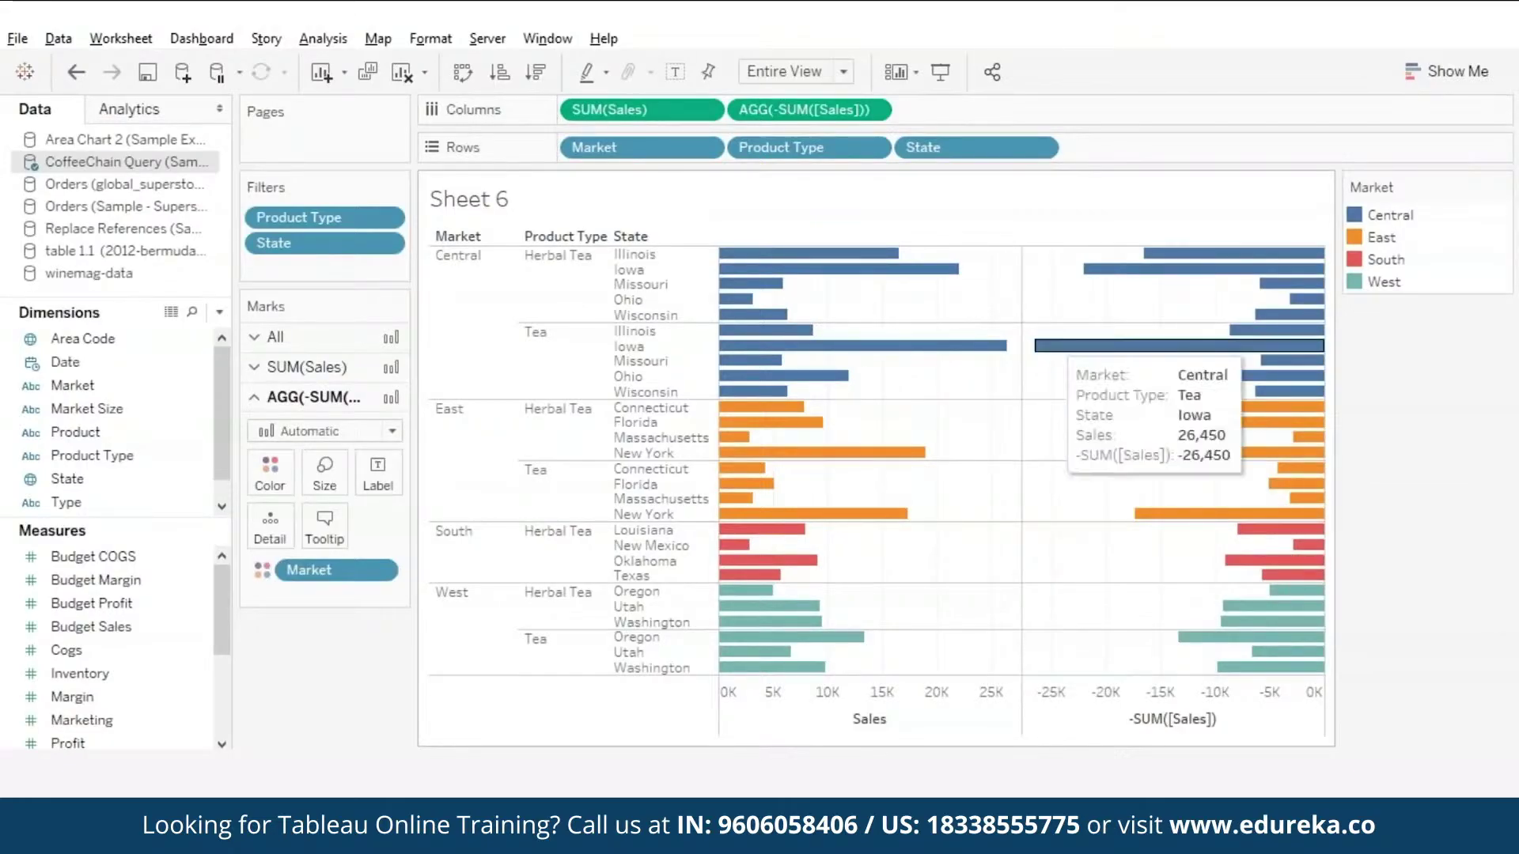
- Make the negated Sales field discrete and place it on Rows between Market and Product Type
left_click(875, 110)
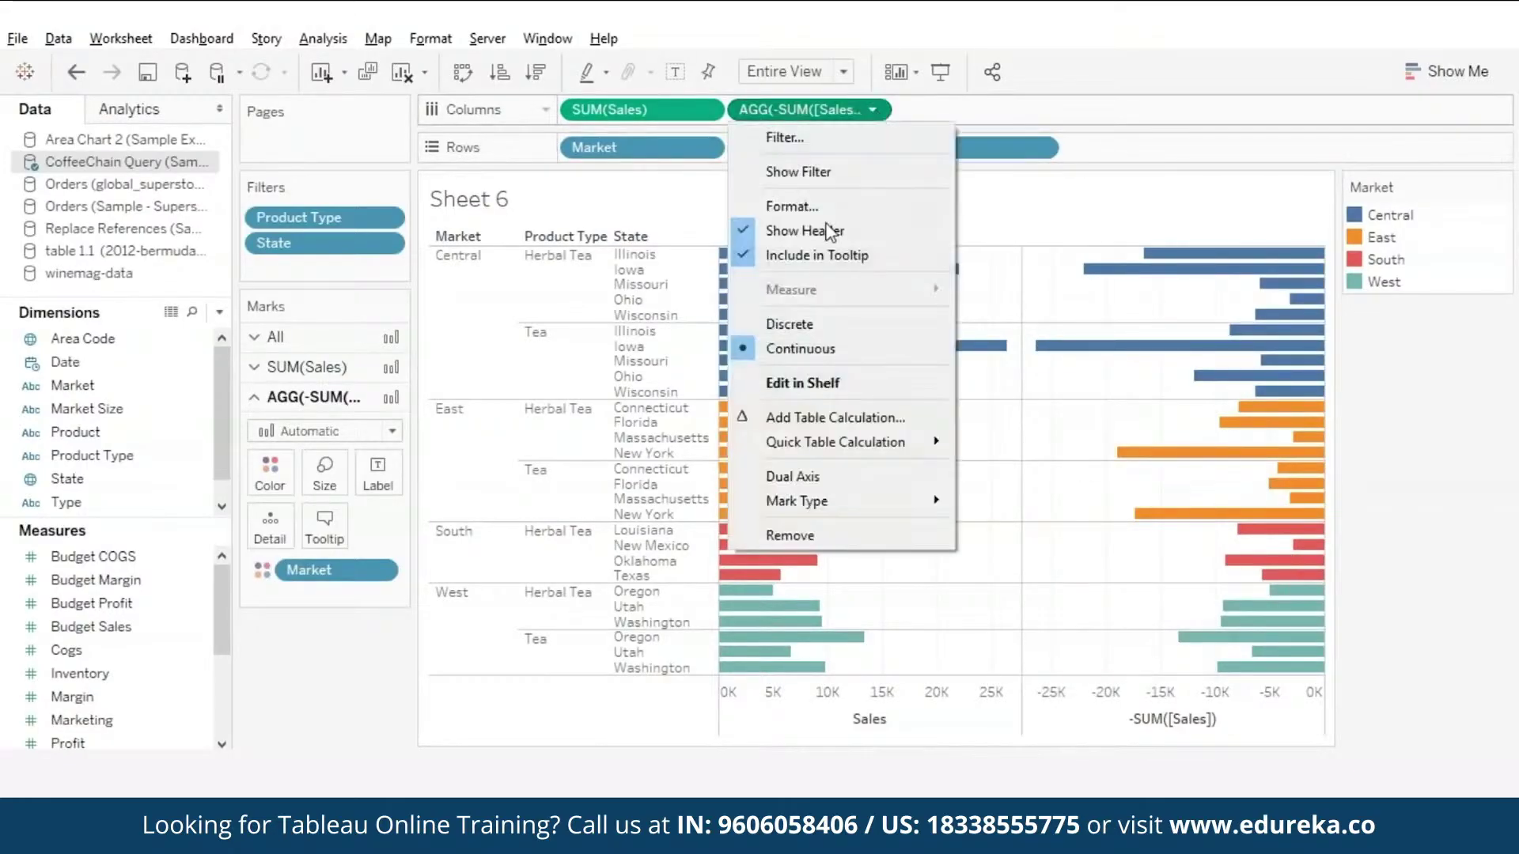
left_click(781, 322)
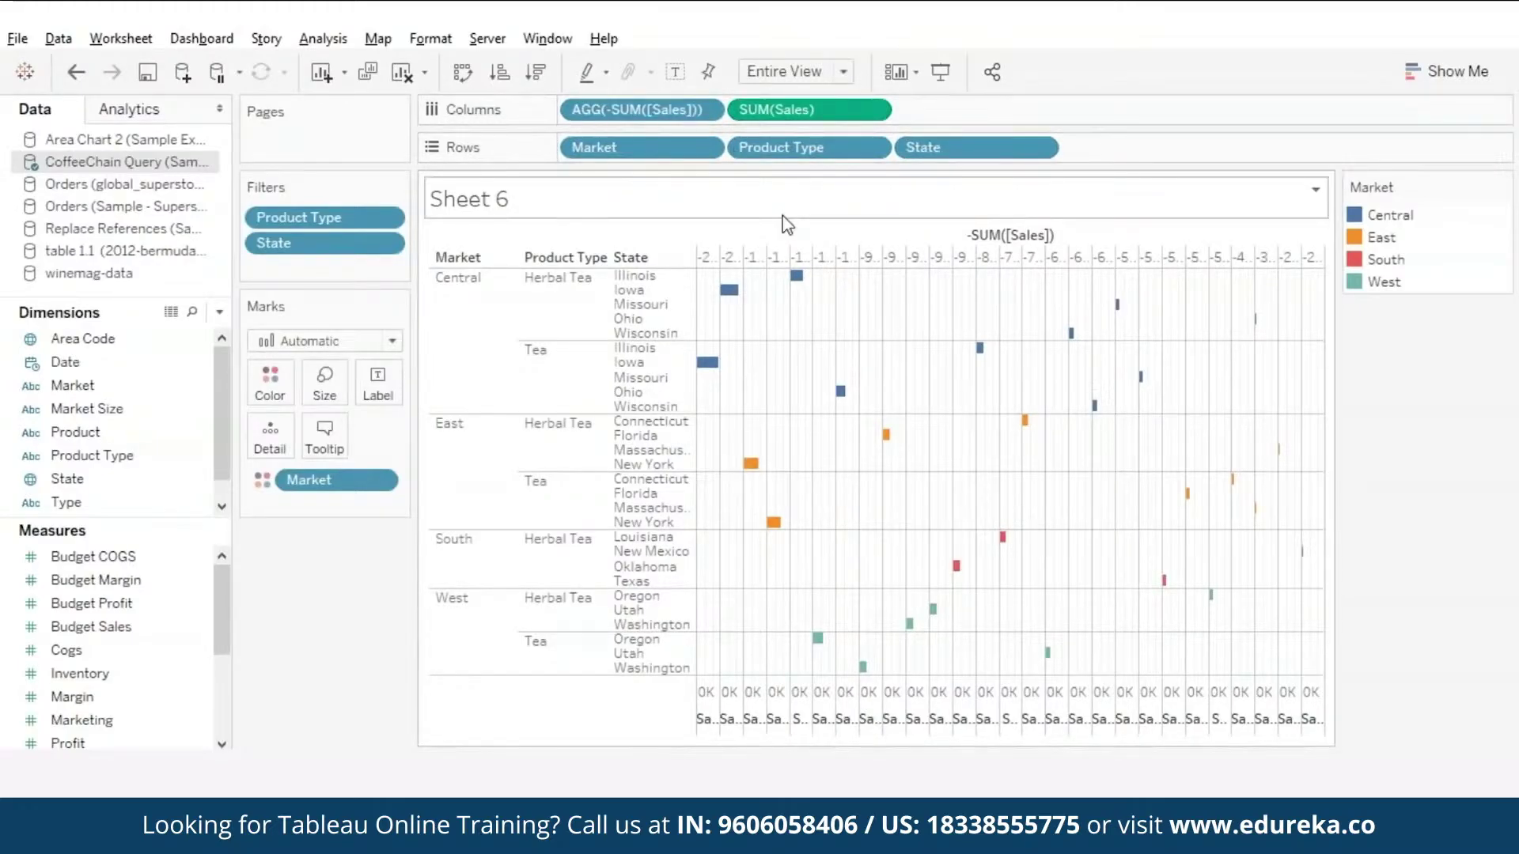
left_click_drag(655, 113, 727, 149)
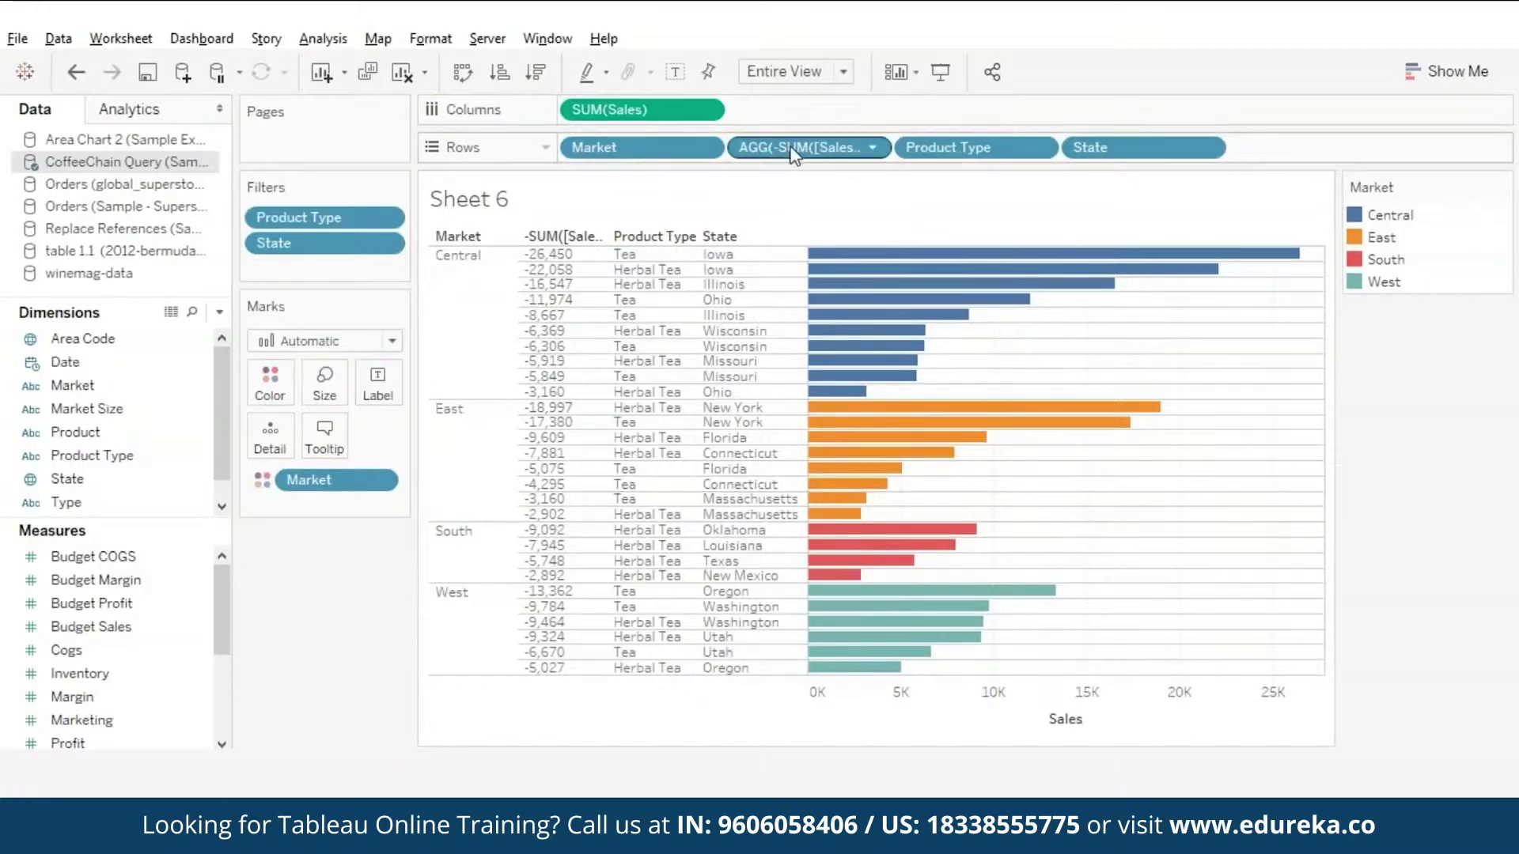
- Reposition the negated Sales field between Product Type and State on Rows, and remove it from the view
left_click_drag(789, 147, 1060, 149)
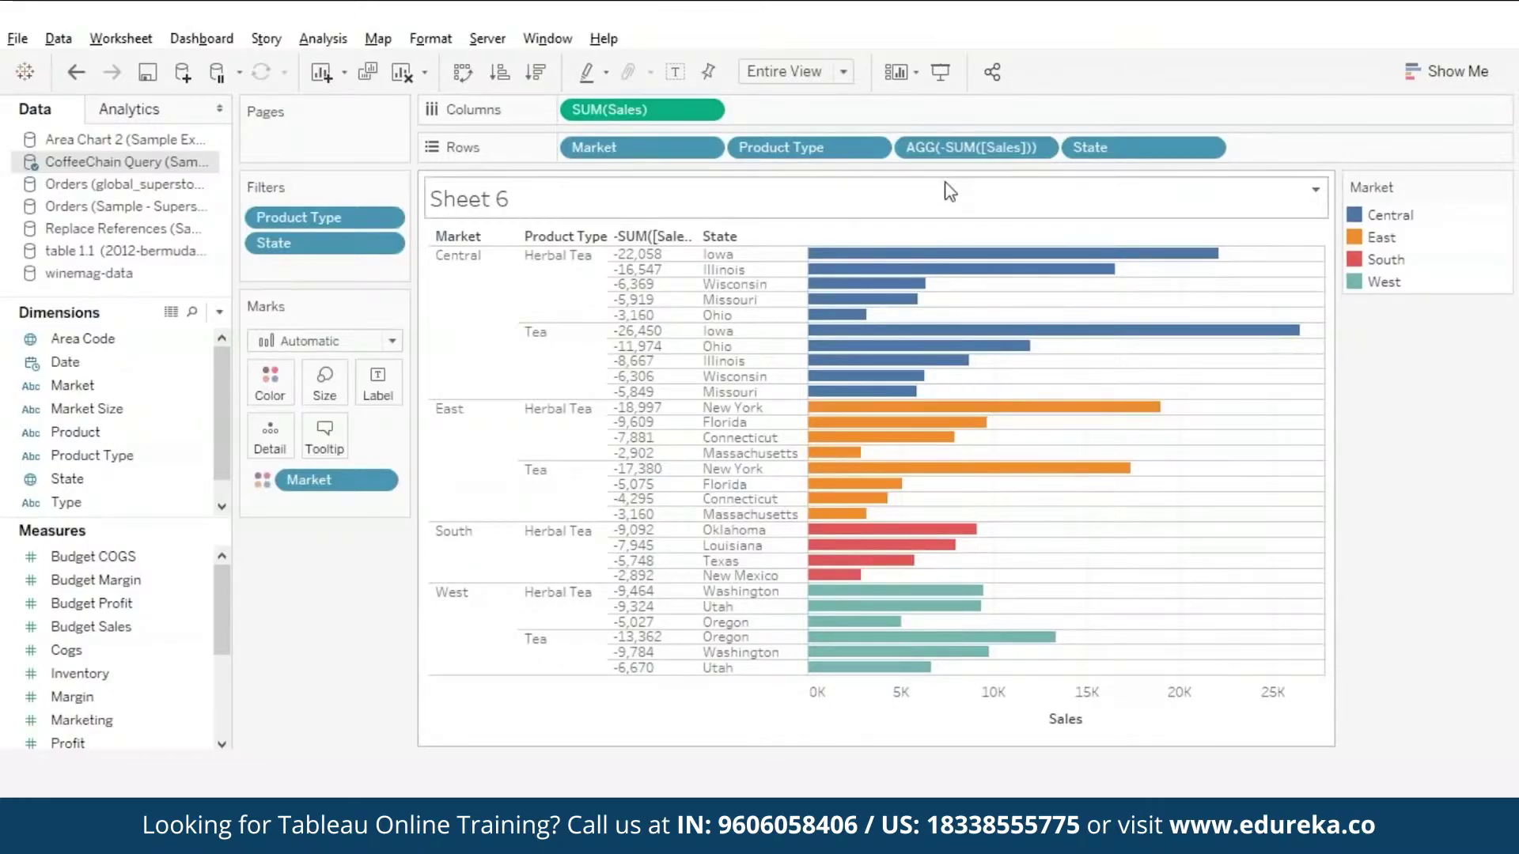
left_click_drag(973, 147, 297, 261)
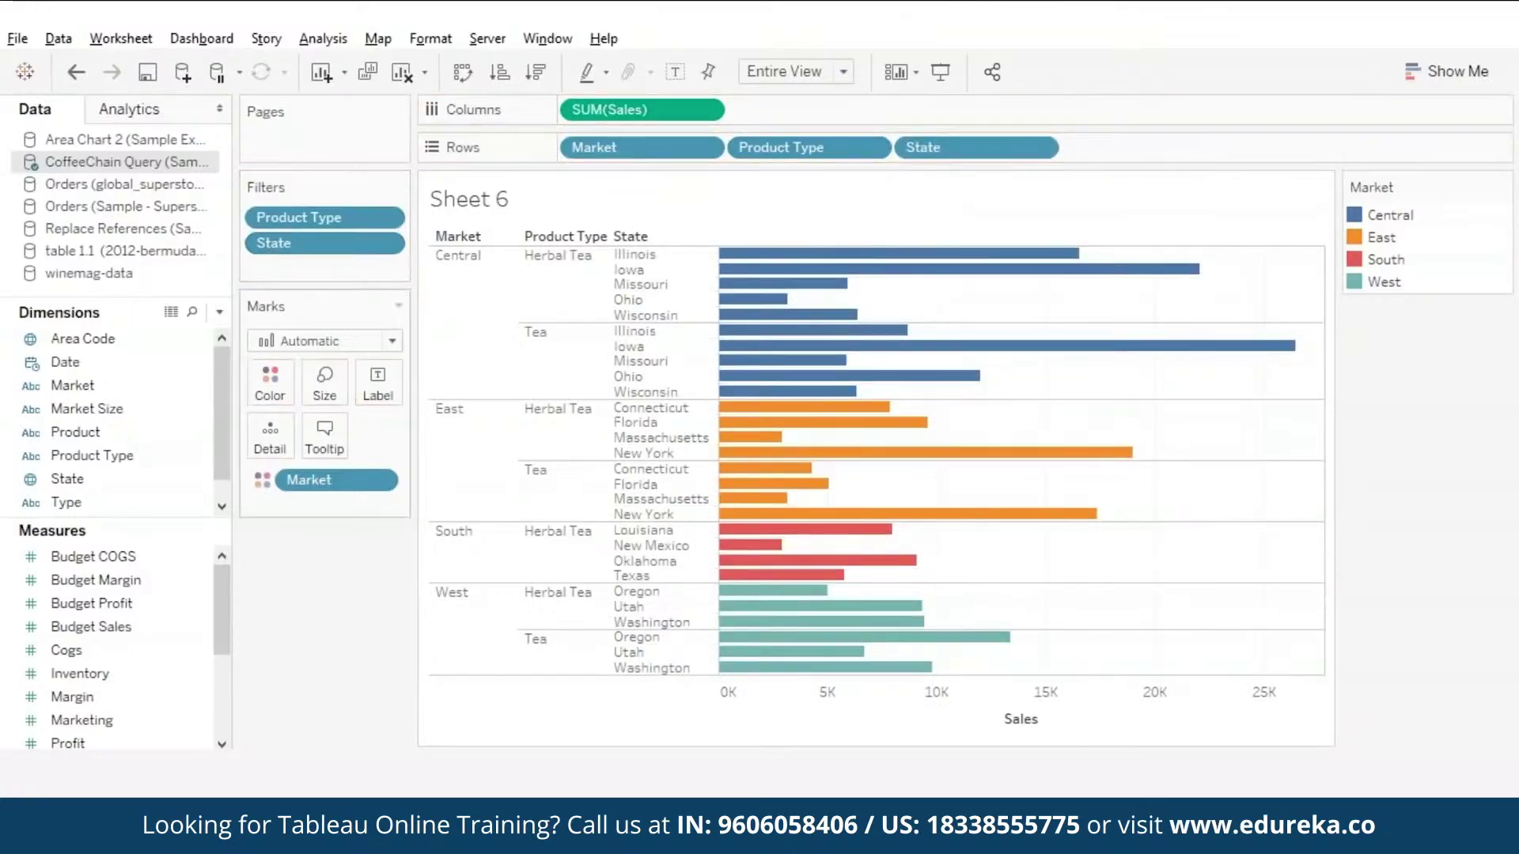
- Create a parameter named "sort by" with data type String and allowable values restricted to a list
left_click(219, 312)
left_click(75, 361)
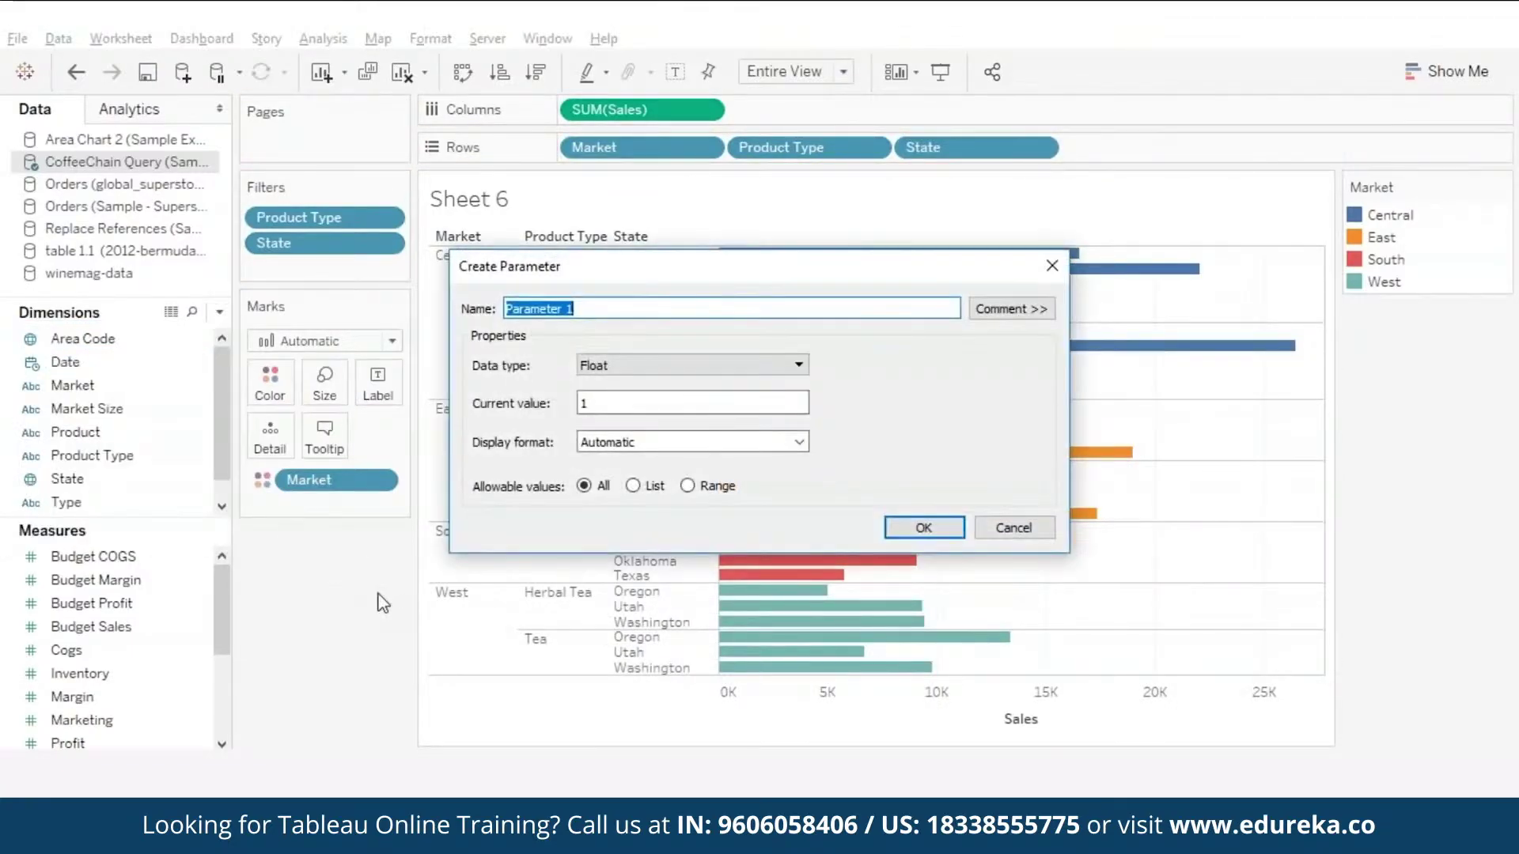
type("sort by")
left_click(798, 365)
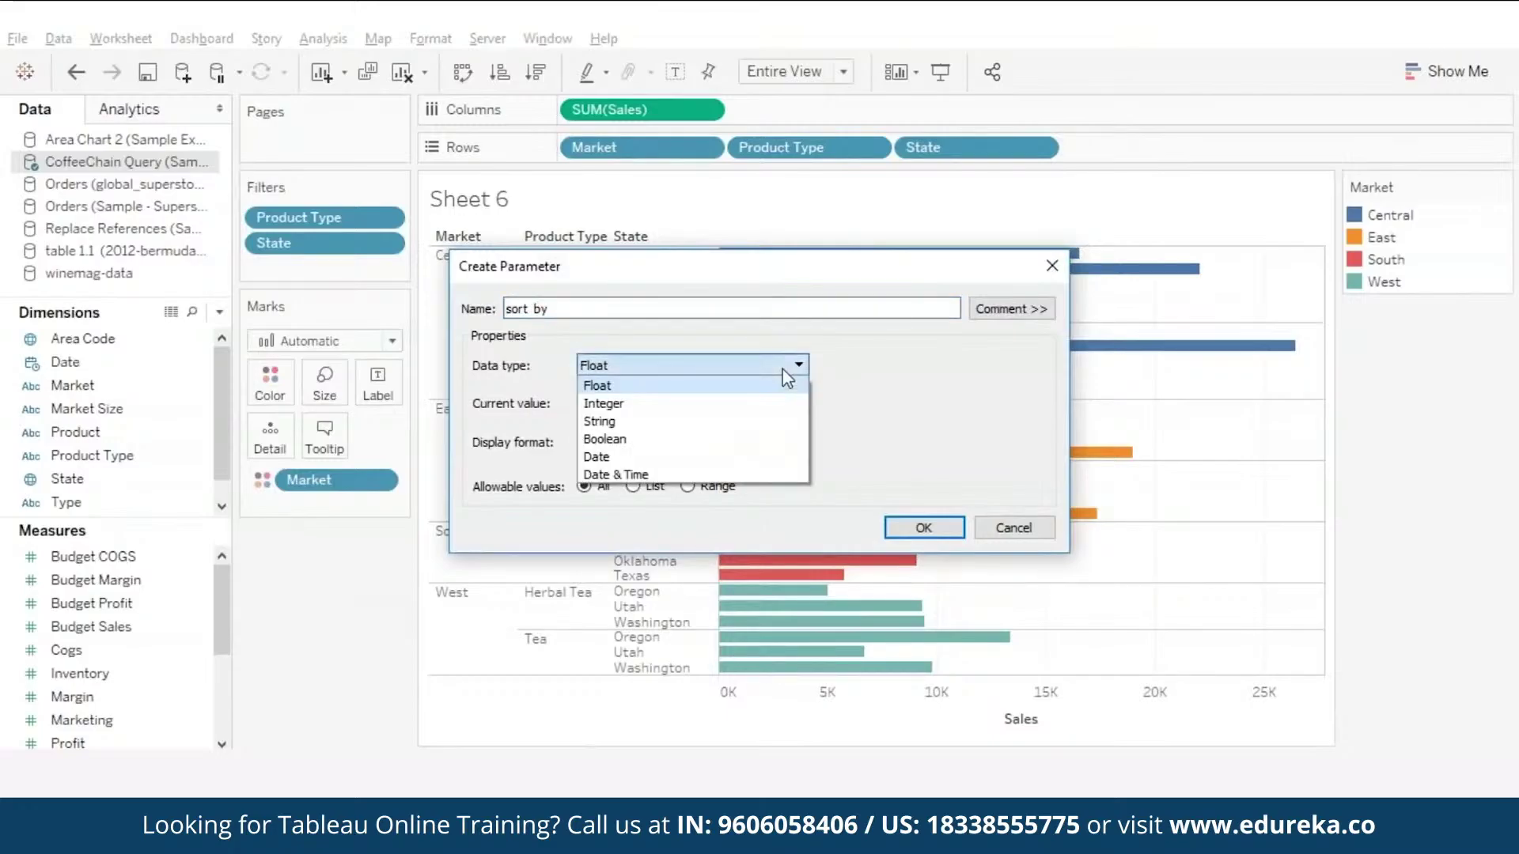
left_click(606, 421)
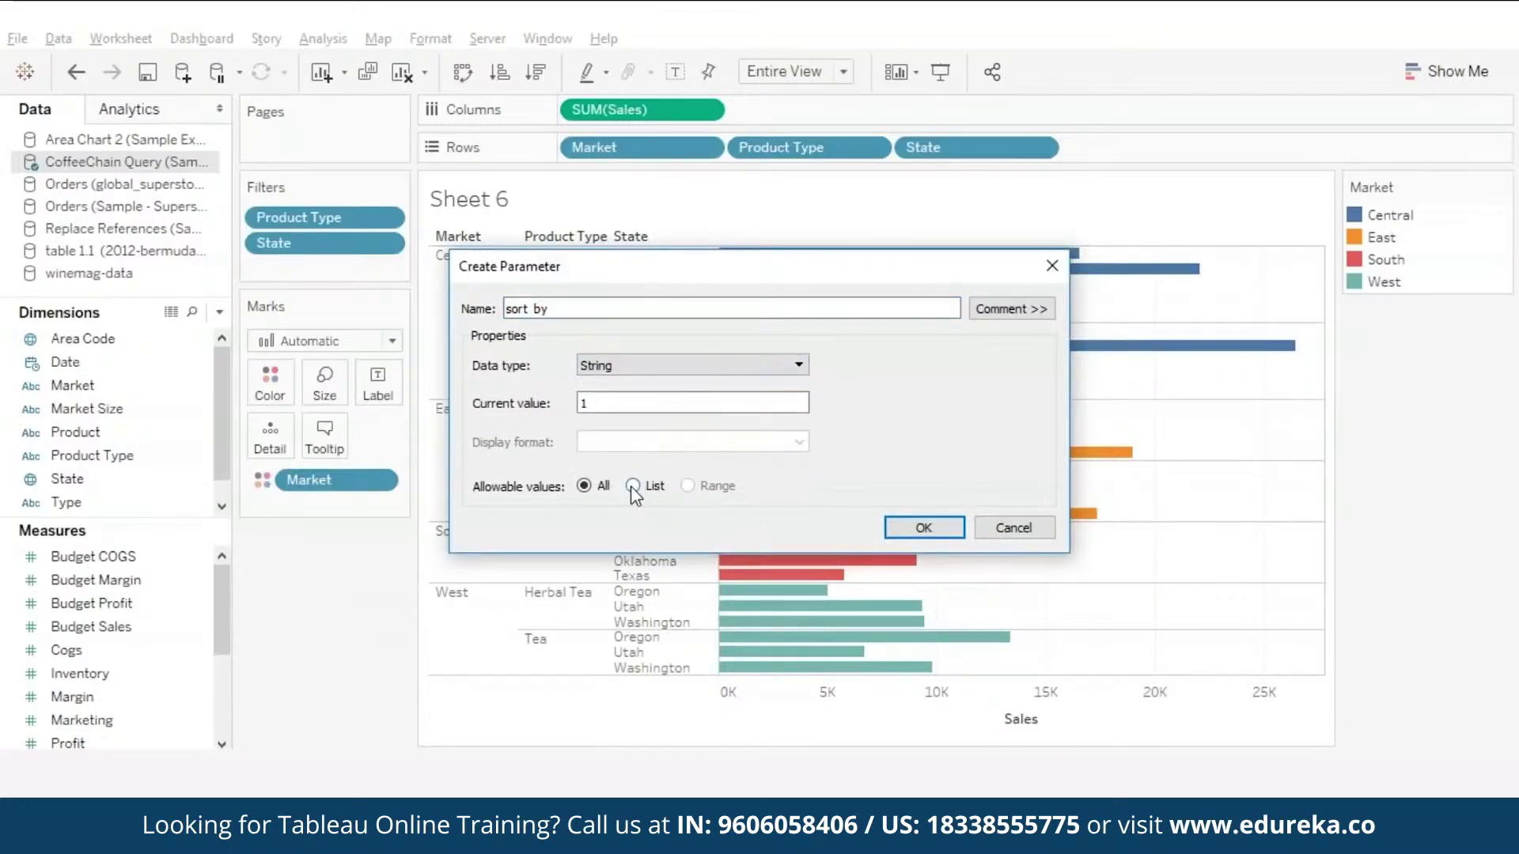
left_click(633, 487)
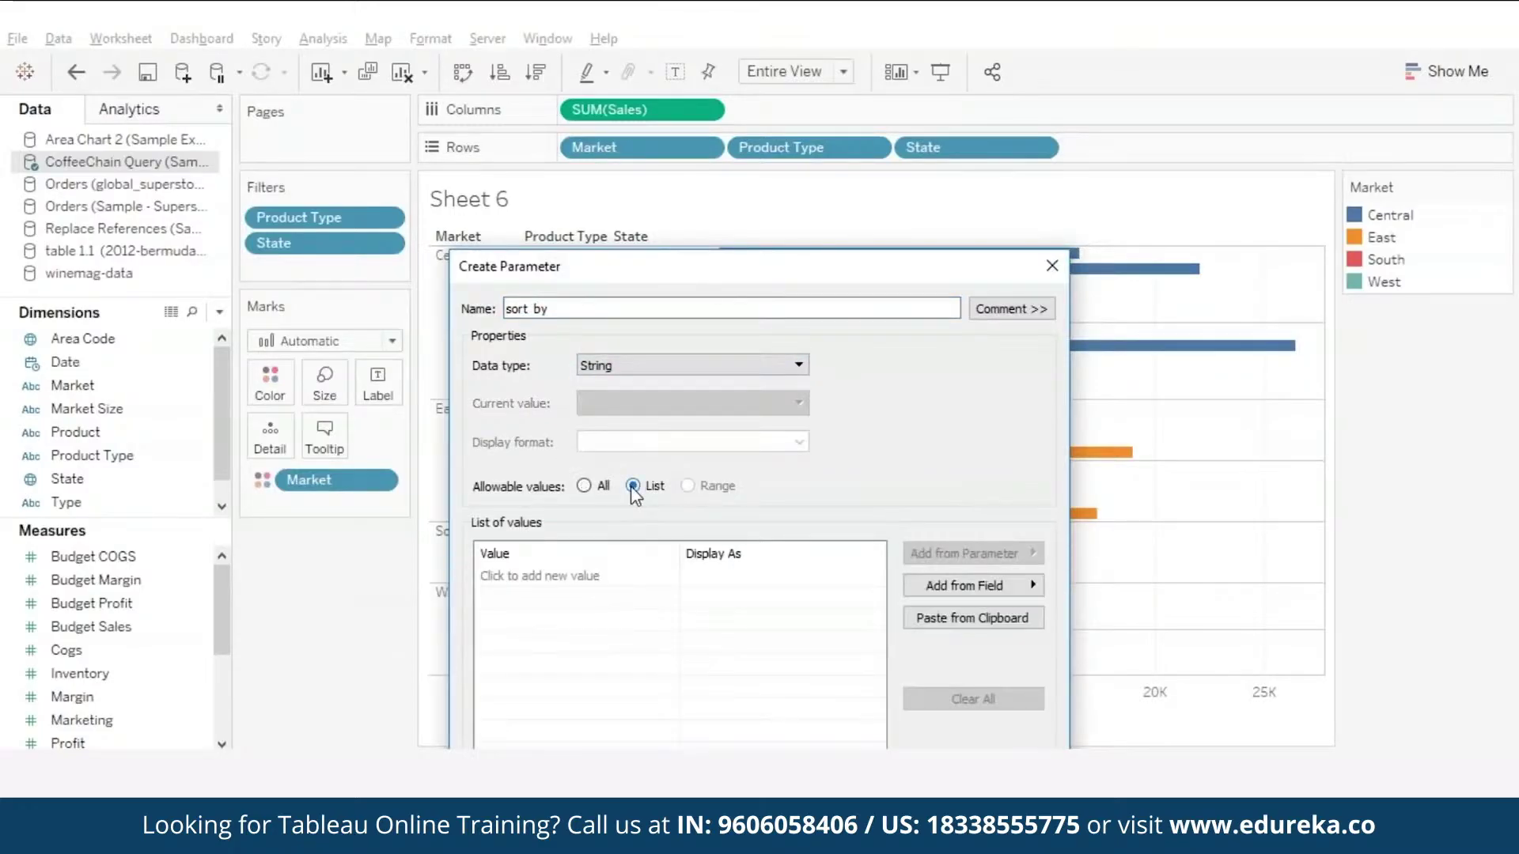
- Add "market" and "producttype" to the parameter's list of values and save the parameter
left_click(530, 577)
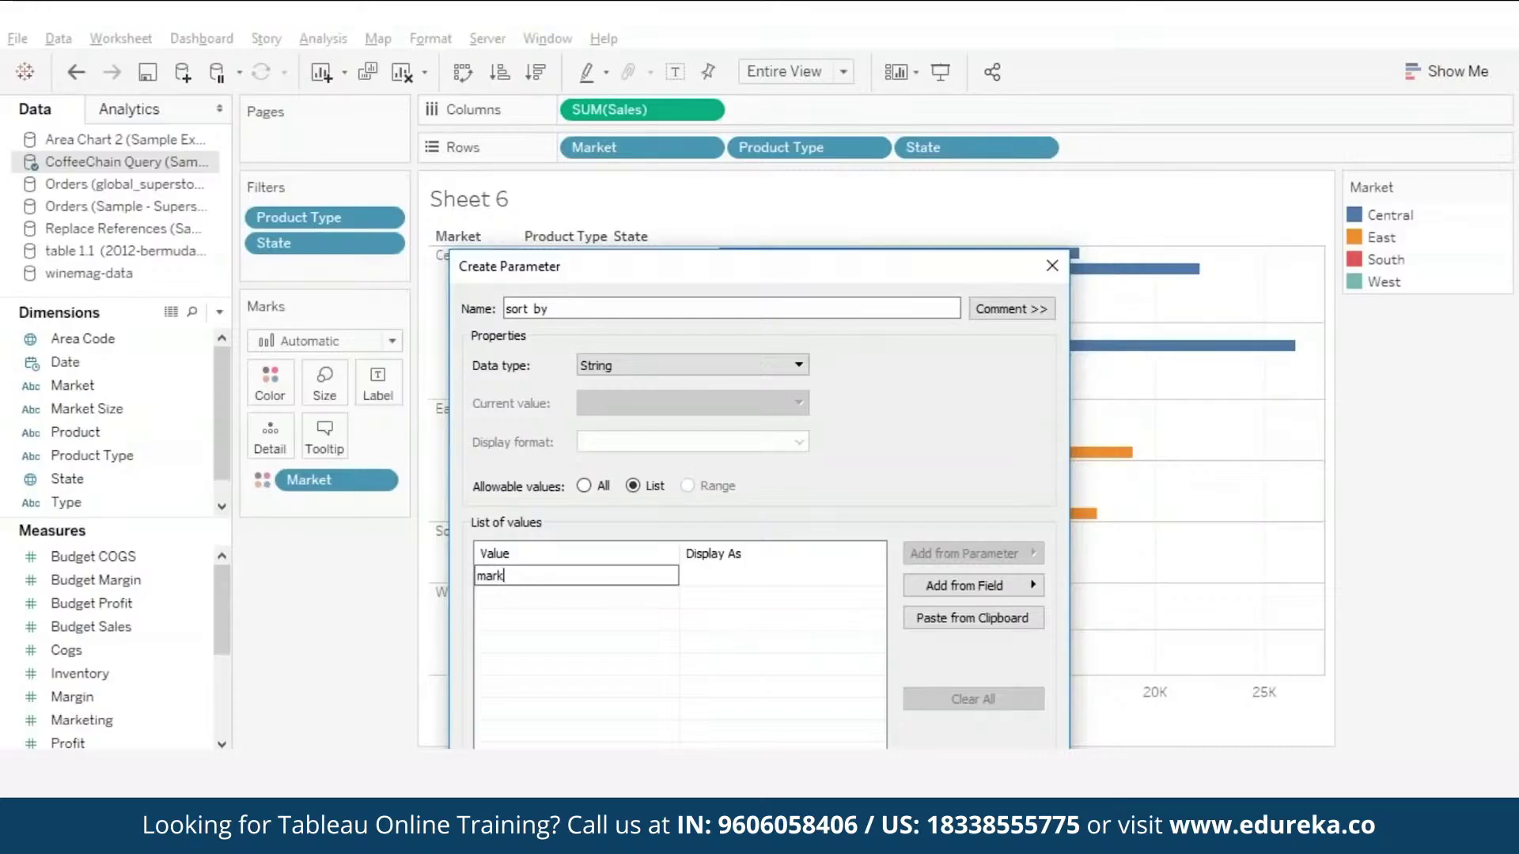
type("market")
key("Return")
type("produ")
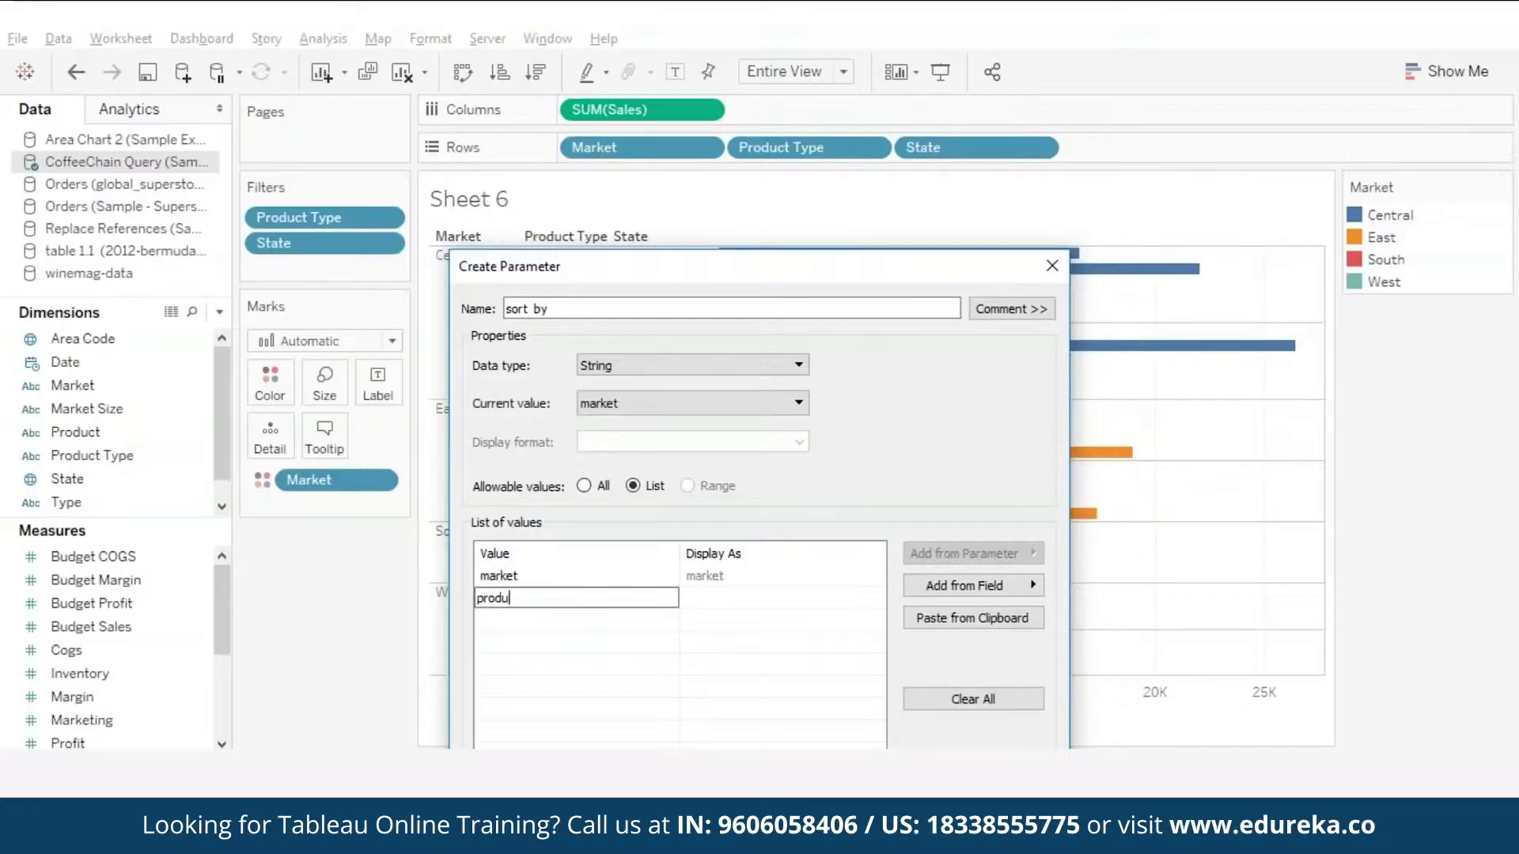
type("ct type")
key("Return")
key("Return")
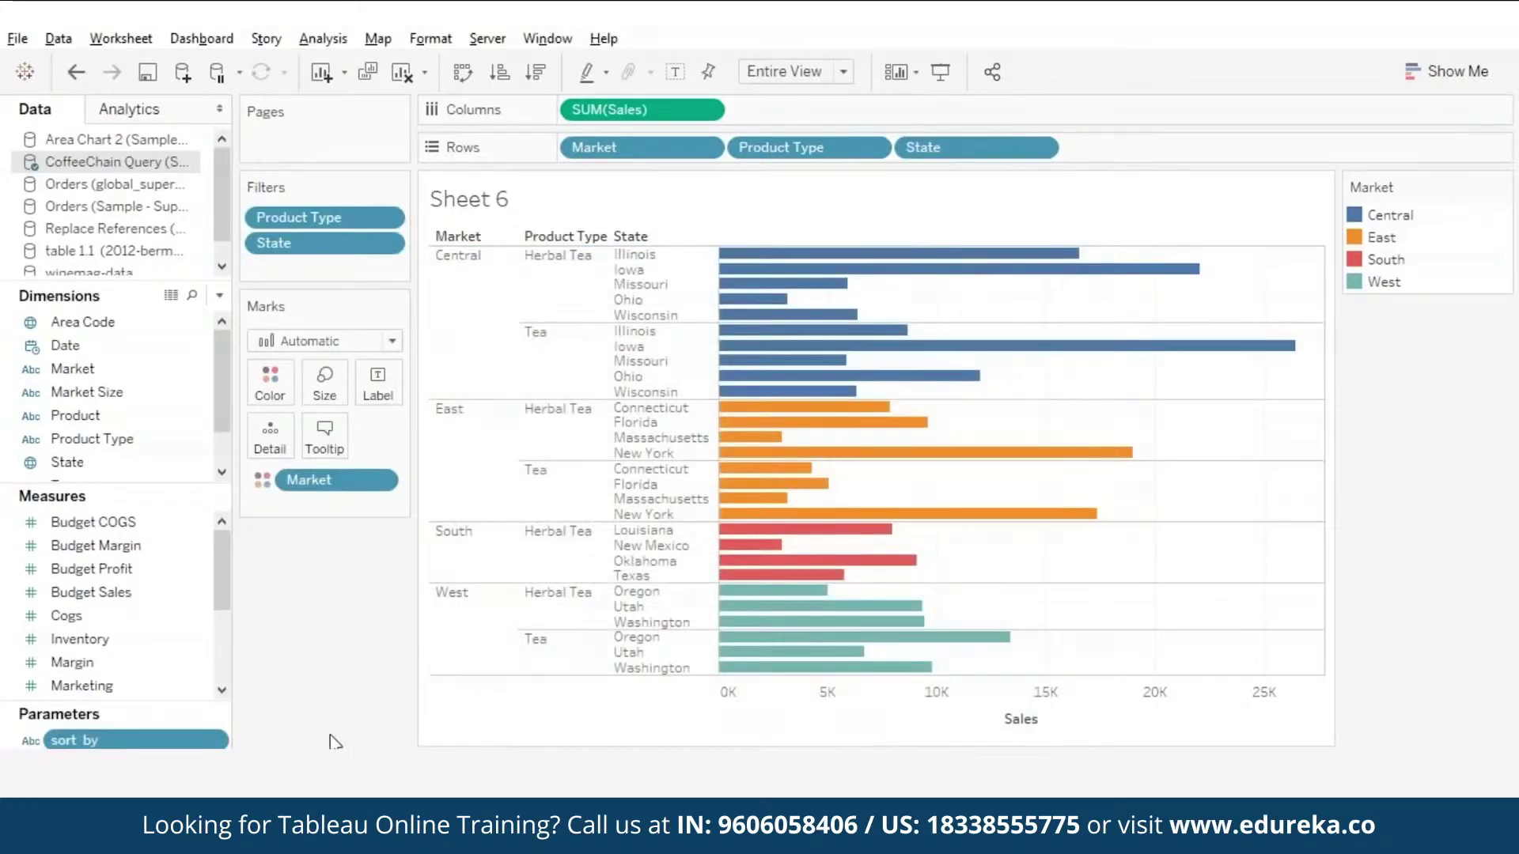
- Show the sort by parameter control and test it by switching to producttype and back to market
left_click(215, 742)
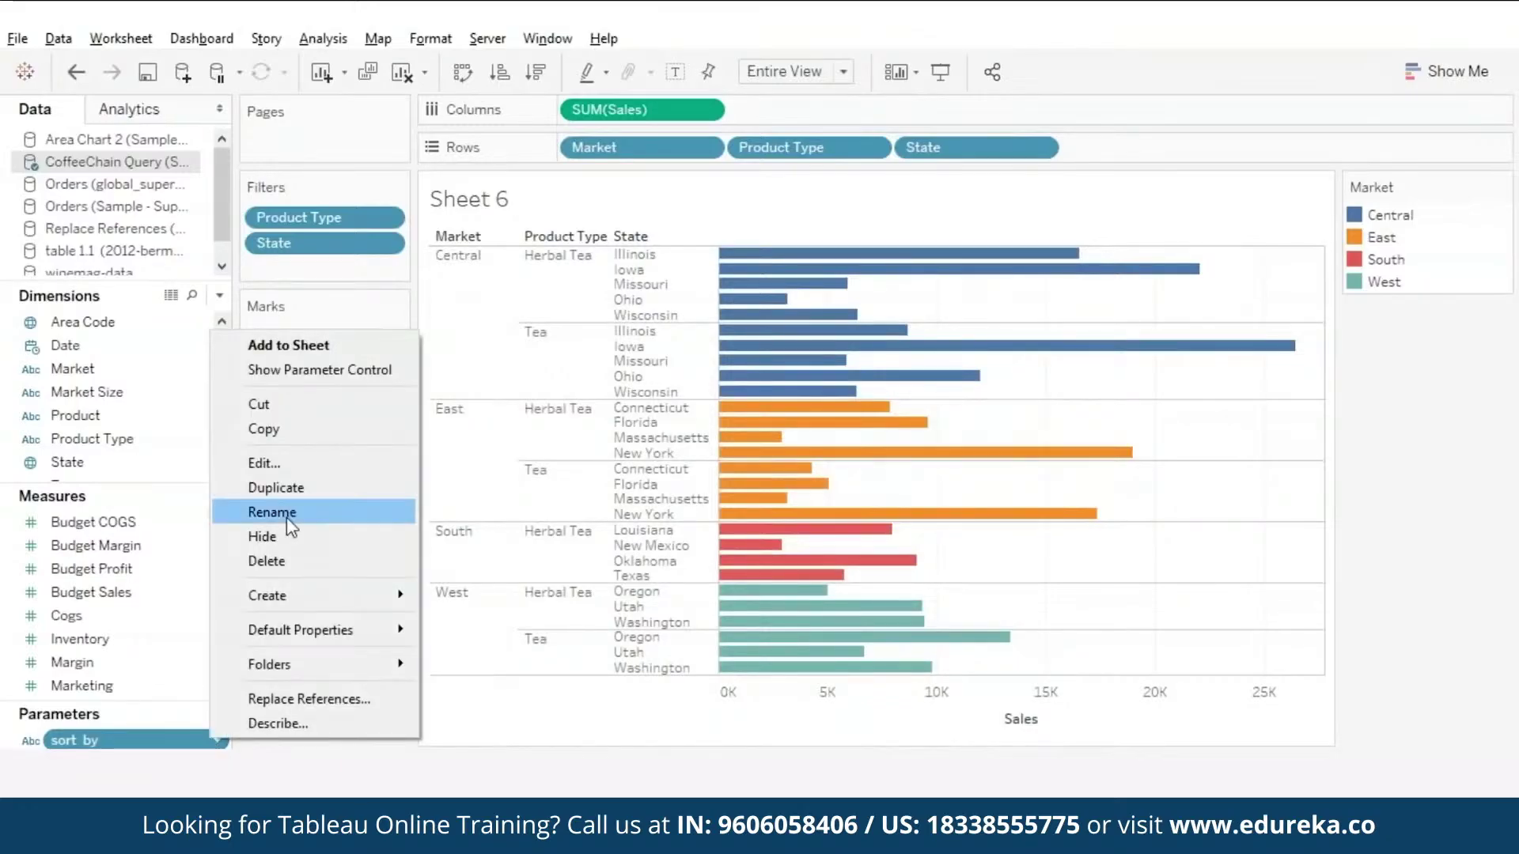
left_click(313, 370)
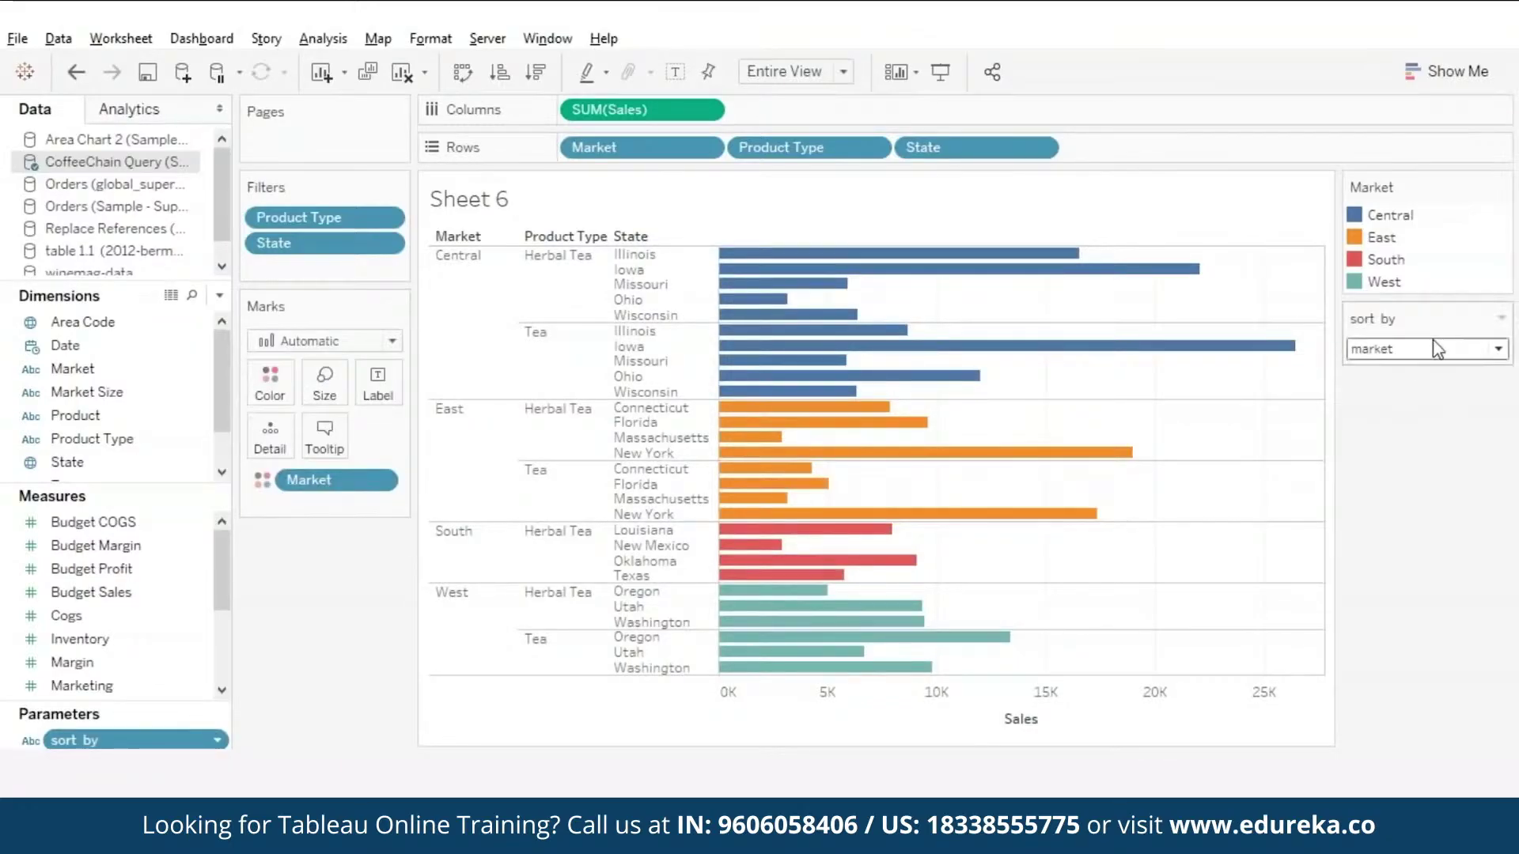
left_click(1428, 349)
left_click(1414, 405)
left_click(1429, 349)
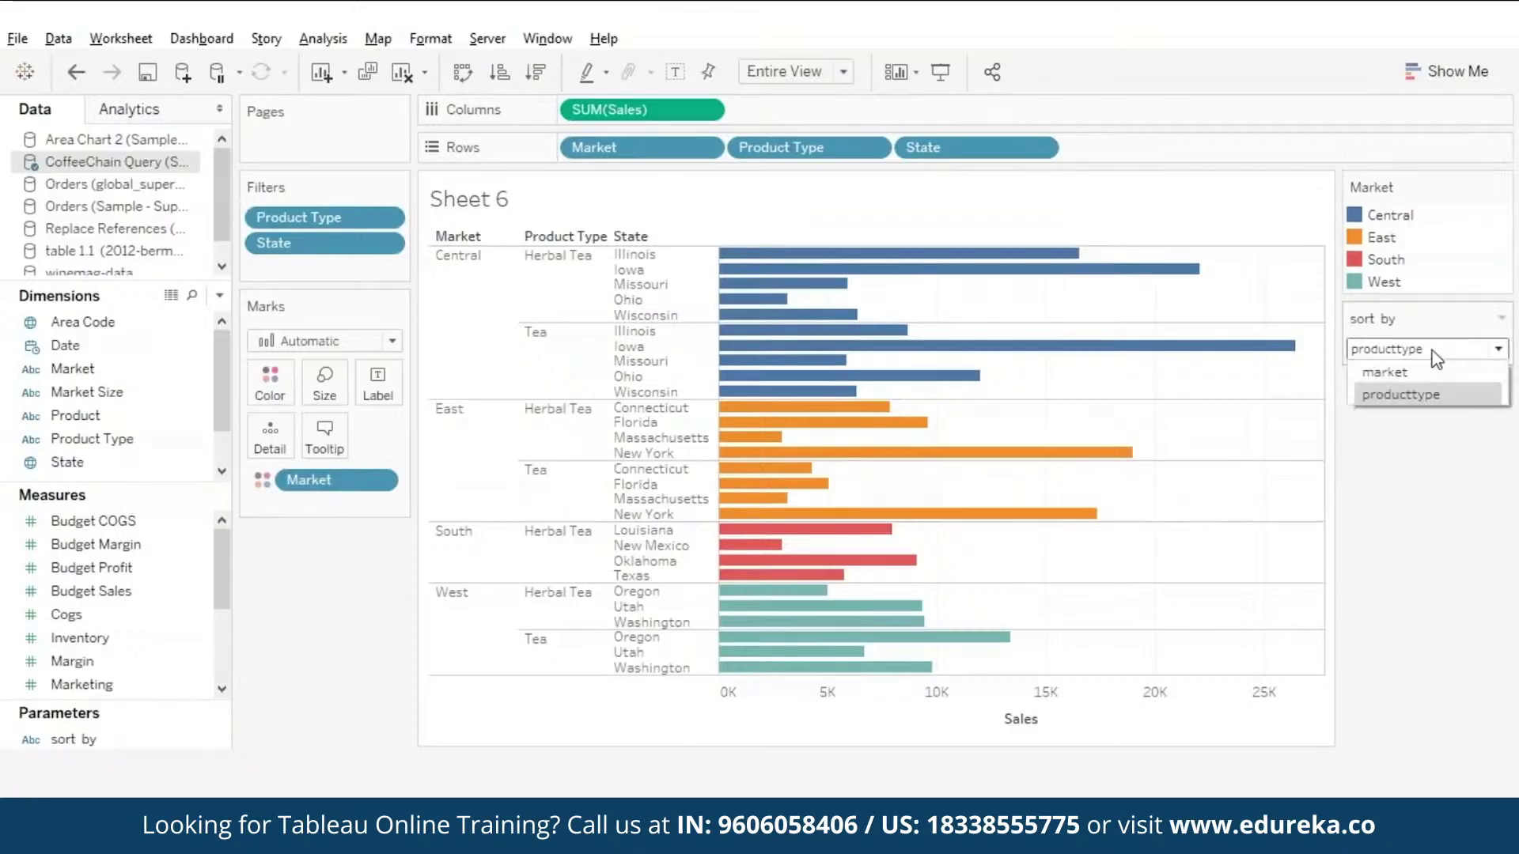
left_click(1428, 389)
key("ctrl+z")
scroll(118, 601, "down", 3)
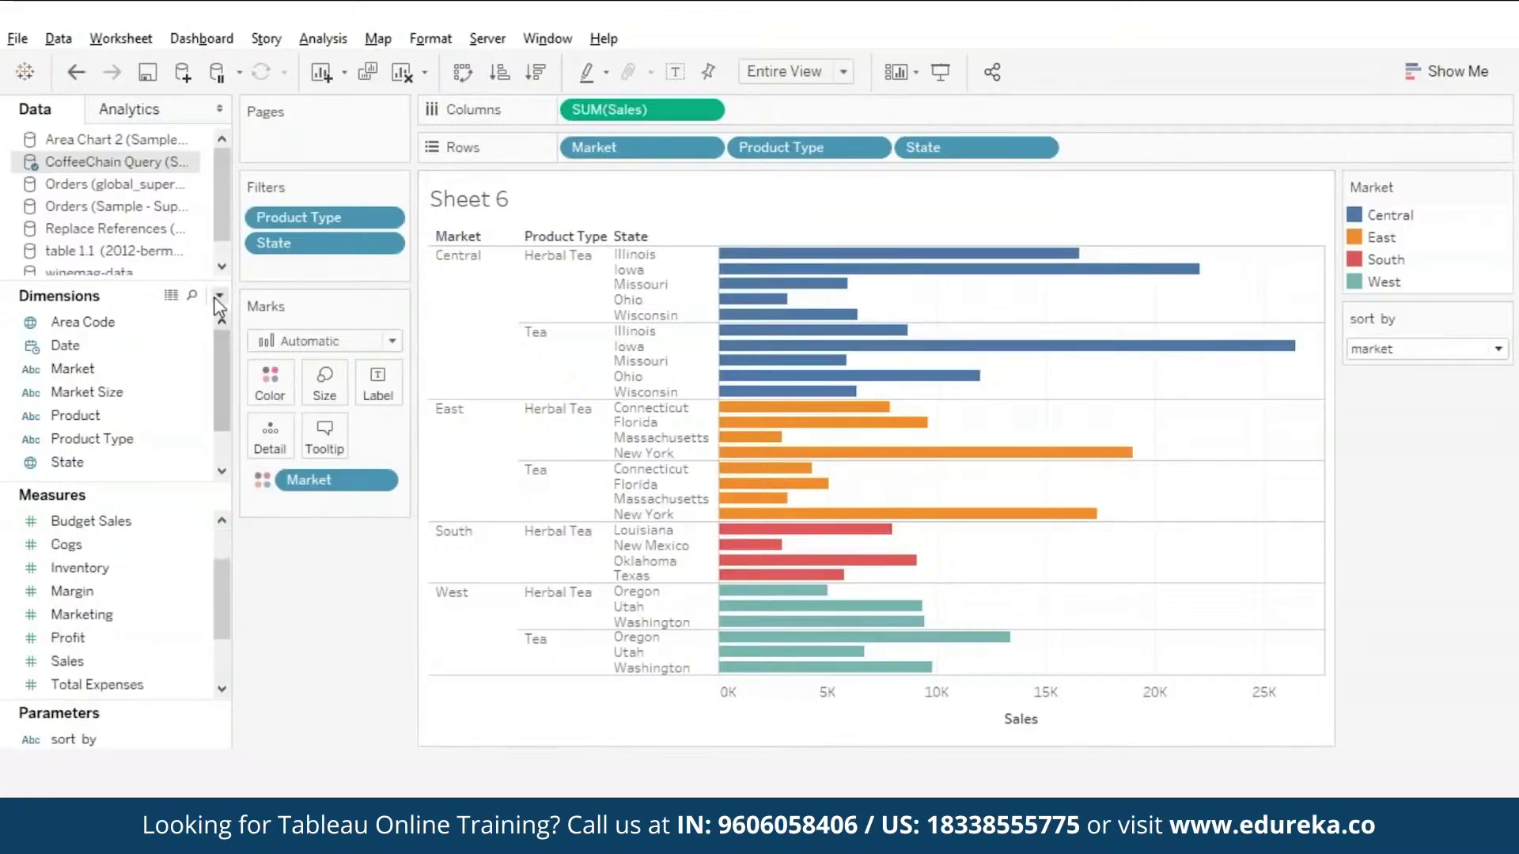
- Start a new calculated field named "sort by market" in the CoffeeChain Query data source
left_click(219, 297)
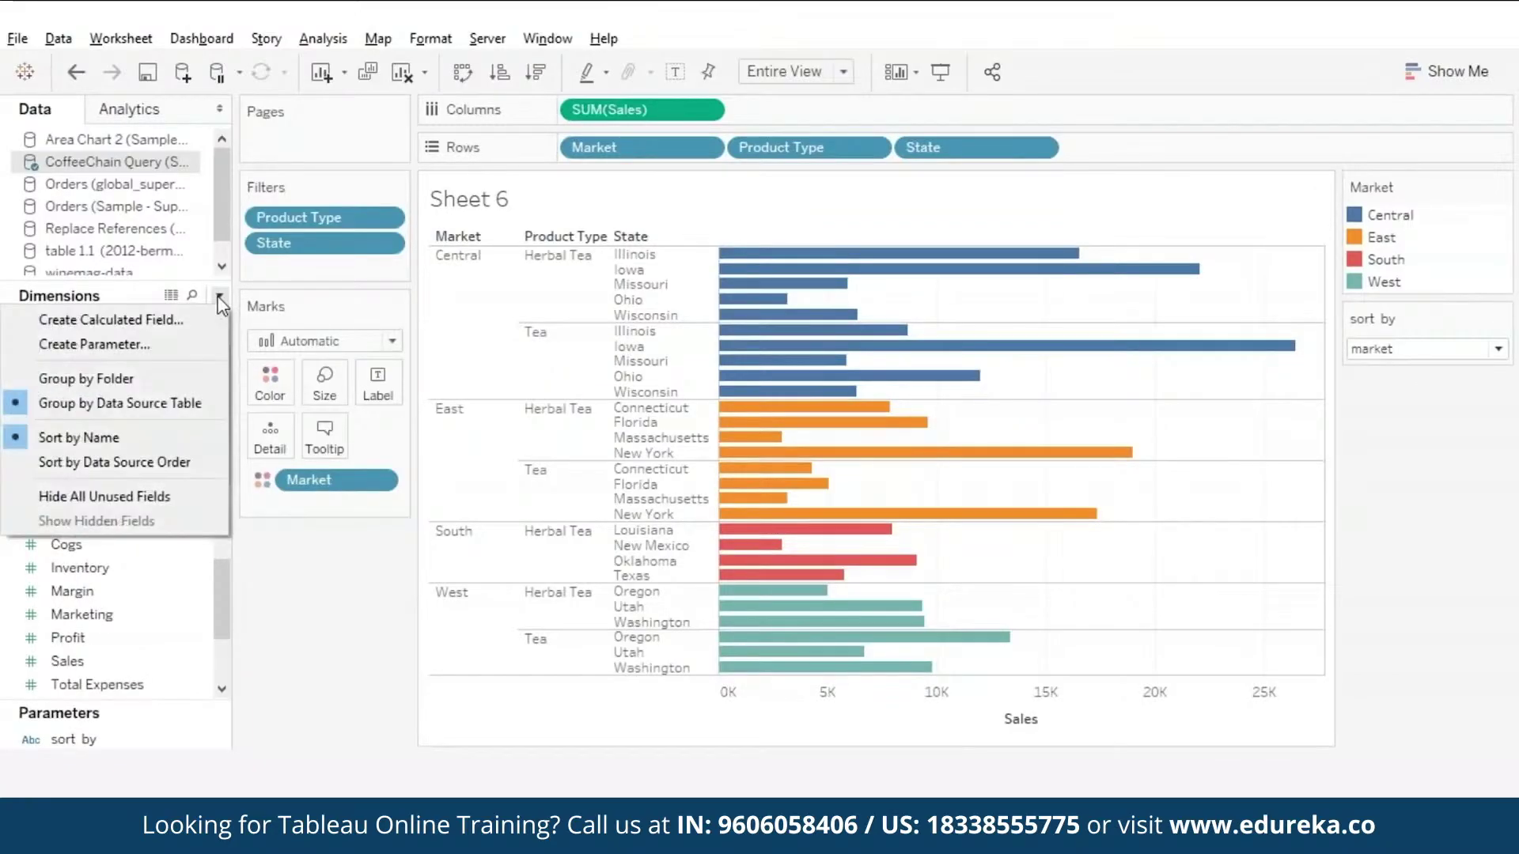
left_click(113, 319)
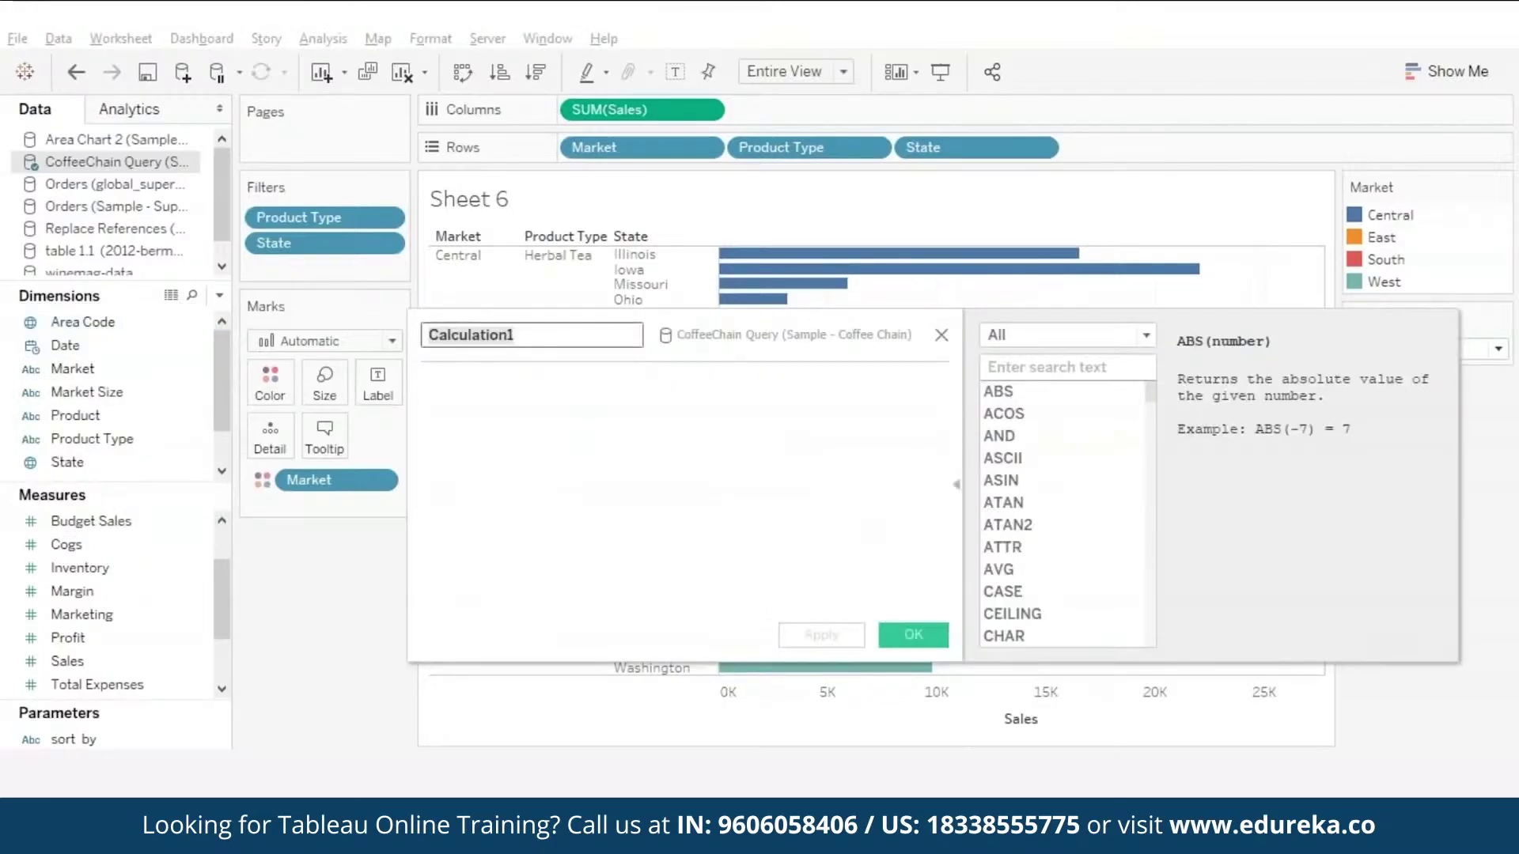
type("so")
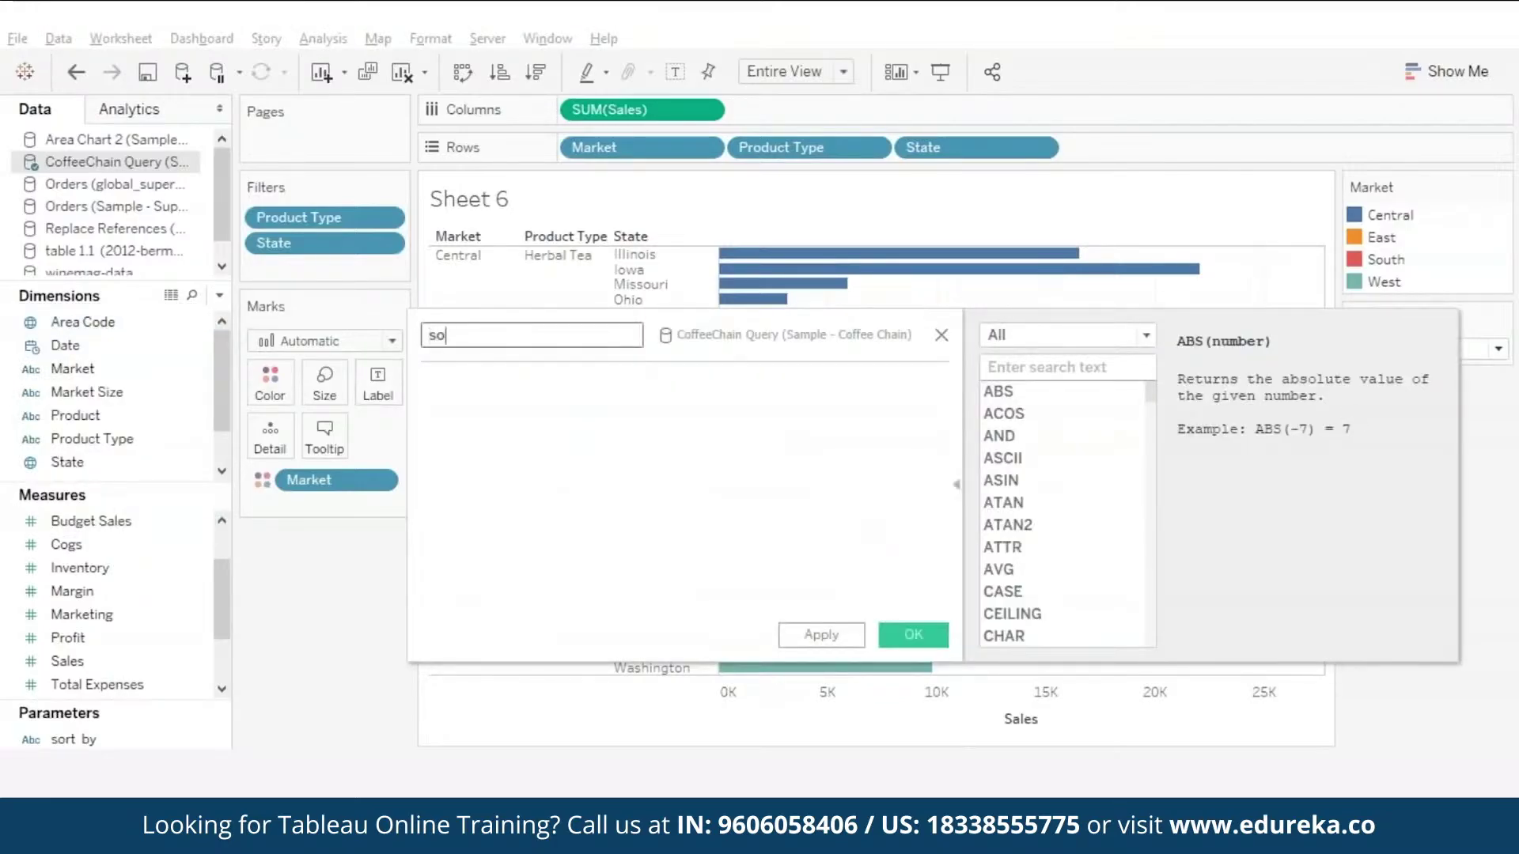
type("et by market")
left_click(515, 396)
- Enter the formula IF [sort by] = 'market' THEN -SUM([Sales]) END, copy its text and save the calculated field
type("IF [sort")
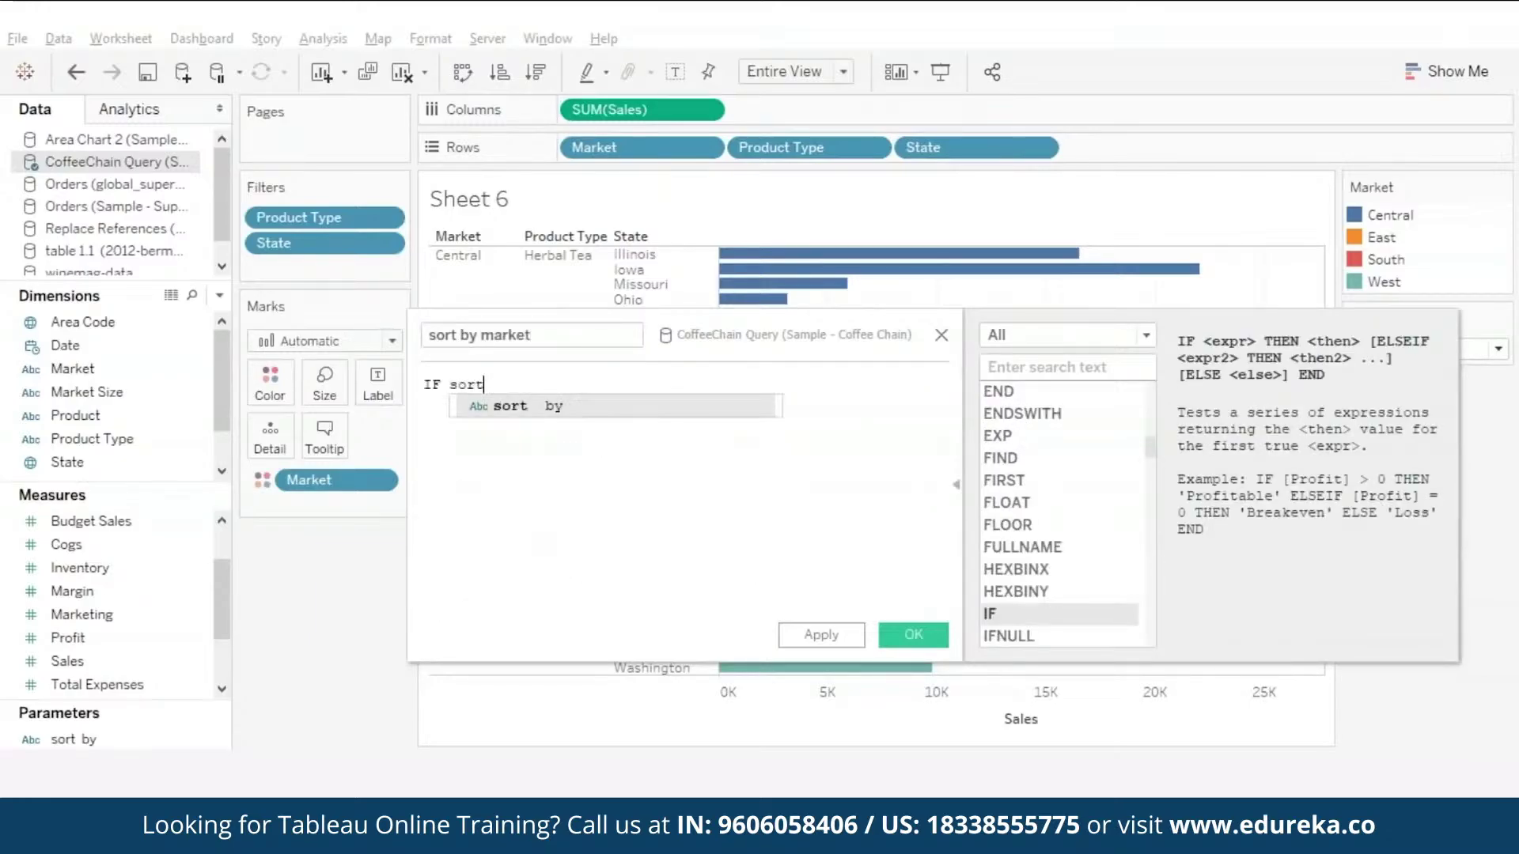
key("Return")
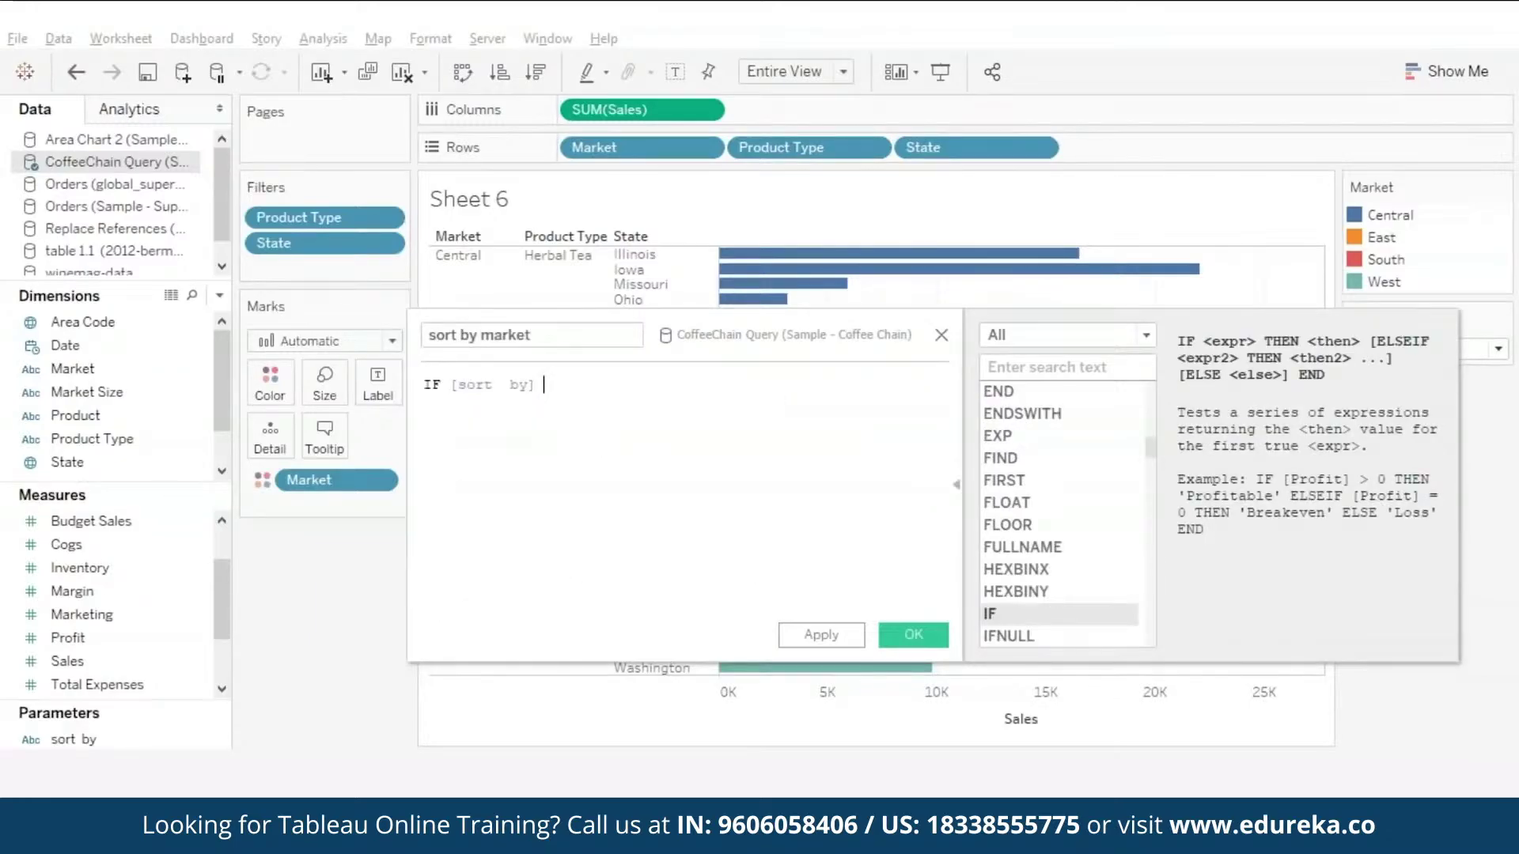
type("= 'market' THEN -sum")
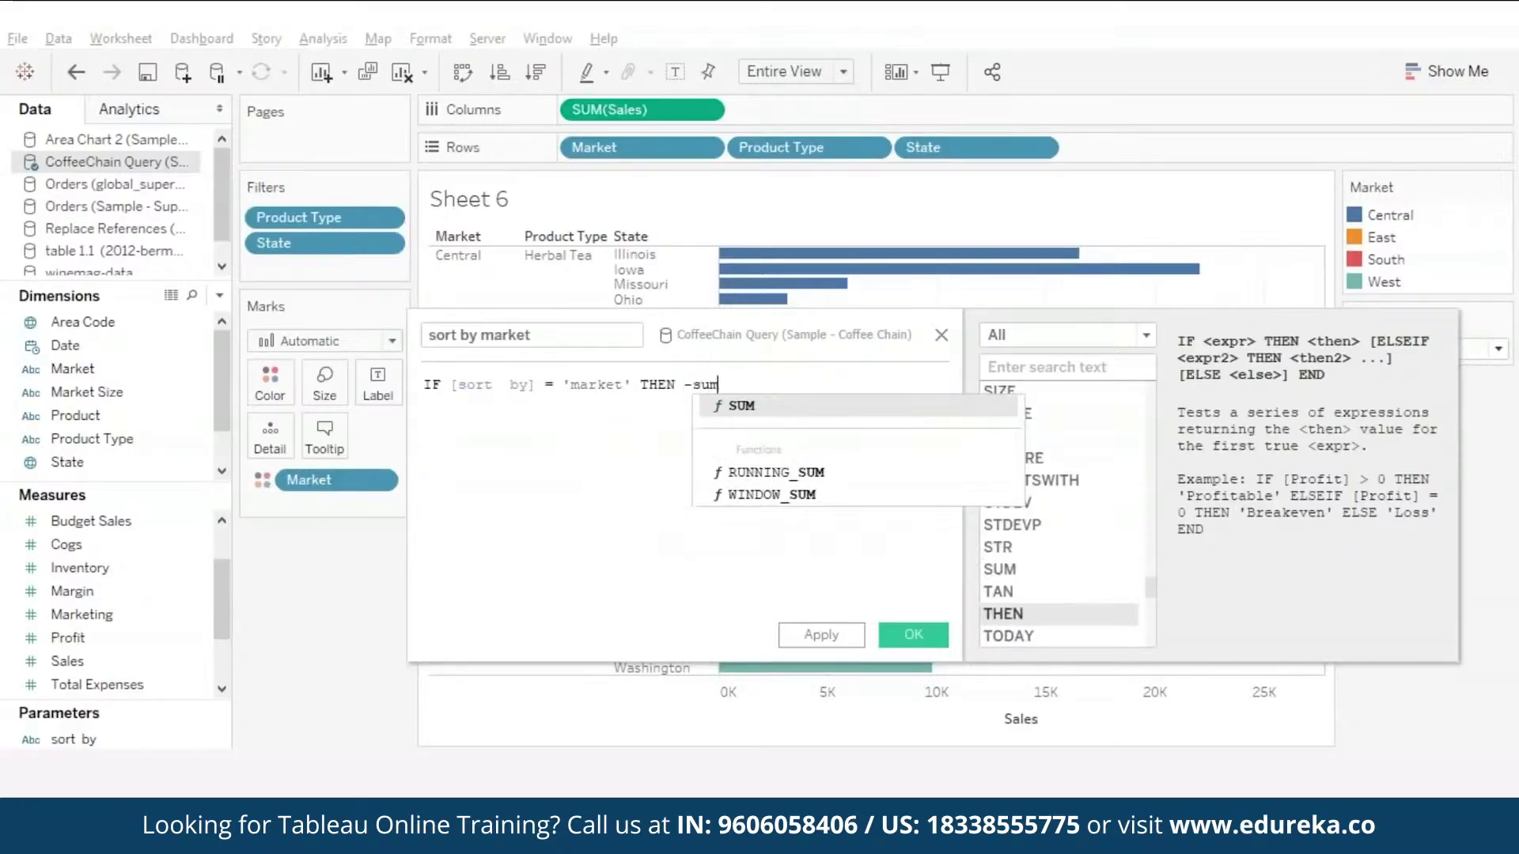
key("Return")
type("sale)")
key("Return")
type(") END")
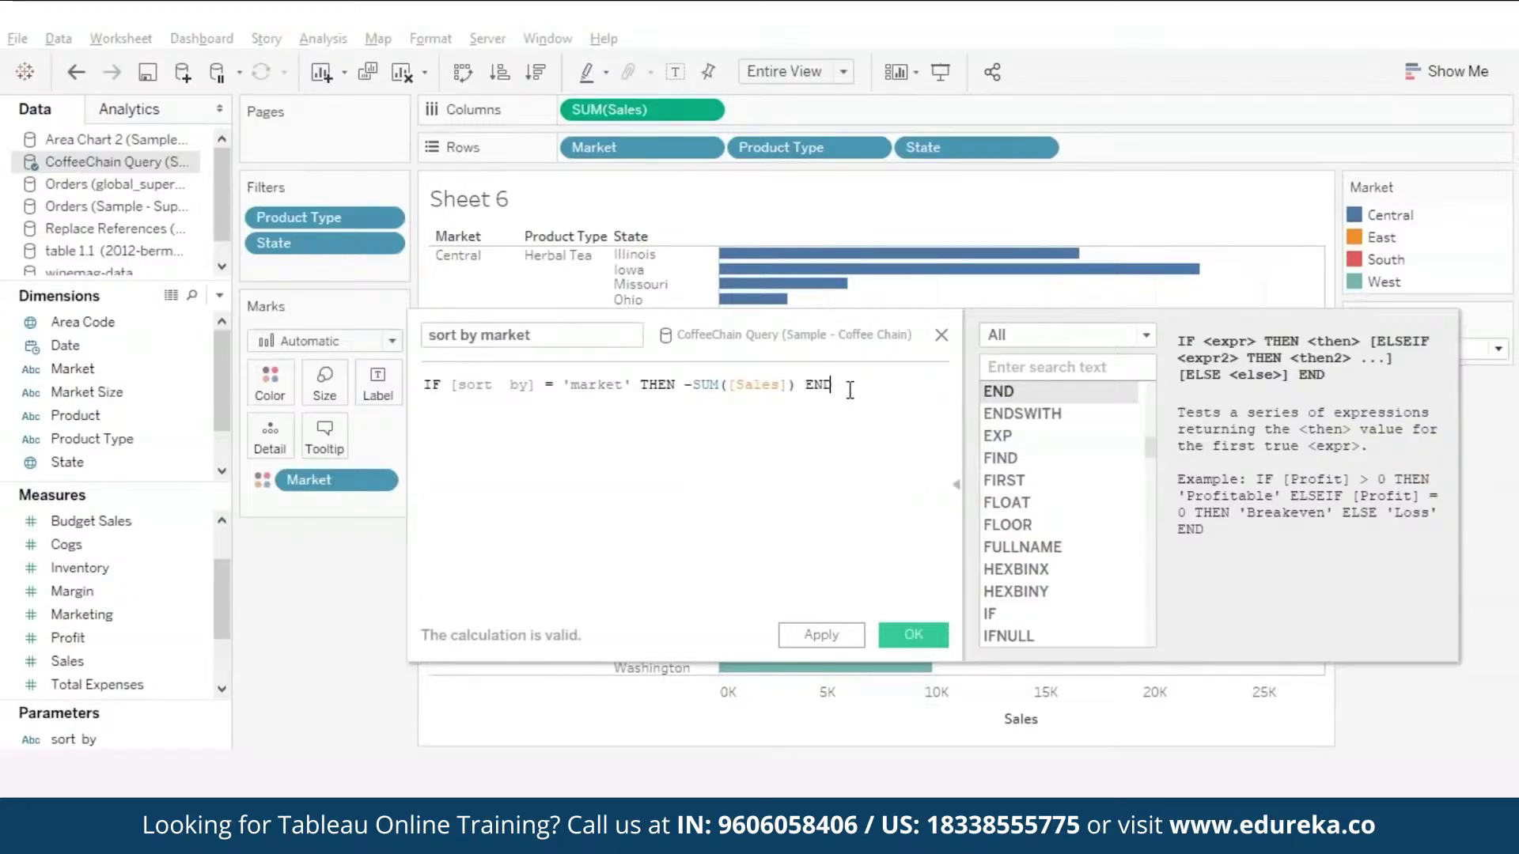
key("ctrl+a")
key("ctrl+c")
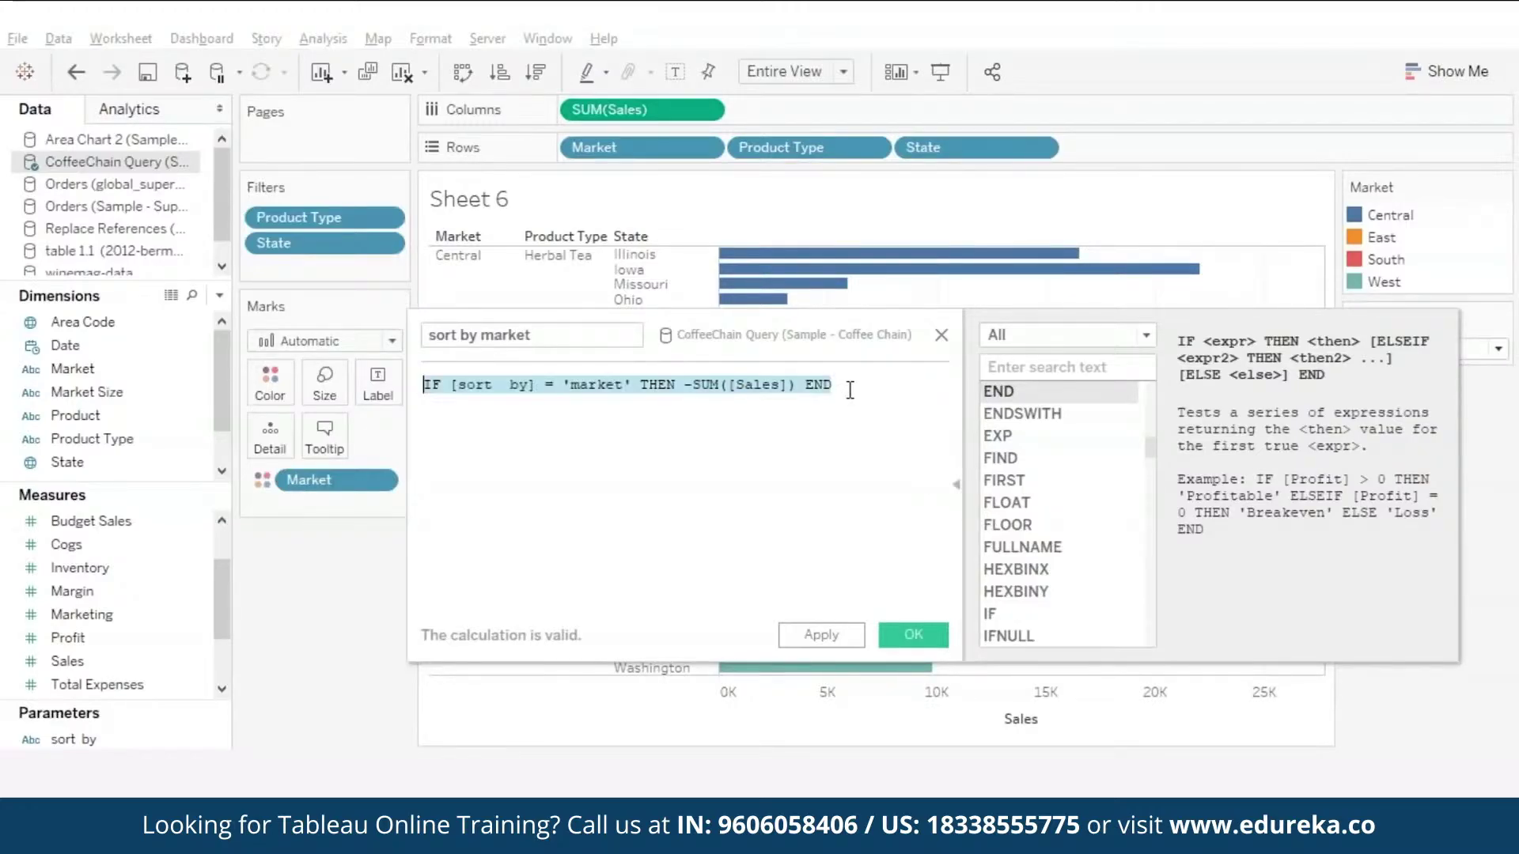
left_click(928, 643)
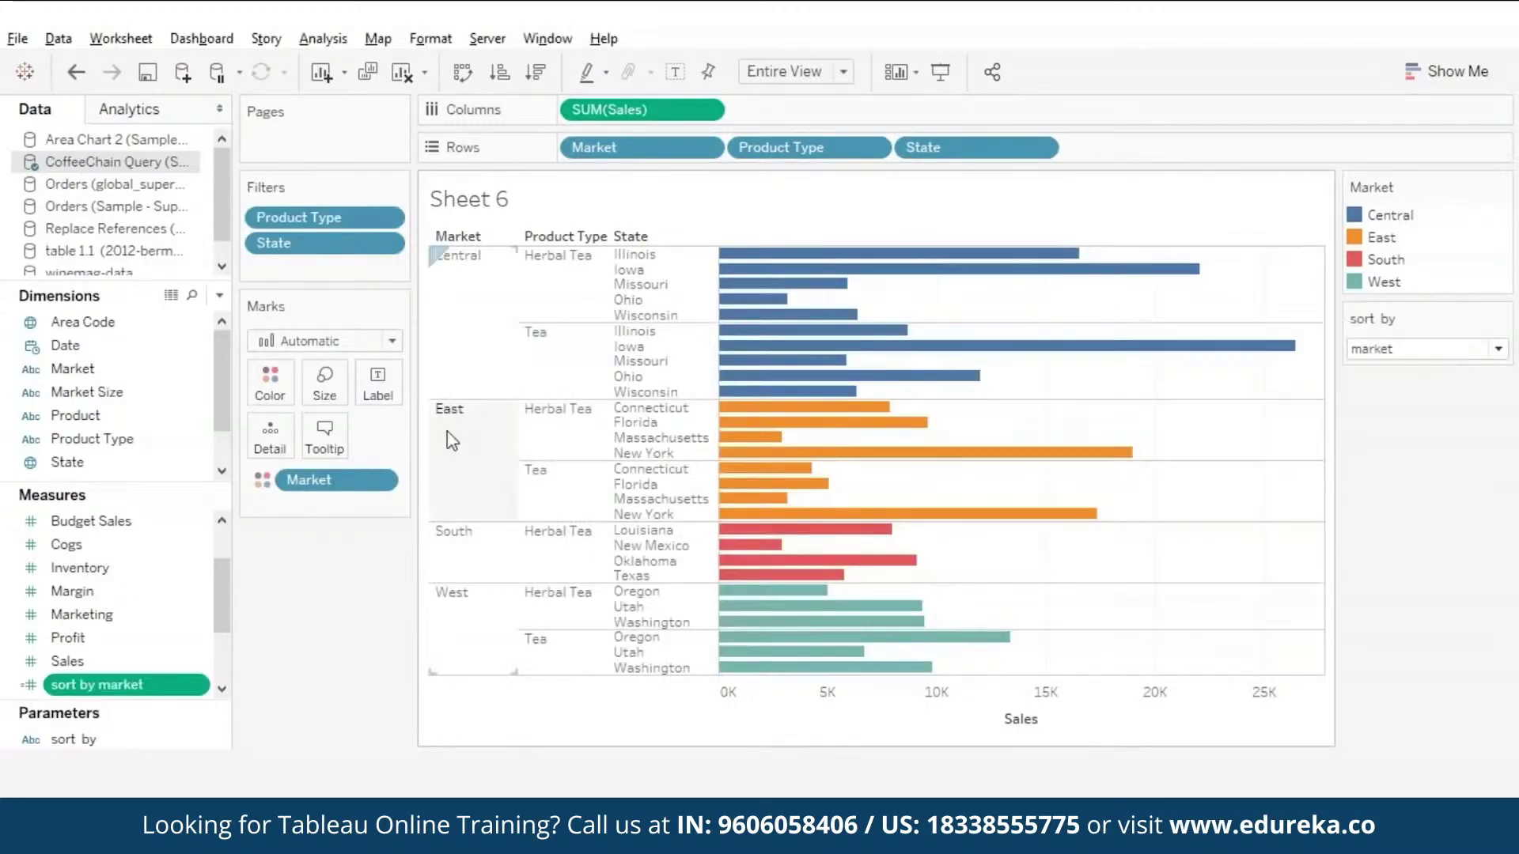
- Create a calculated field "sort by producttype" from the copied formula, replacing 'market' with 'producttype'
left_click(220, 295)
left_click(110, 320)
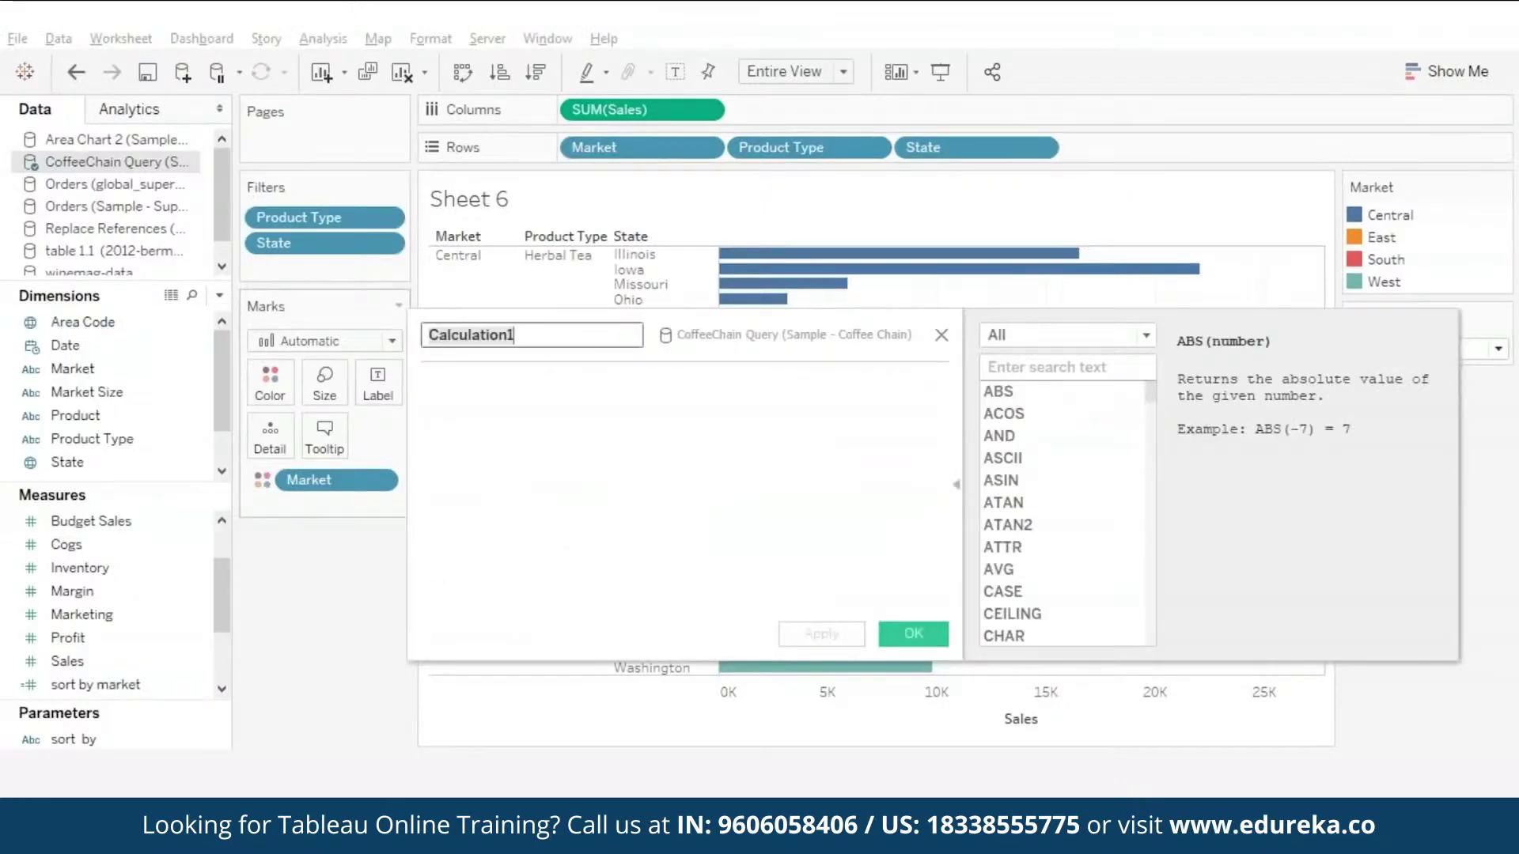
type("sort by producttype")
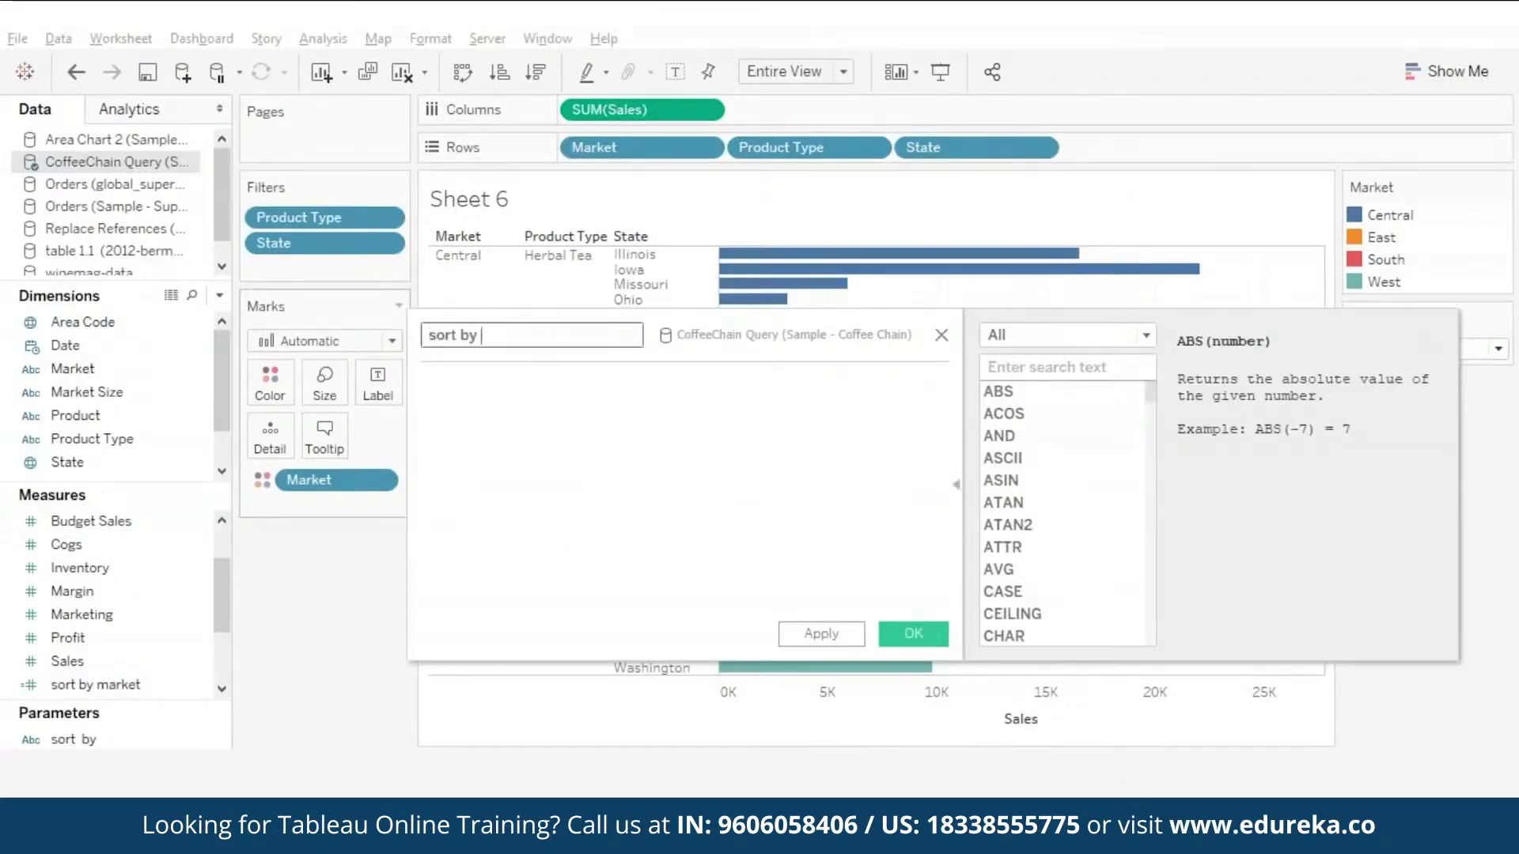
left_click(662, 425)
key("ctrl+v")
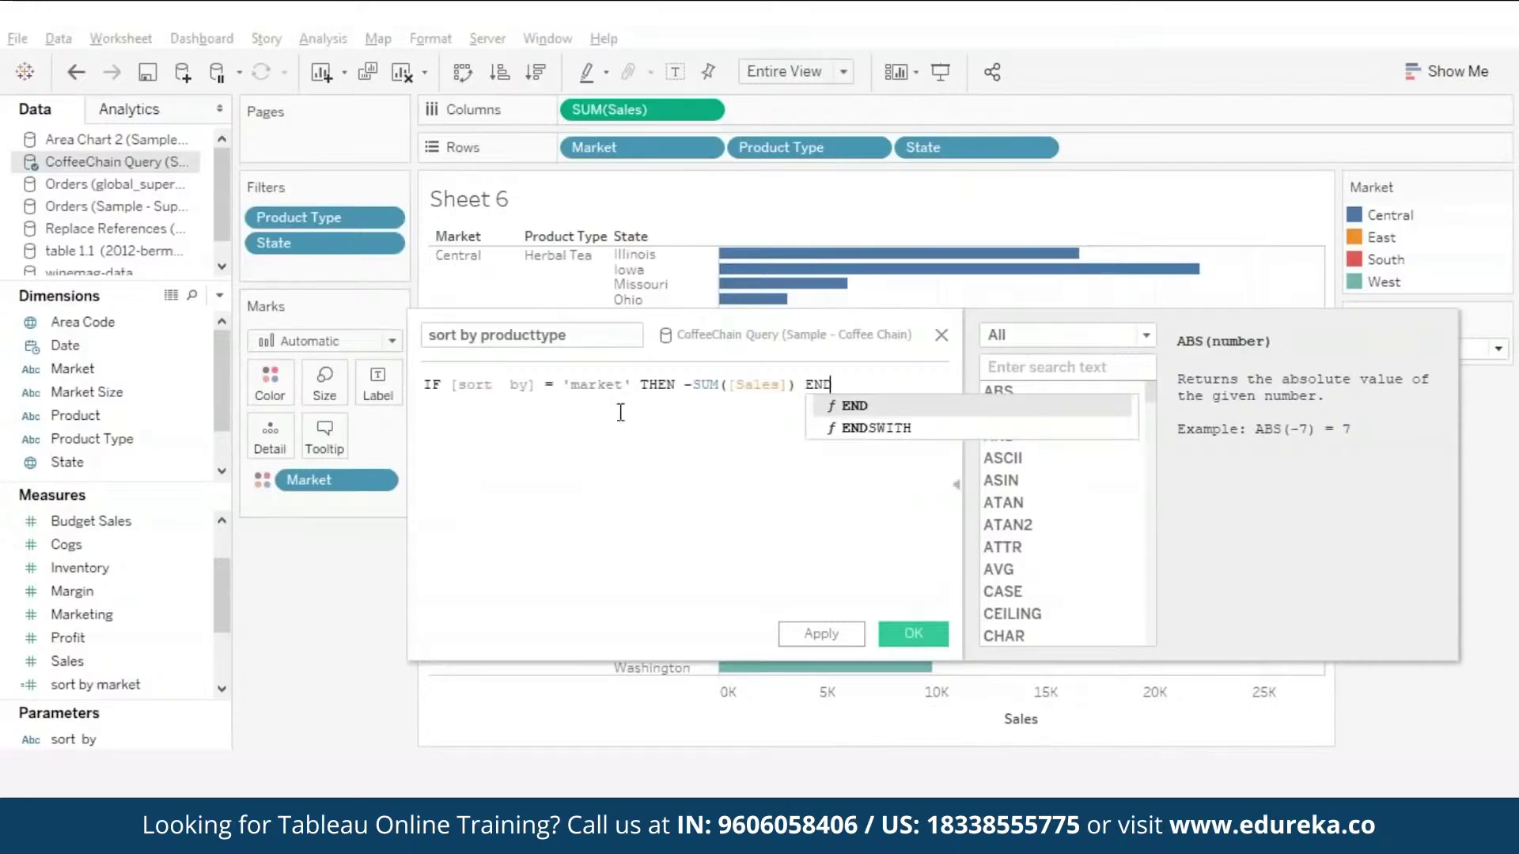
double_click(597, 385)
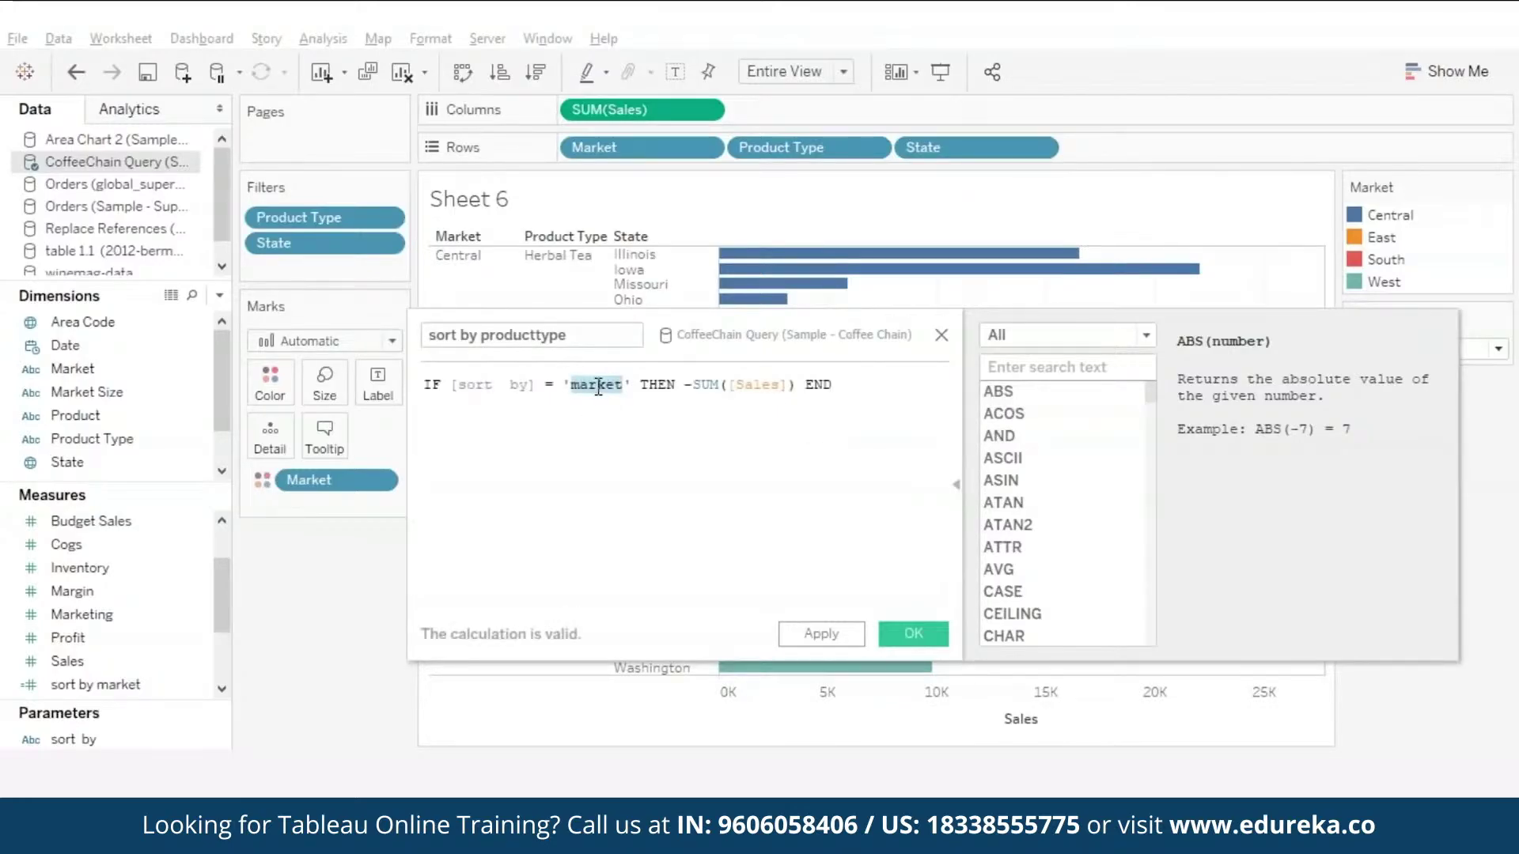
type("producttype")
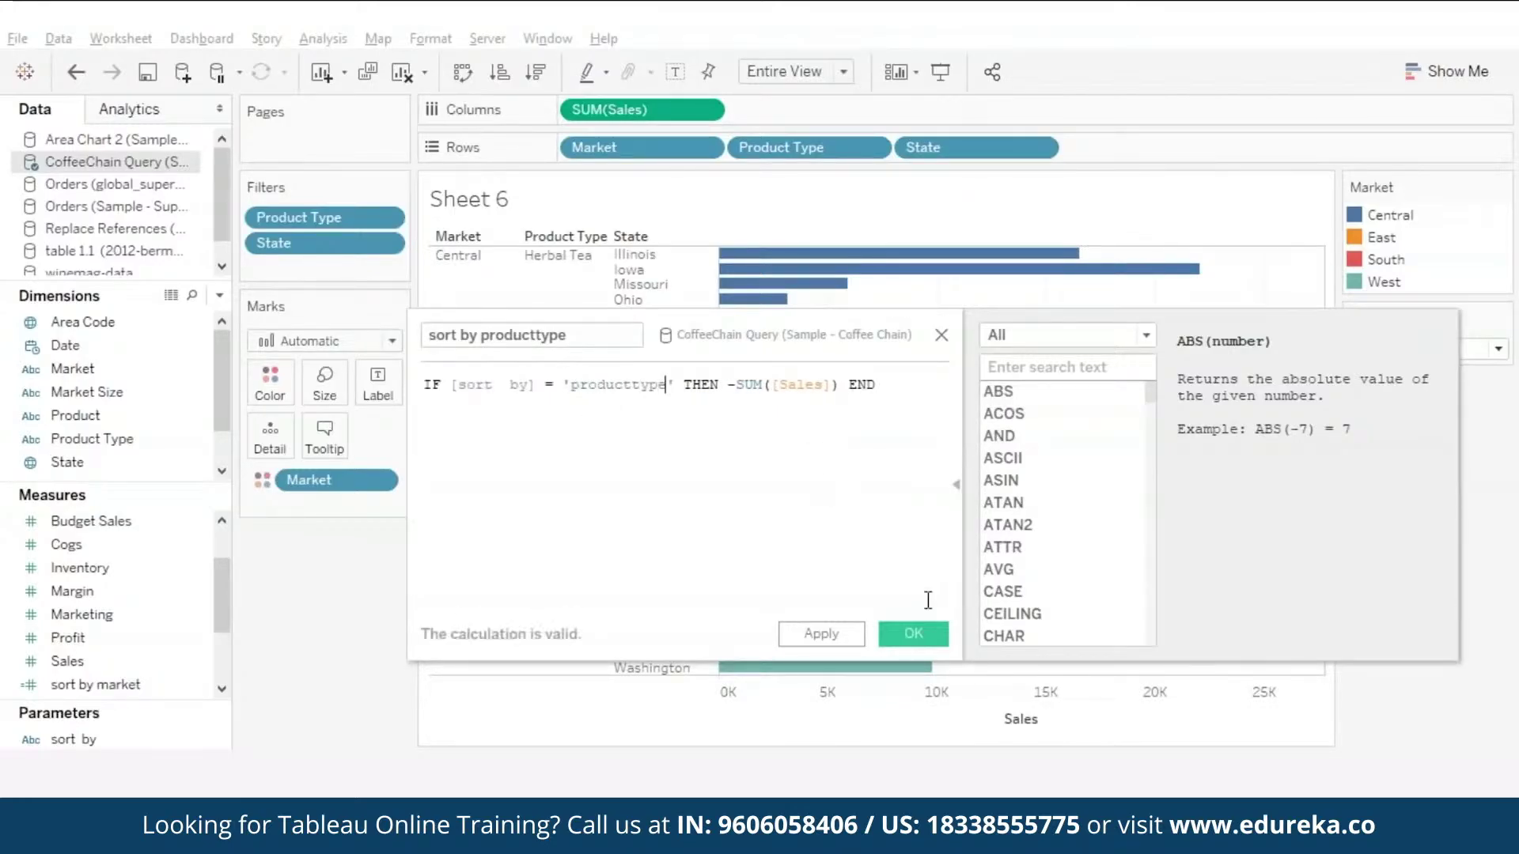
left_click(914, 633)
- Add sort by producttype and sort by market after State on Rows and convert both to discrete
scroll(221, 617, "down", 2)
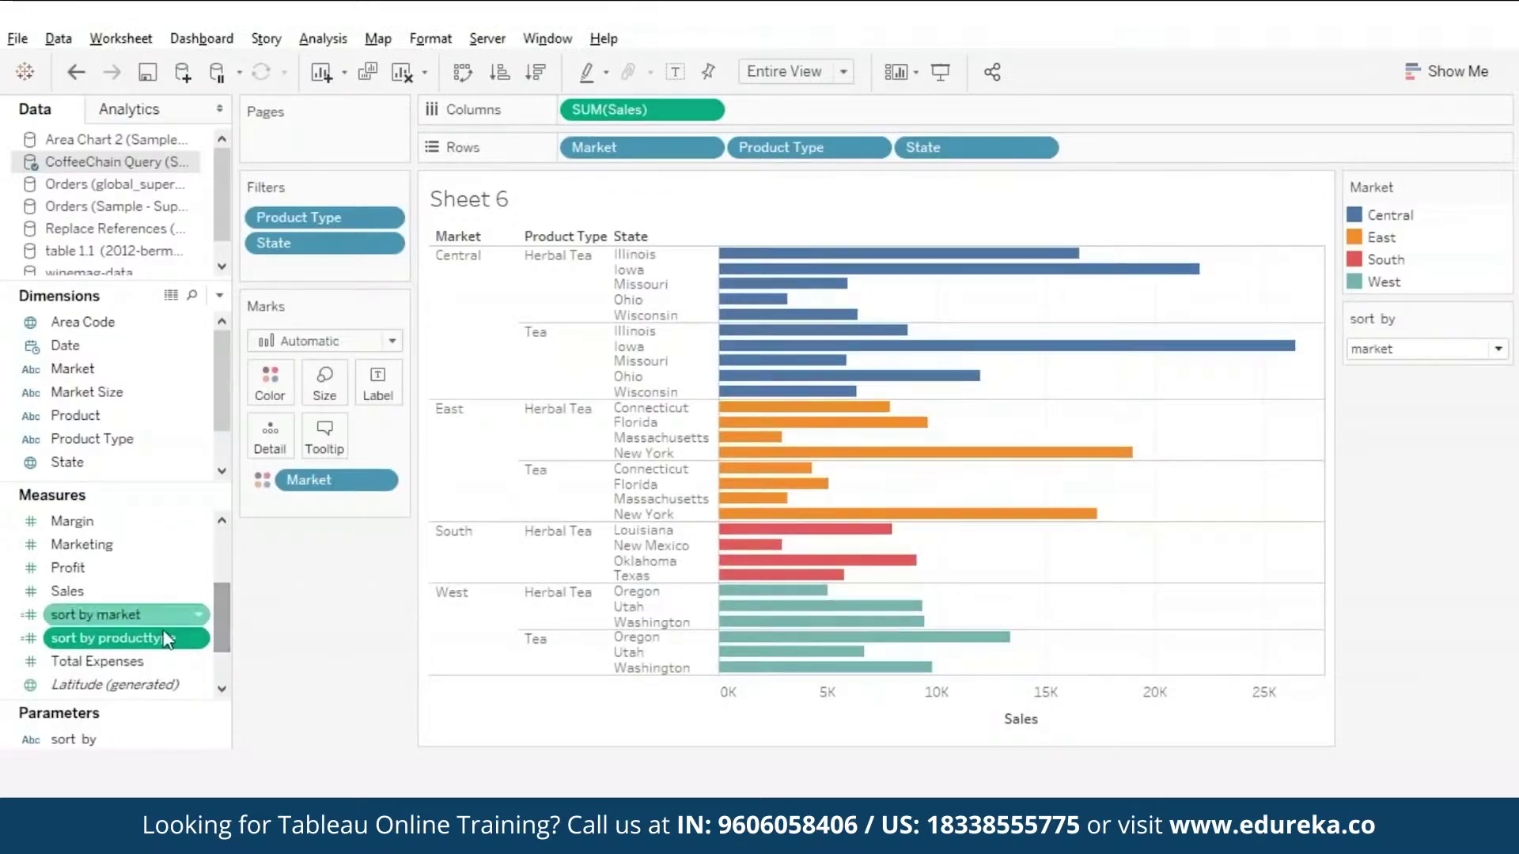
mouse_move(166, 639)
left_mouse_down()
mouse_move(120, 650)
mouse_move(1061, 158)
left_mouse_up()
left_click_drag(95, 615, 1313, 150)
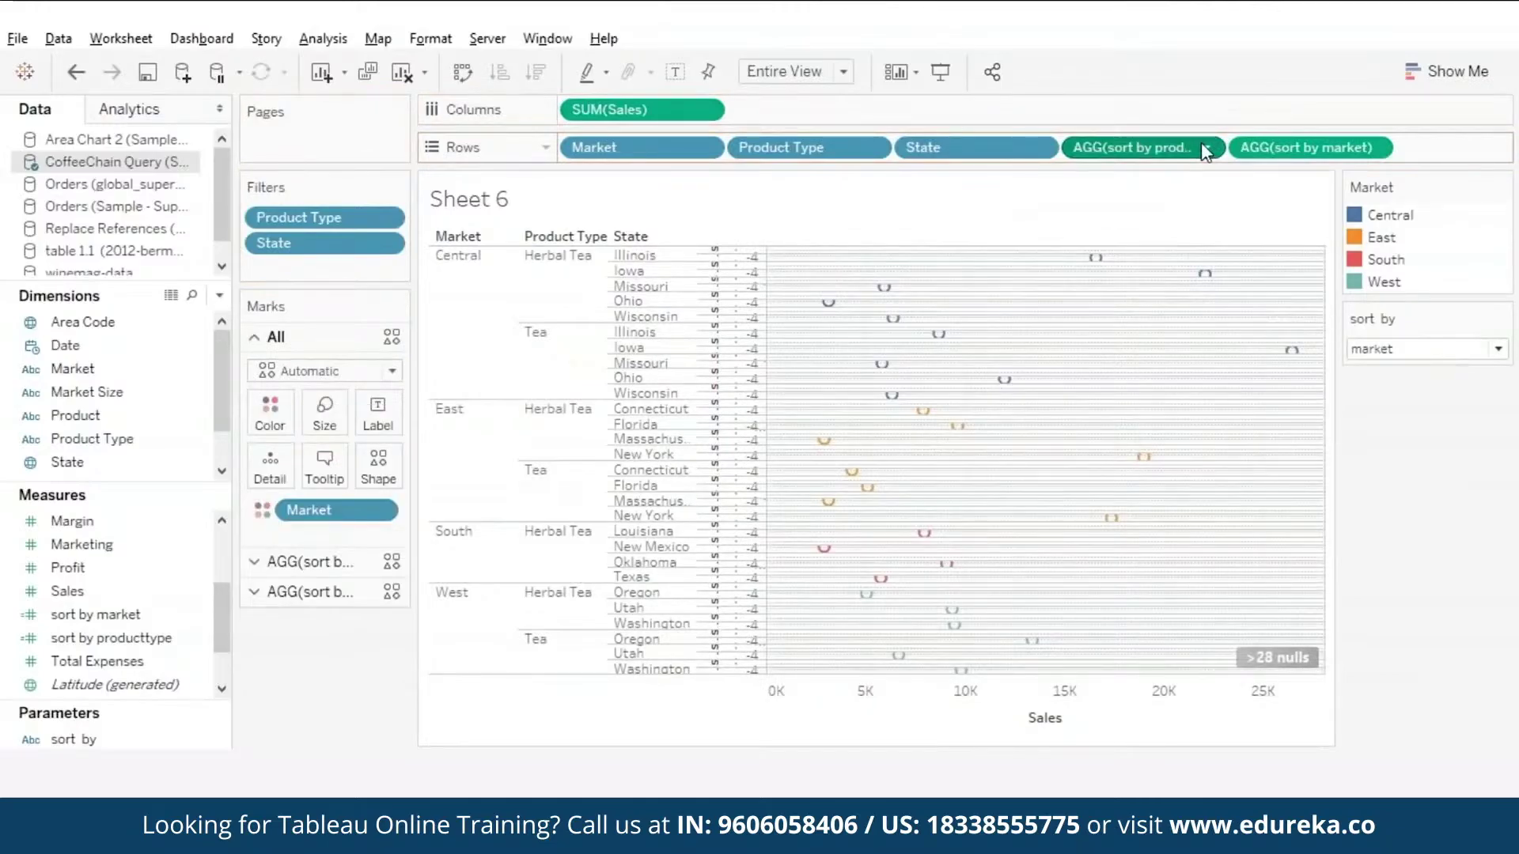
left_click(1204, 150)
left_click(1171, 357)
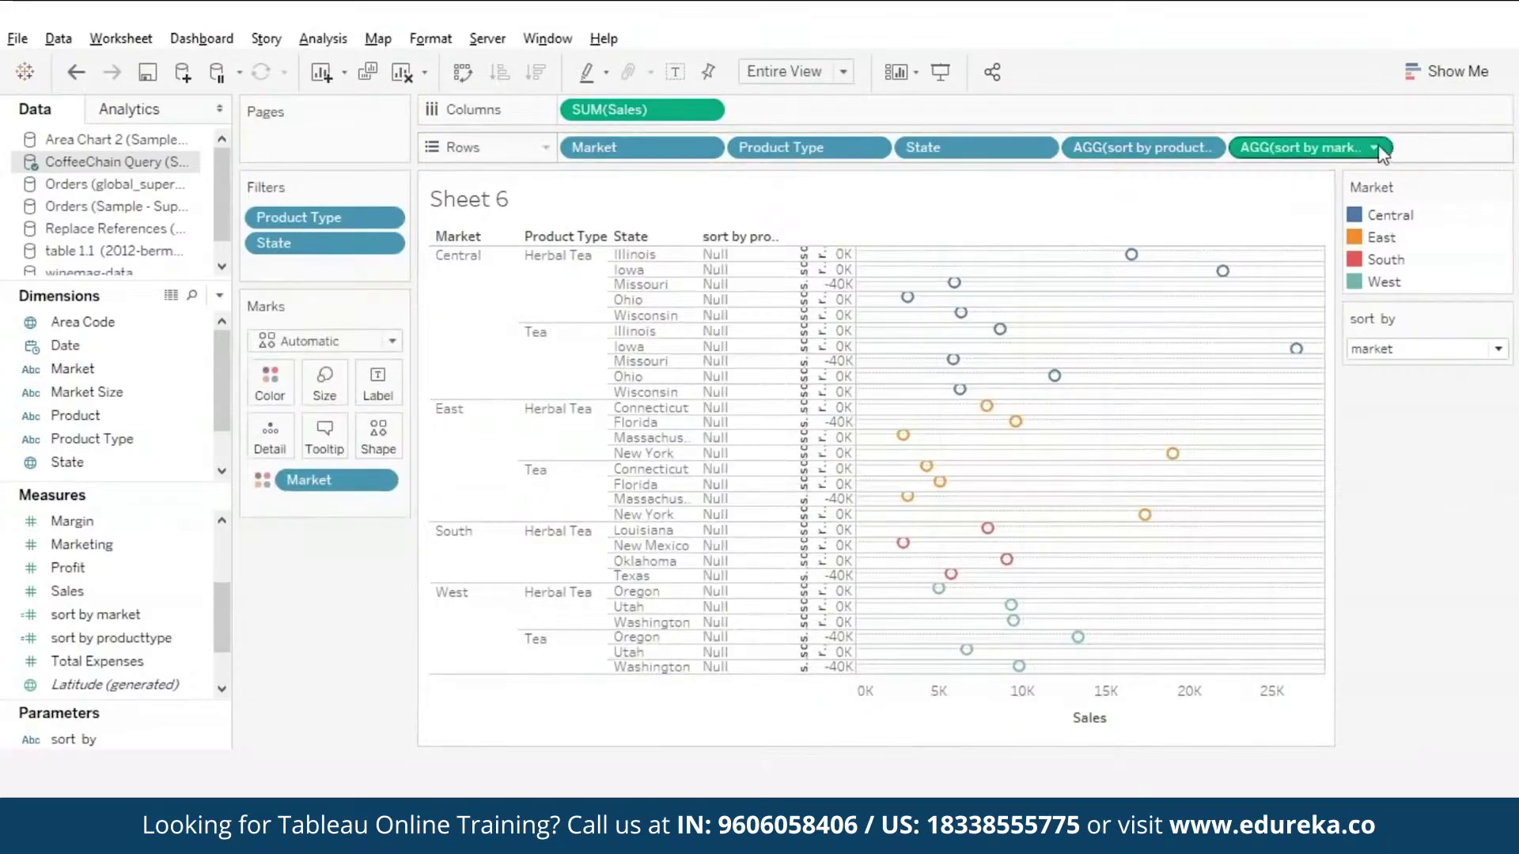
left_click(1375, 148)
left_click(1309, 358)
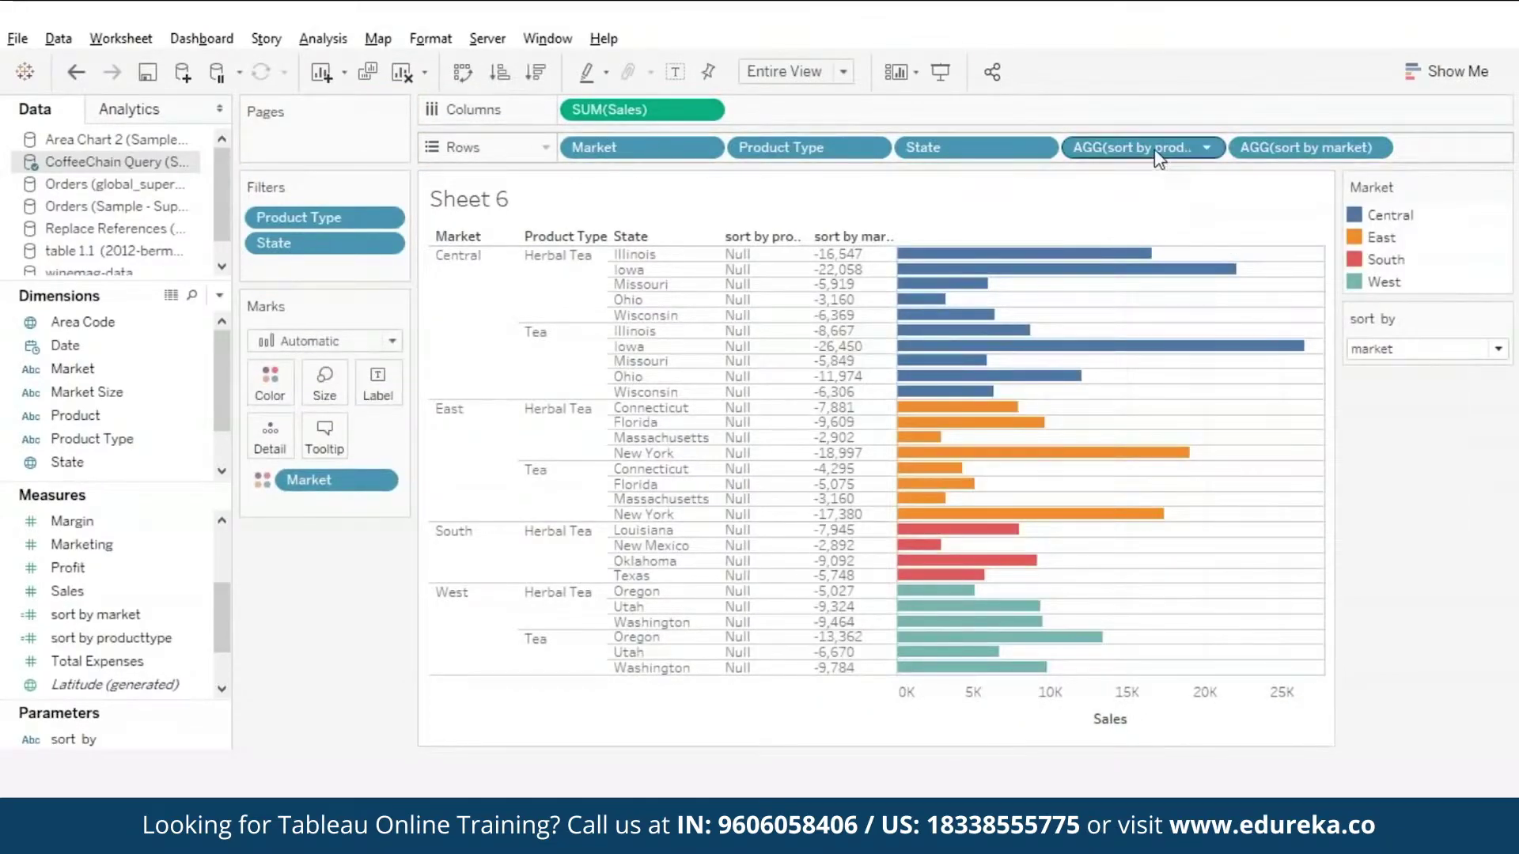
- Place sort by producttype after Product Type and sort by market after Market on Rows, and set the sort by parameter to producttype
left_click_drag(1155, 155, 921, 152)
mouse_move(1309, 162)
left_mouse_down()
mouse_move(981, 118)
mouse_move(743, 158)
left_mouse_up()
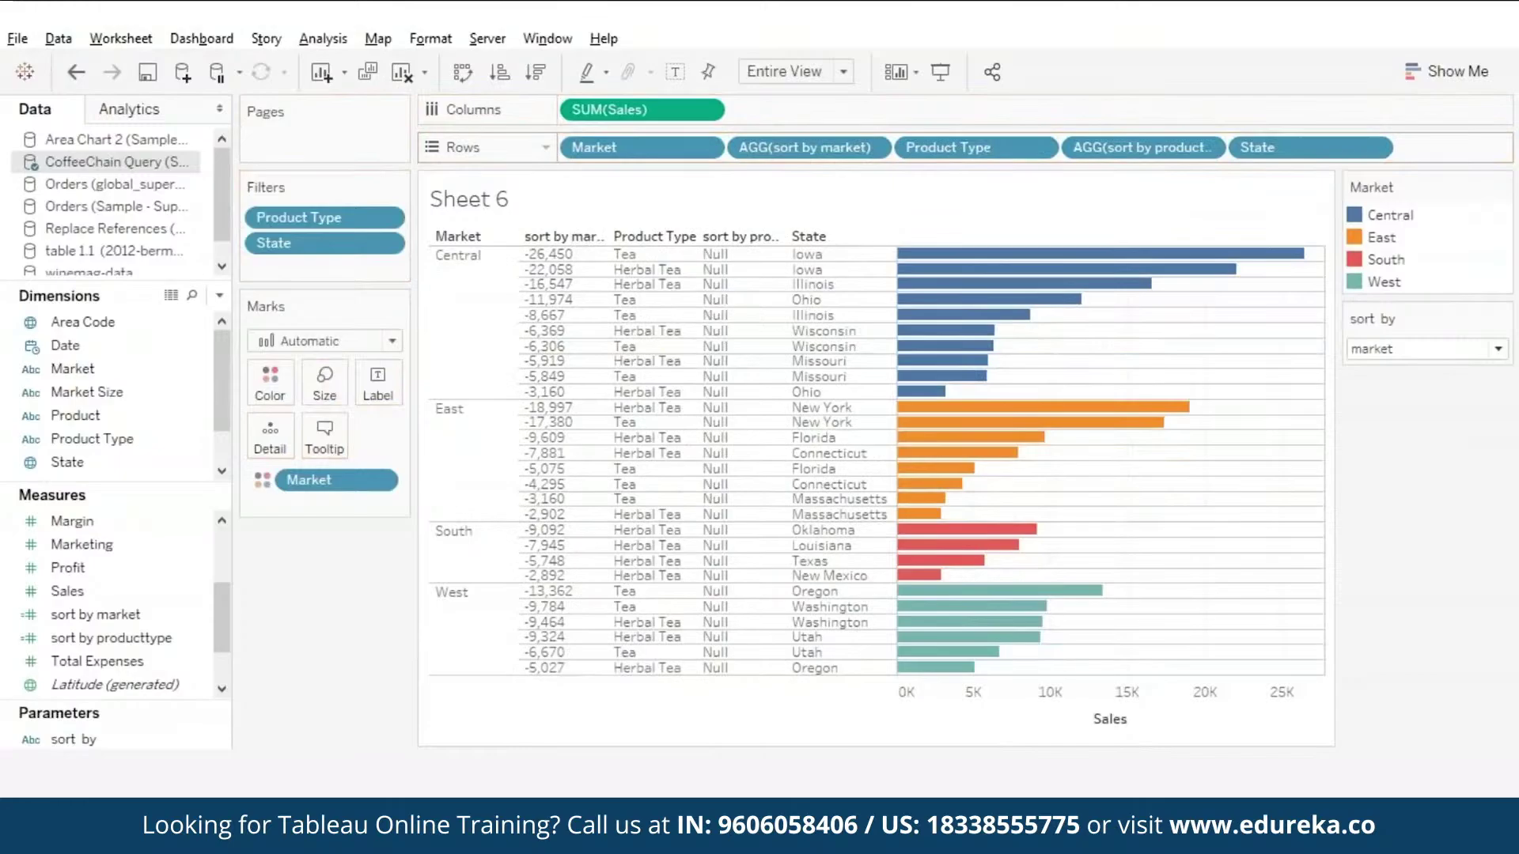
left_click(1455, 352)
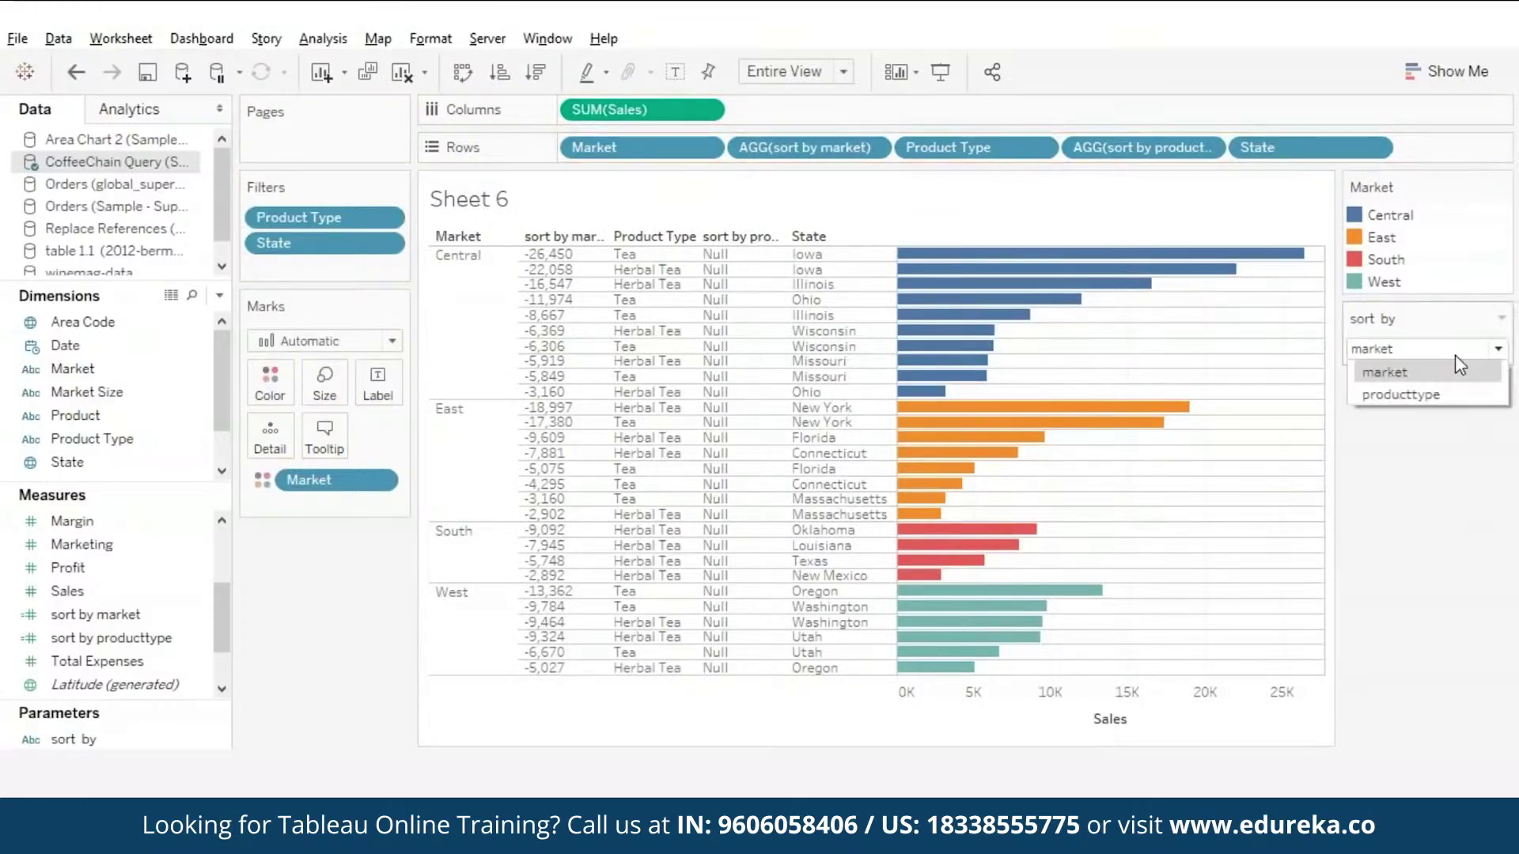
left_click(1419, 395)
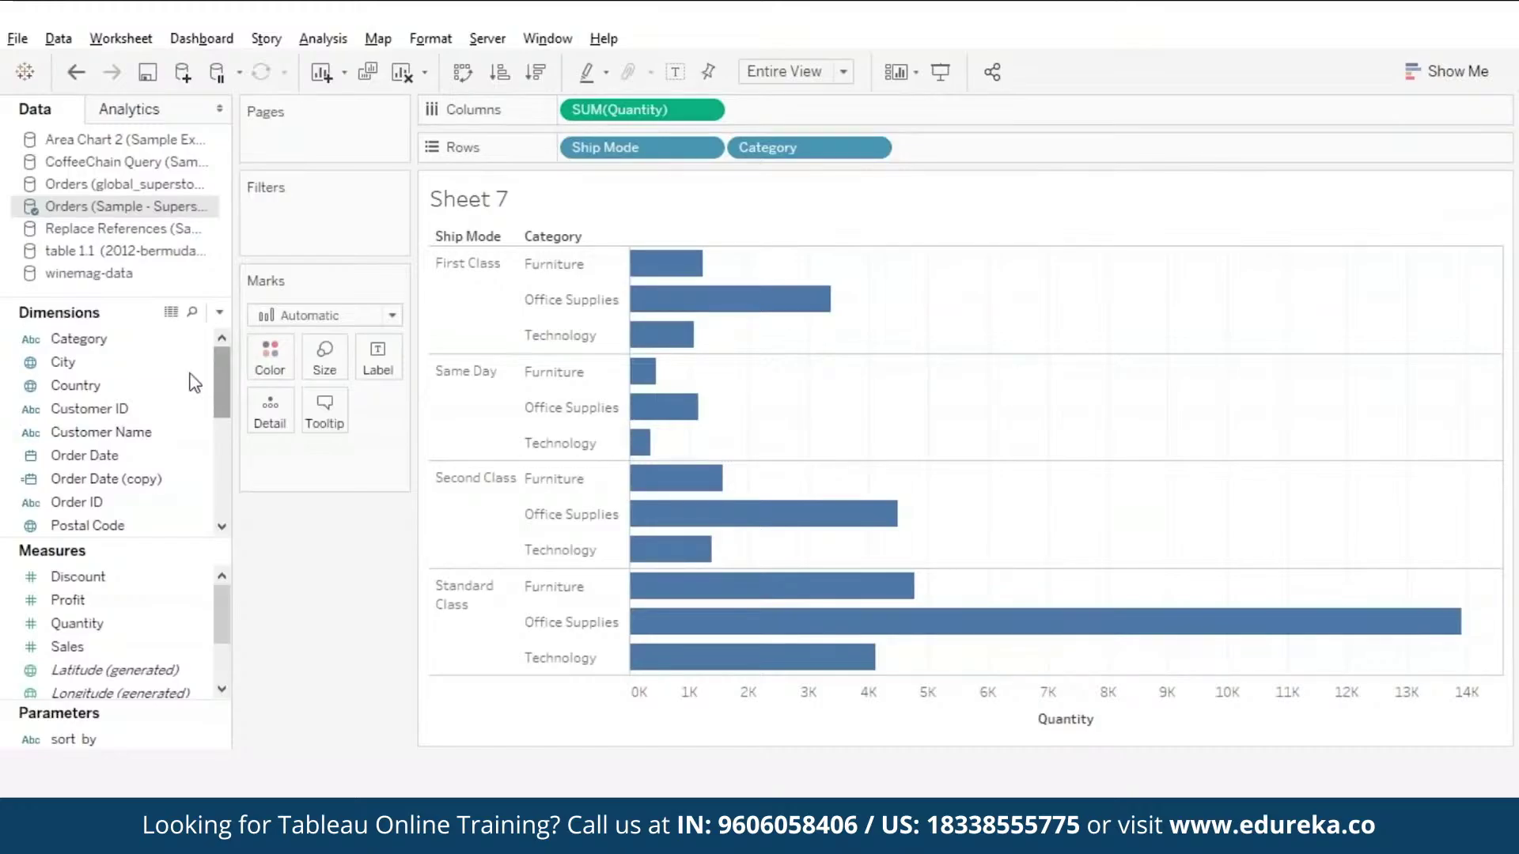
- Color the Sheet 7 bars by Category and Ship Mode together, and order Ship Mode above Category on the Marks card
left_click(190, 338)
left_click_drag(229, 405, 227, 484)
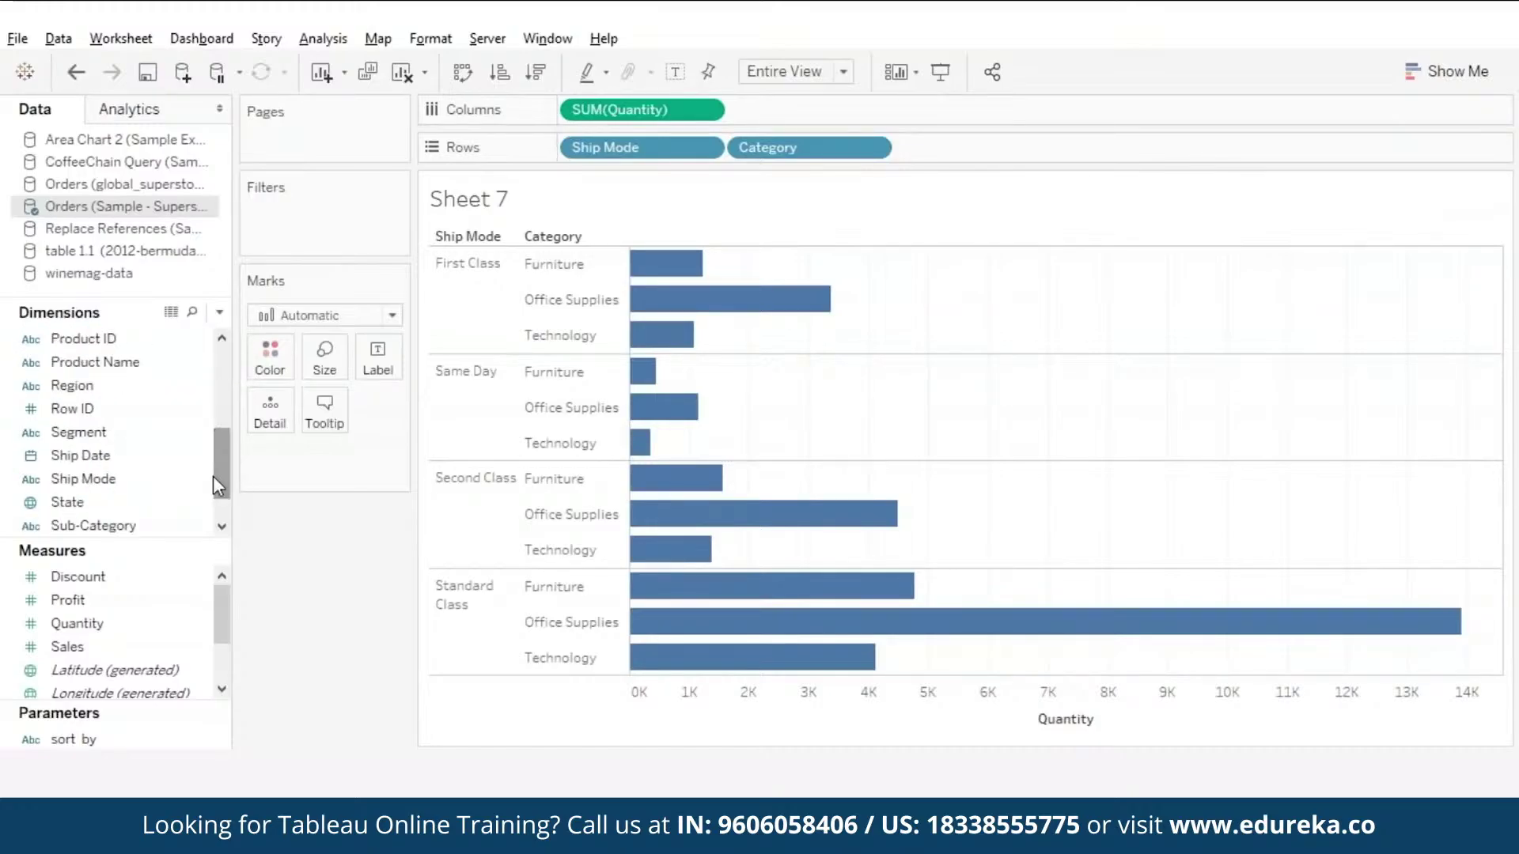
left_click_drag(89, 485, 273, 357)
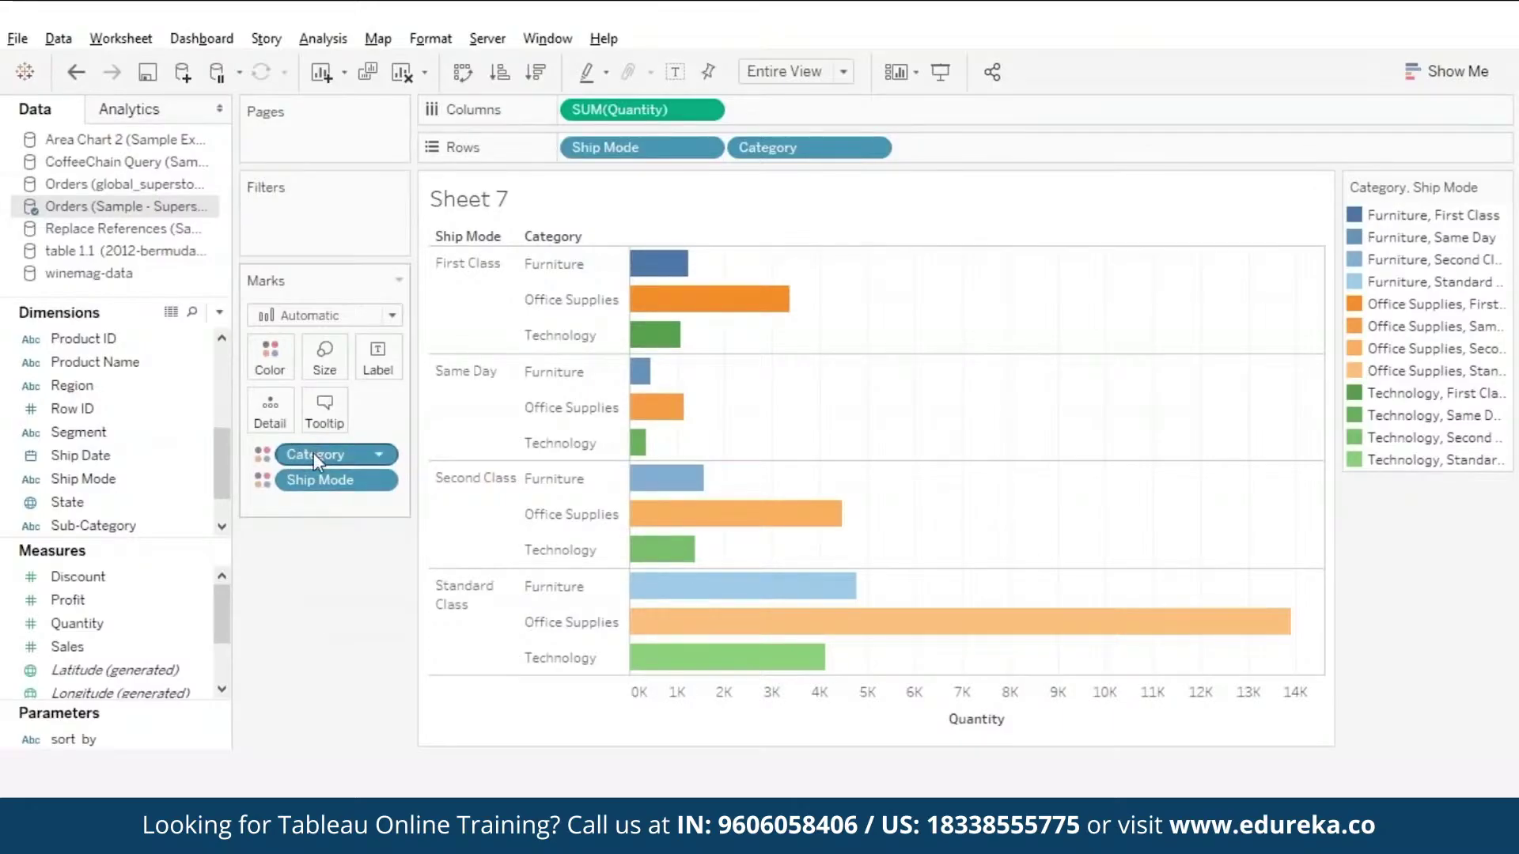
left_click_drag(310, 453, 310, 507)
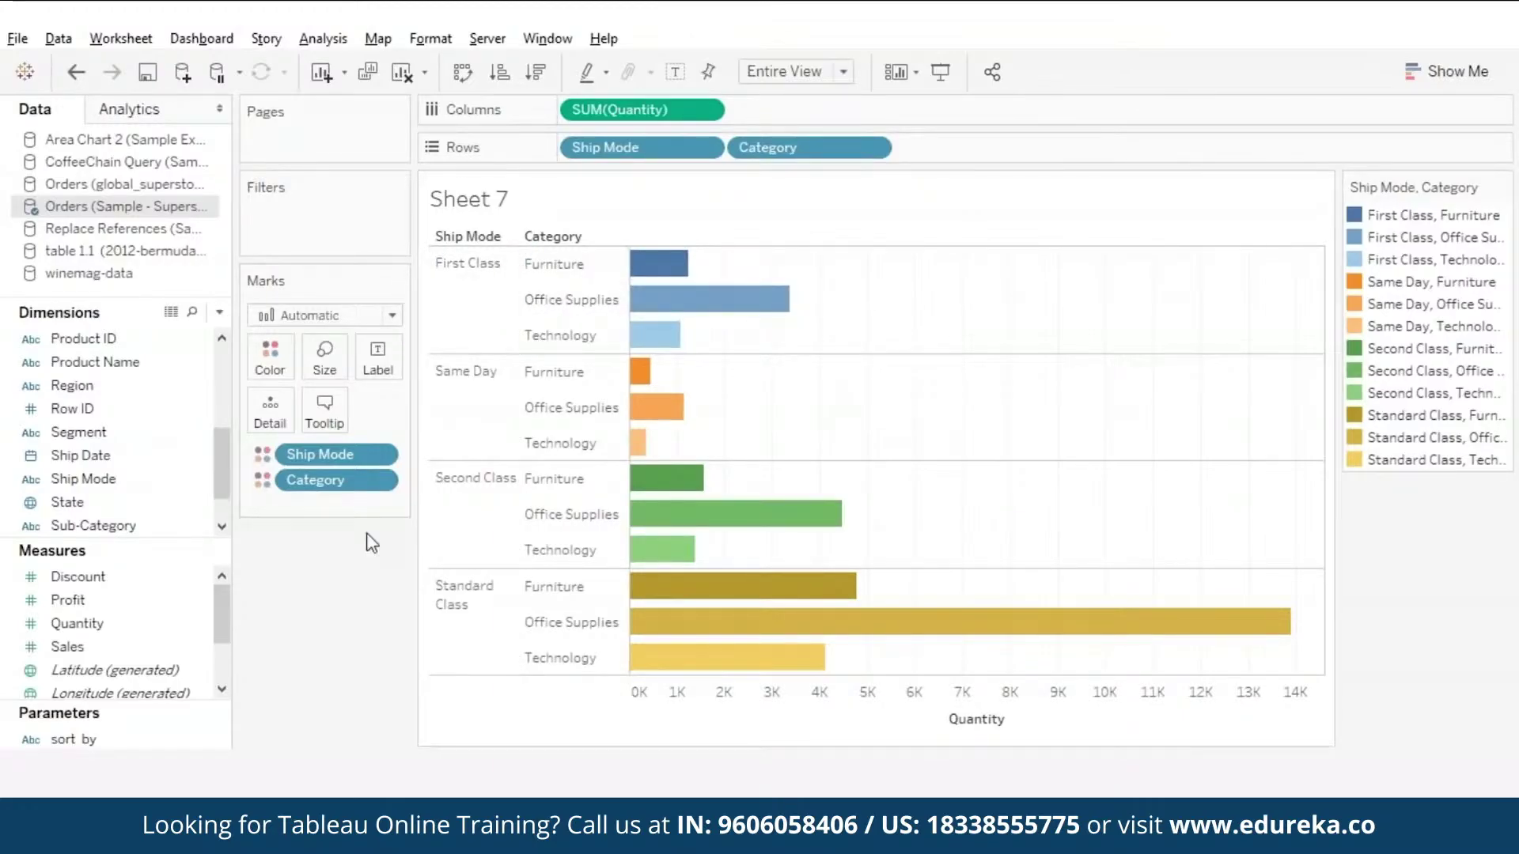
- Remove Category and Ship Mode from the color encoding on the Marks card
left_click_drag(390, 481, 380, 568)
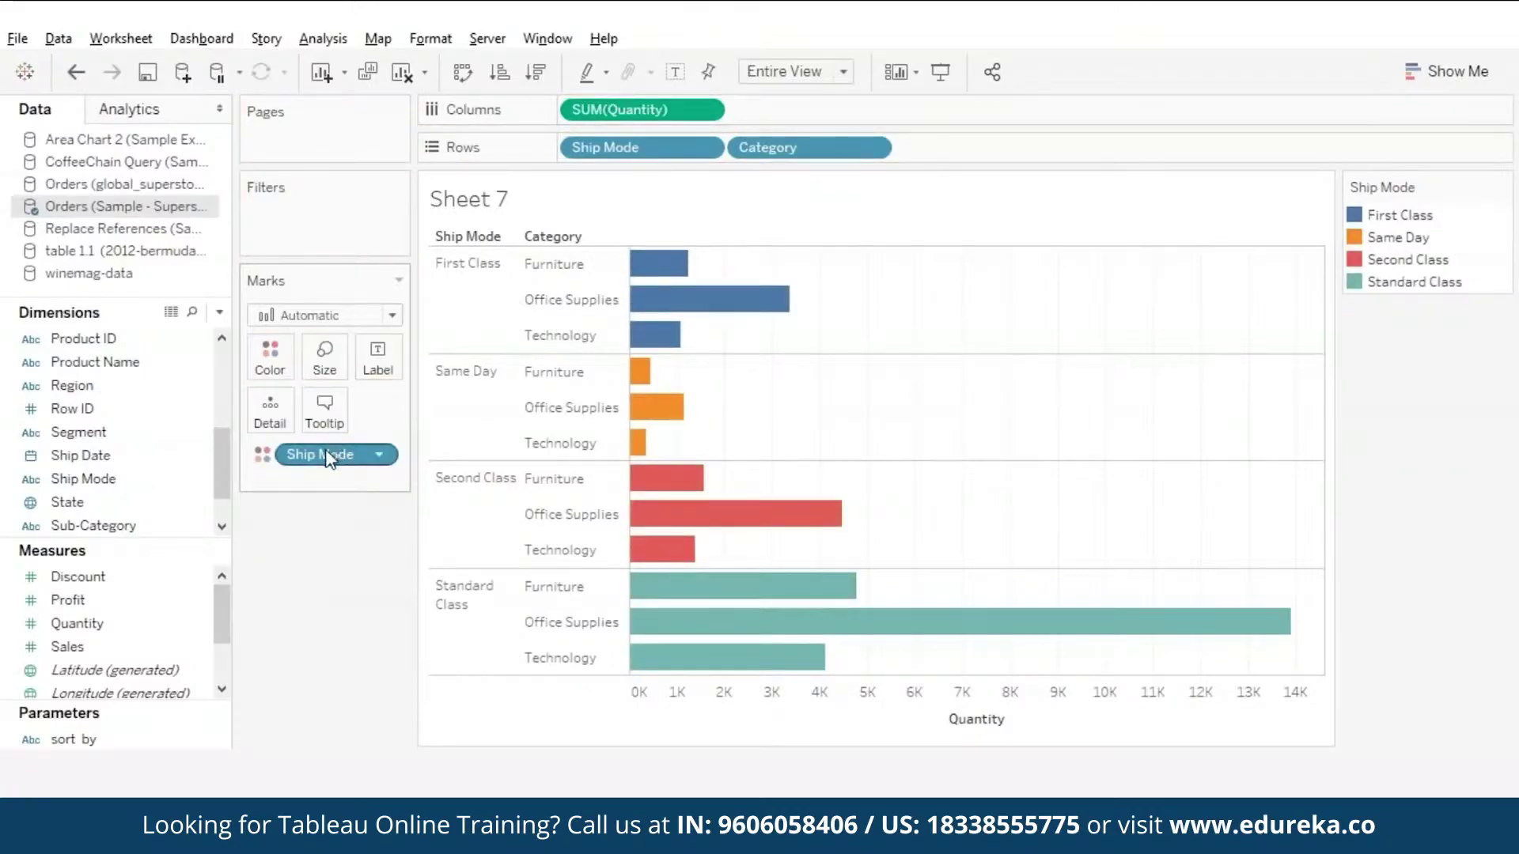
left_click_drag(328, 450, 342, 616)
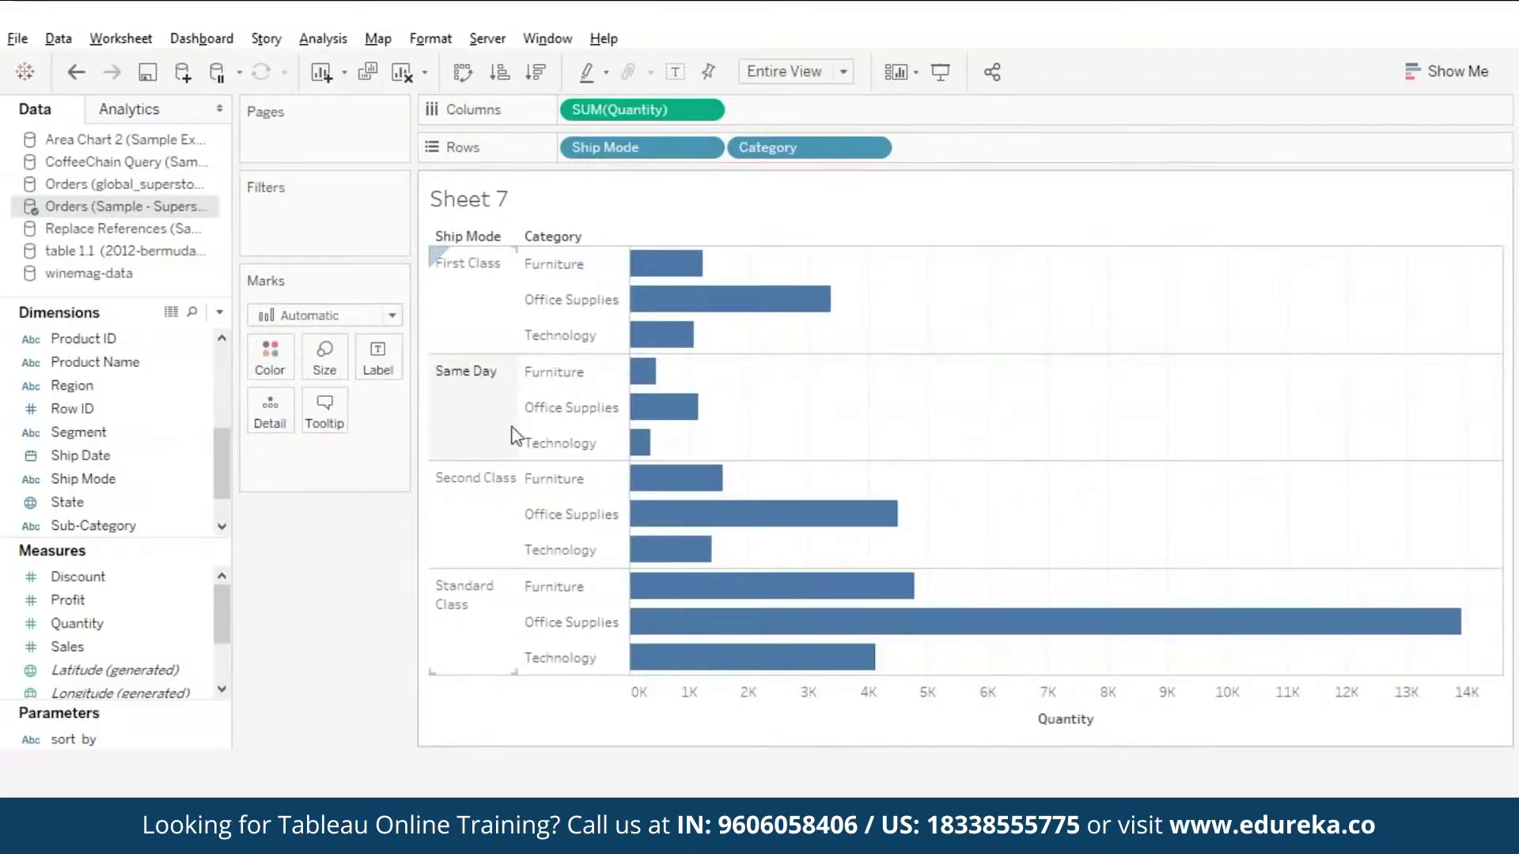
left_click_drag(525, 252, 704, 404)
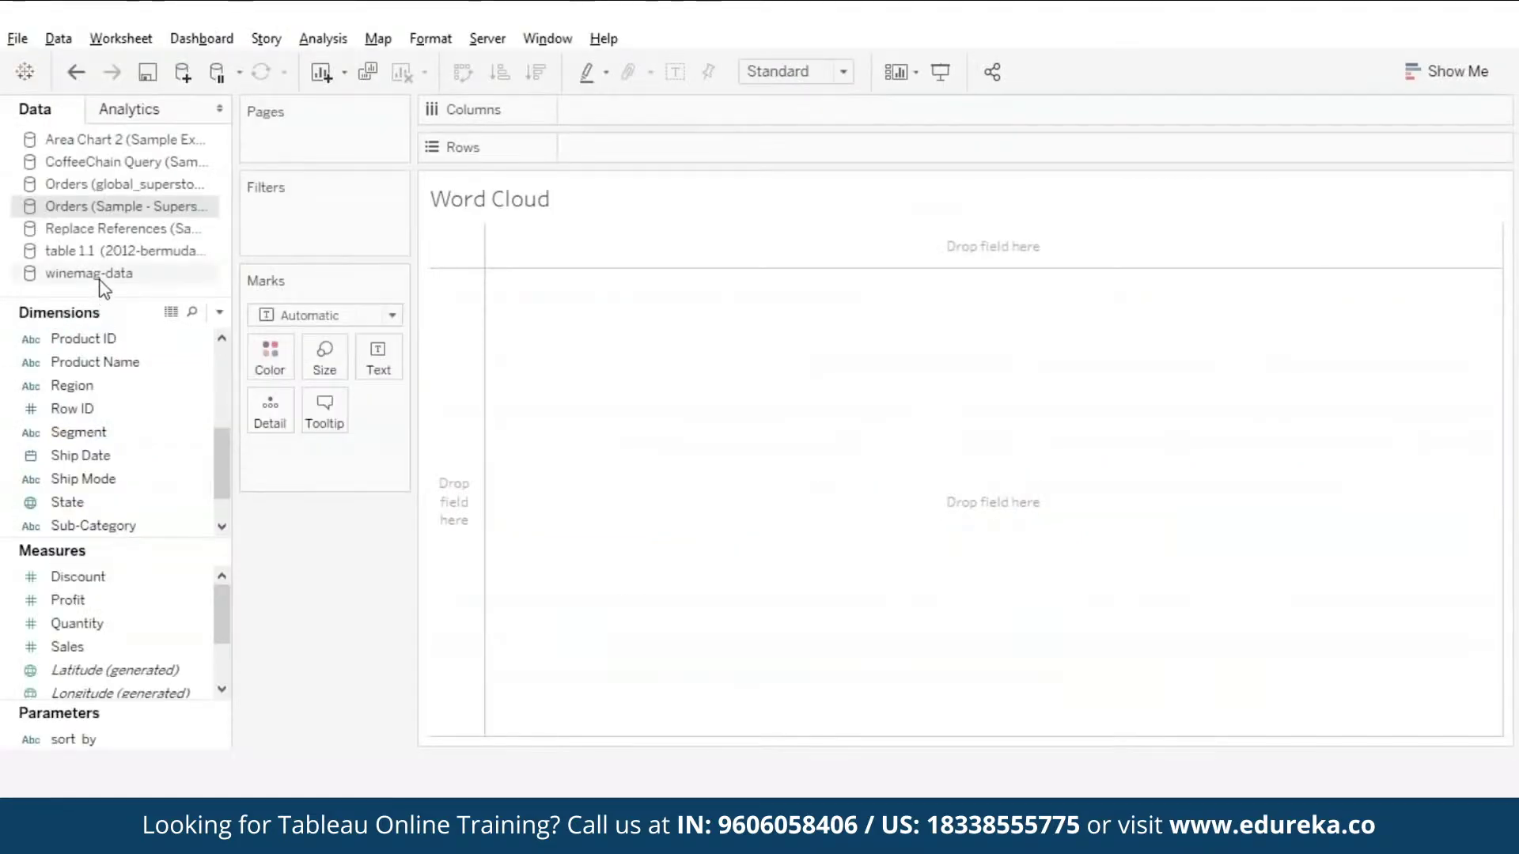
- Using the winemag-data source, place Variety on Text and size the marks by the count of Variety
left_click(103, 272)
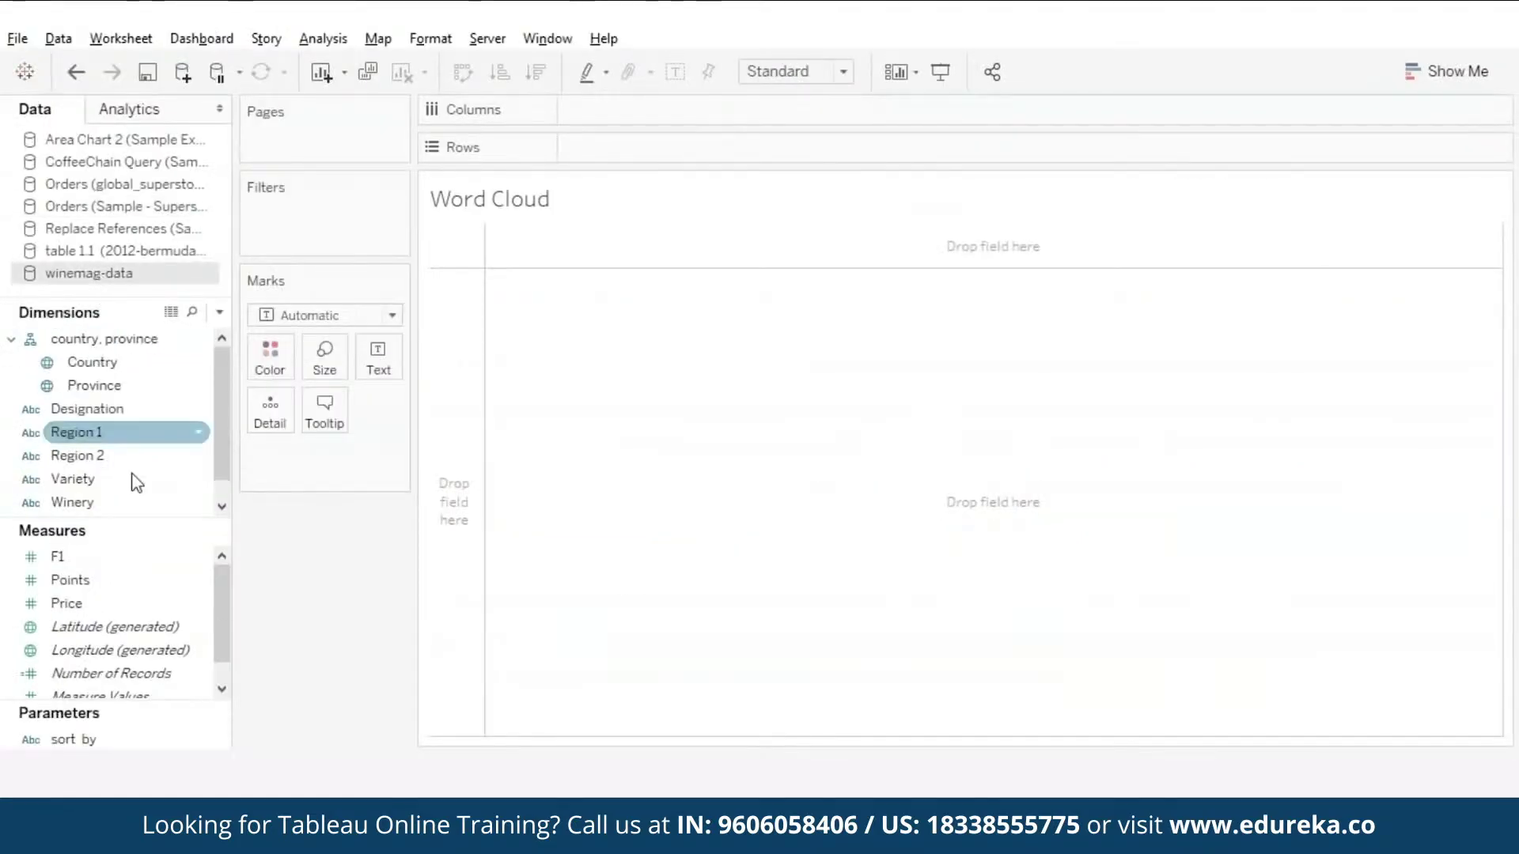
left_click_drag(87, 478, 380, 351)
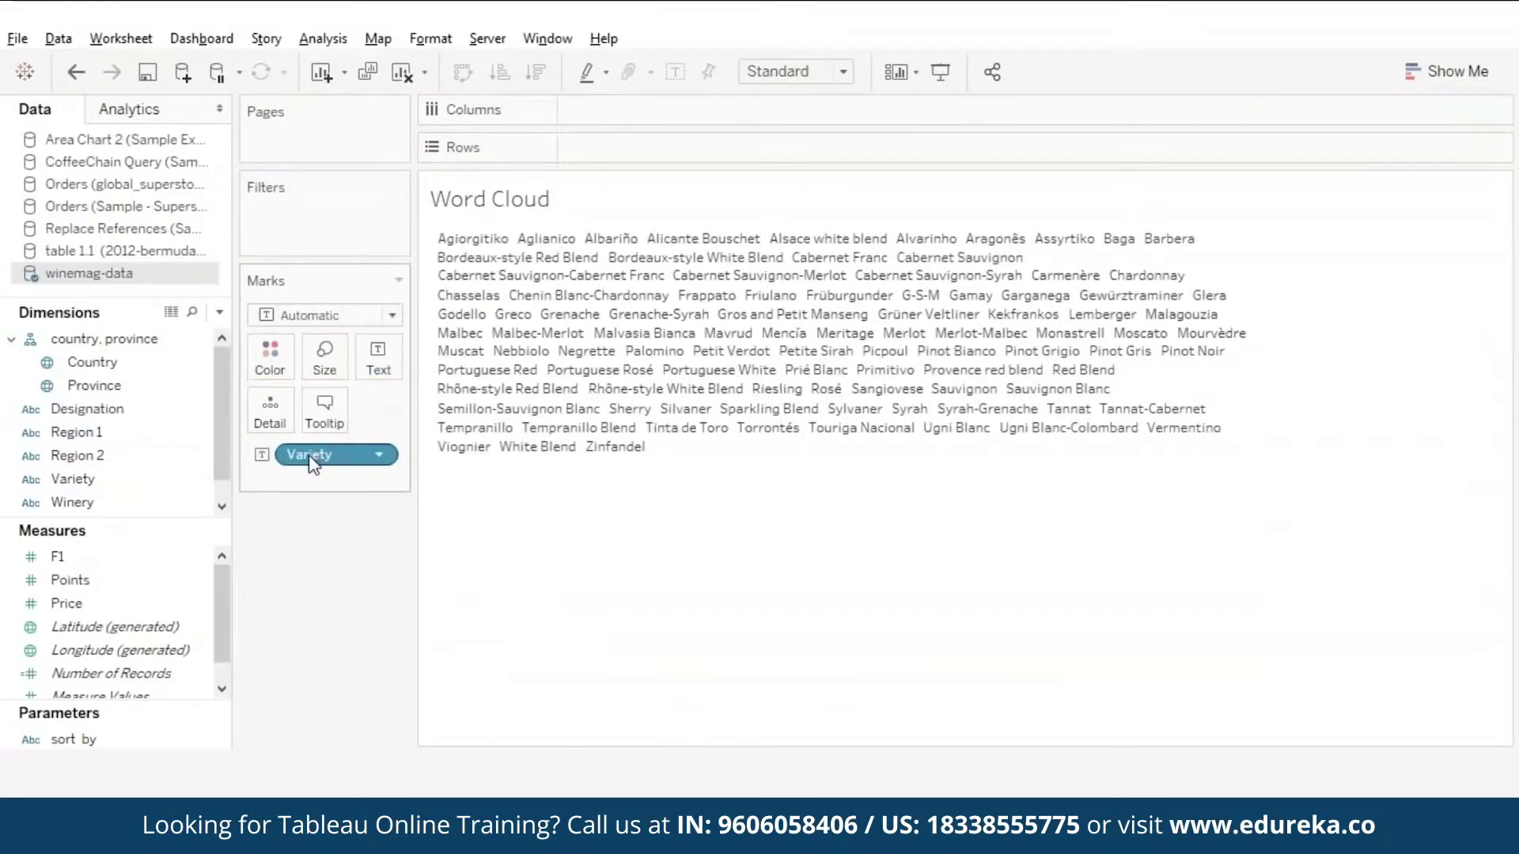
left_click_drag(311, 463, 326, 360)
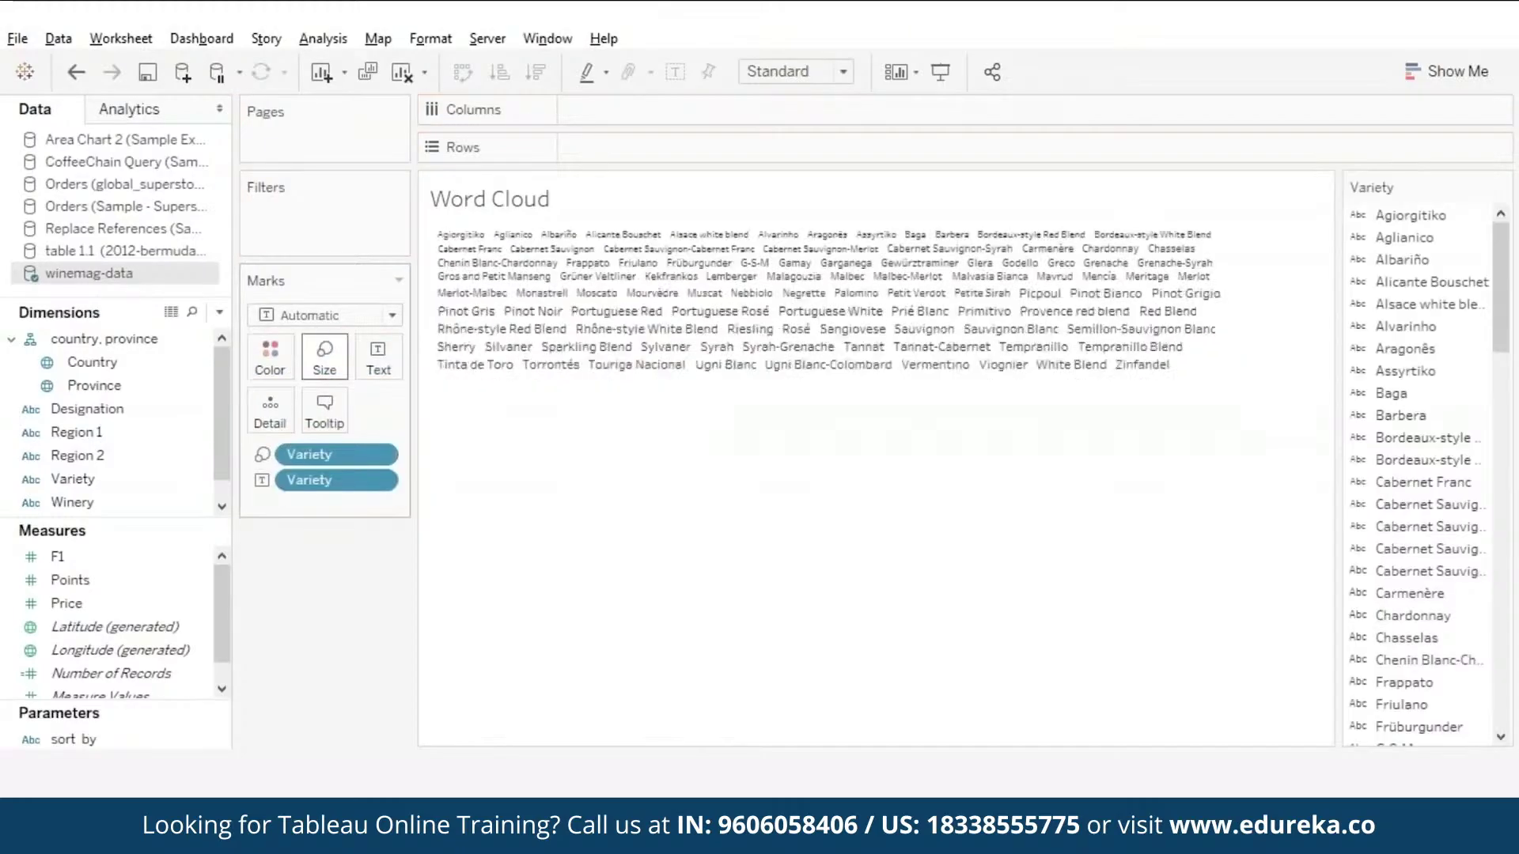
left_click(380, 454)
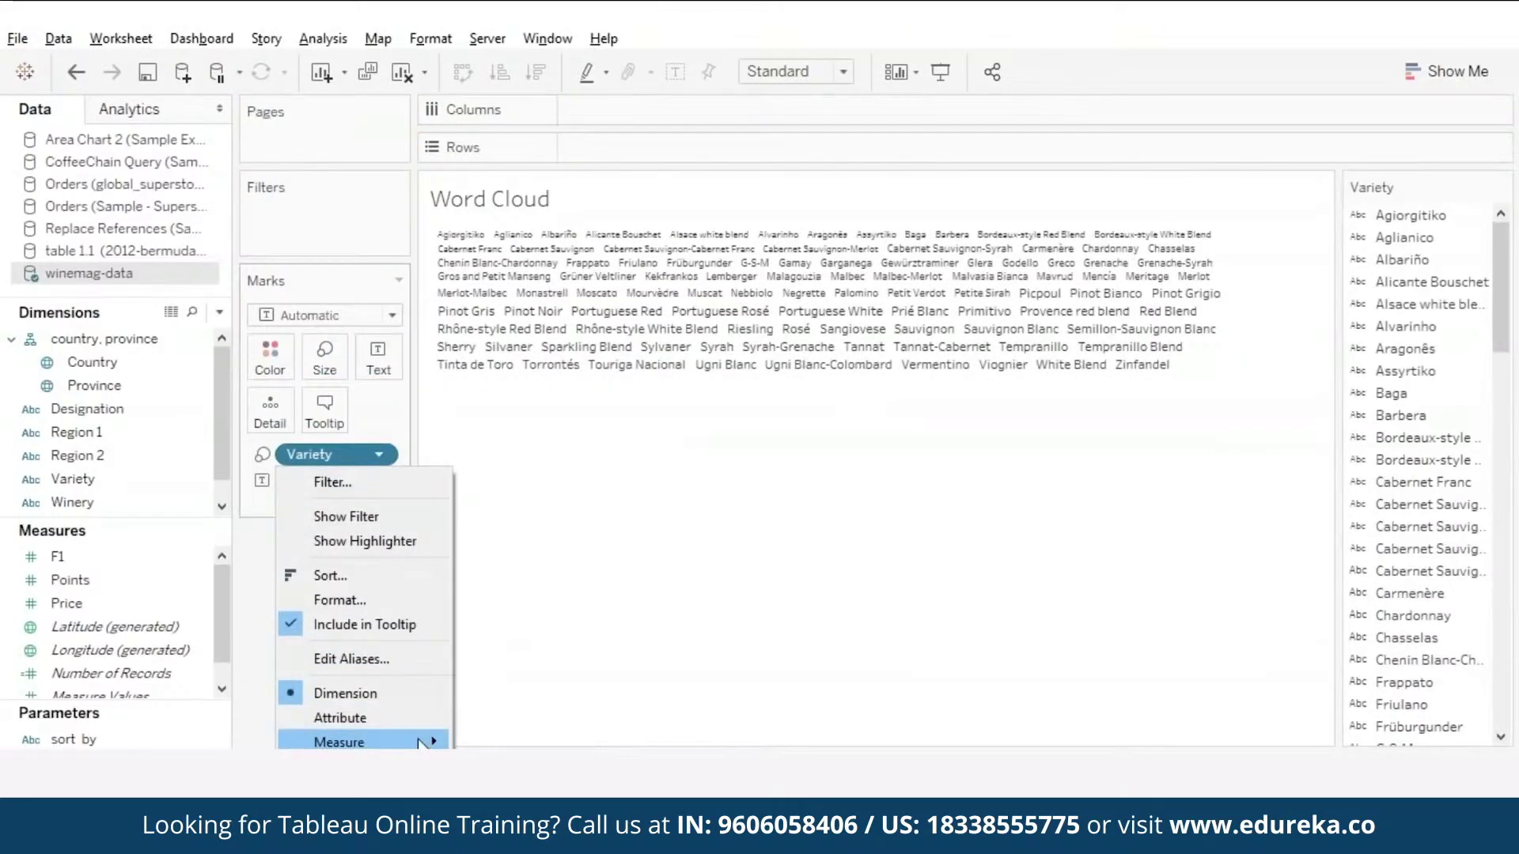
mouse_move(420, 743)
left_click(514, 818)
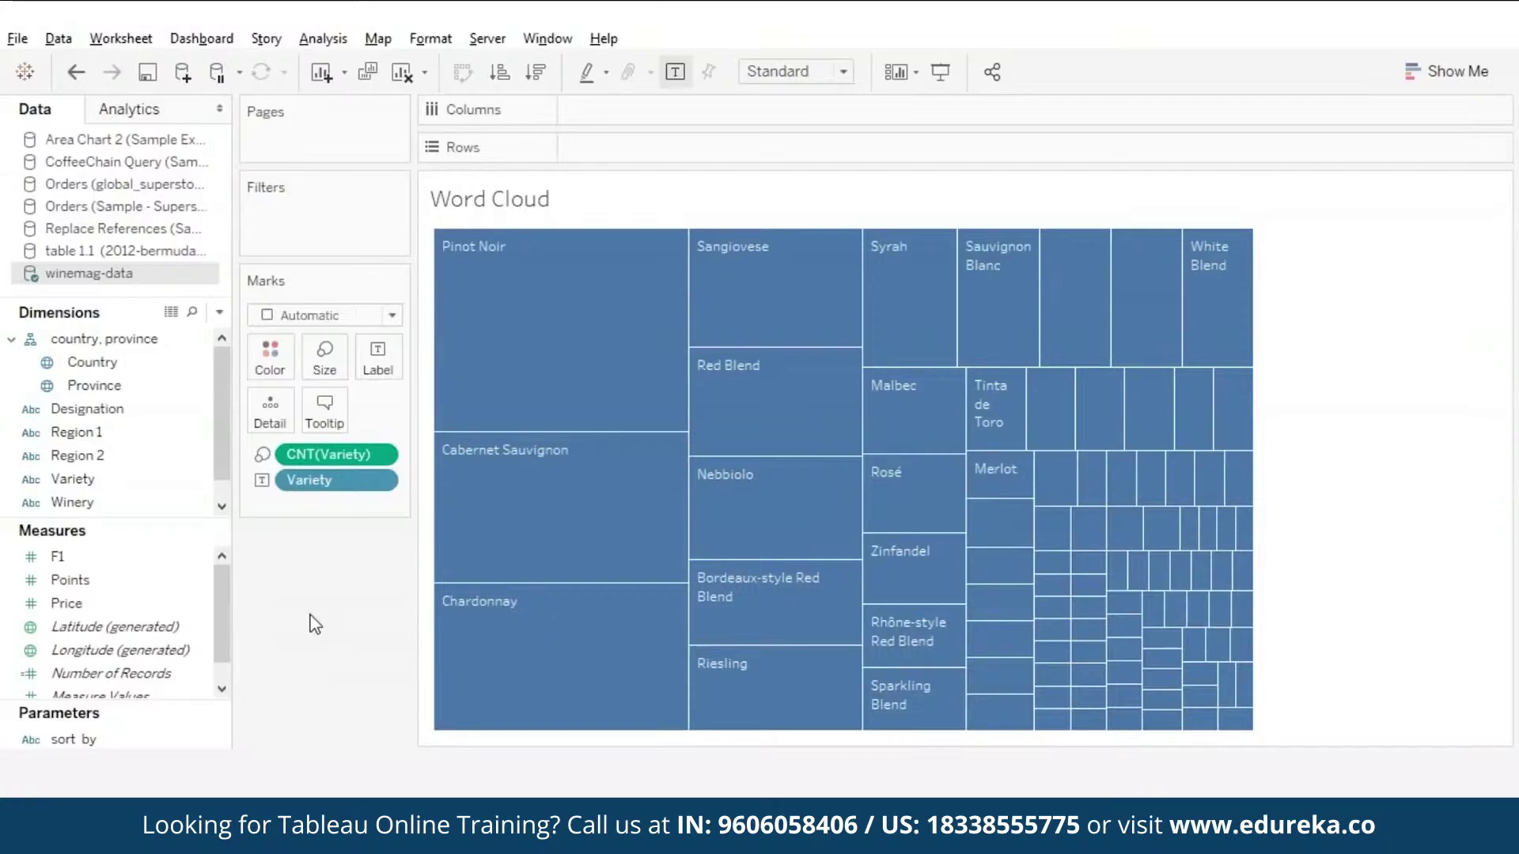
- Set the mark type to Text and color the word cloud by Country
left_click(393, 316)
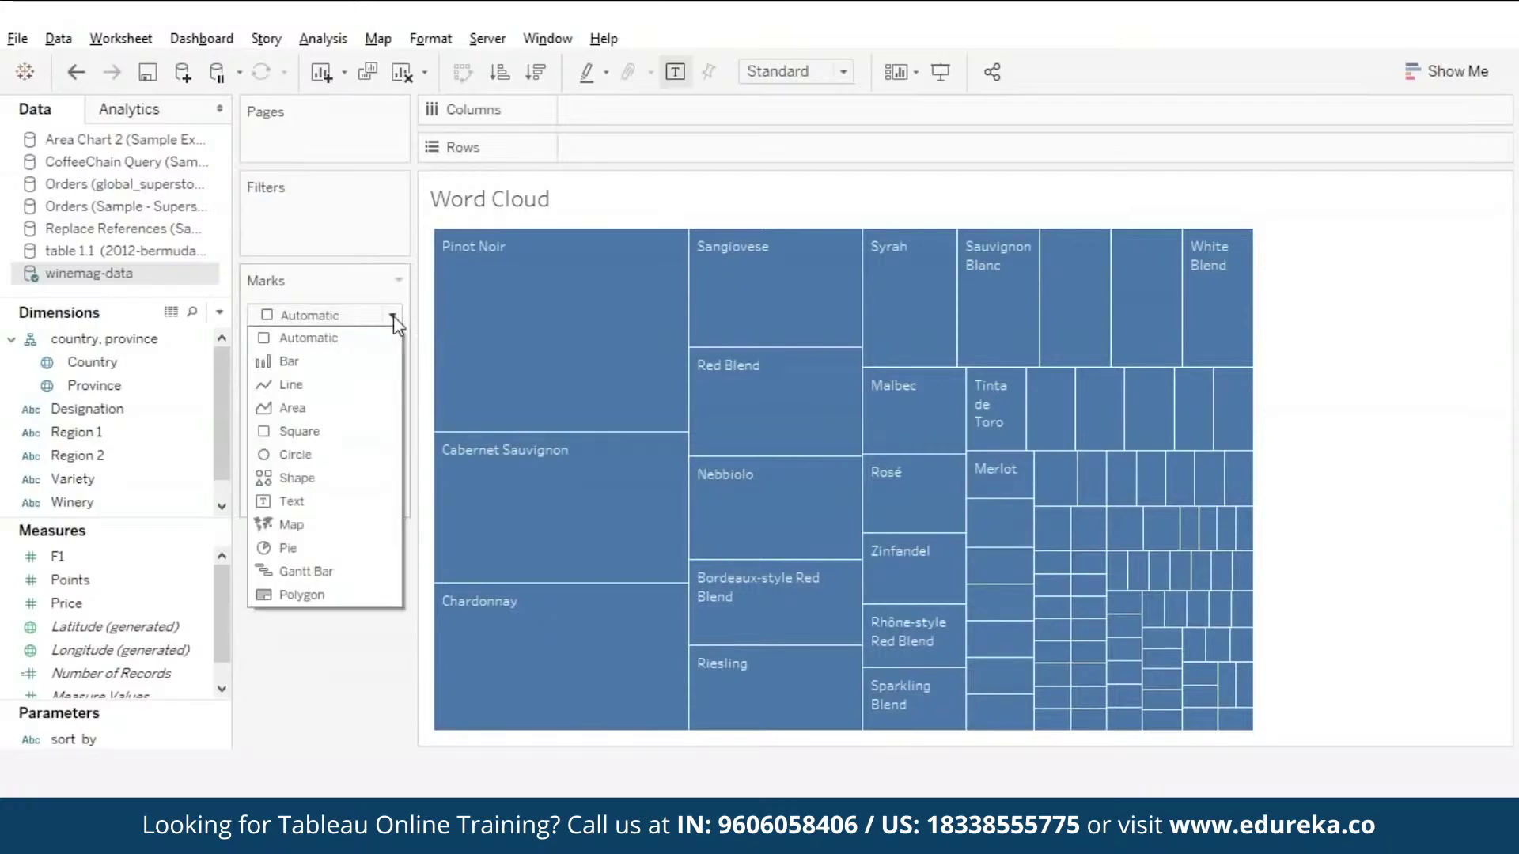
left_click(314, 505)
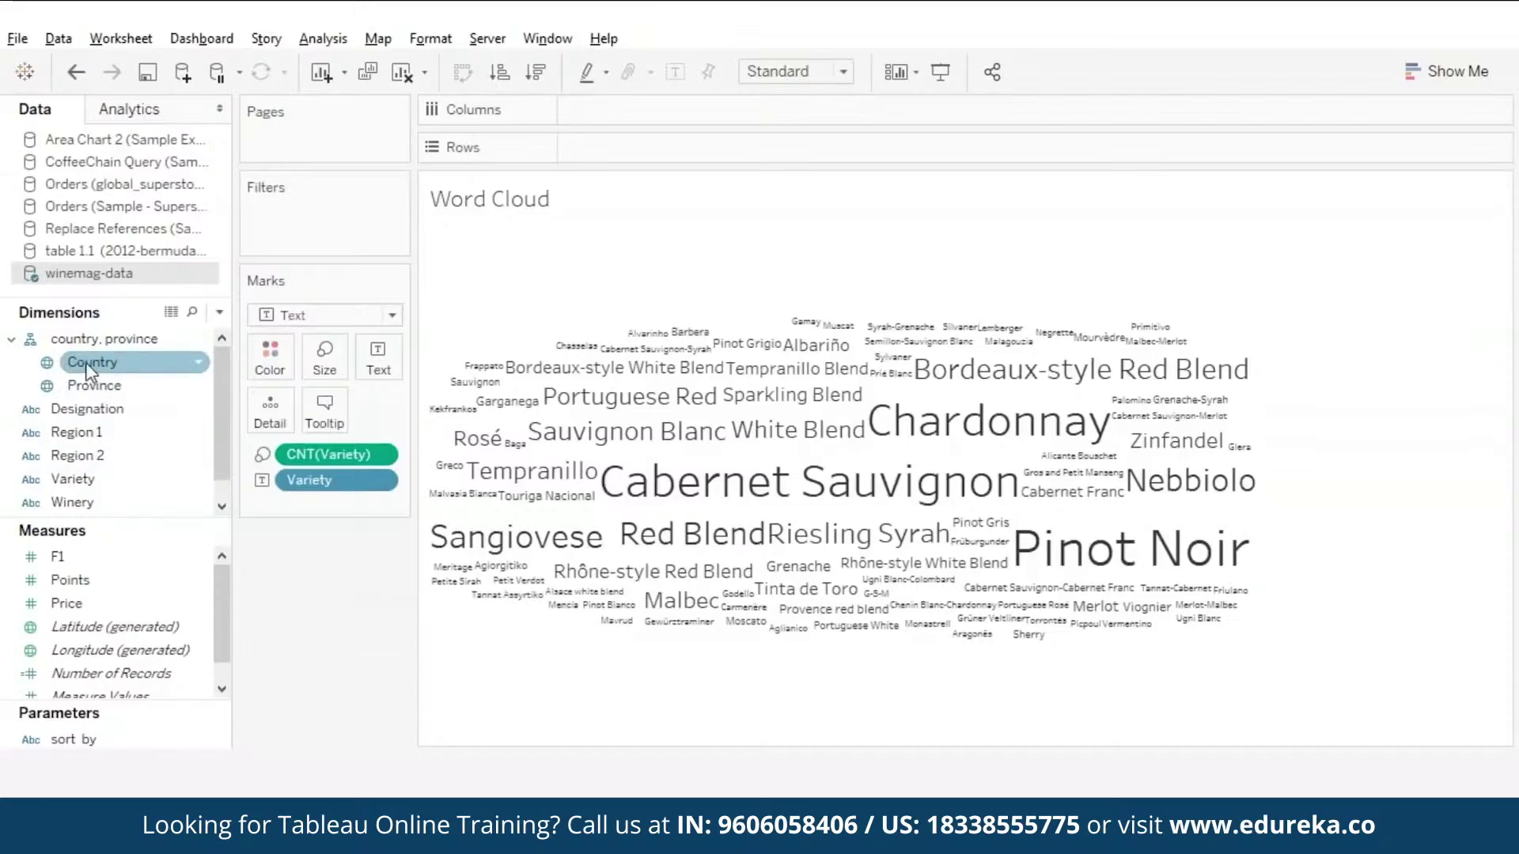
left_click_drag(88, 366, 269, 360)
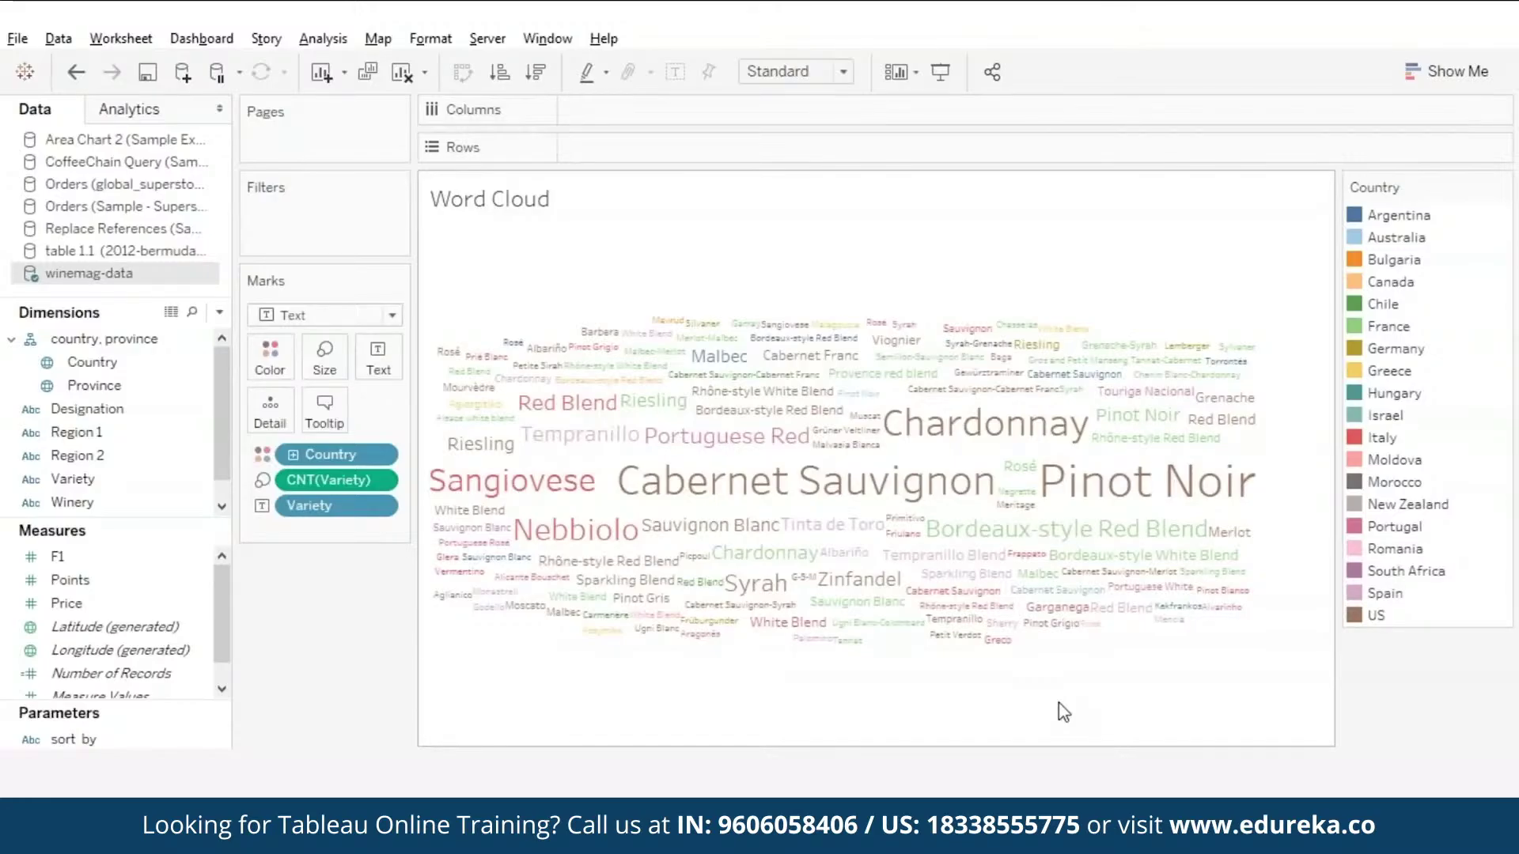
mouse_move(1049, 490)
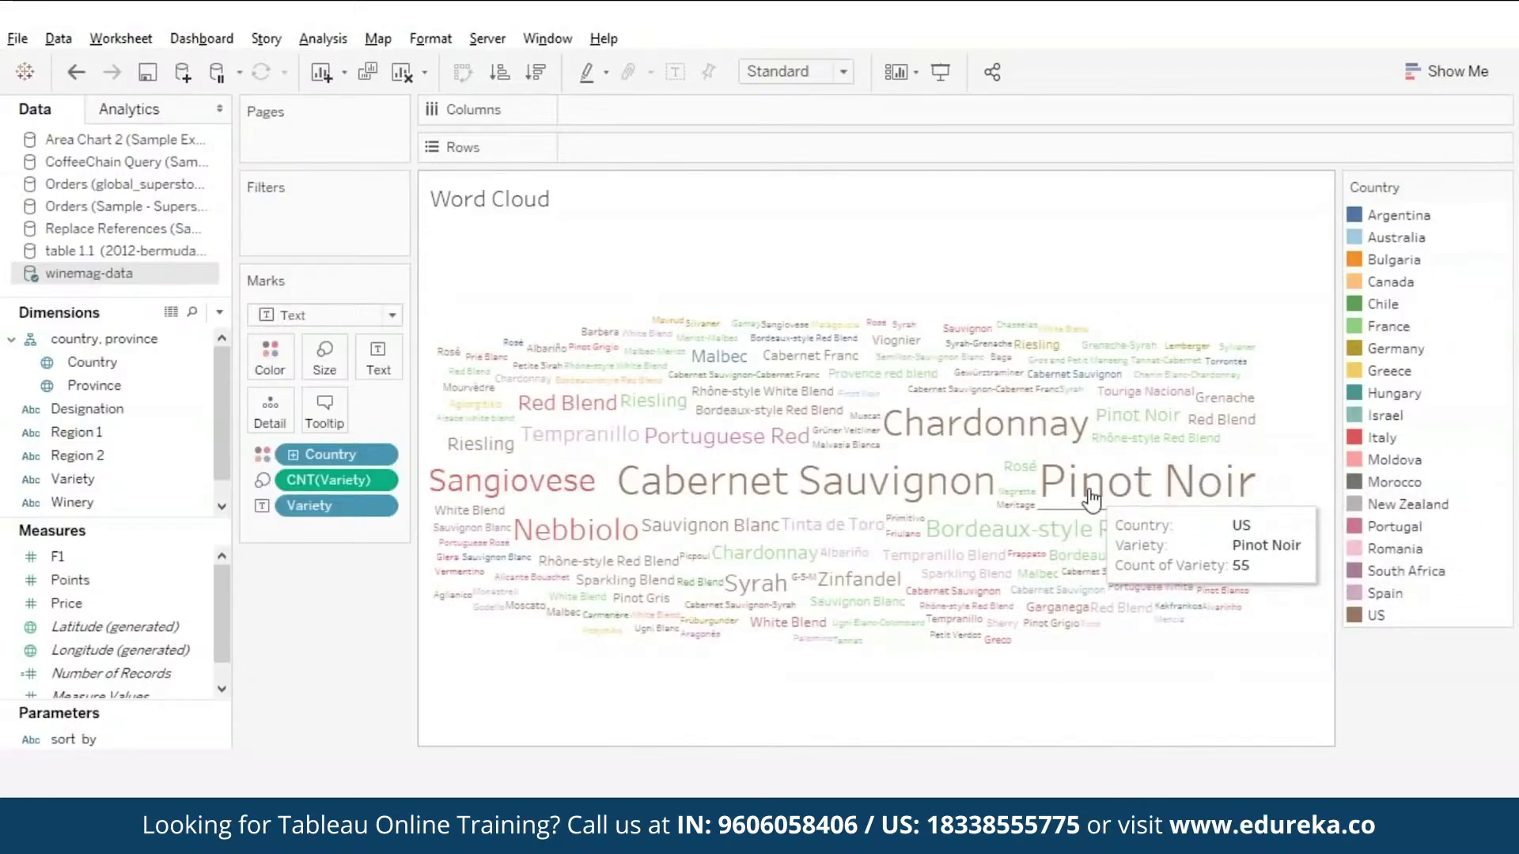
mouse_move(856, 586)
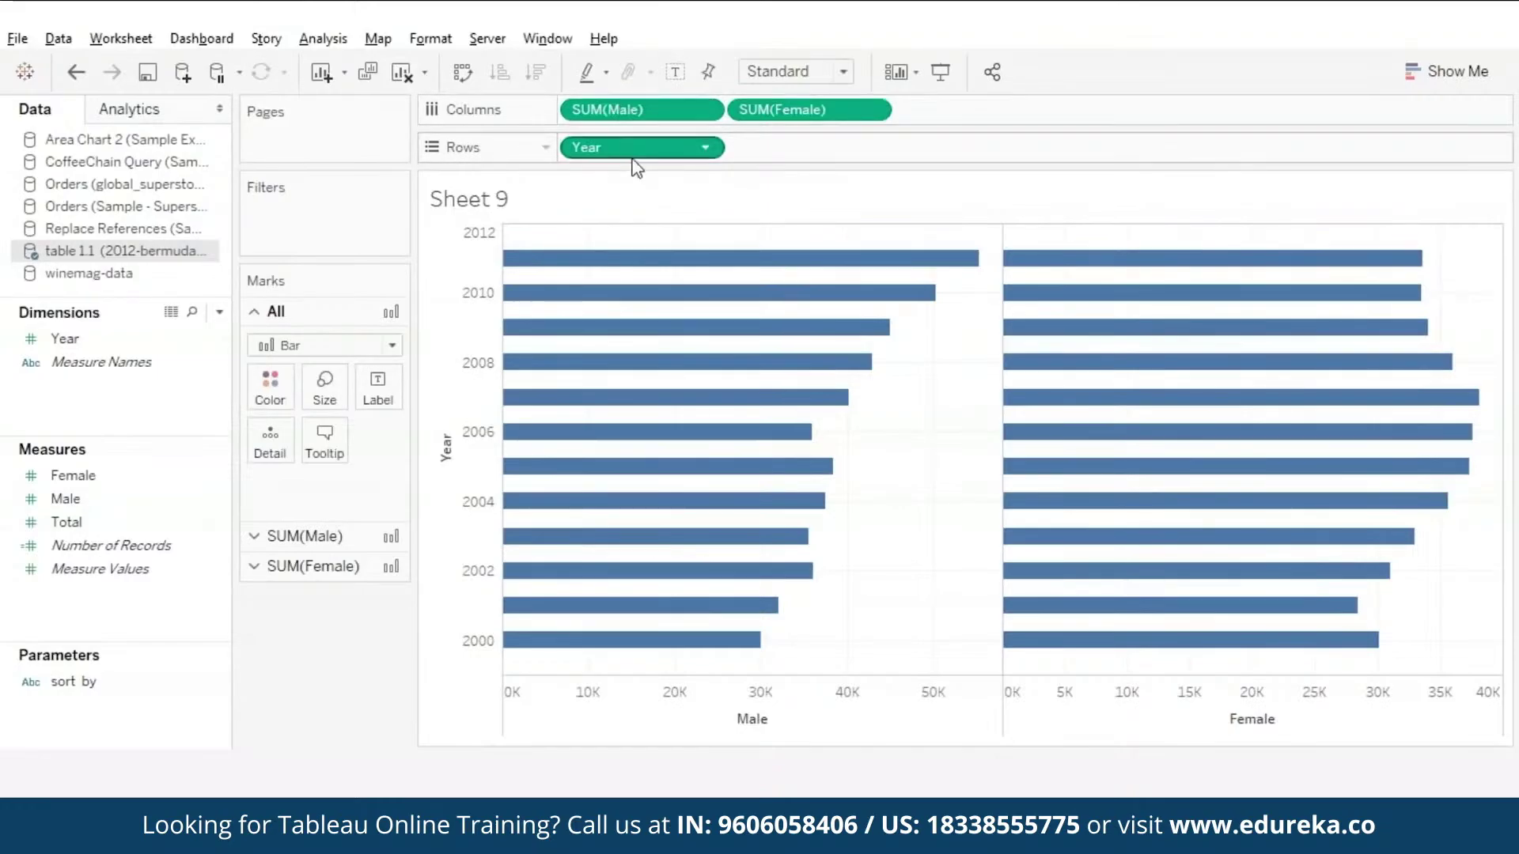
- Negate the Male measure on Columns in Sheet 9 by changing its formula to -SUM([Male])
left_click(575, 115)
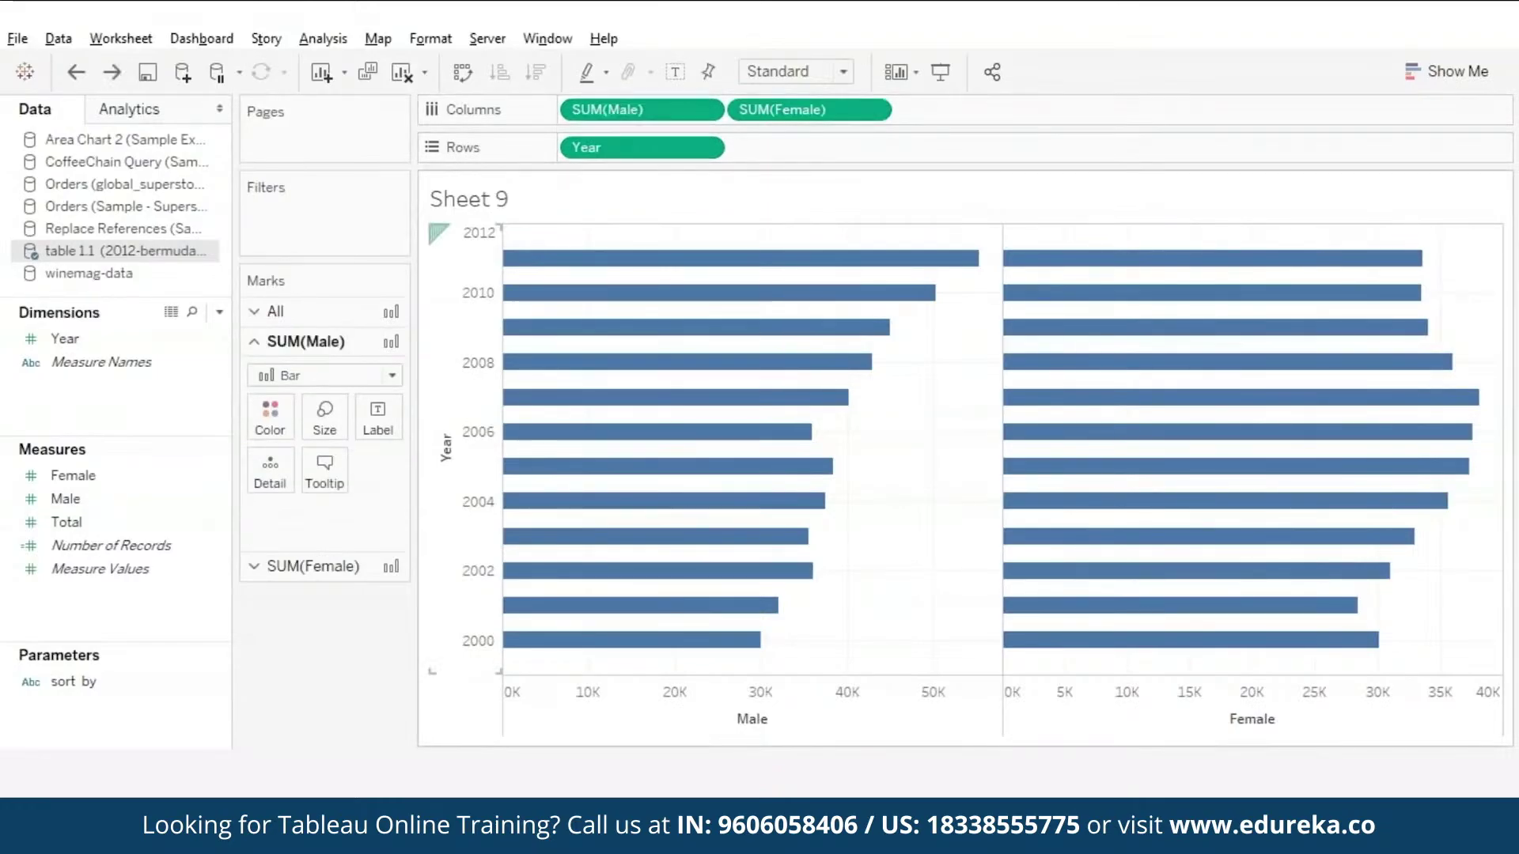
double_click(571, 112)
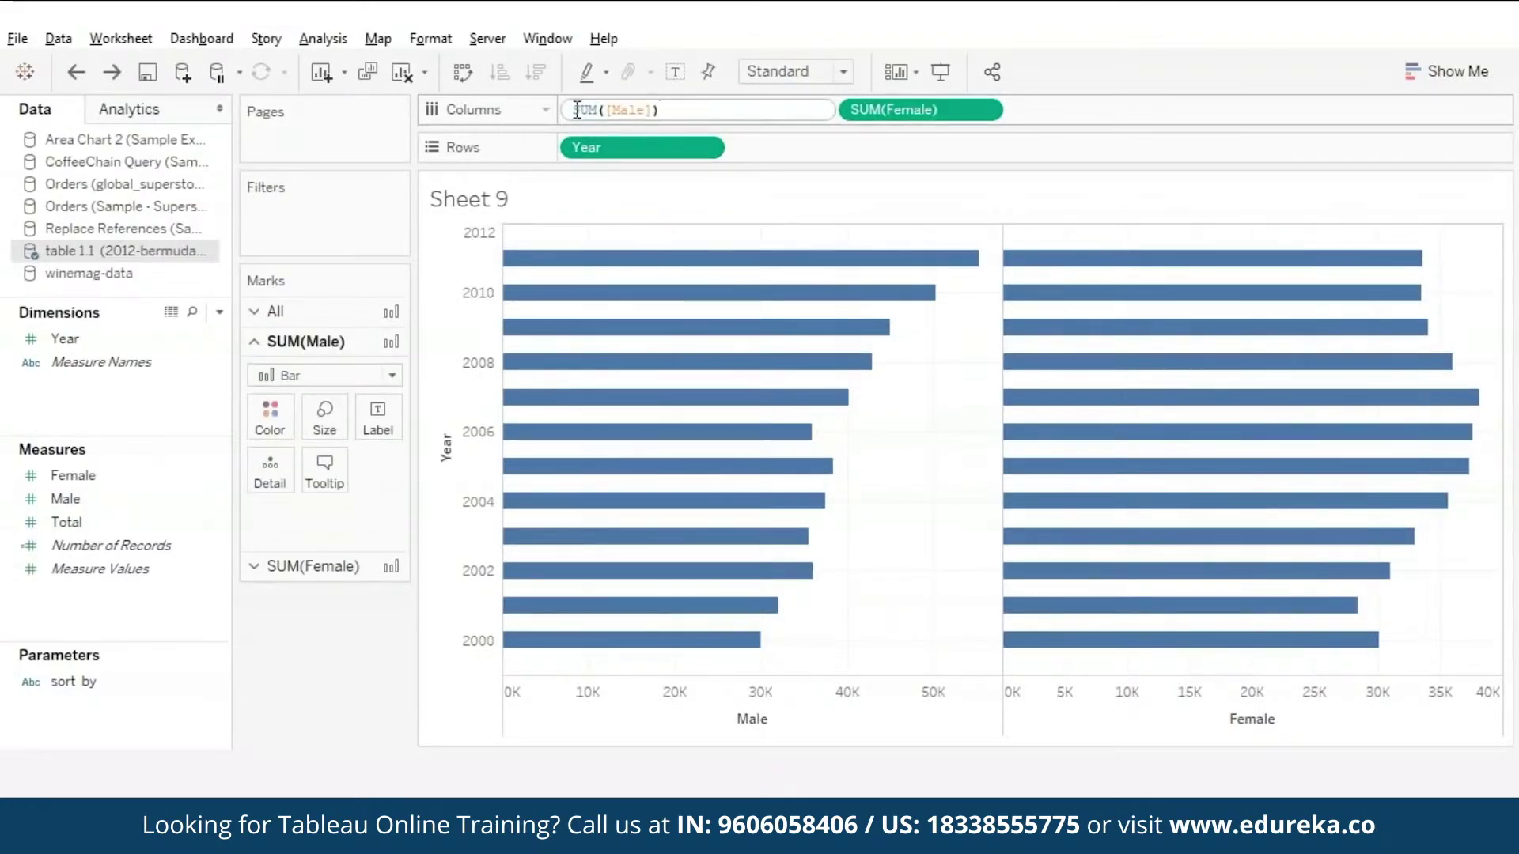
type("-")
key("Return")
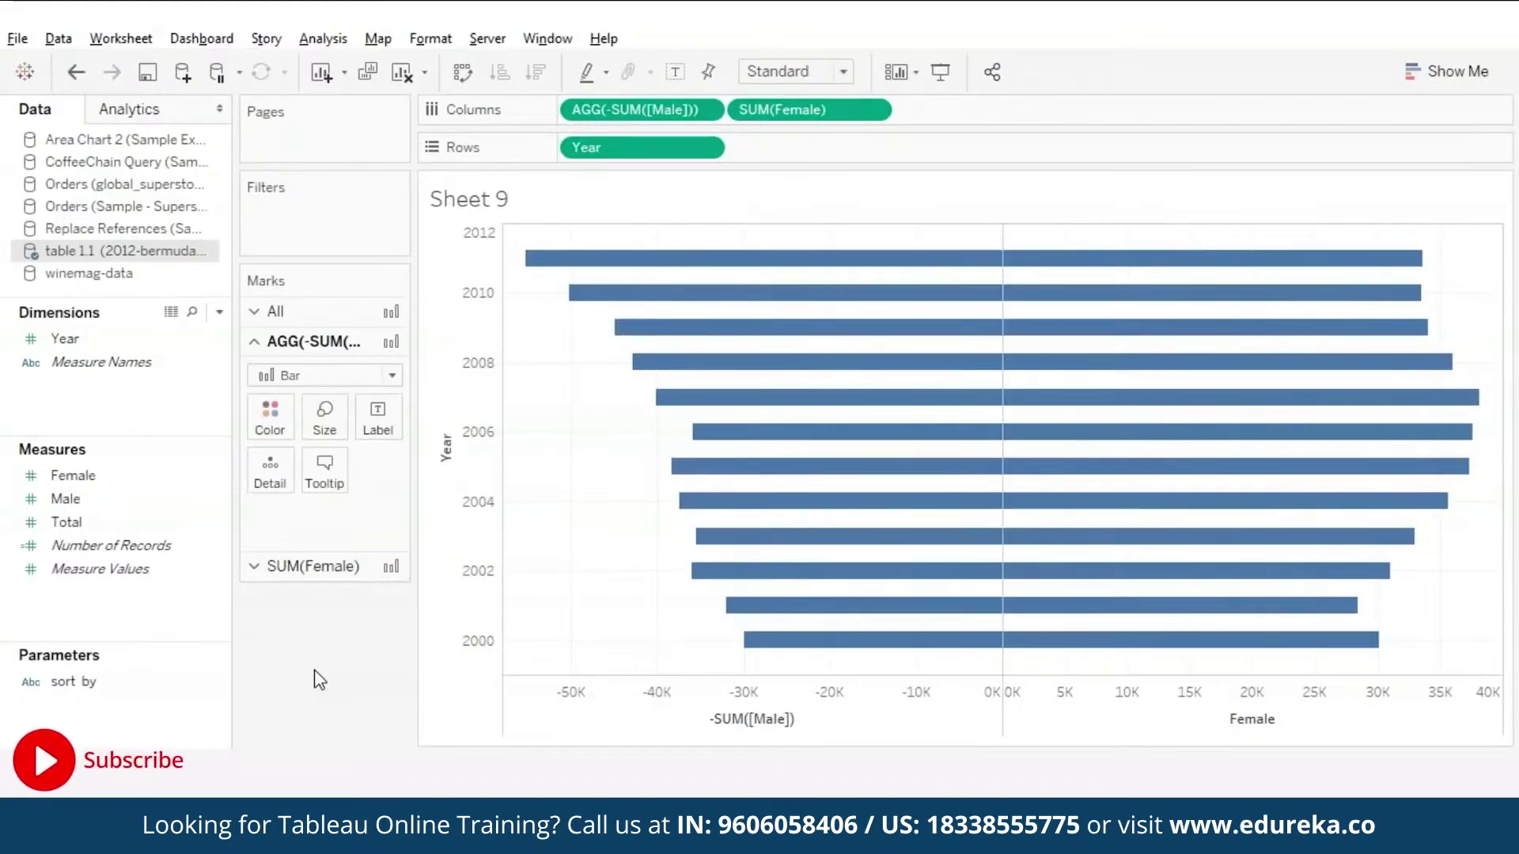
- Format the numbers on the -SUM([Male]) axis as Number (Custom) with 0 decimal places and Thousands (K) display units
right_click(655, 698)
left_click(701, 615)
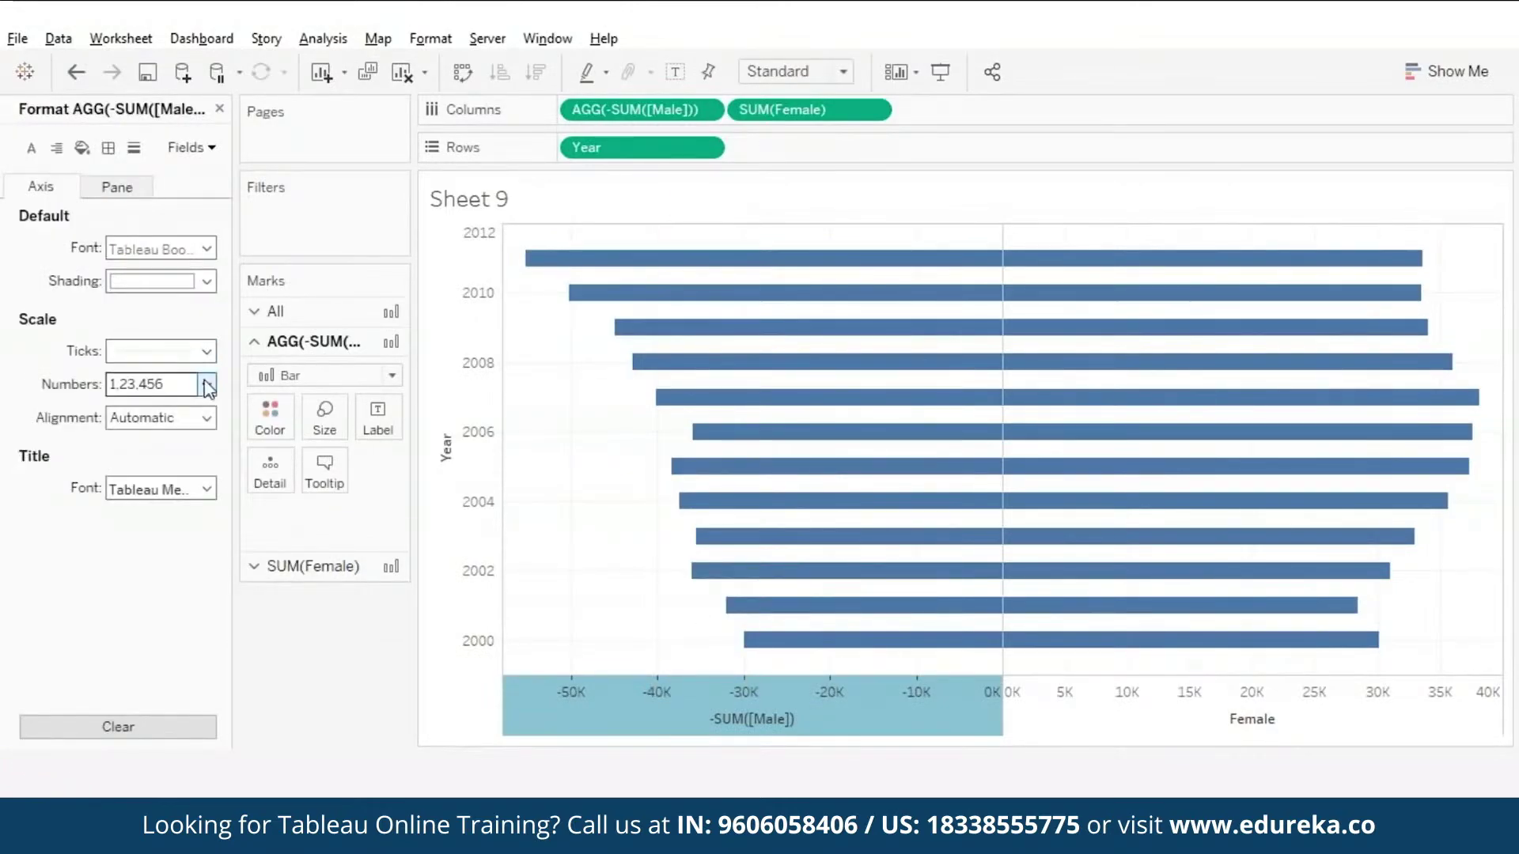
left_click(207, 386)
left_click(284, 457)
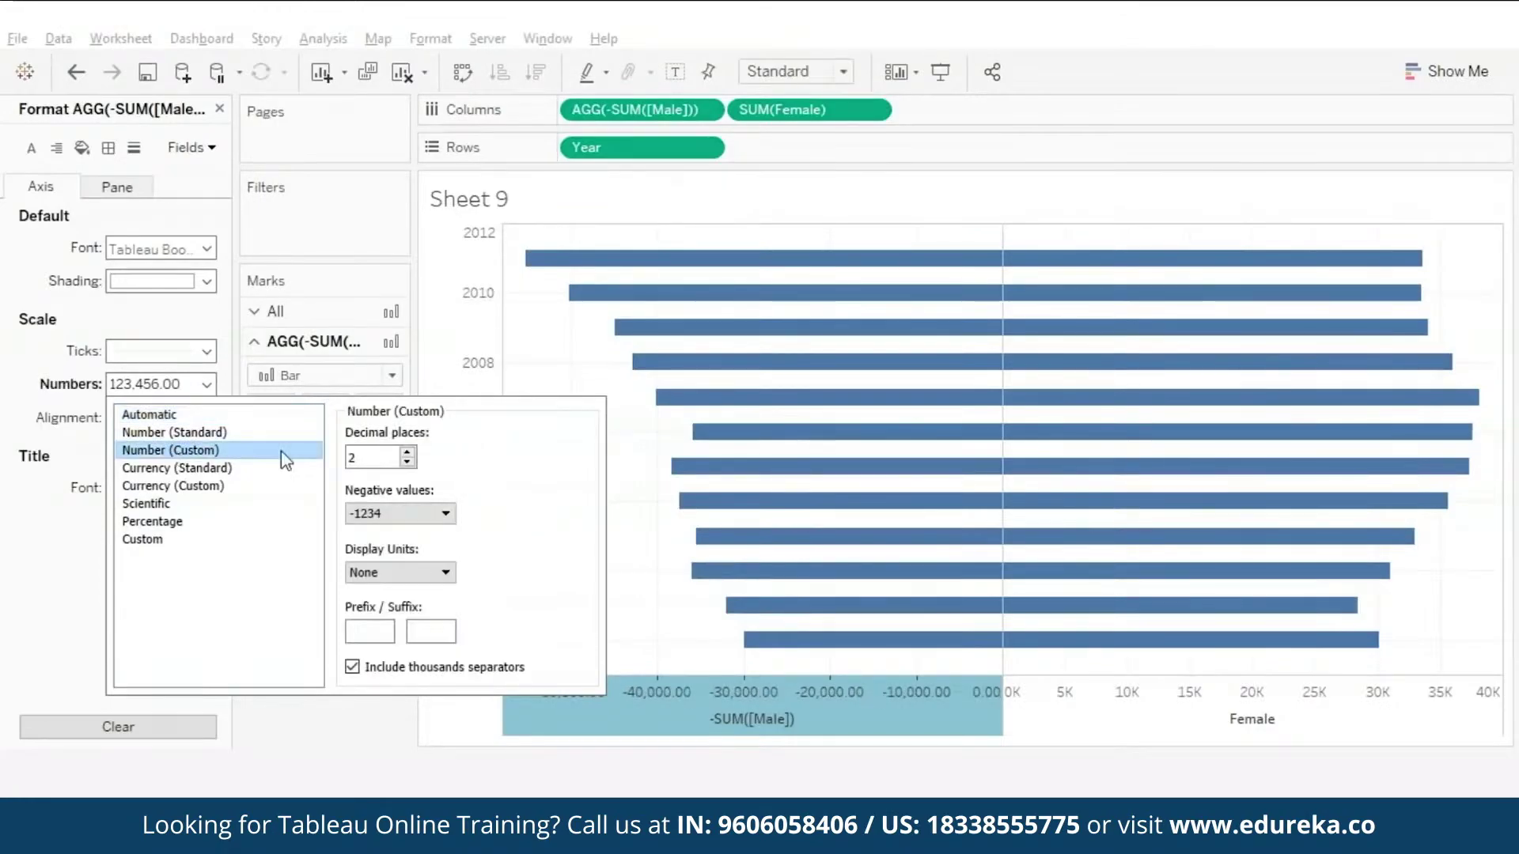
left_click(408, 462)
left_click(408, 462)
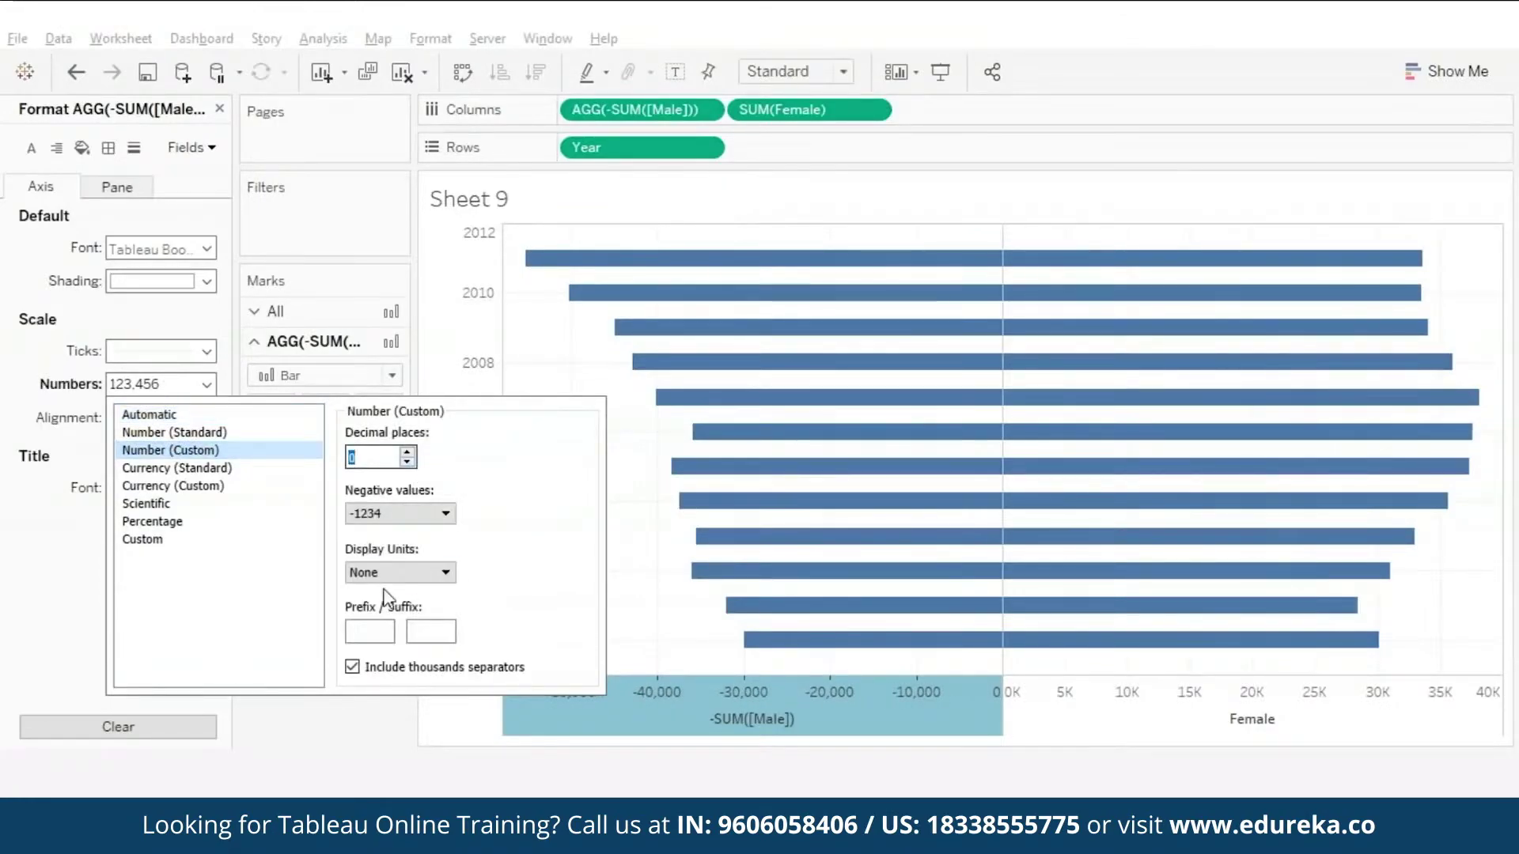
left_click(400, 571)
key("Escape")
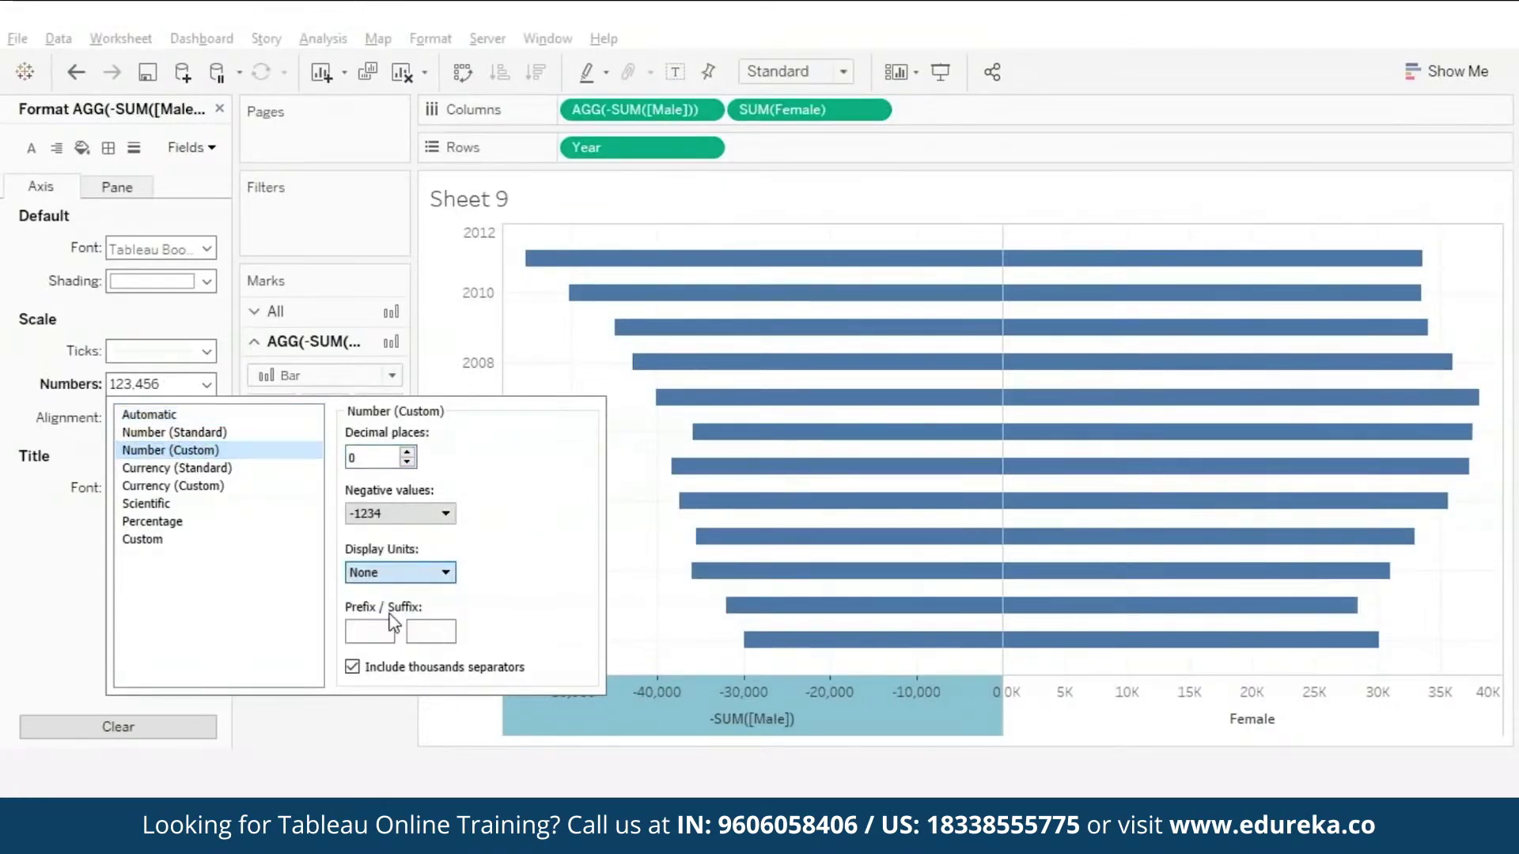
key("Down")
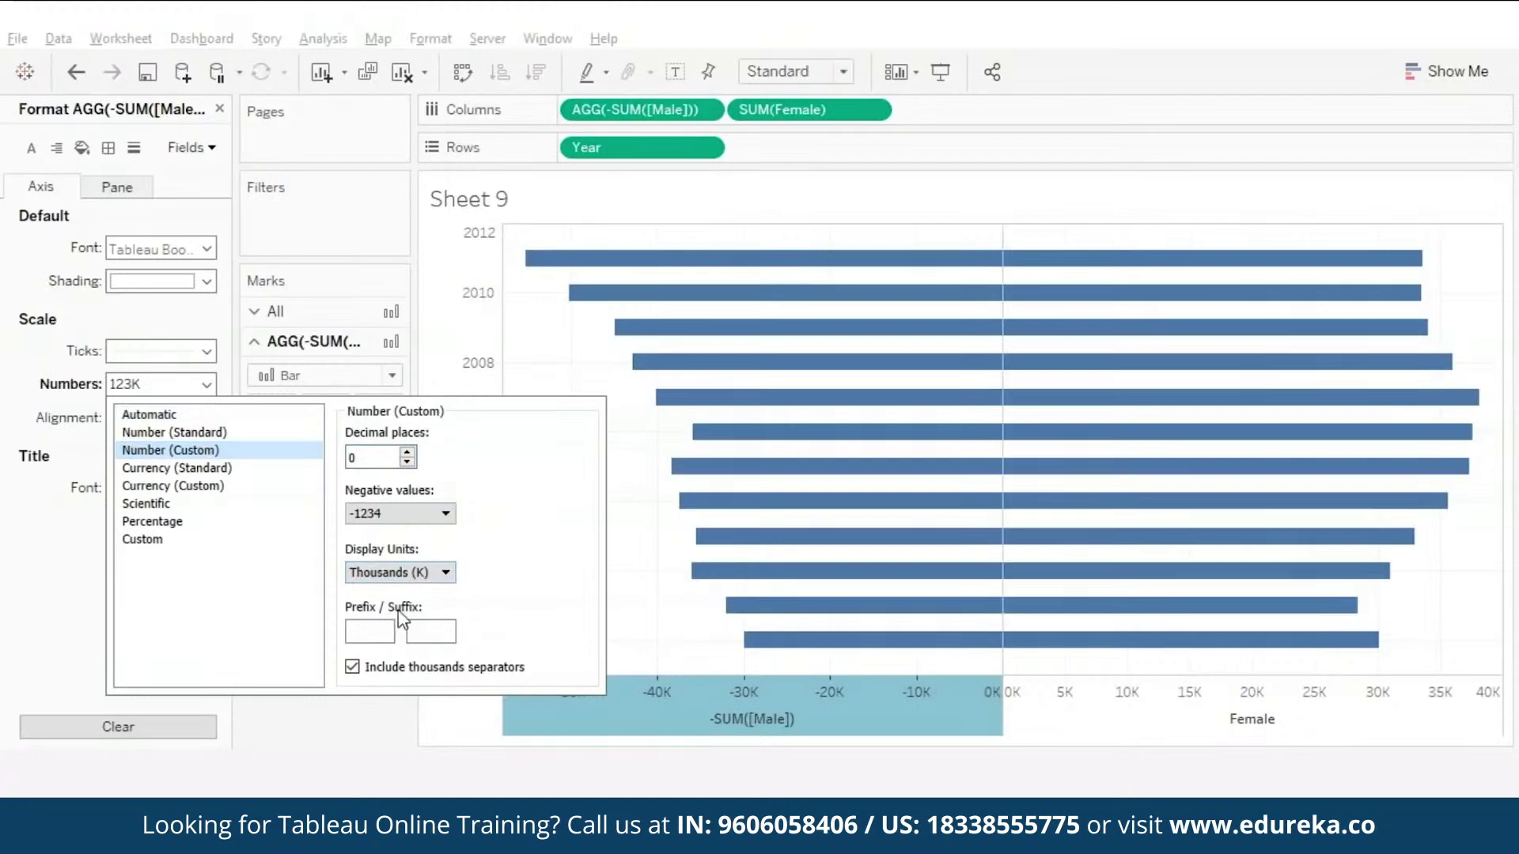
- Switch the axis numbers to a Custom format and remove the minus sign from its negative part, giving #,##0,K;#,##0,K
left_click(186, 538)
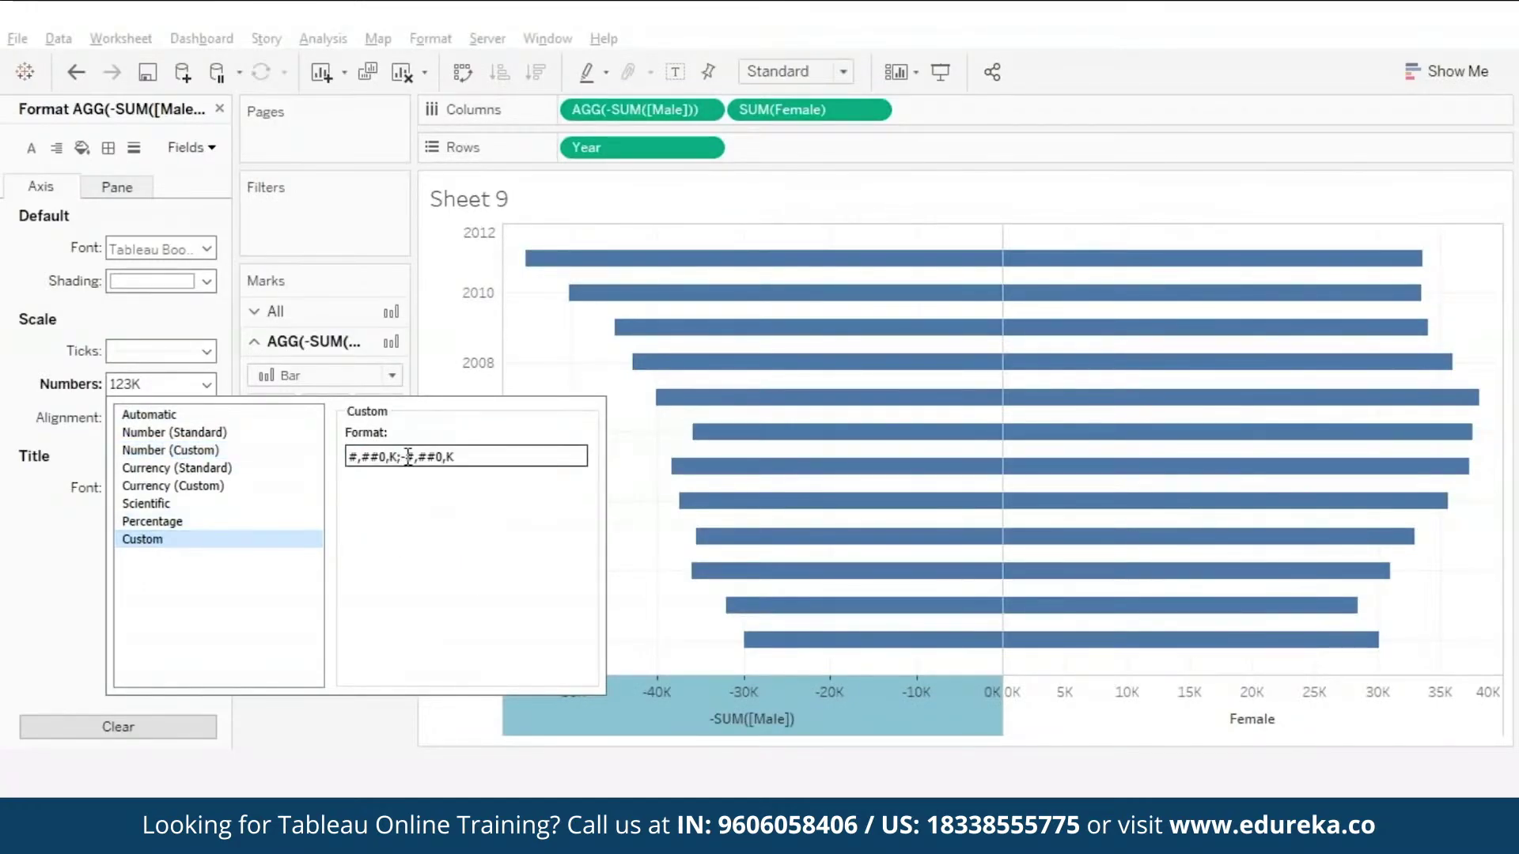
left_click(406, 456)
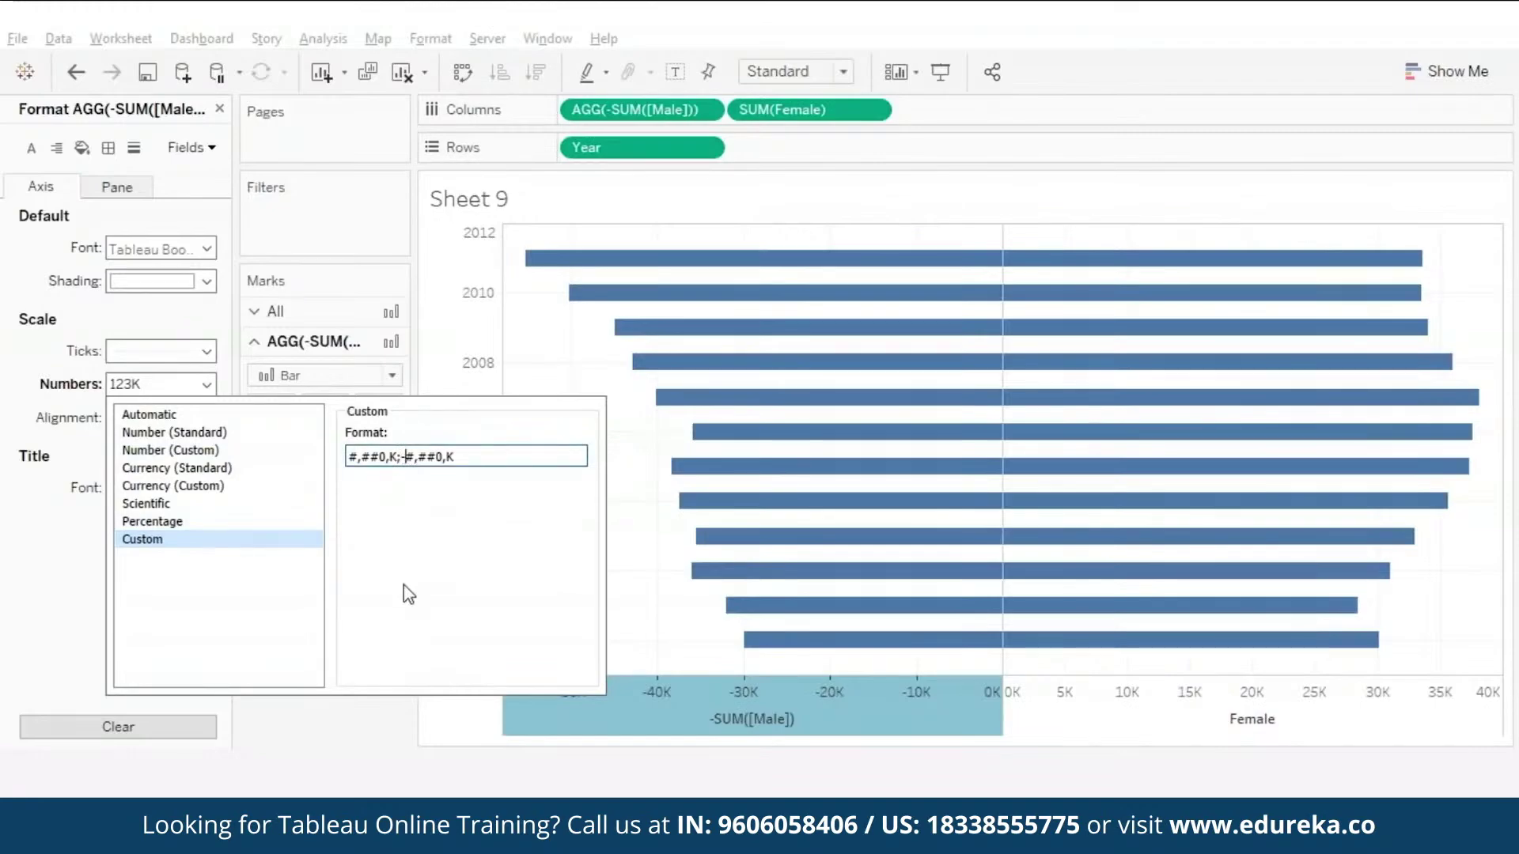
key("BackSpace")
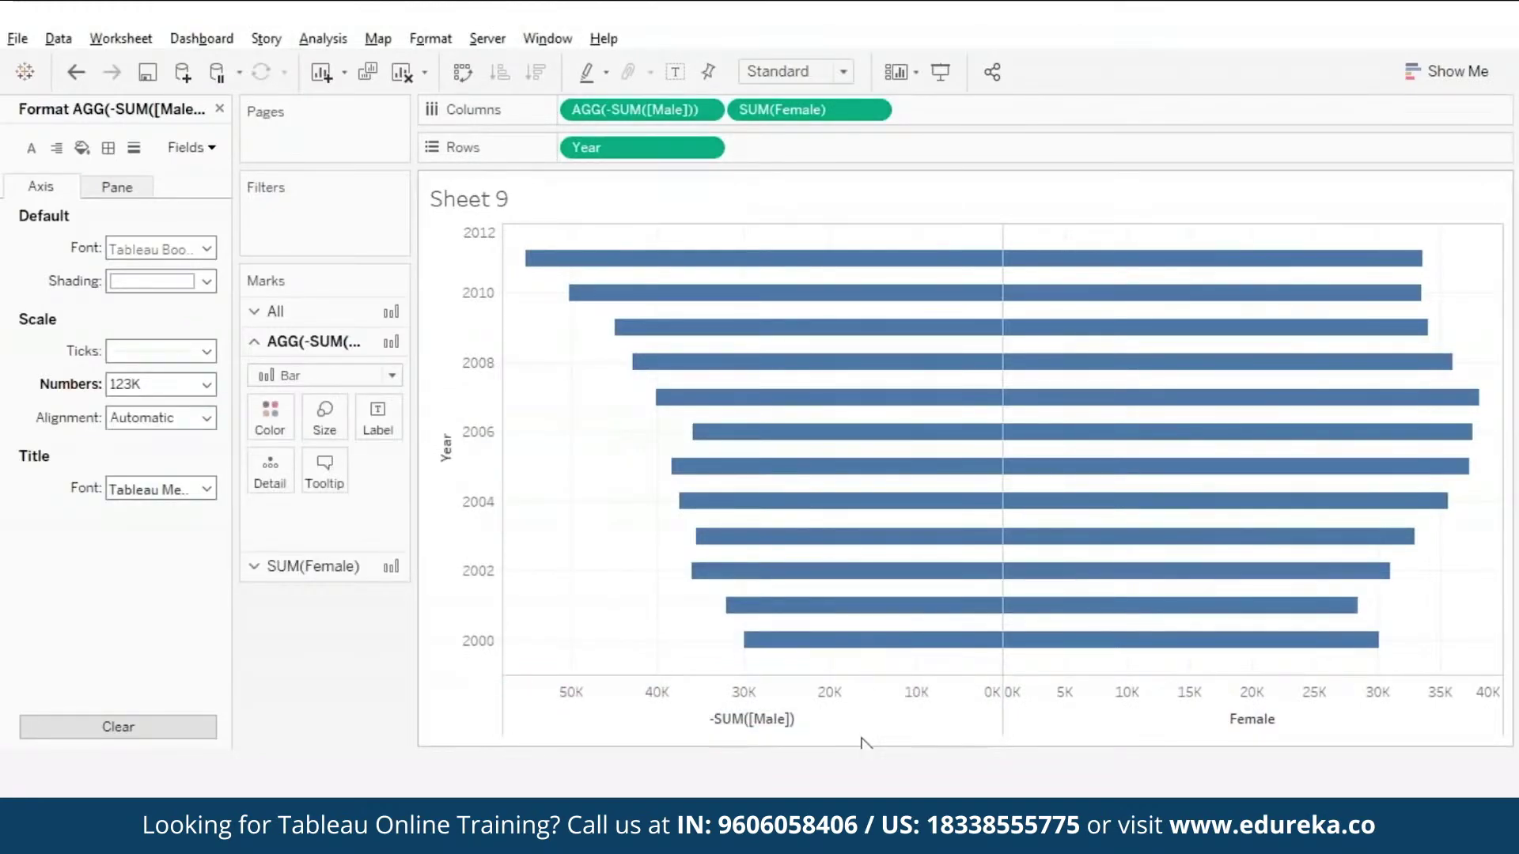
- Change the title of the -SUM([Male]) axis to Male and close the axis formatting settings
left_click(764, 719)
right_click(764, 719)
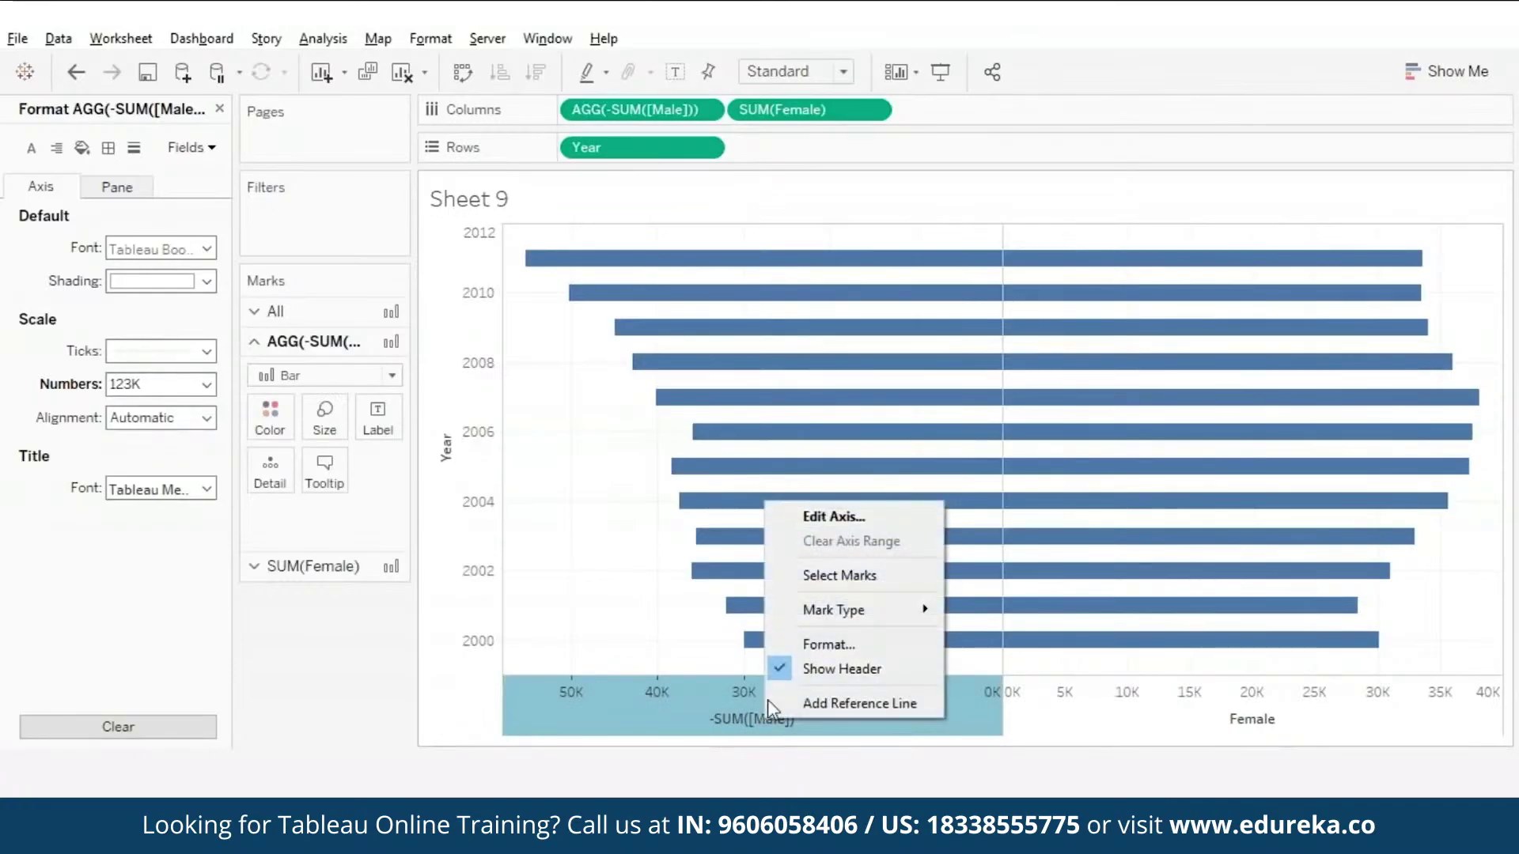
left_click(833, 512)
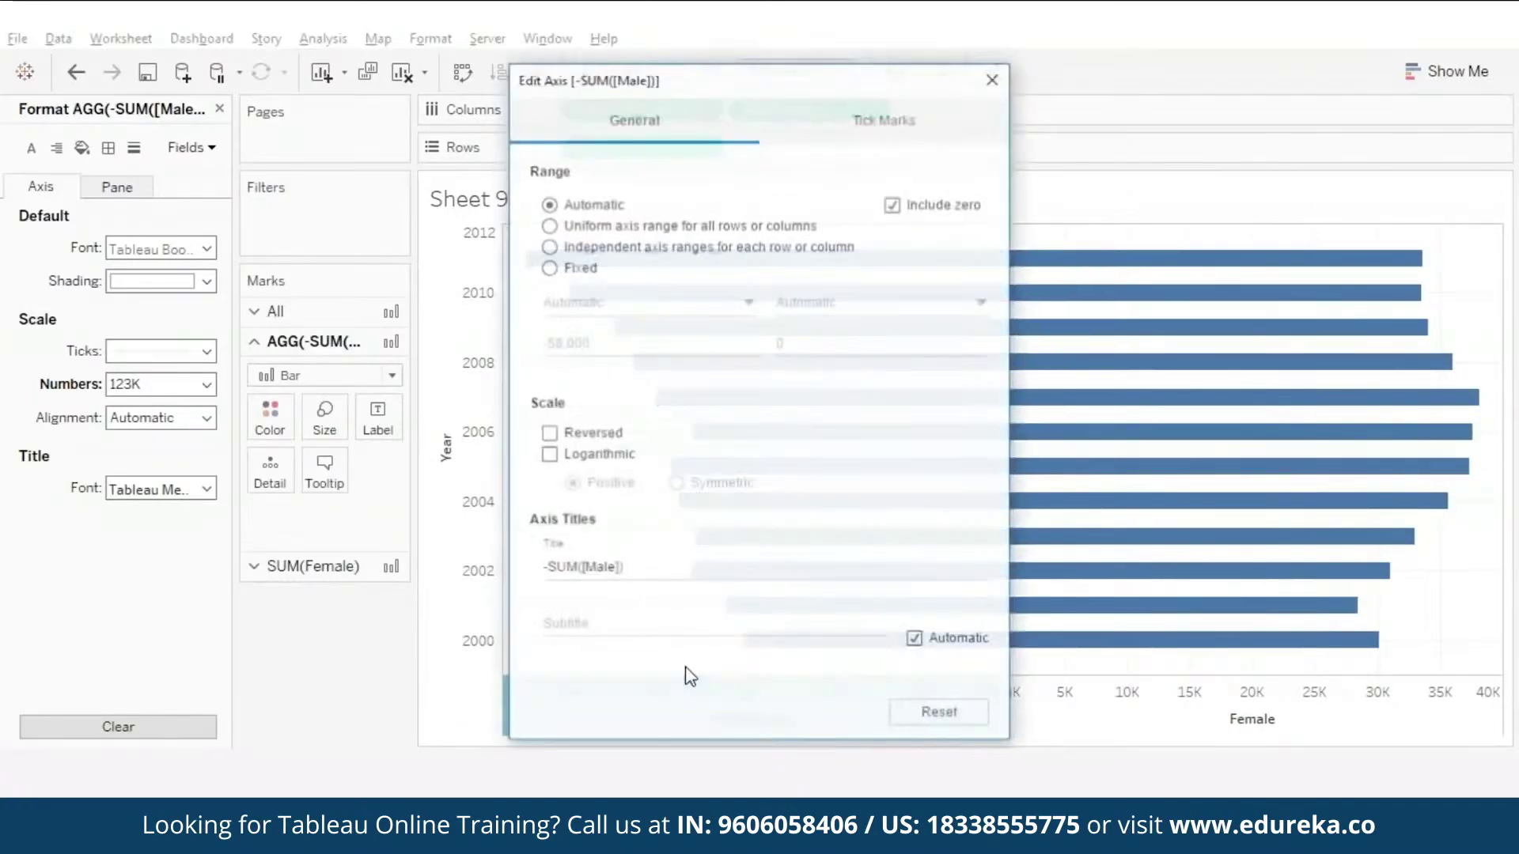
triple_click(593, 567)
key("BackSpace")
type("Male")
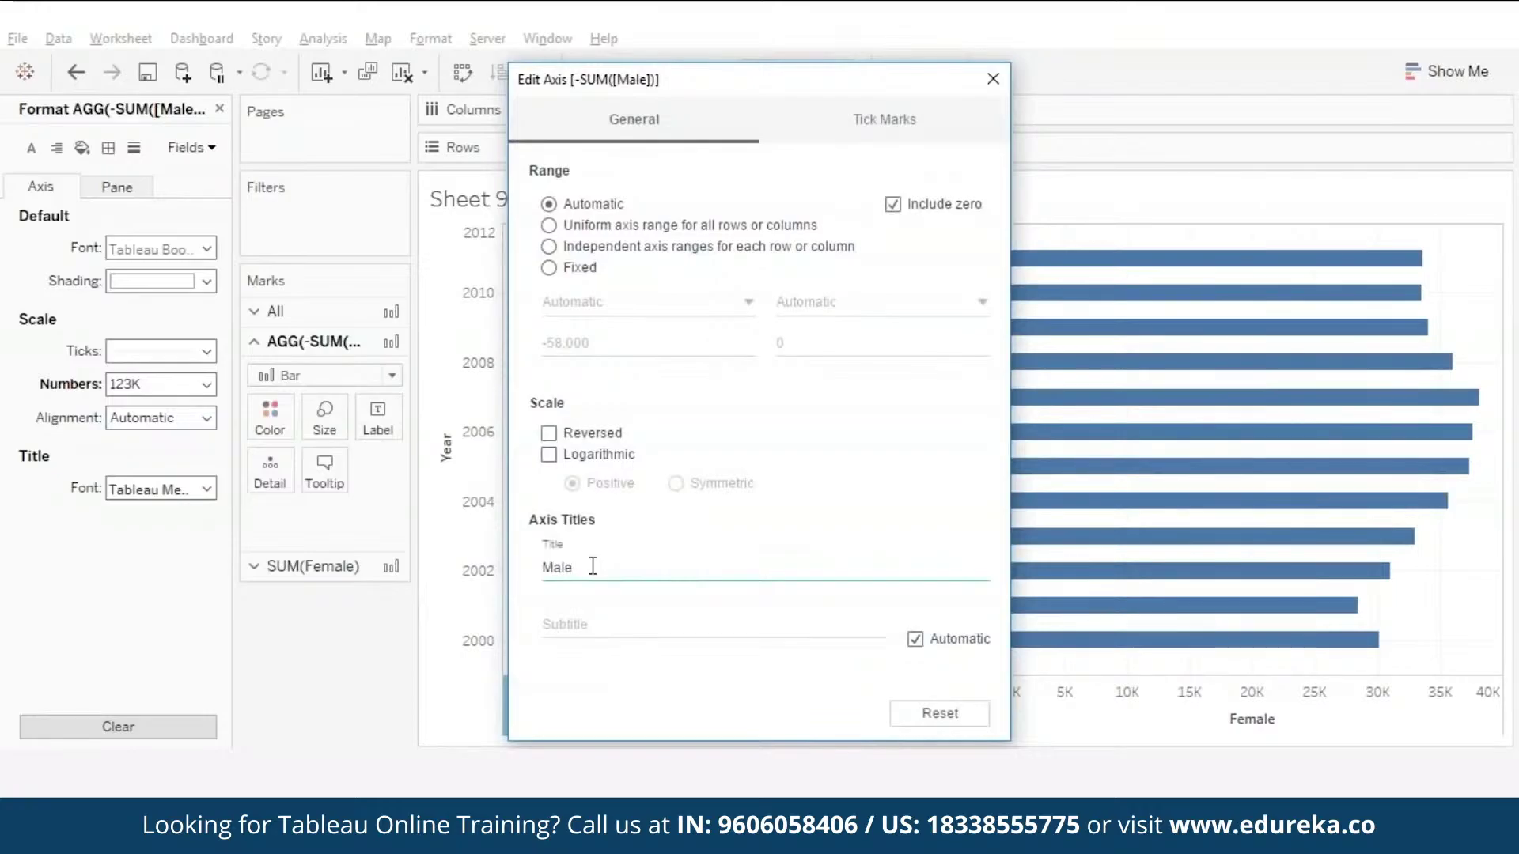
left_click(992, 78)
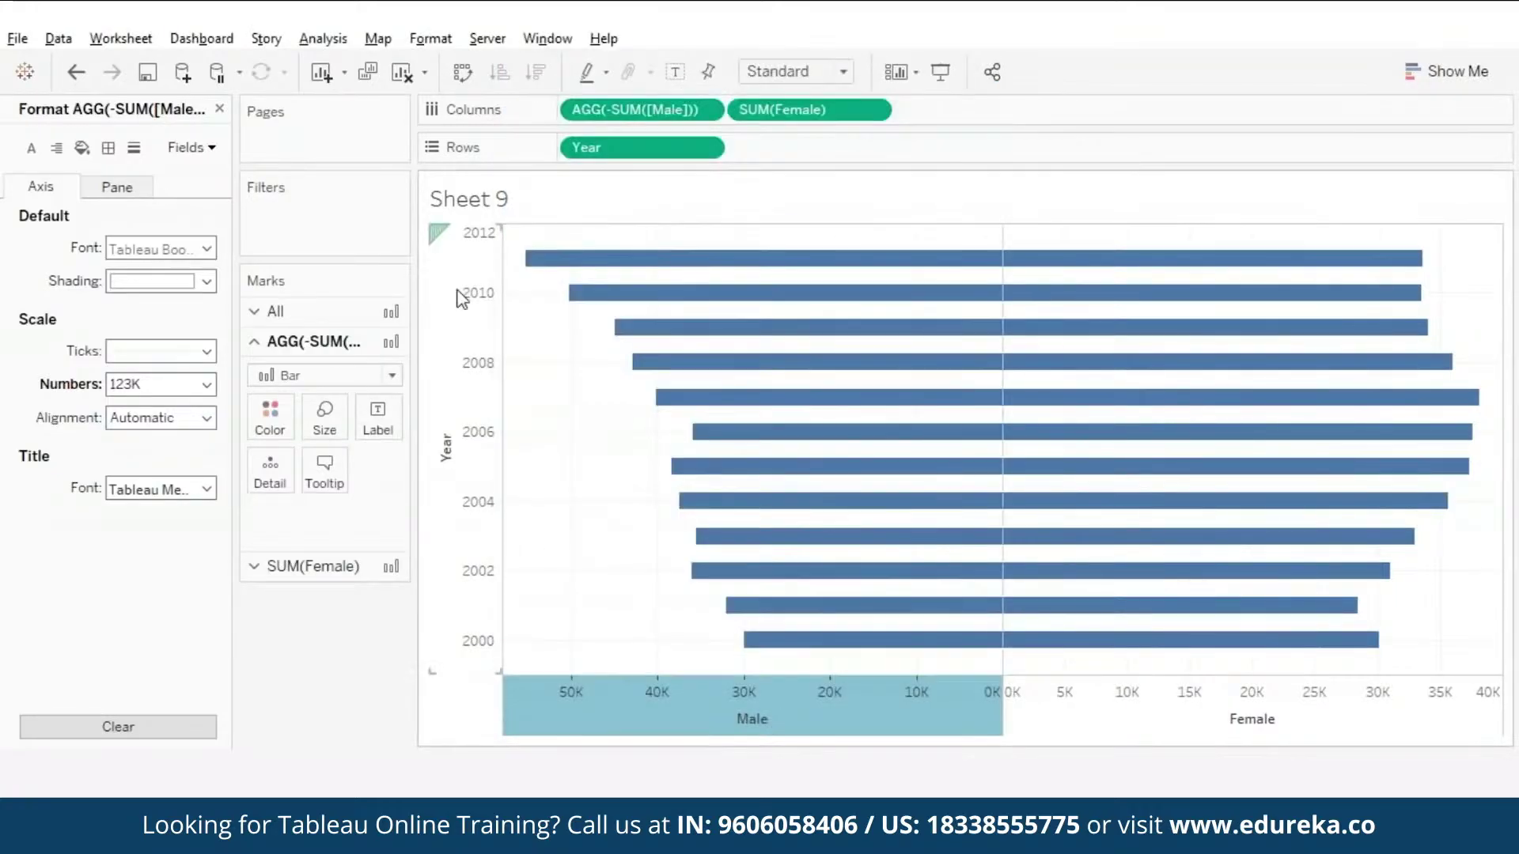
left_click(219, 108)
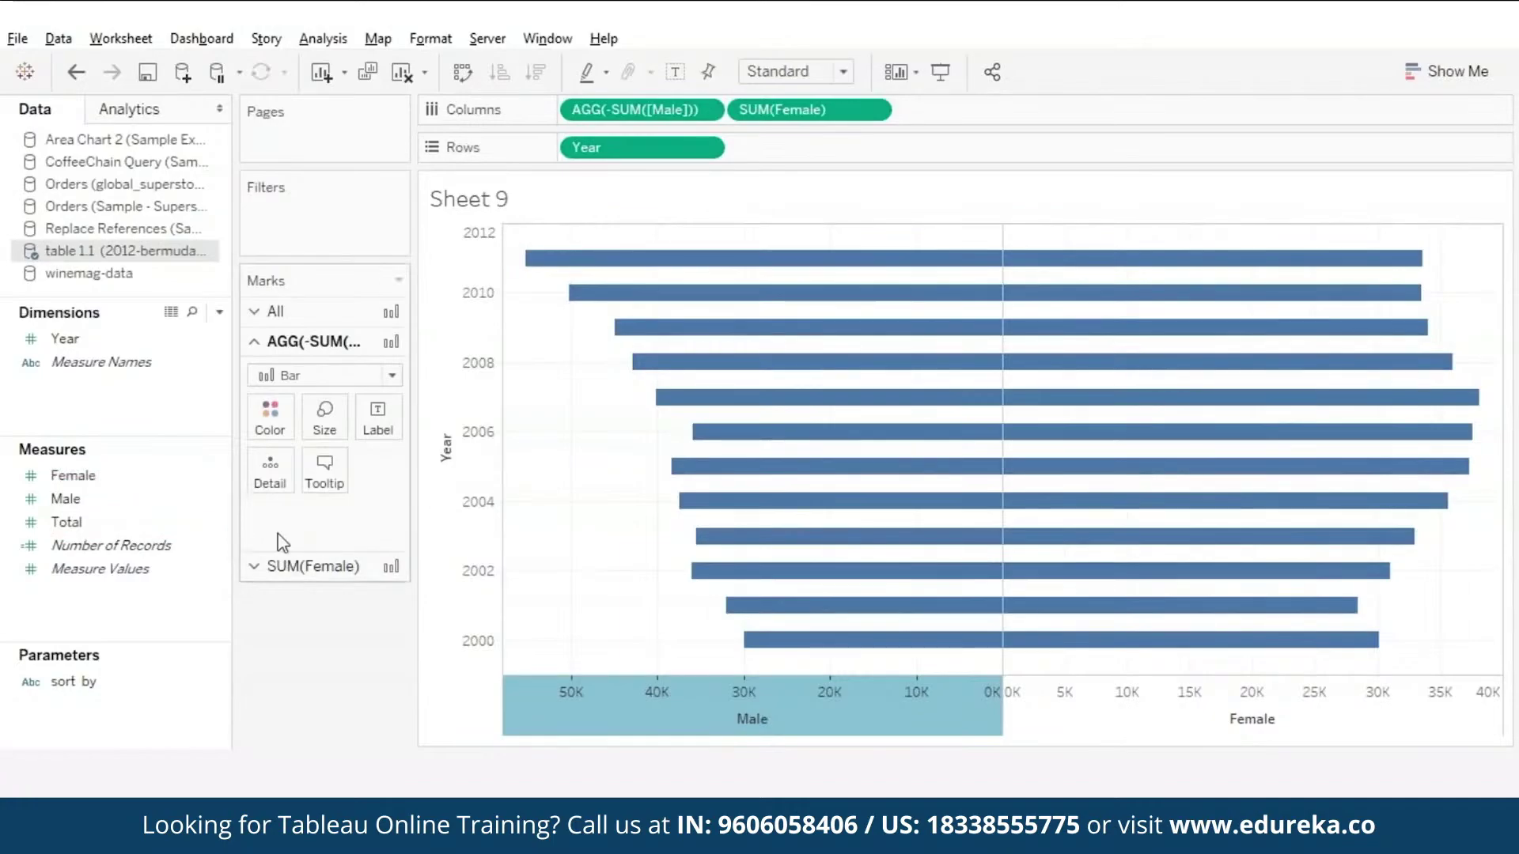
- Color the Female bars by the Female measure and the Male bars by the Male measure
left_click(308, 567)
left_click_drag(79, 481, 273, 440)
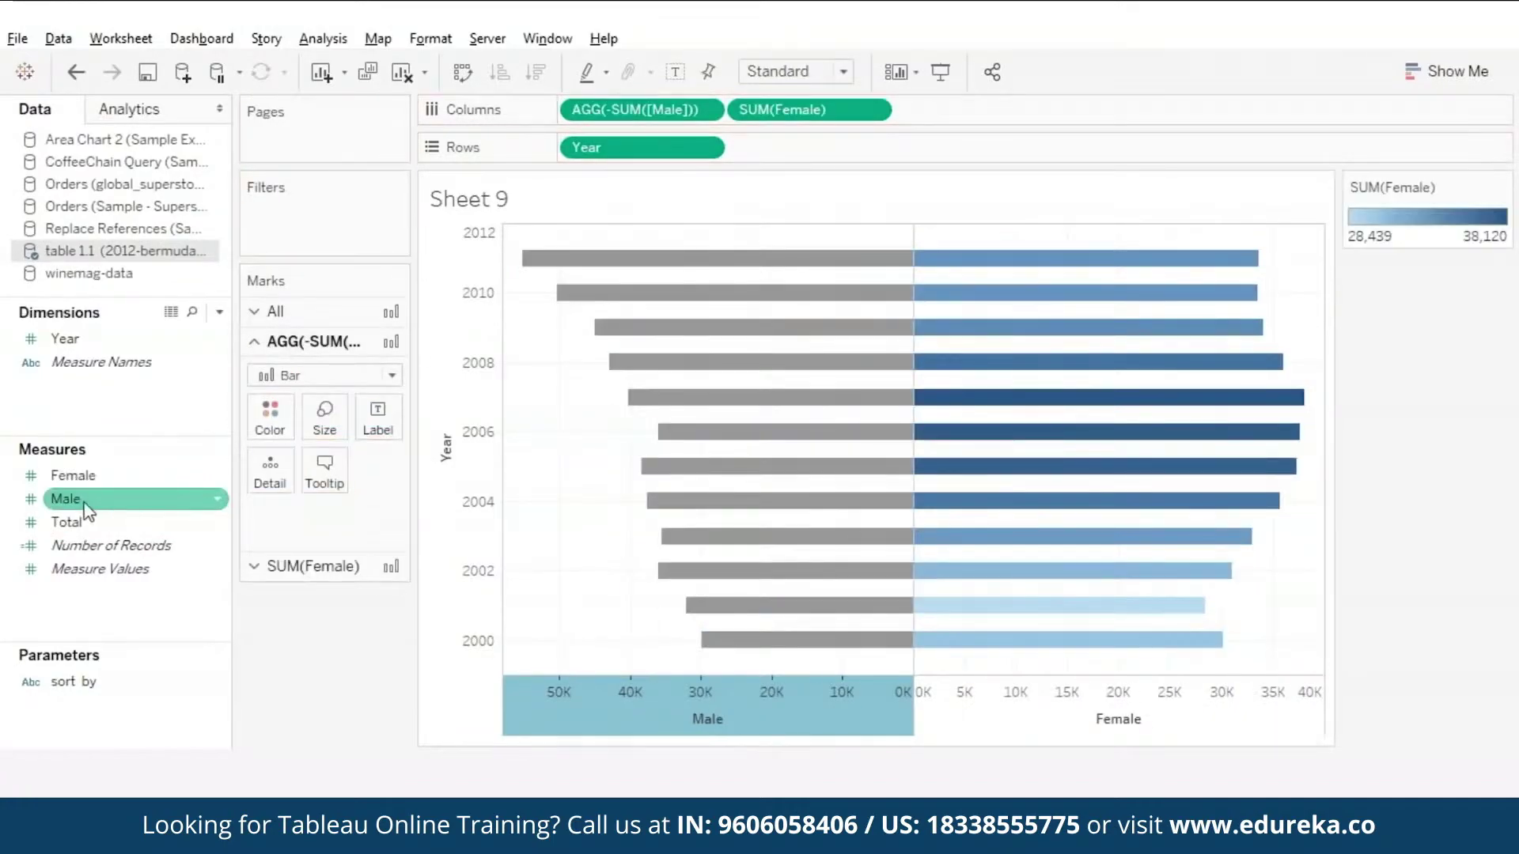
left_click_drag(64, 501, 269, 419)
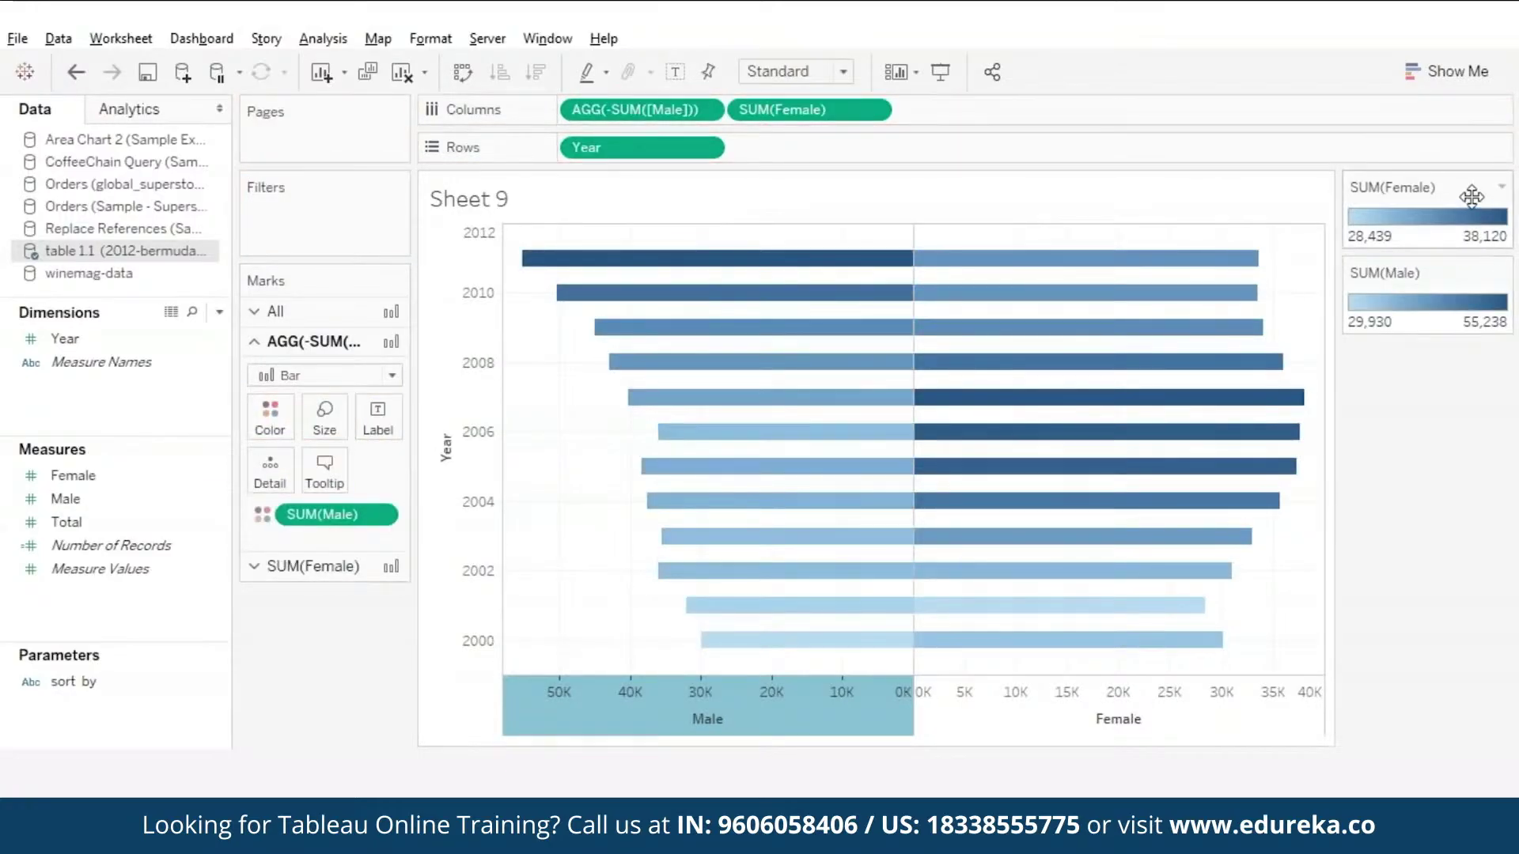
- Assign the Red palette to the SUM(Female) color legend
left_click(1501, 187)
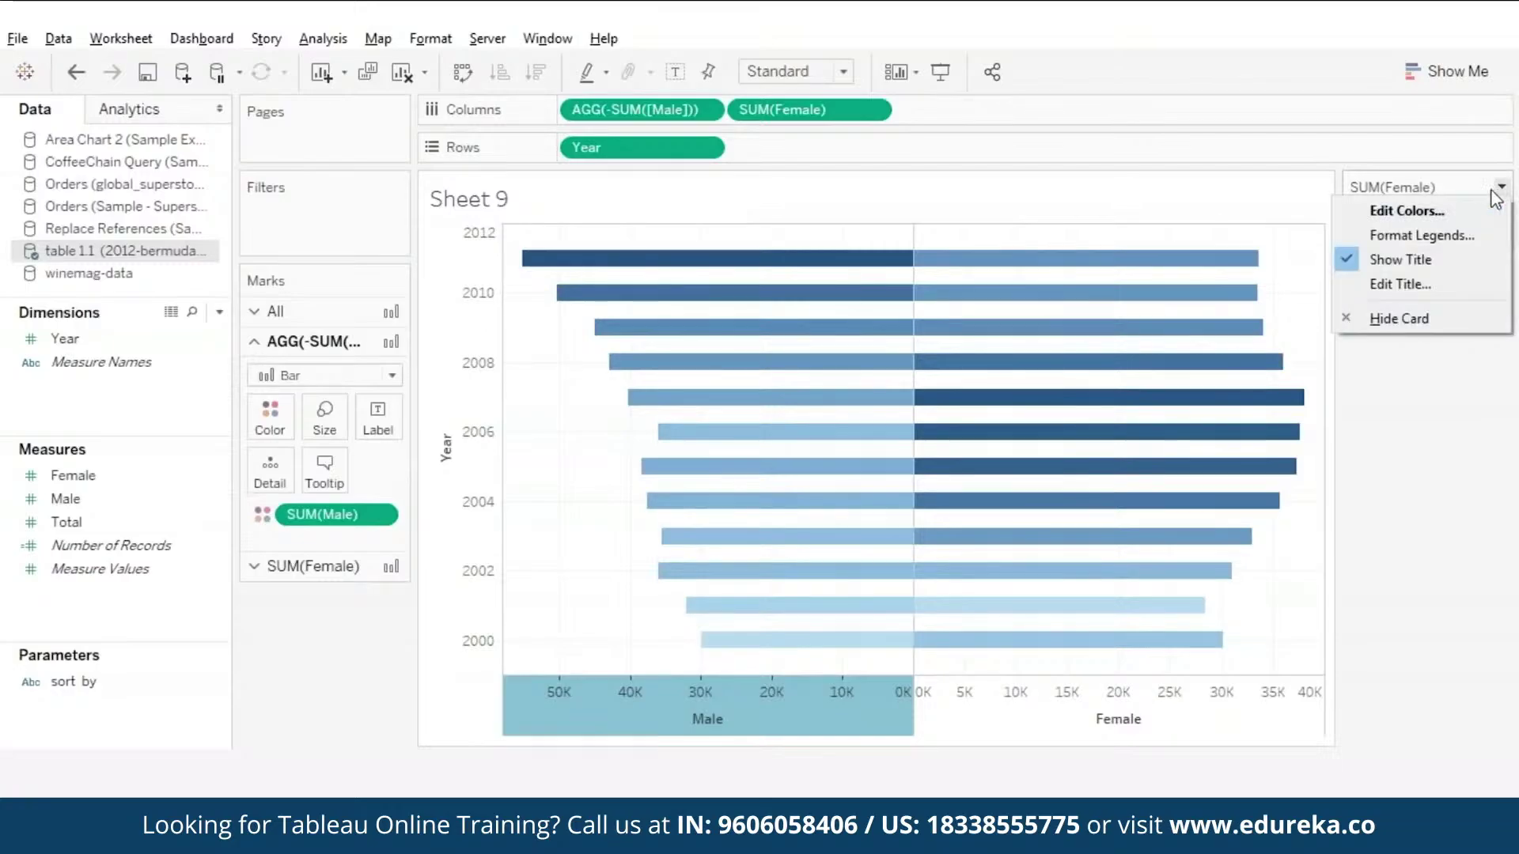
left_click(1406, 212)
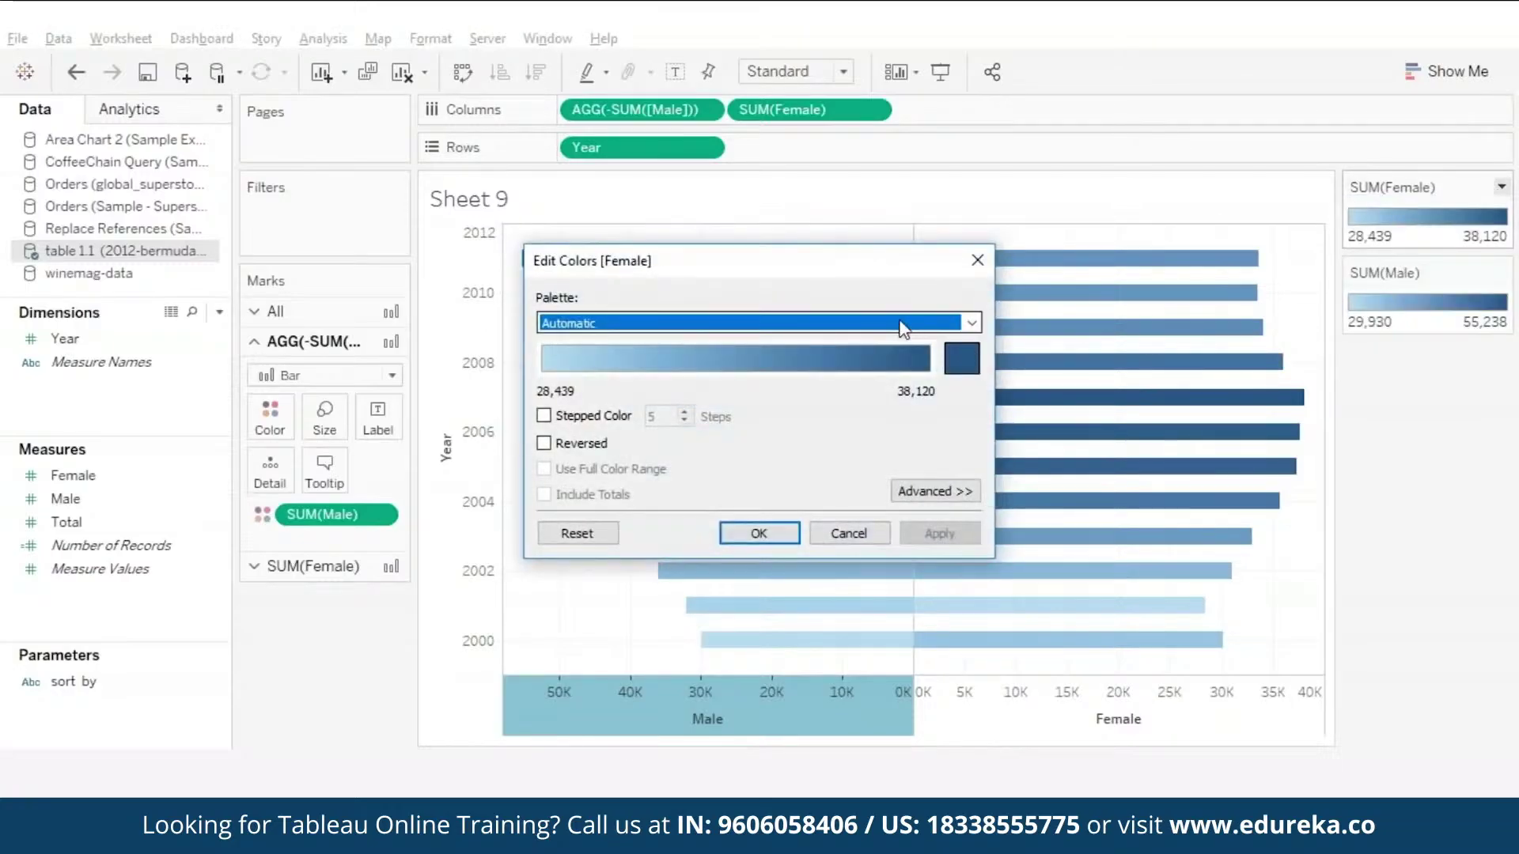
left_click(900, 324)
left_click(669, 414)
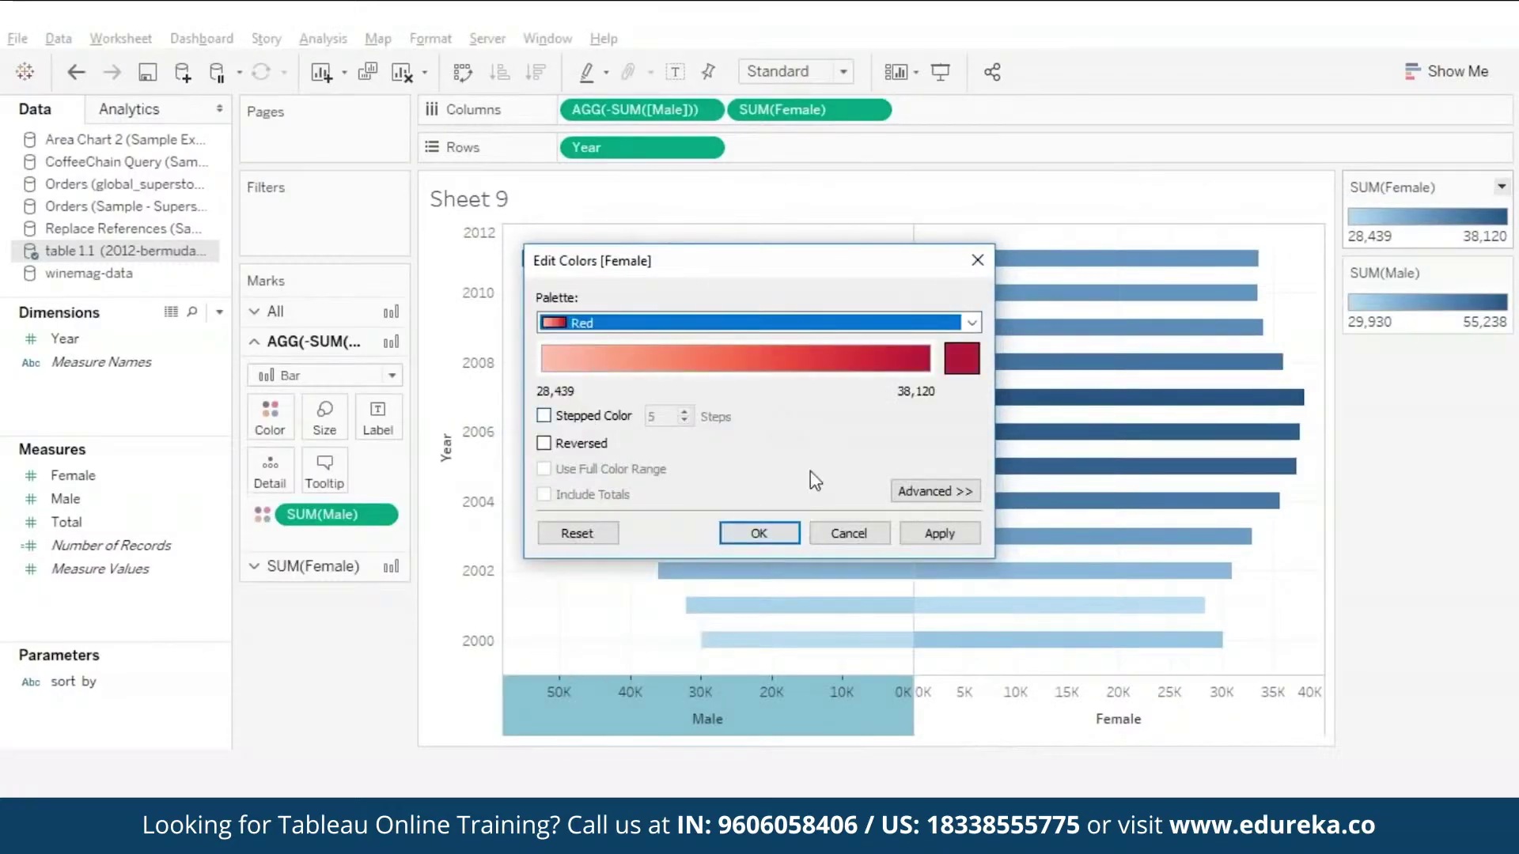
left_click(759, 535)
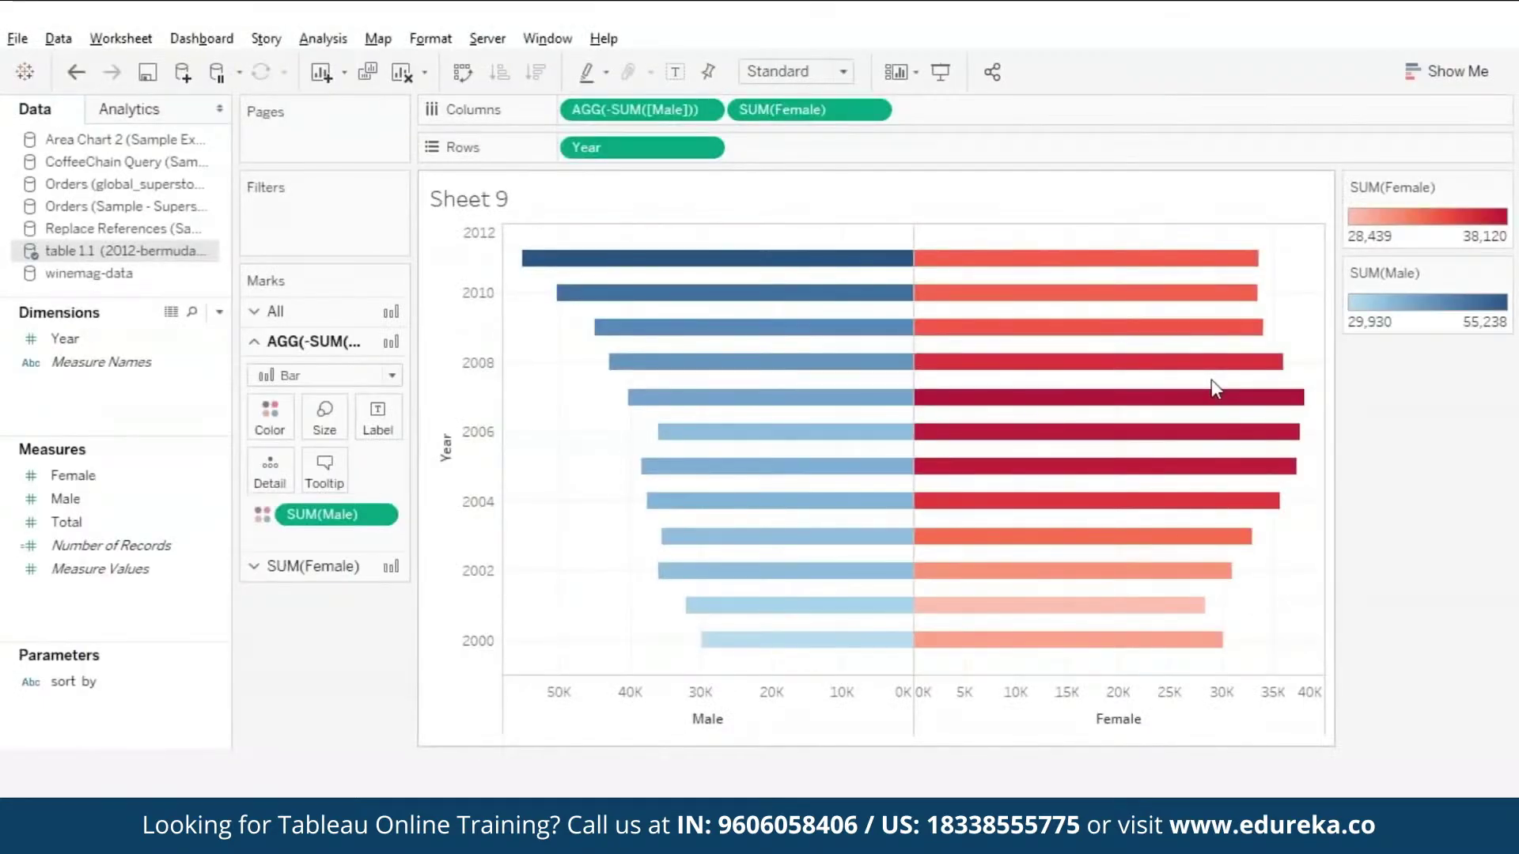
mouse_move(725, 538)
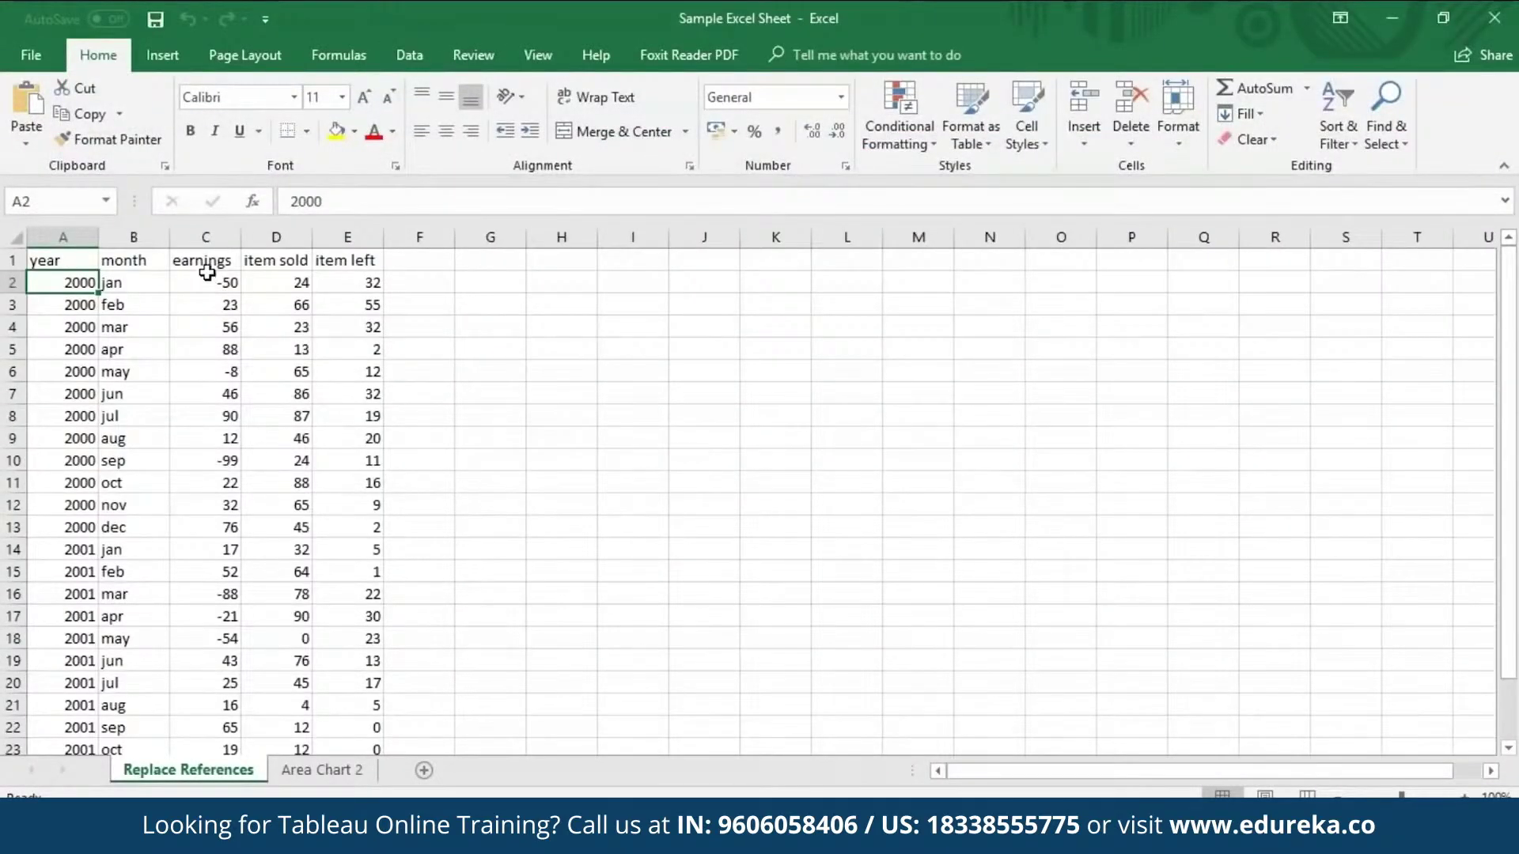
- In Excel, rename the earnings header of the Replace References sheet to profit, and save and close the workbook
left_click(207, 261)
type("profit")
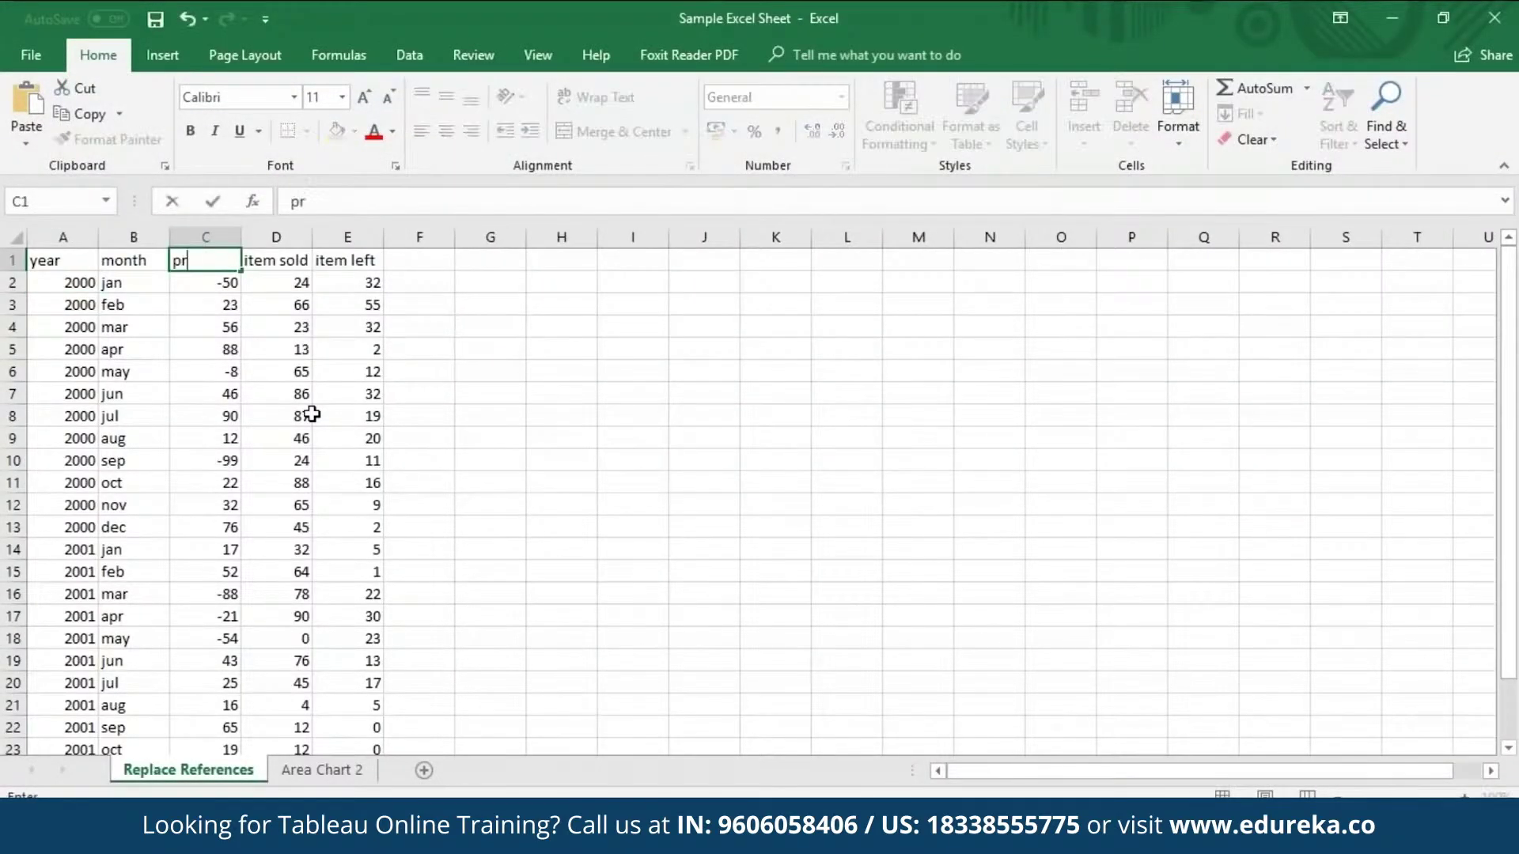
key("Return")
key("ctrl+s")
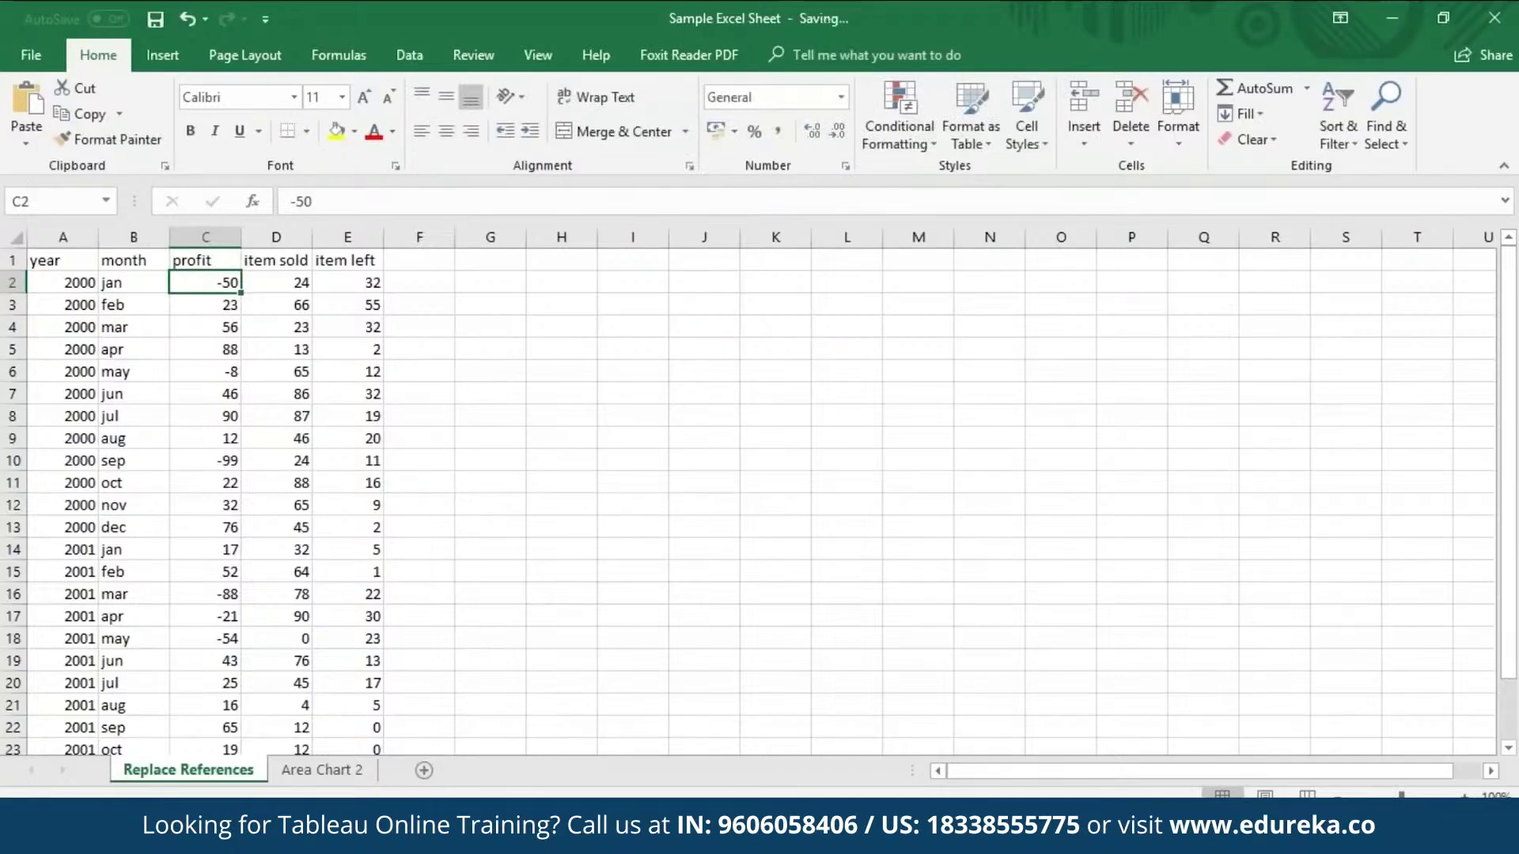
left_click(1500, 23)
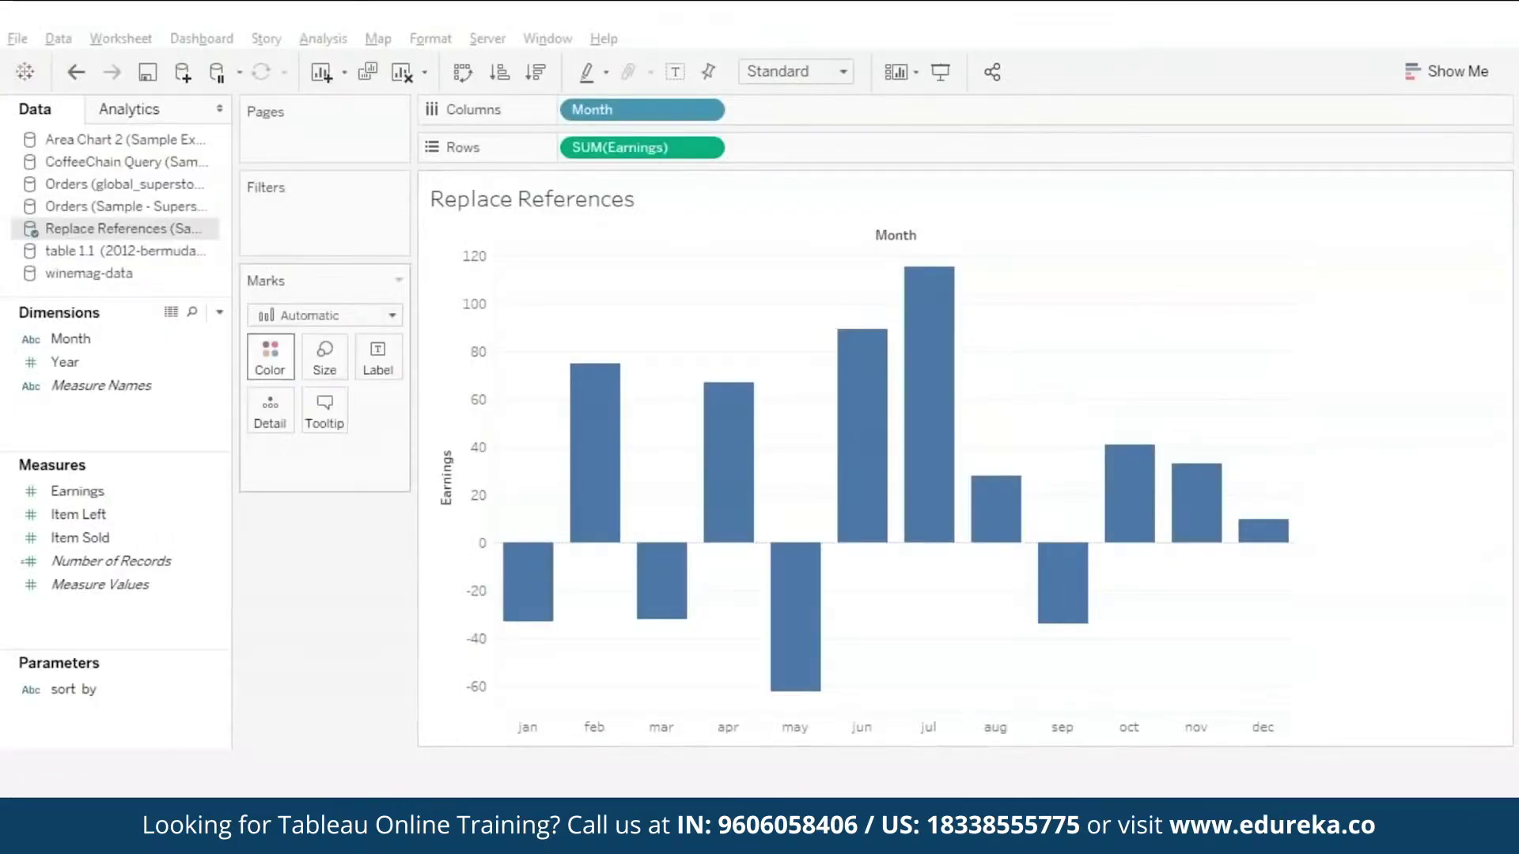
- In Tableau, refresh the Replace References data source and replace all references to the Earnings measure with profit
right_click(123, 229)
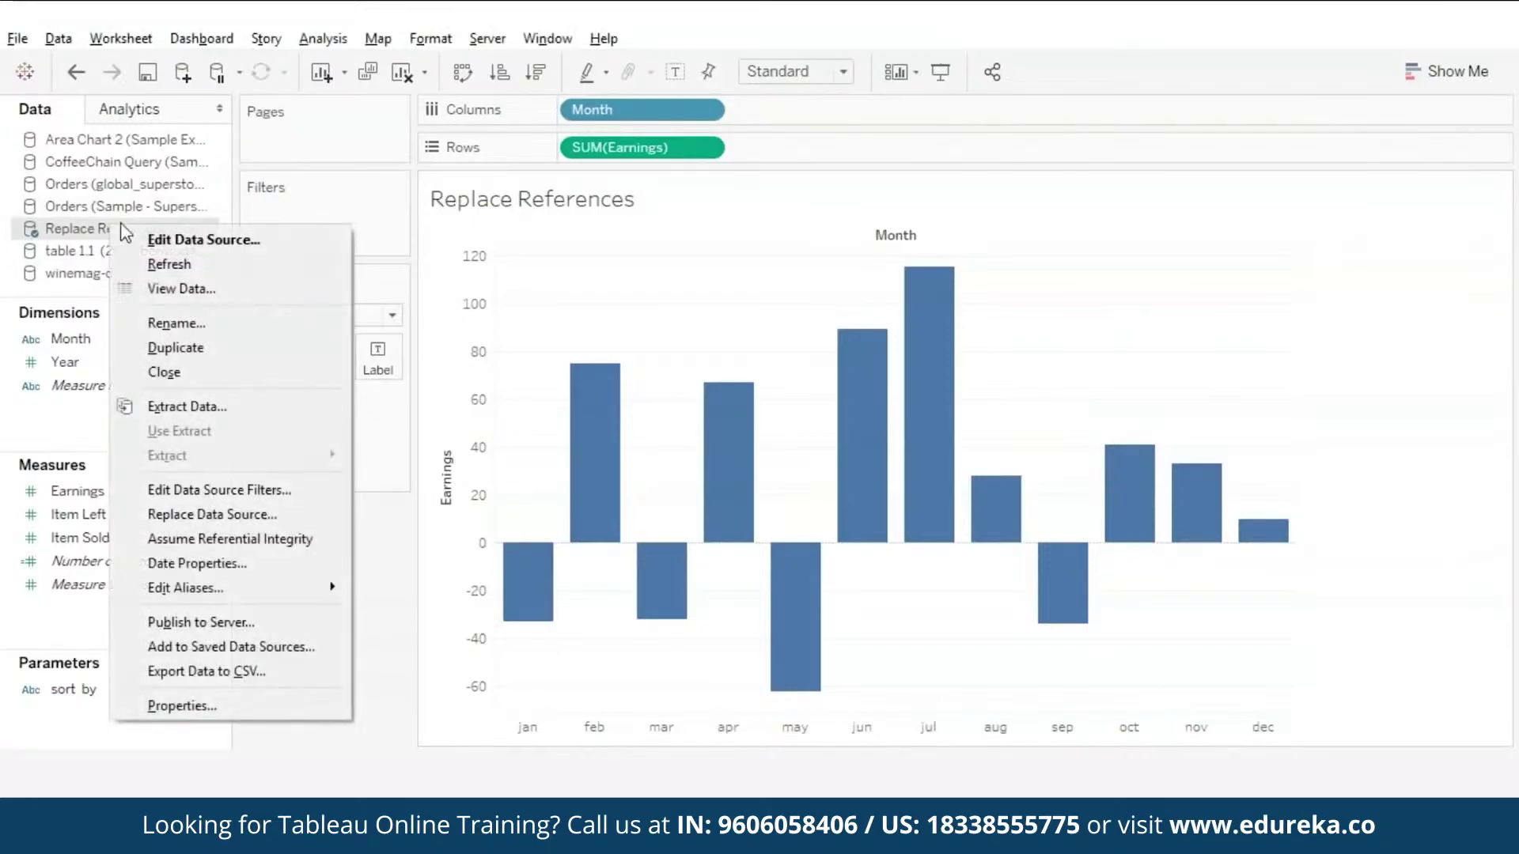
left_click(169, 264)
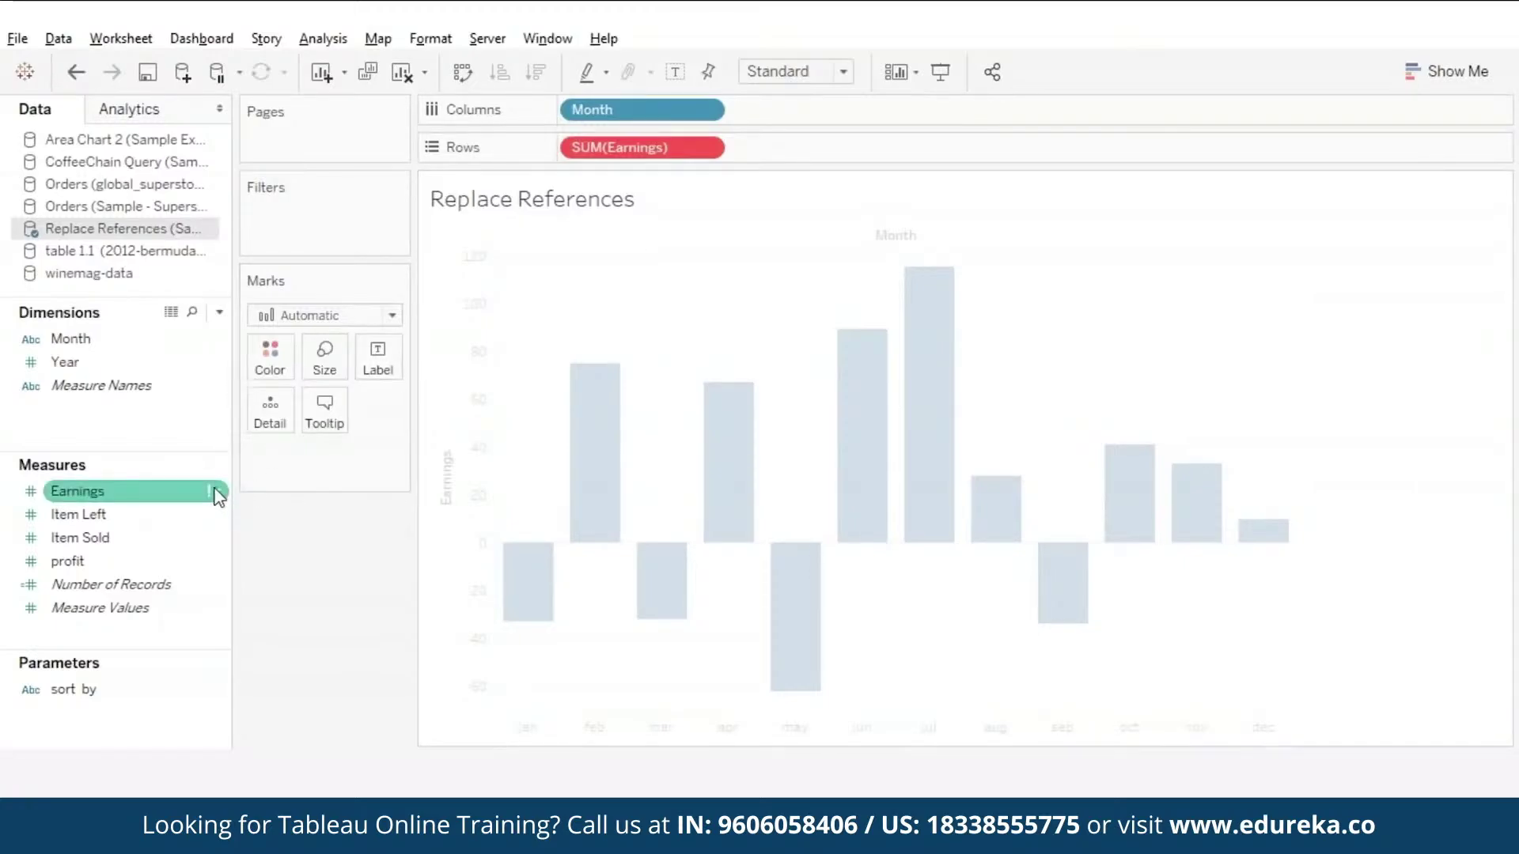
left_click(220, 499)
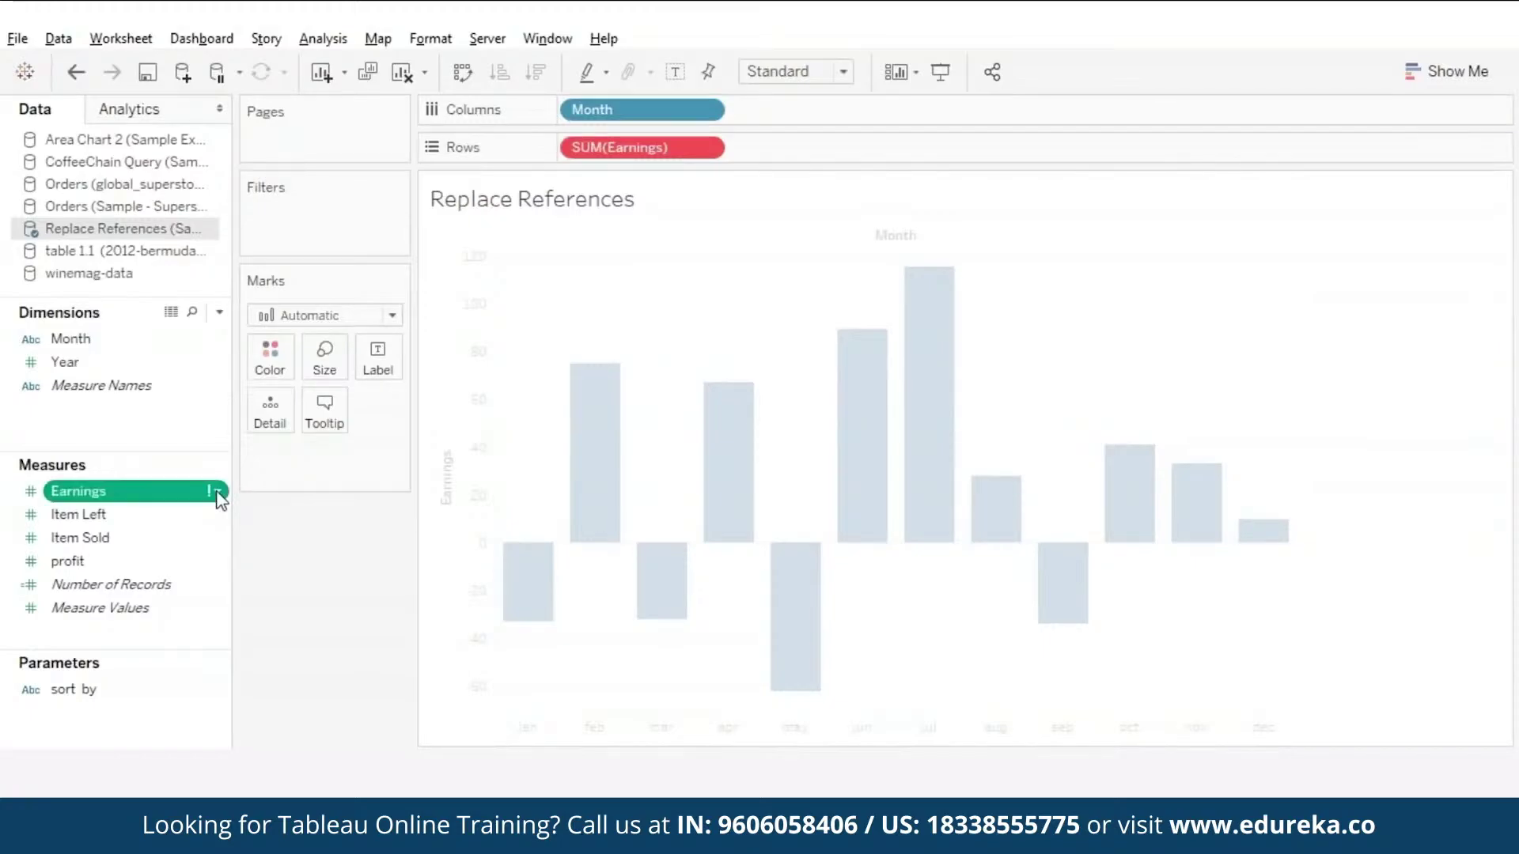
left_click(220, 499)
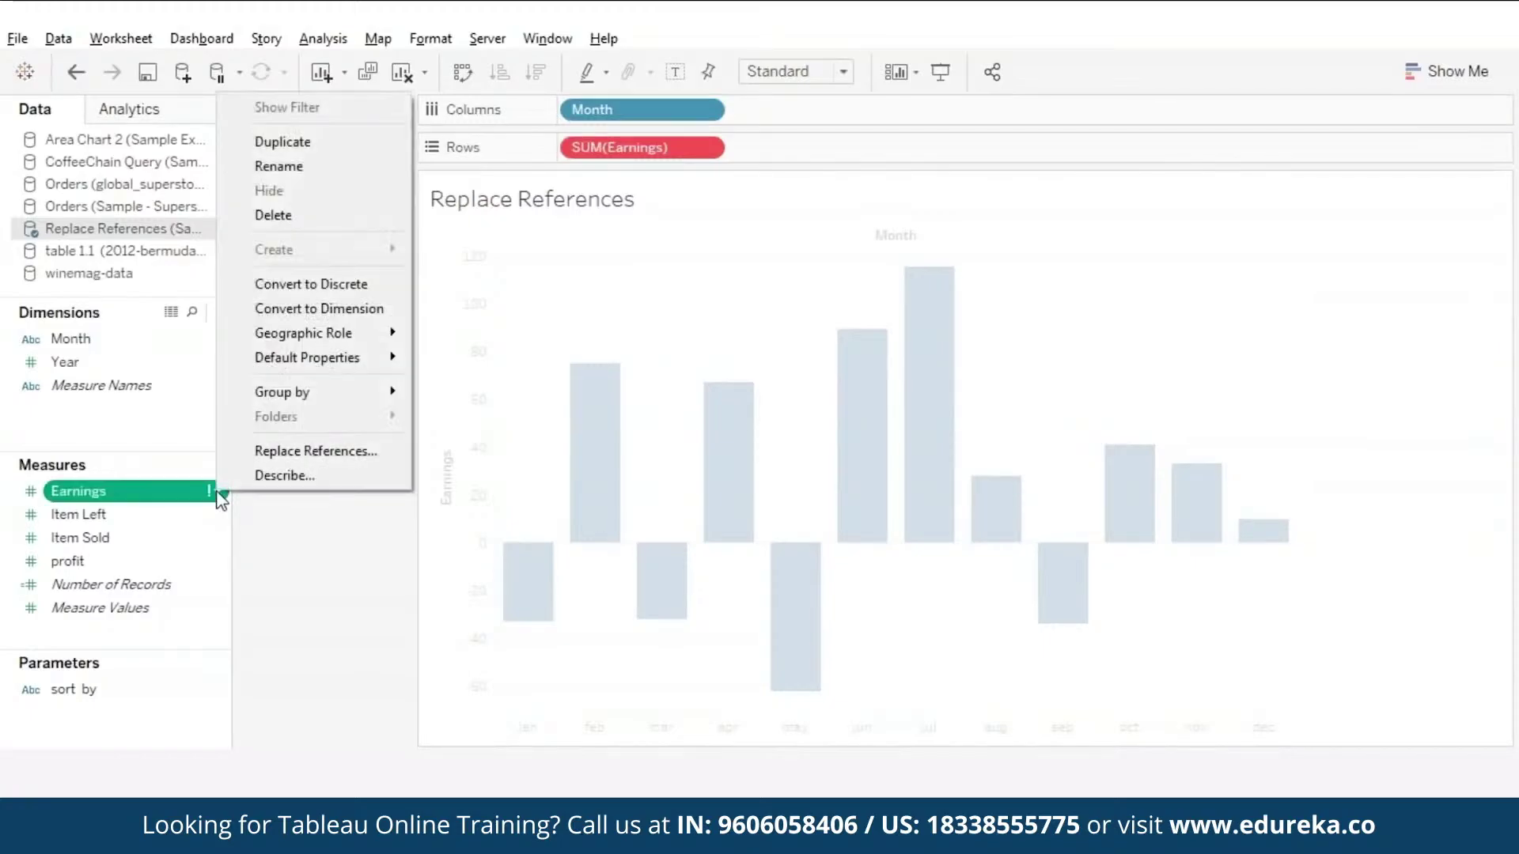
left_click(309, 455)
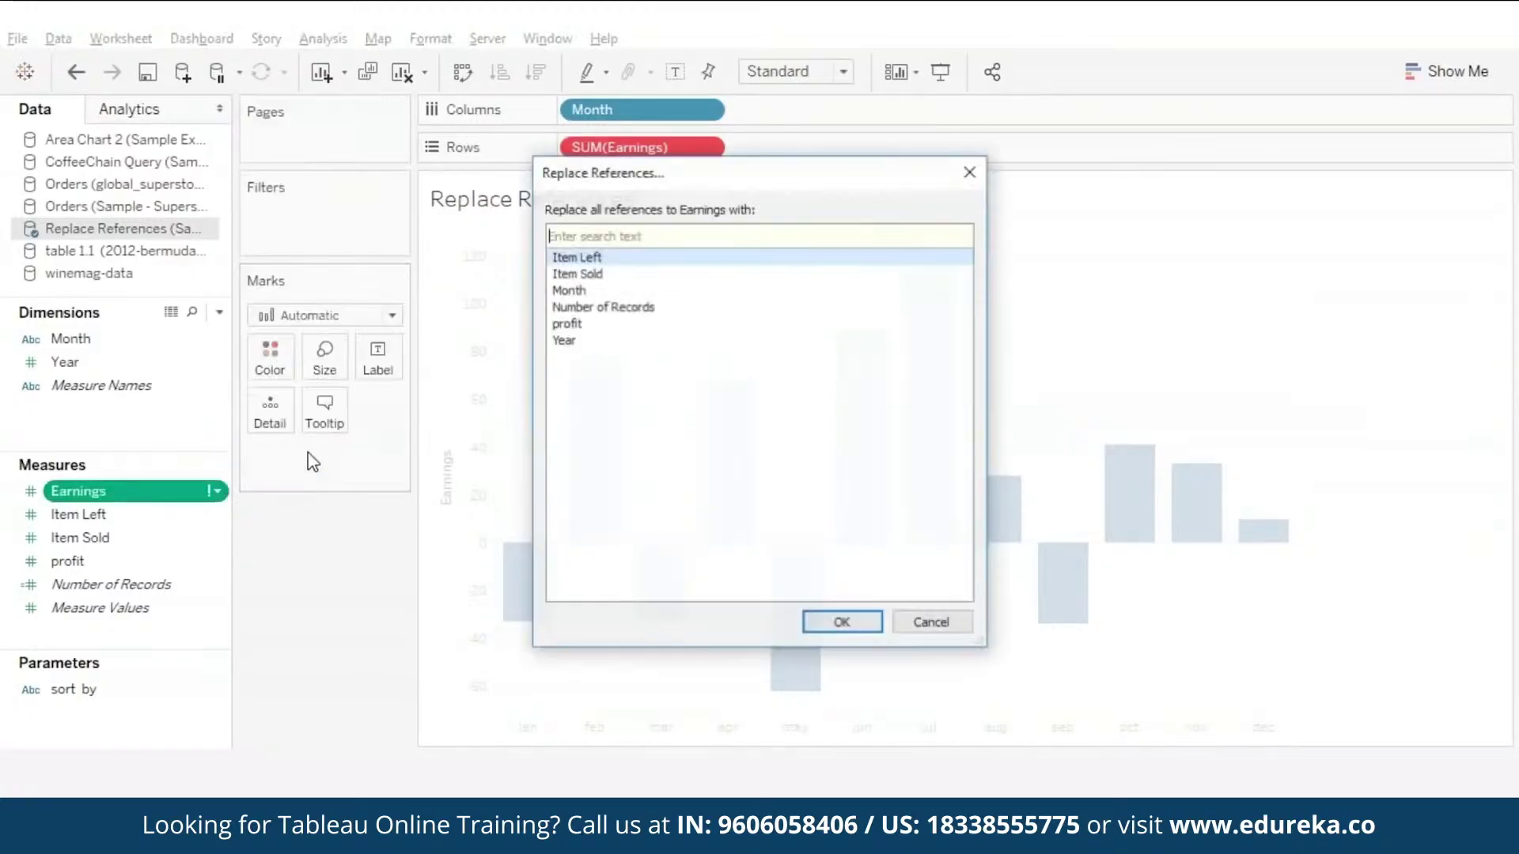
left_click(571, 331)
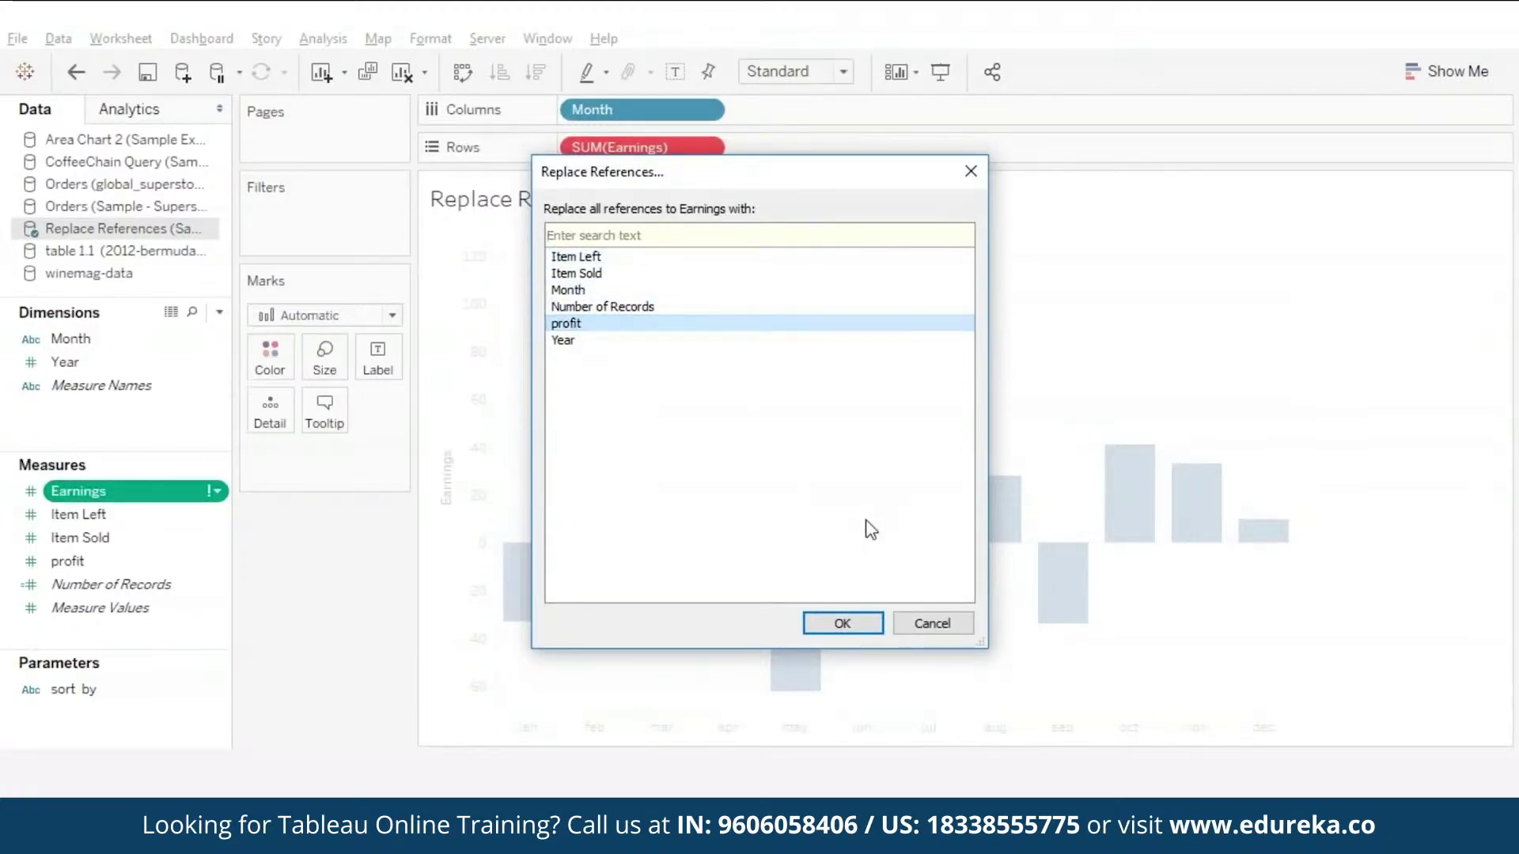
left_click(843, 624)
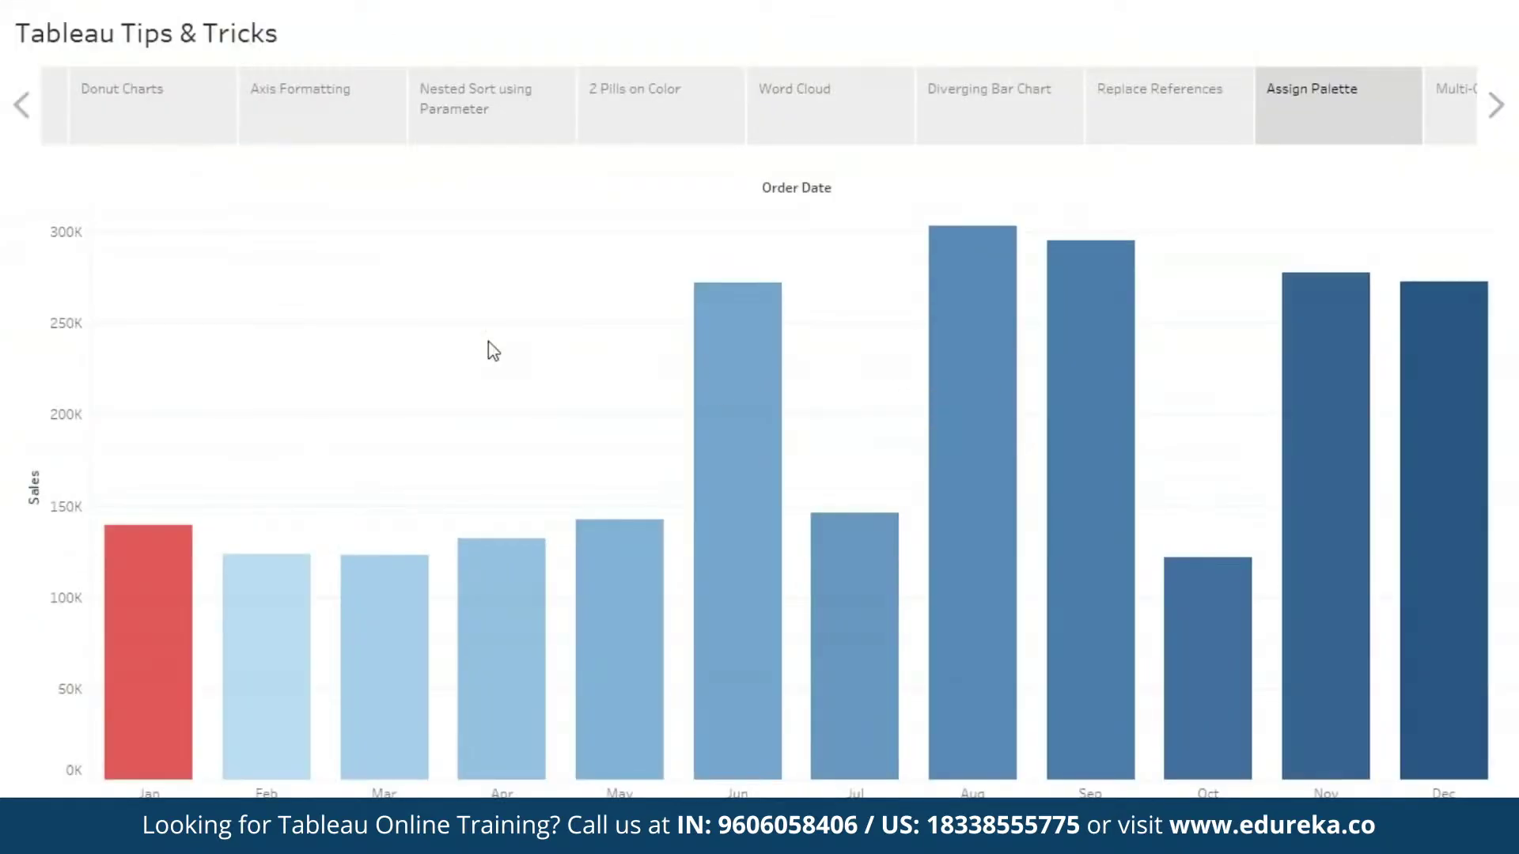
- Color the sales bars by month of Order Date and assign the Blue palette to all months from January to December
mouse_move(174, 613)
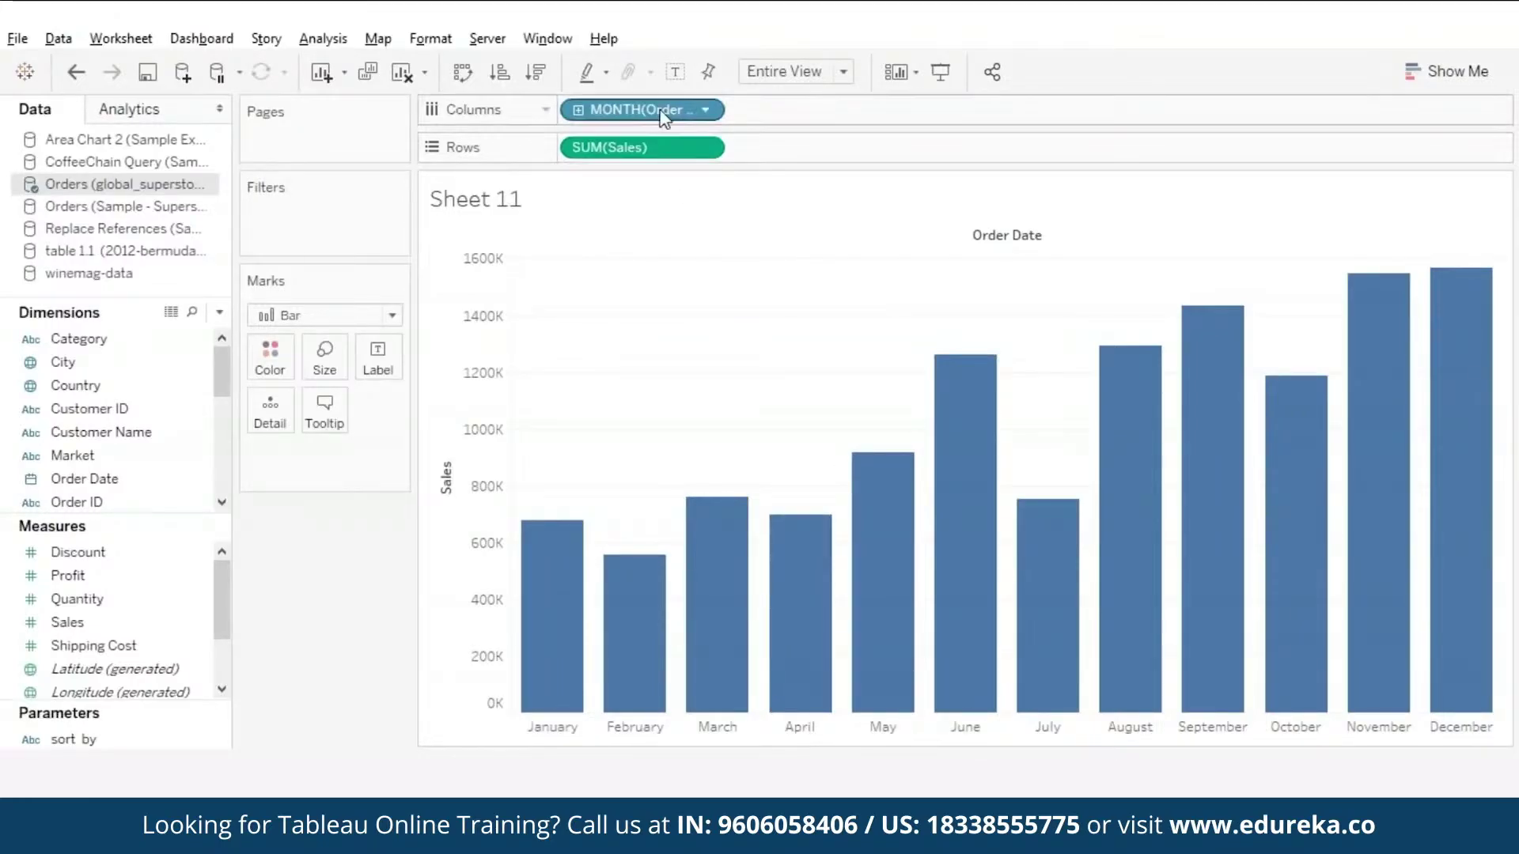
left_click_drag(663, 117, 271, 359)
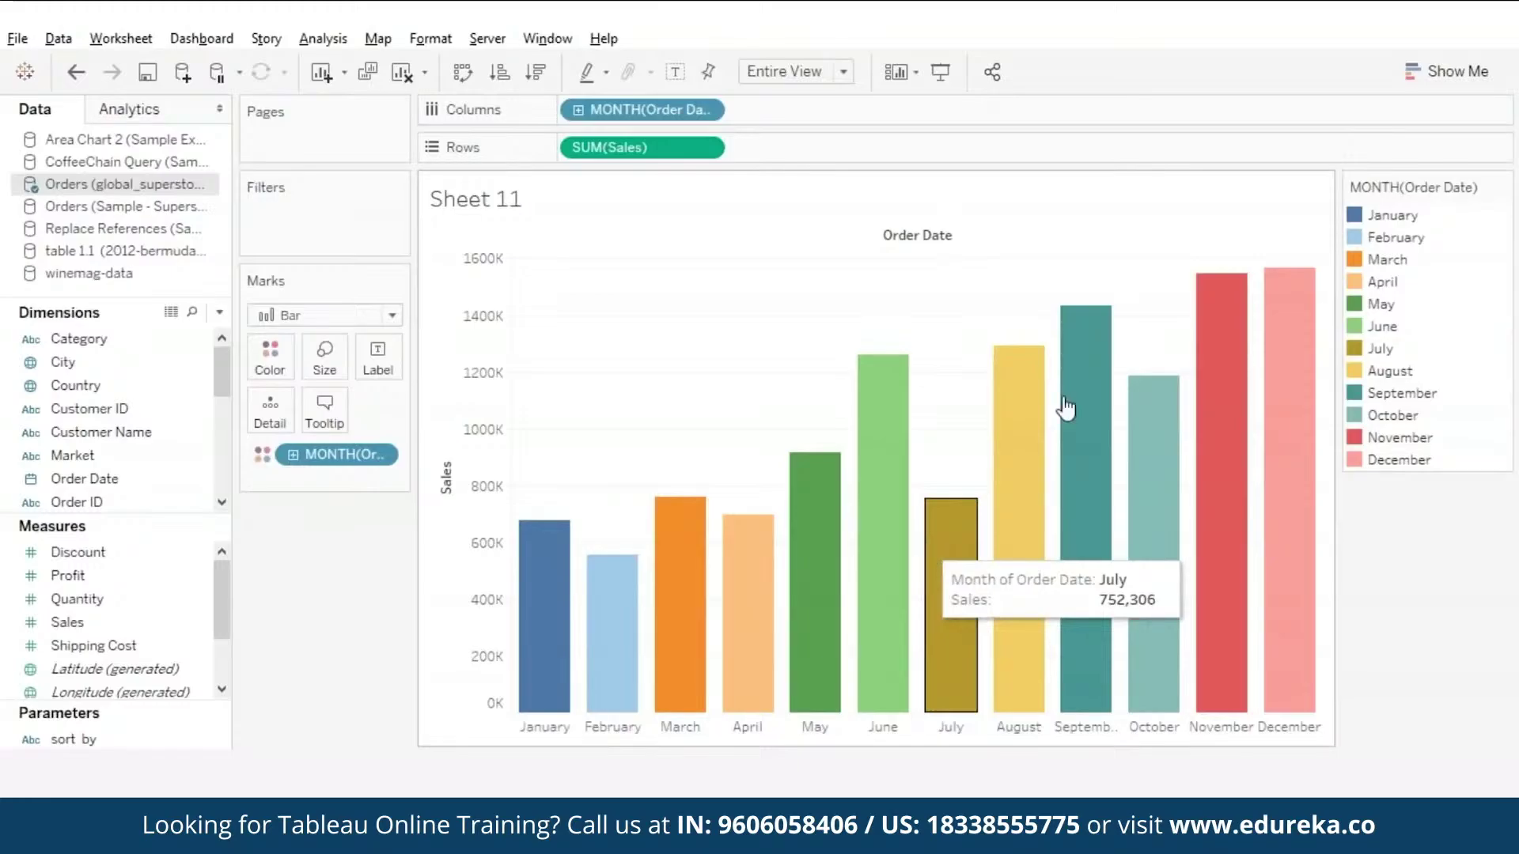
left_click(1502, 187)
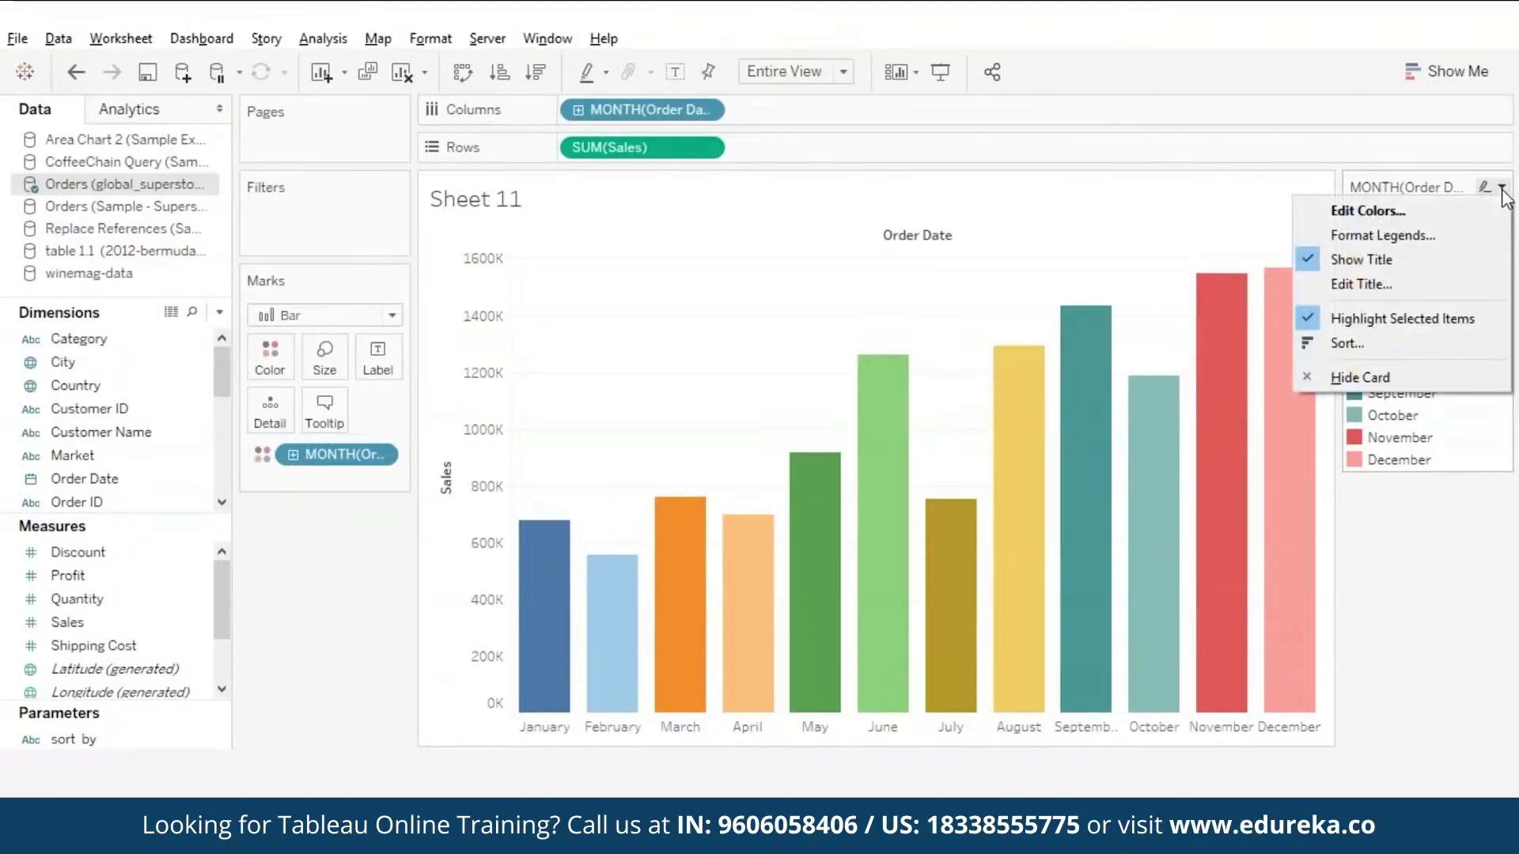
left_click(1363, 212)
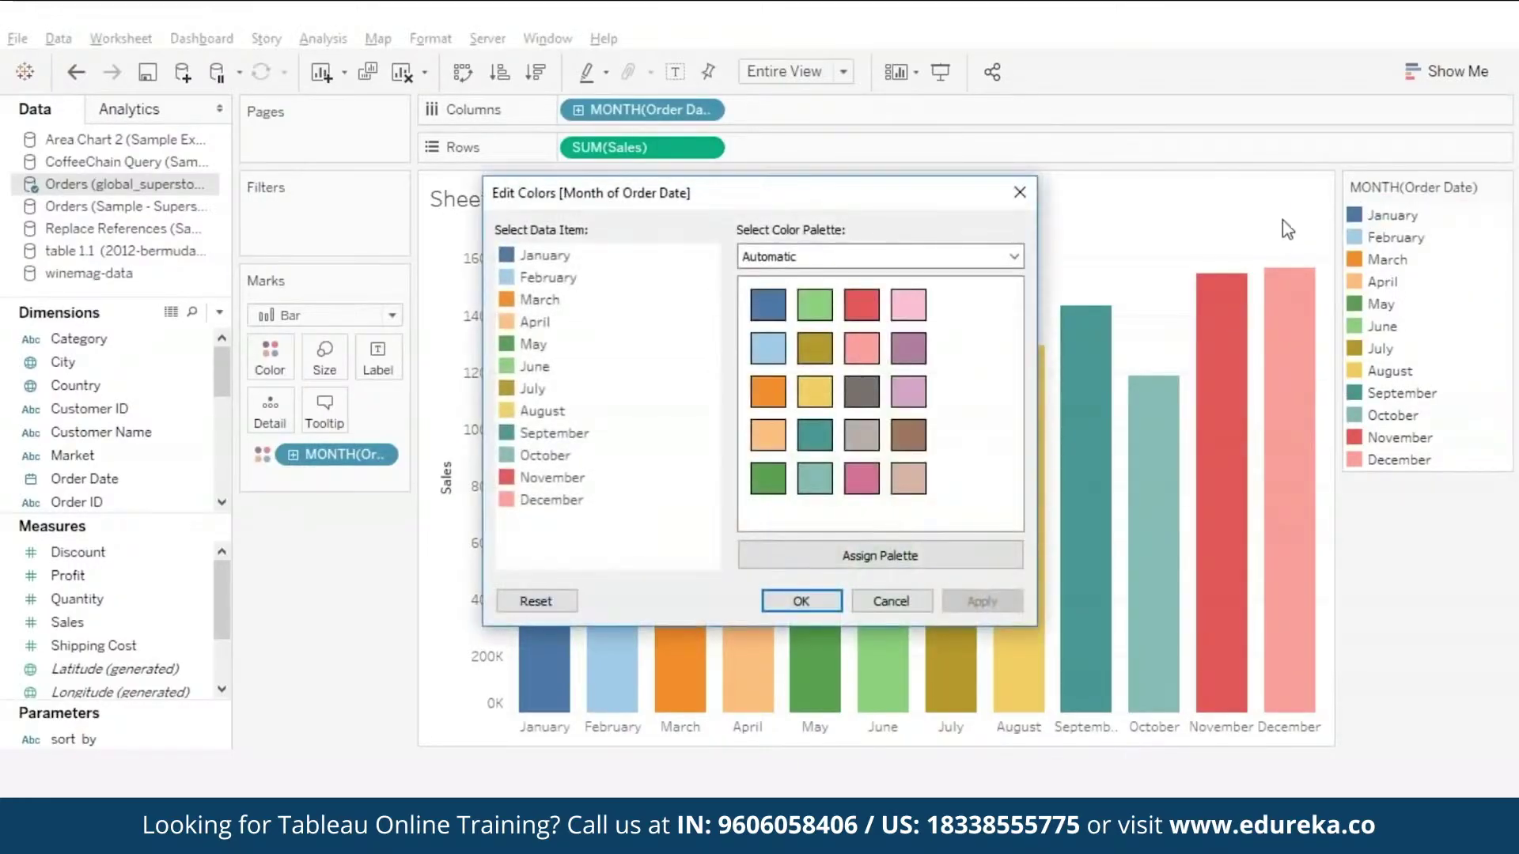
left_click(1014, 256)
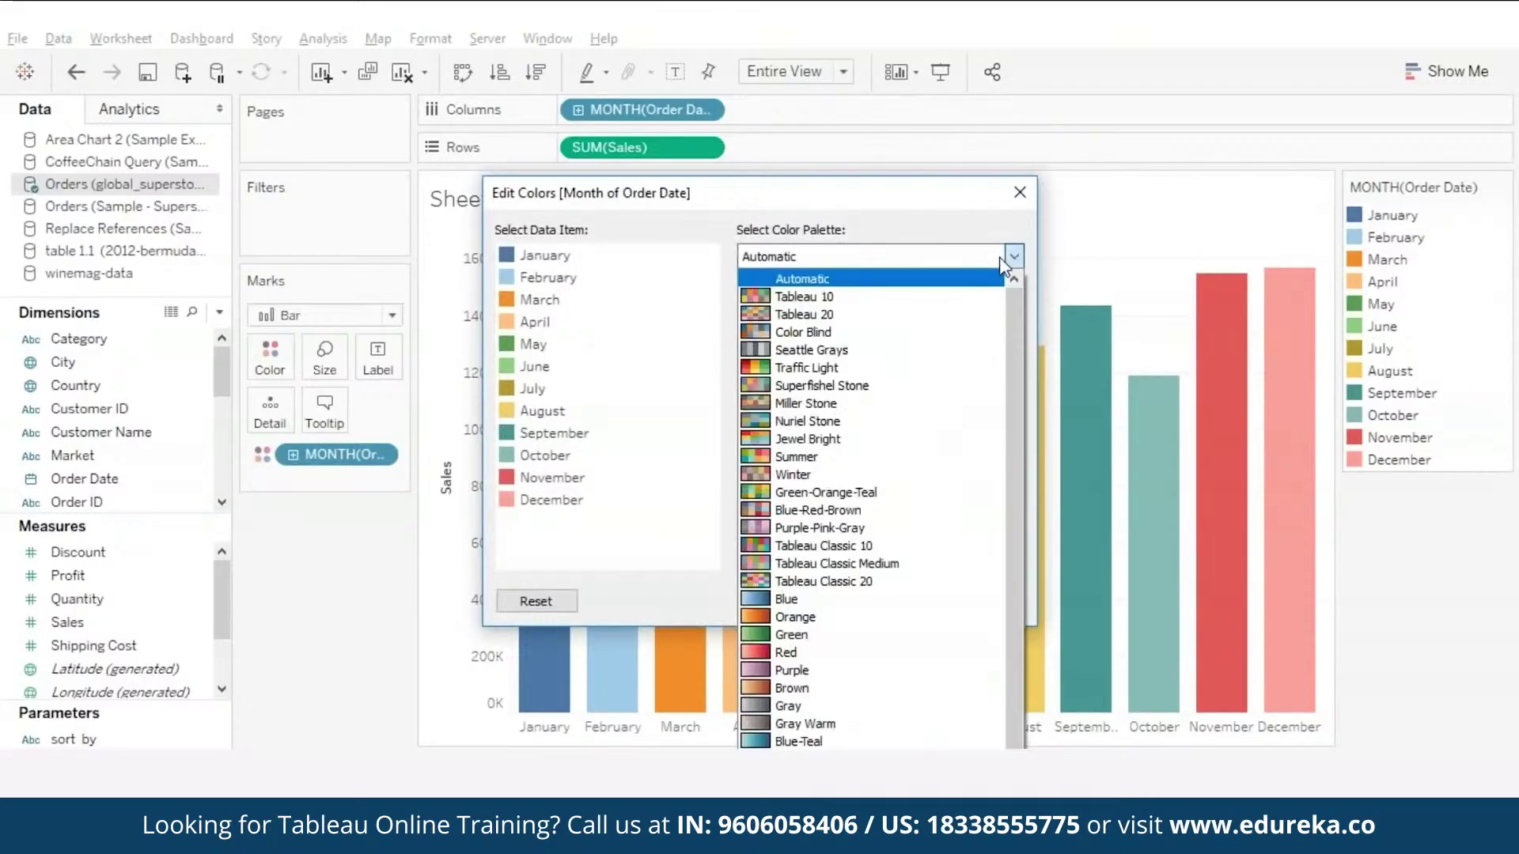
left_click(785, 600)
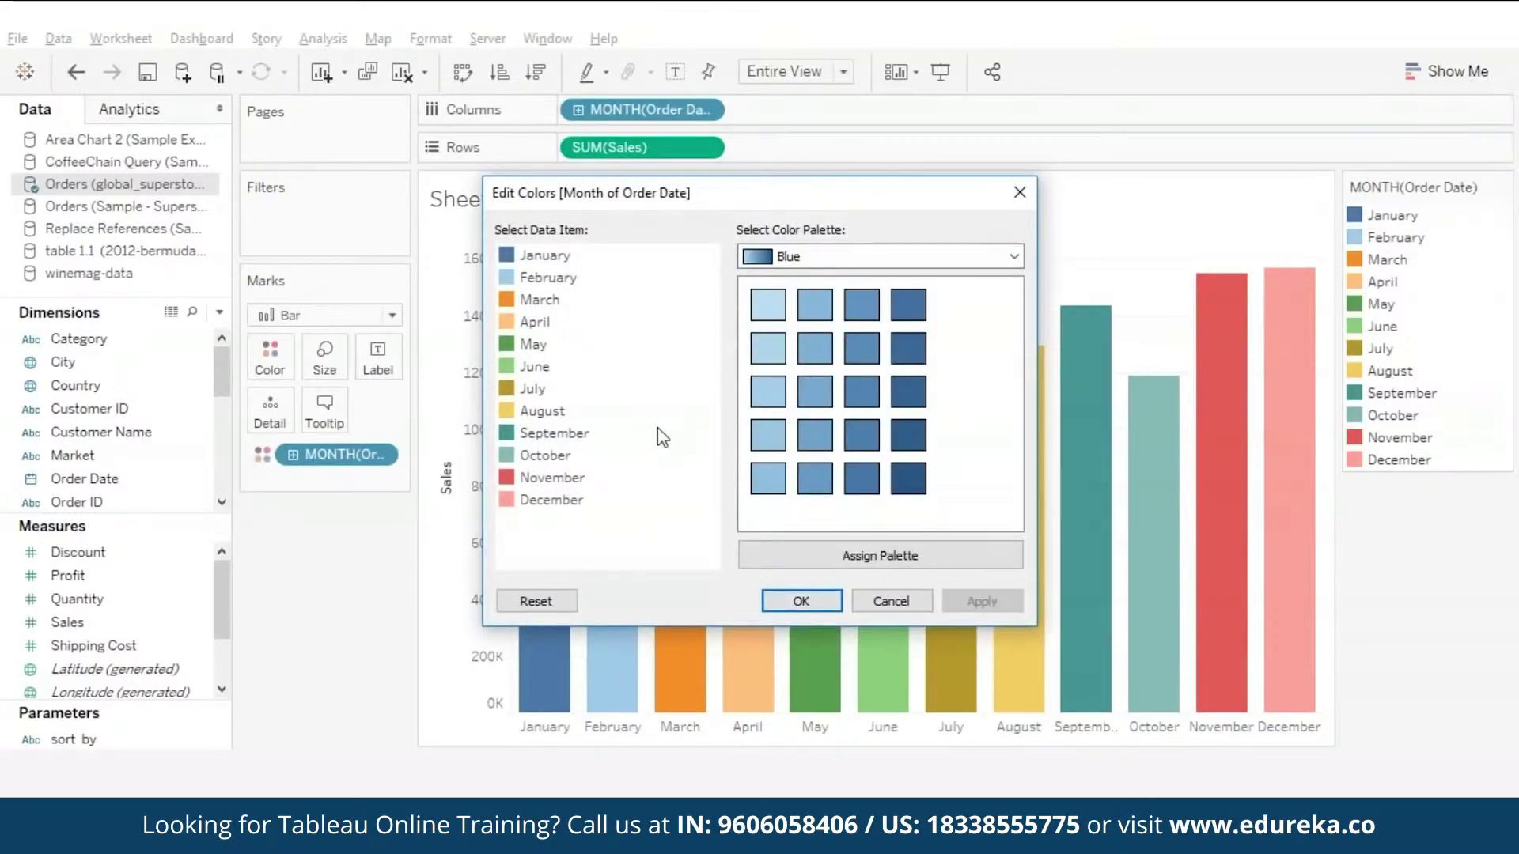
left_click(556, 255)
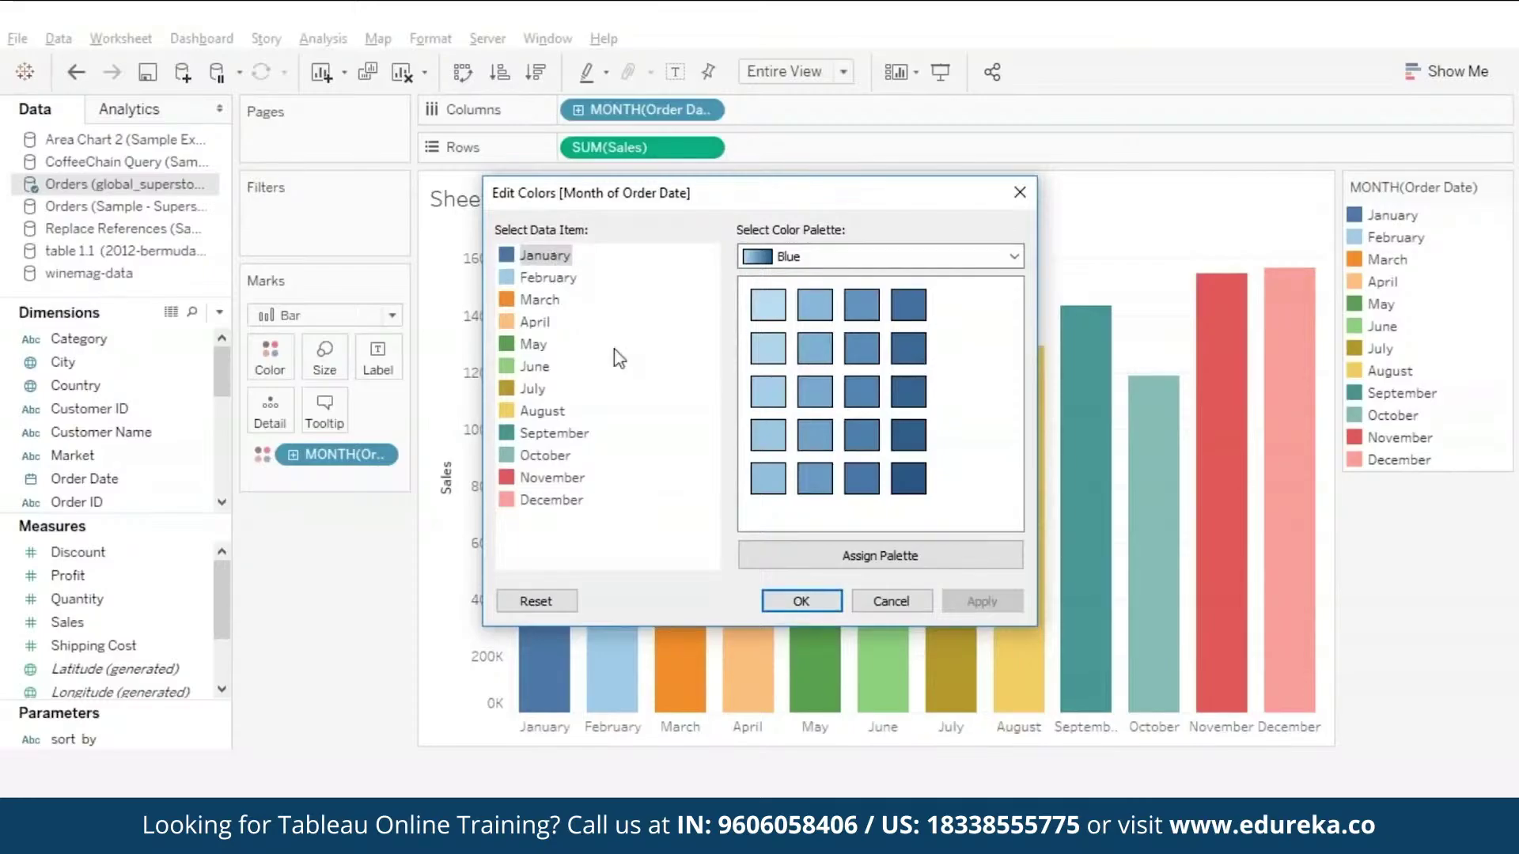
left_click(546, 500, "shift")
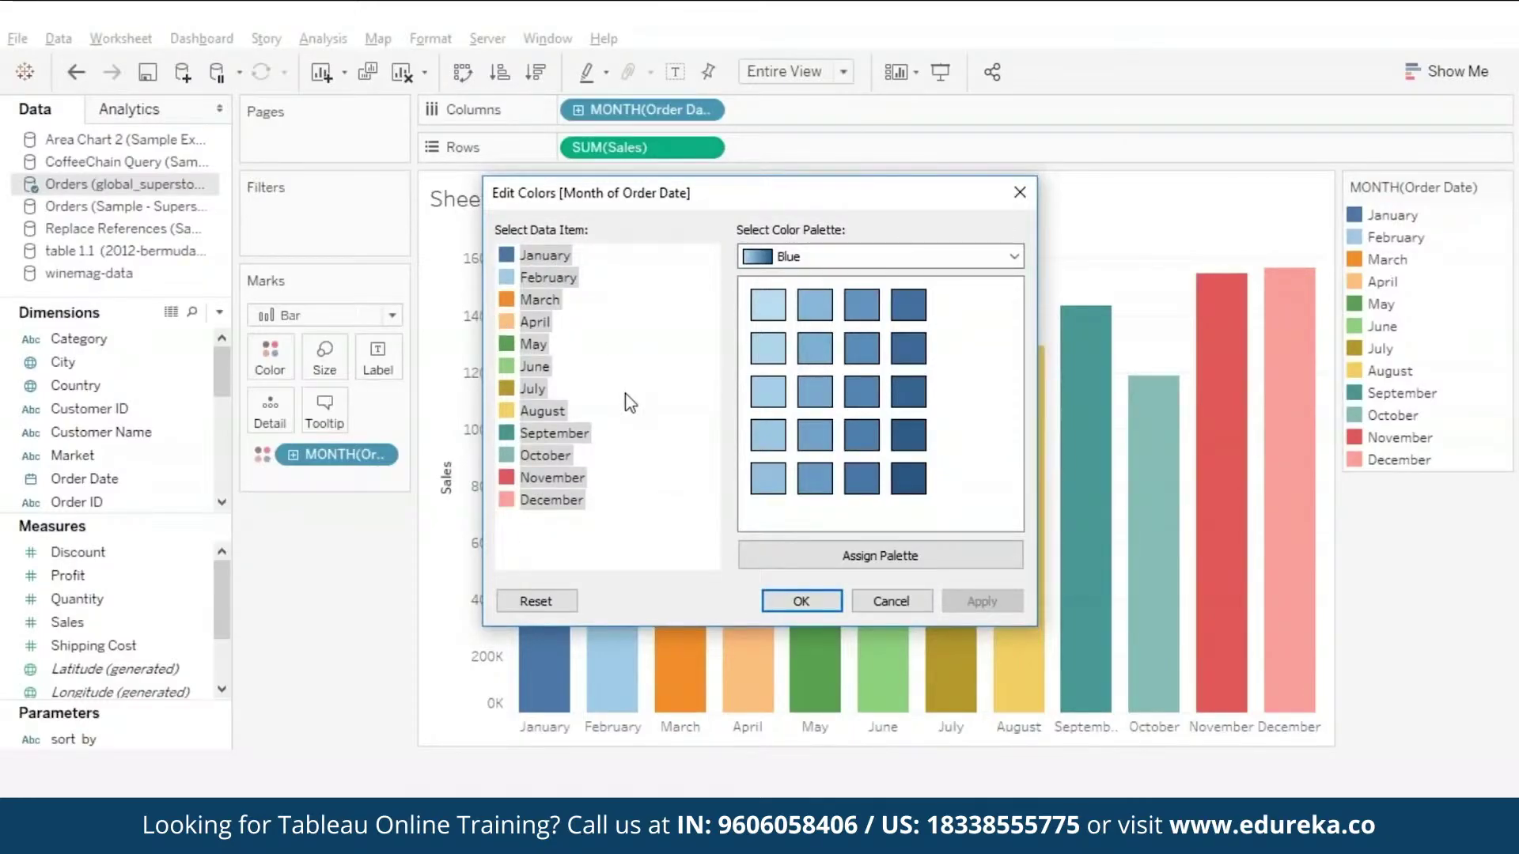
left_click(871, 560)
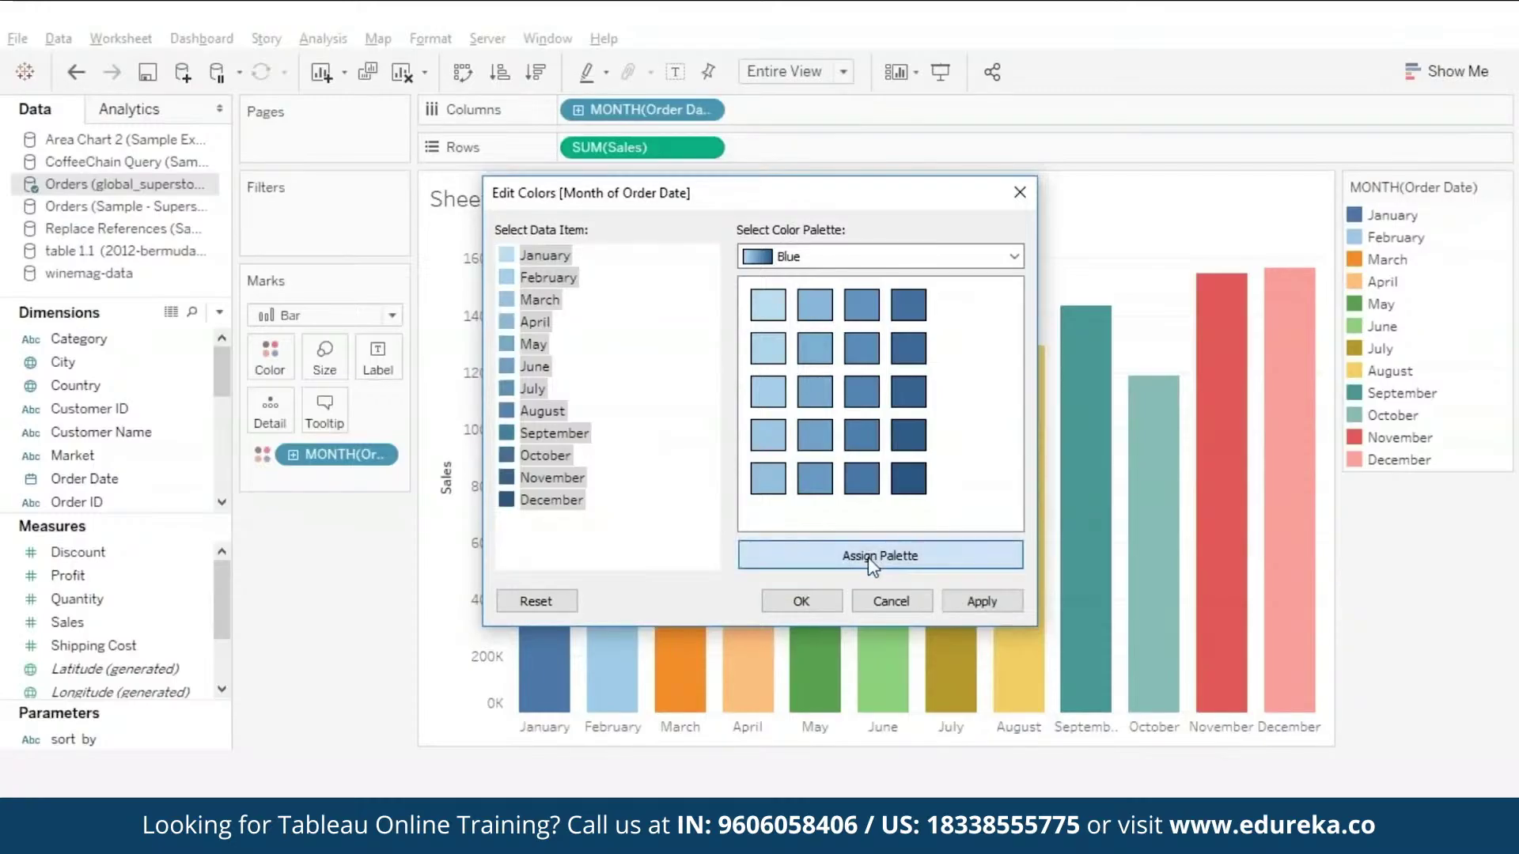
left_click(969, 613)
- Set January's color to red from the Tableau 10 palette and accept the color changes
left_click_drag(795, 184, 420, 45)
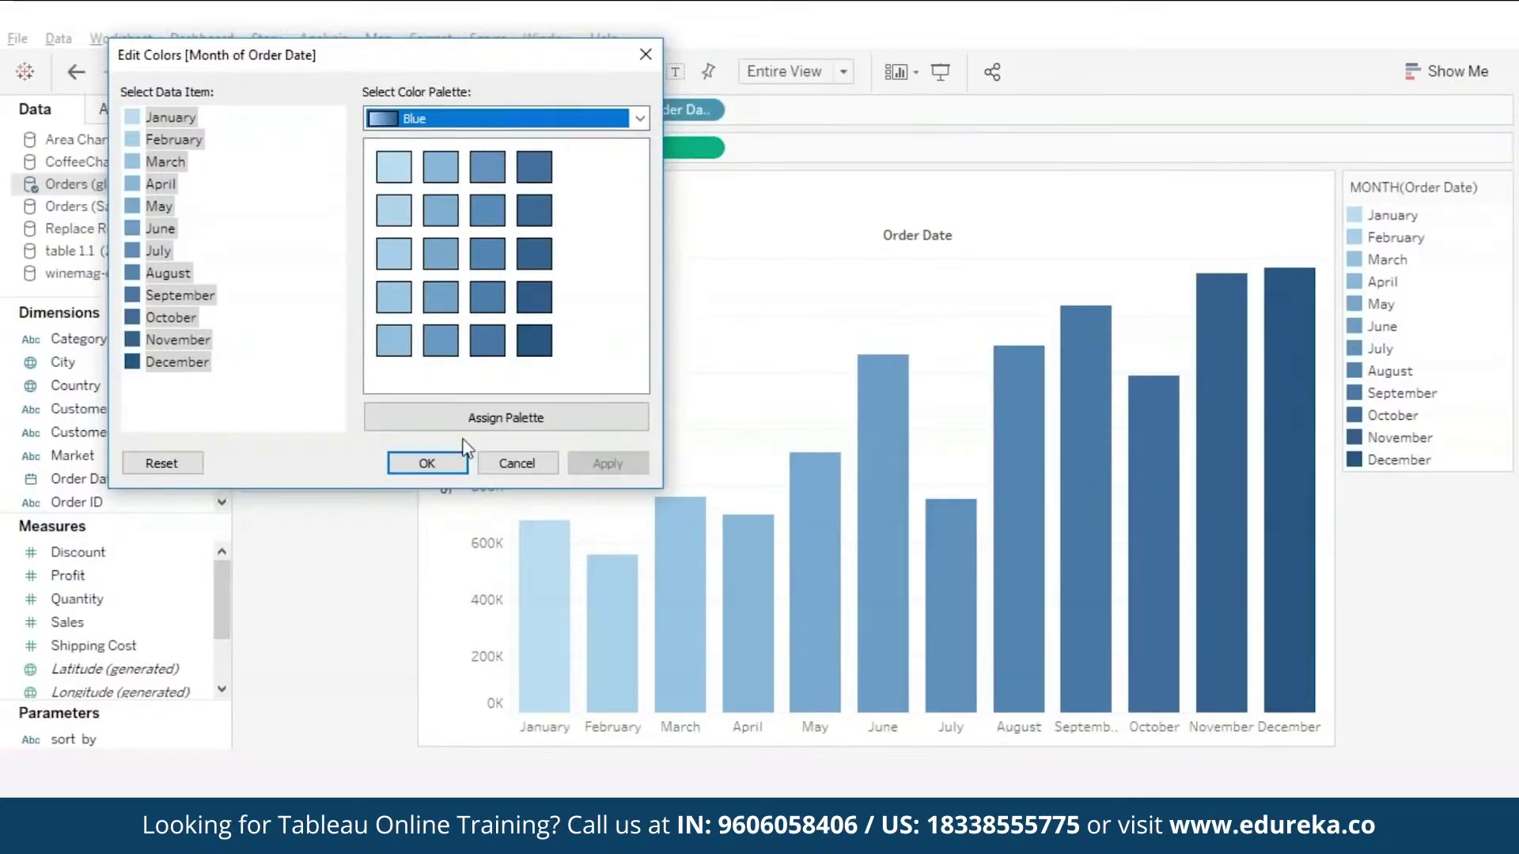
left_click(221, 120)
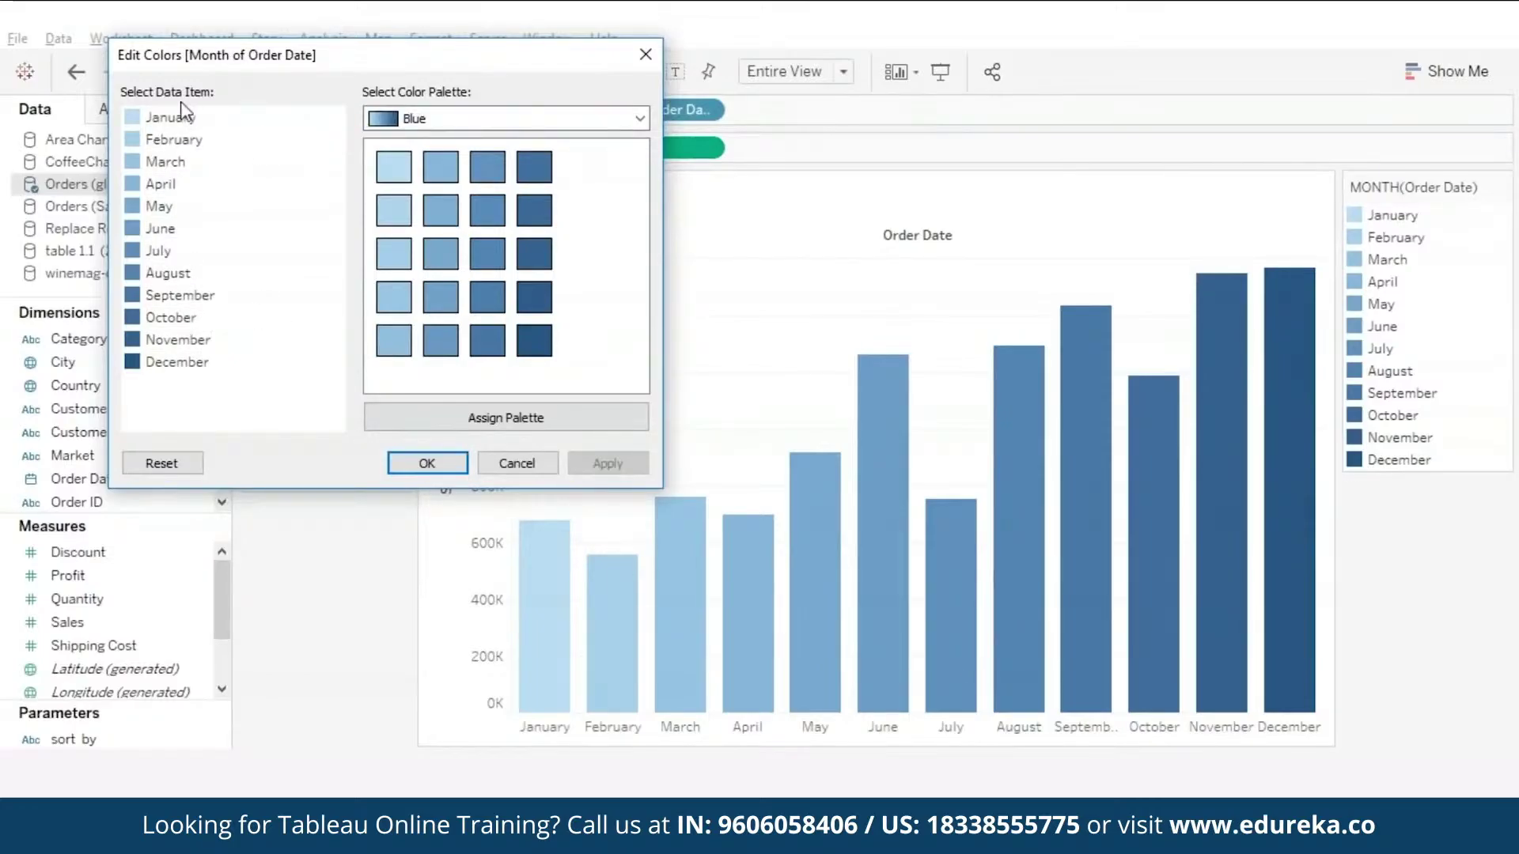
left_click(568, 135)
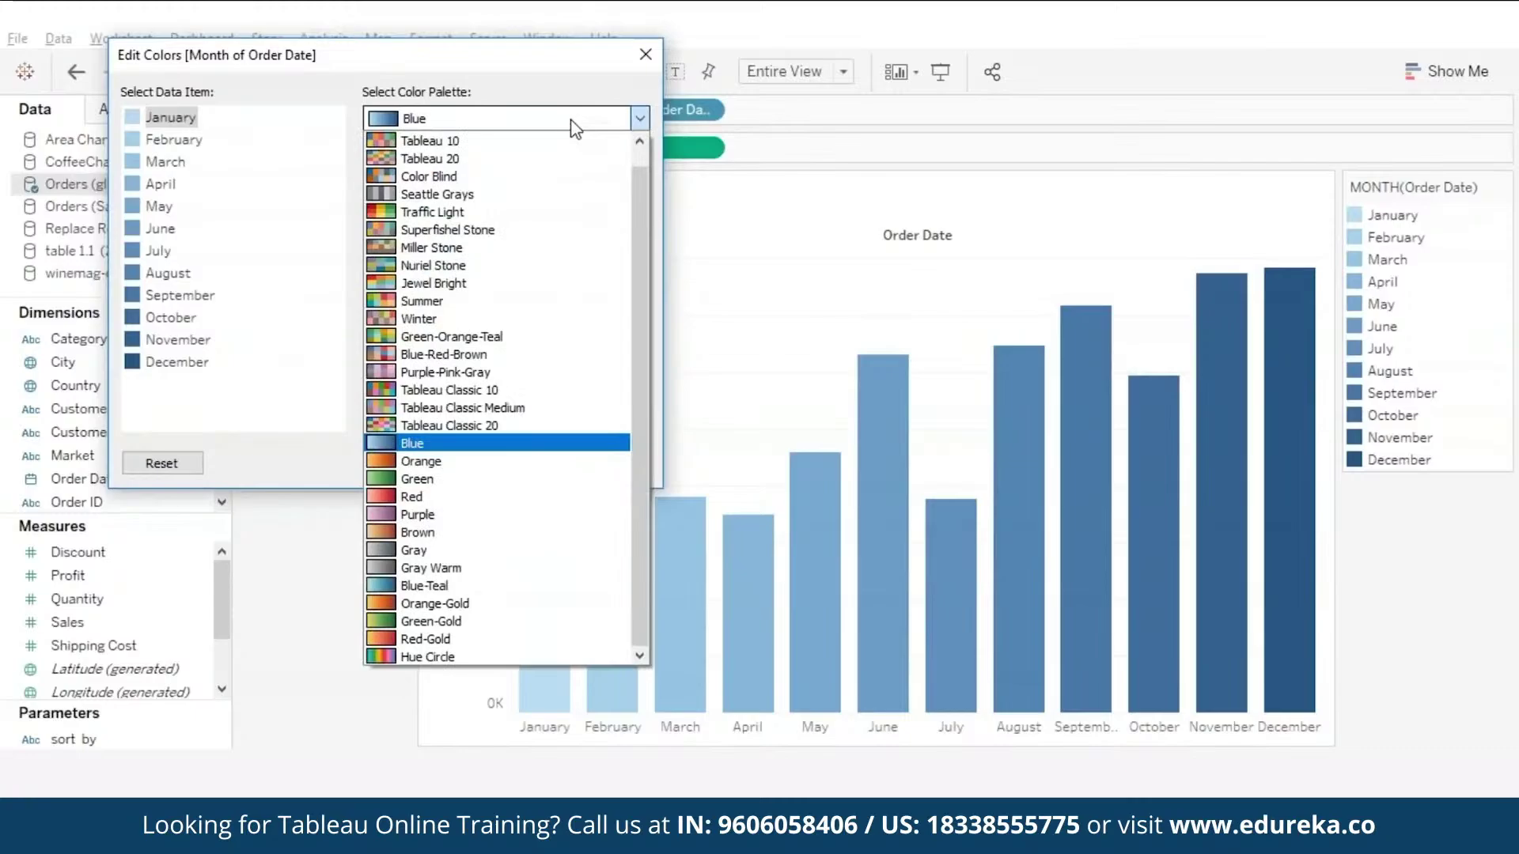
left_click(441, 136)
left_click(387, 258)
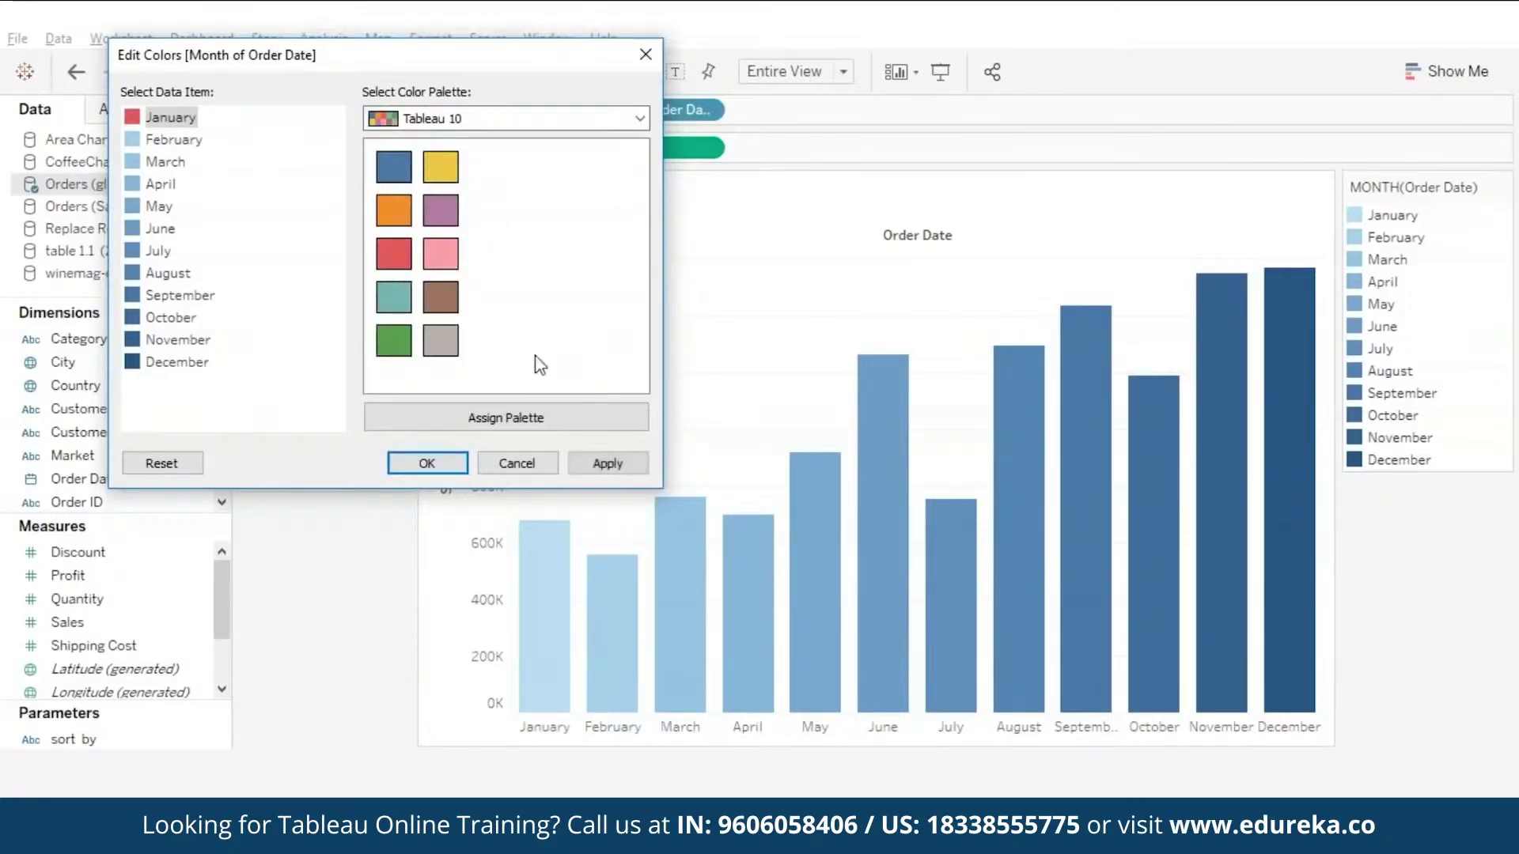
left_click(428, 464)
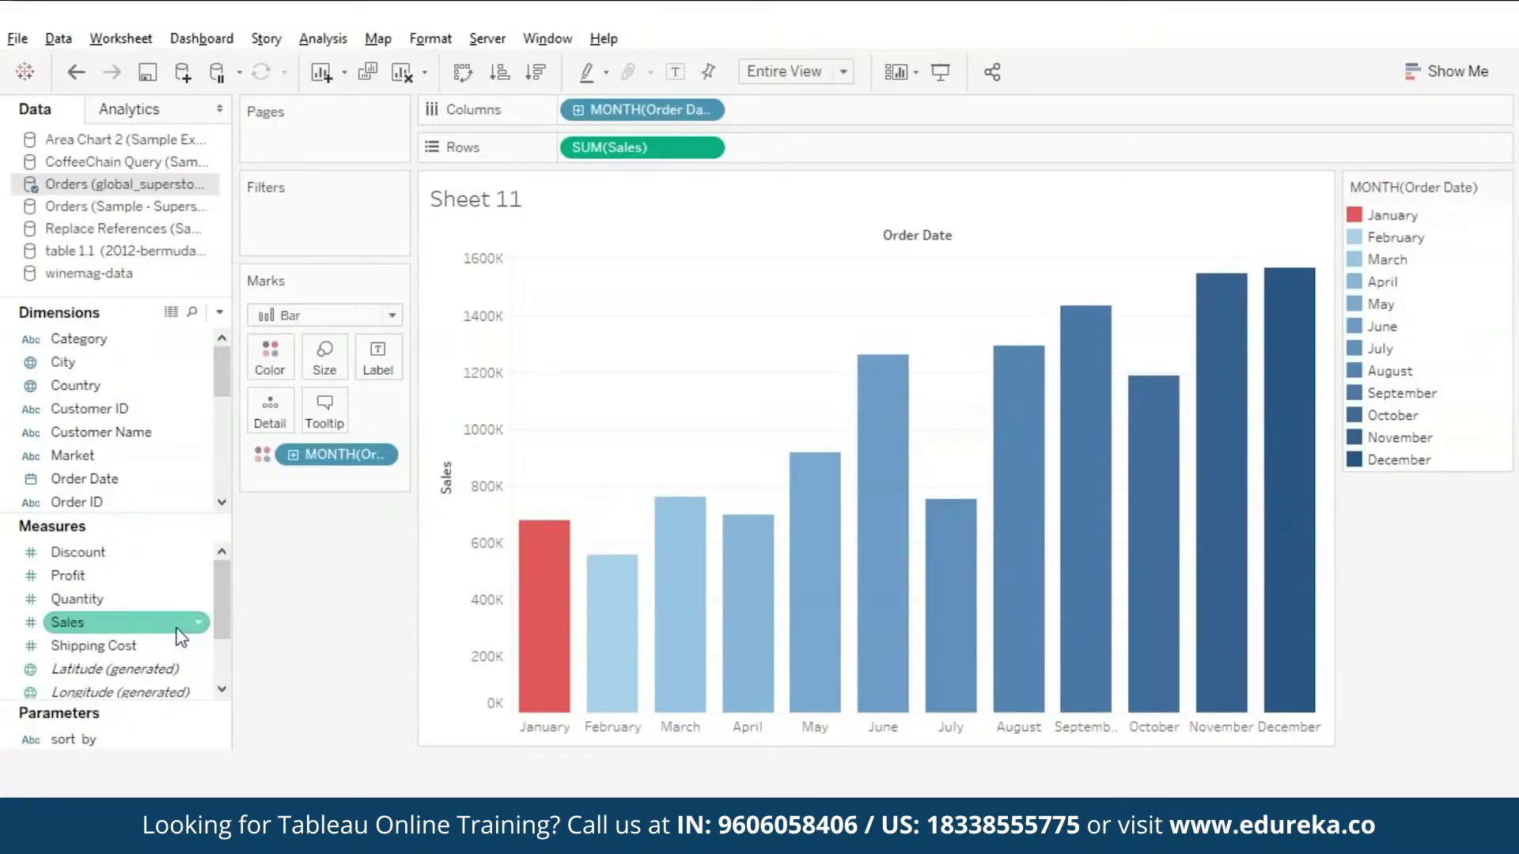
- Search the data fields for profit and clear the search
left_click(184, 312)
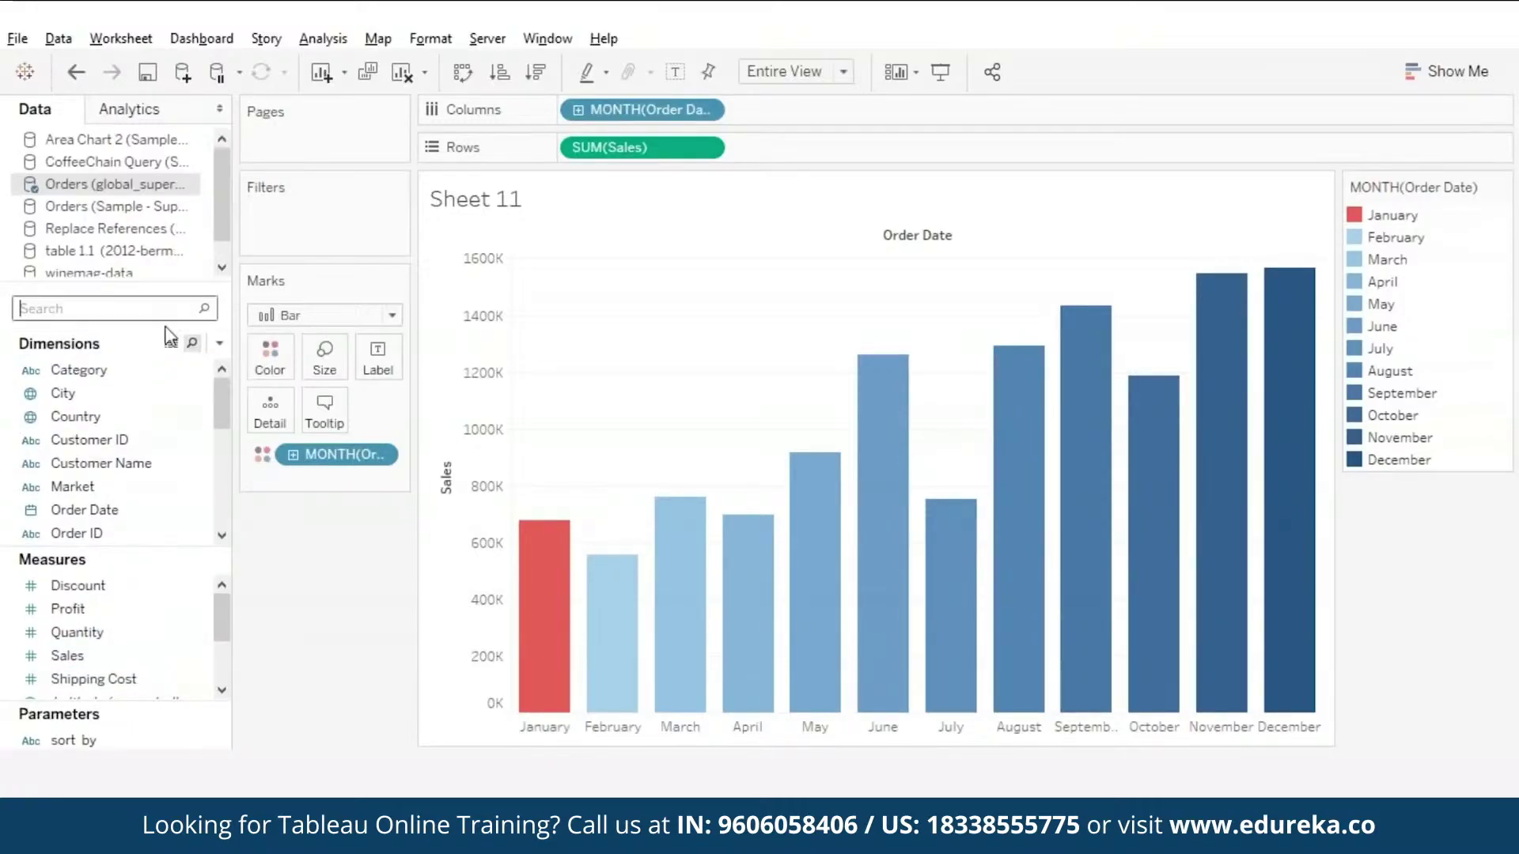
type("profit")
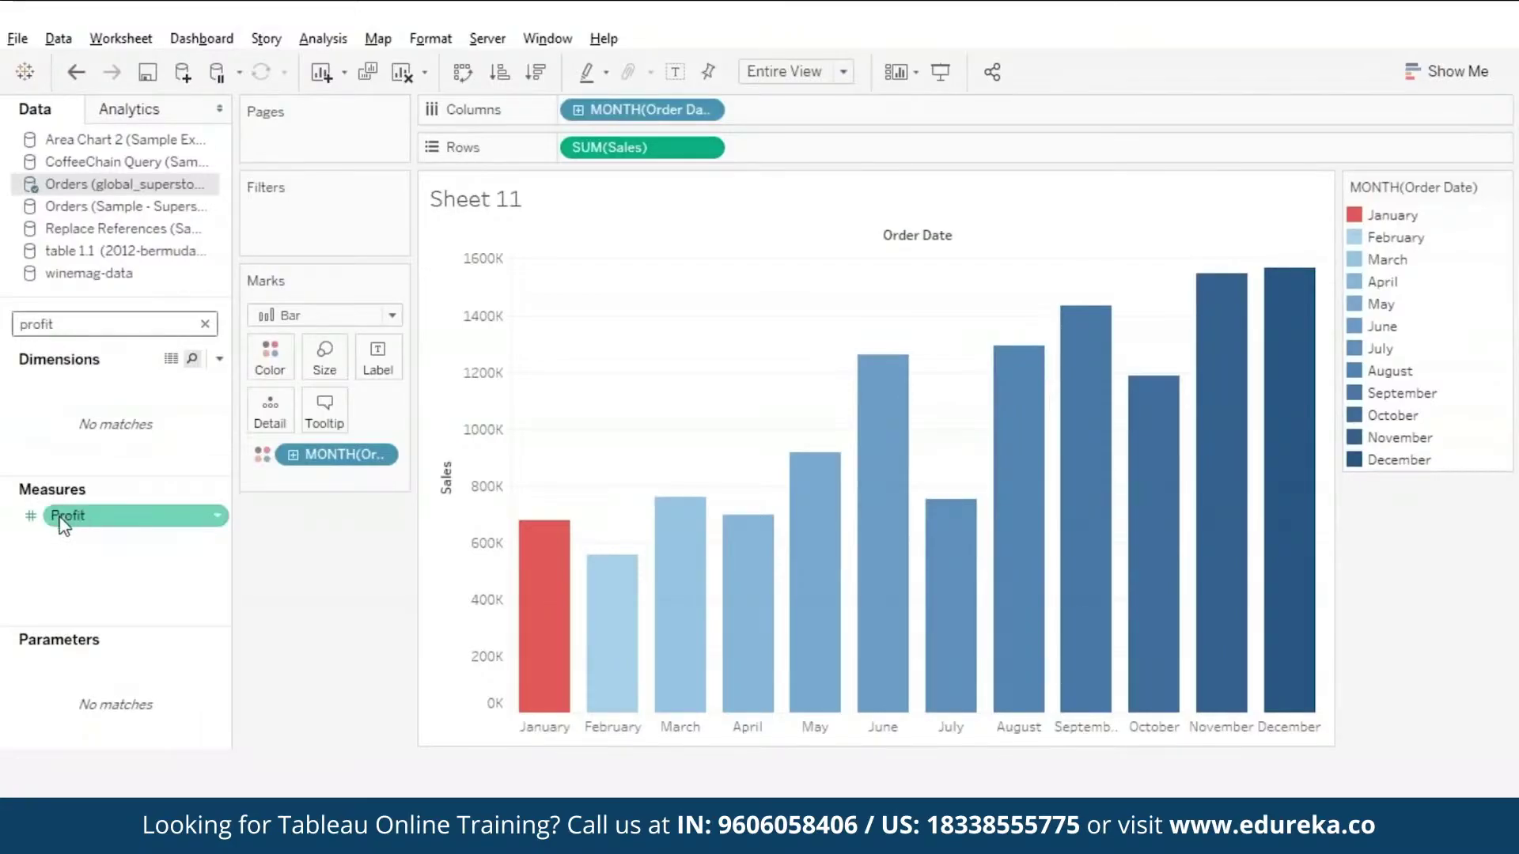
left_click(205, 325)
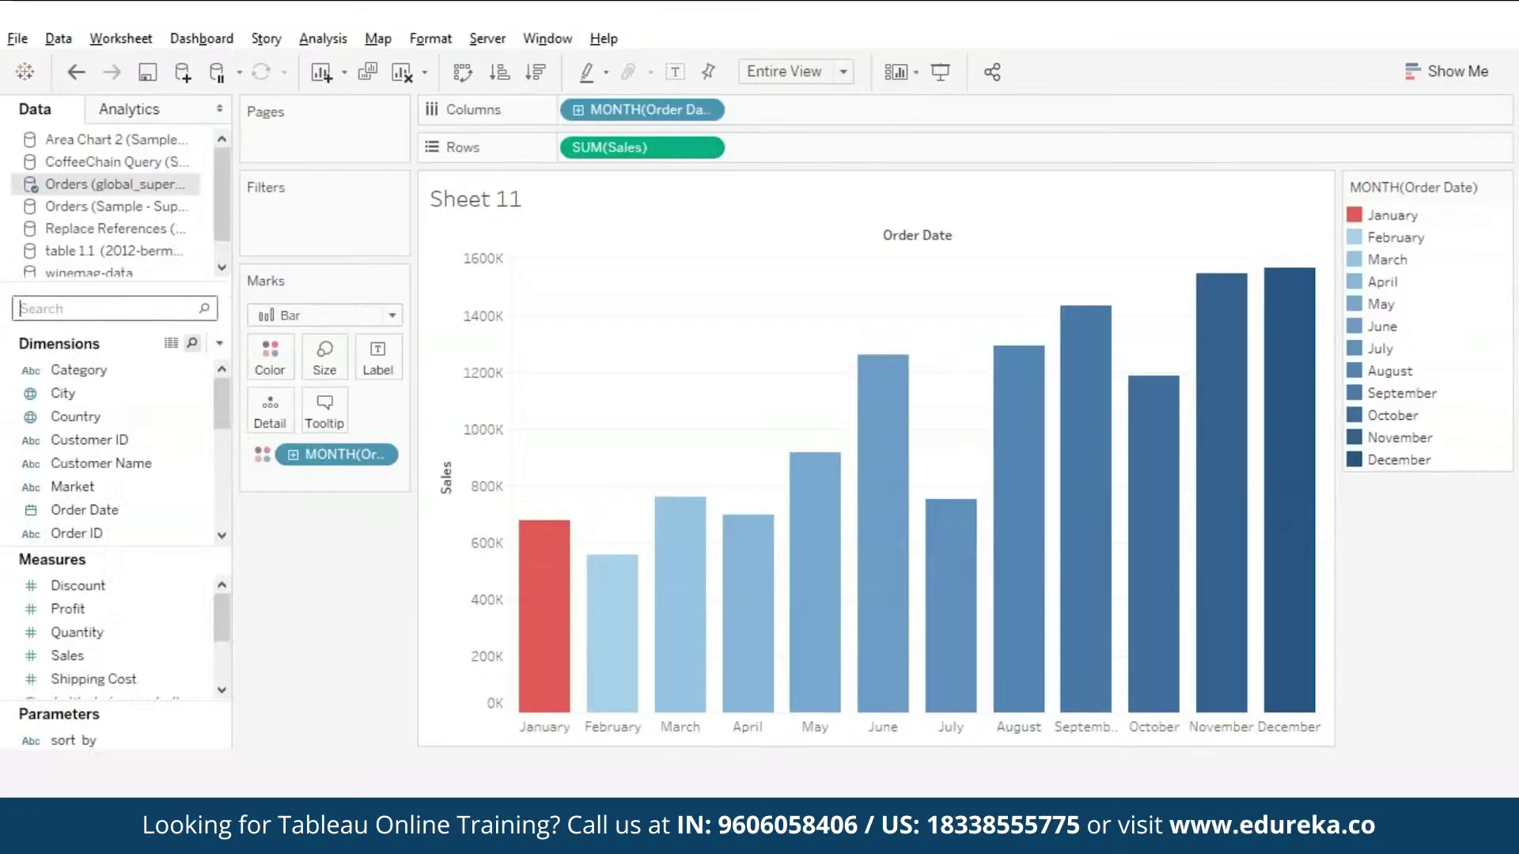
- Add the ad hoc calculation SUM([Profit]) to Rows after SUM(Sales)
double_click(793, 154)
type("SUM(")
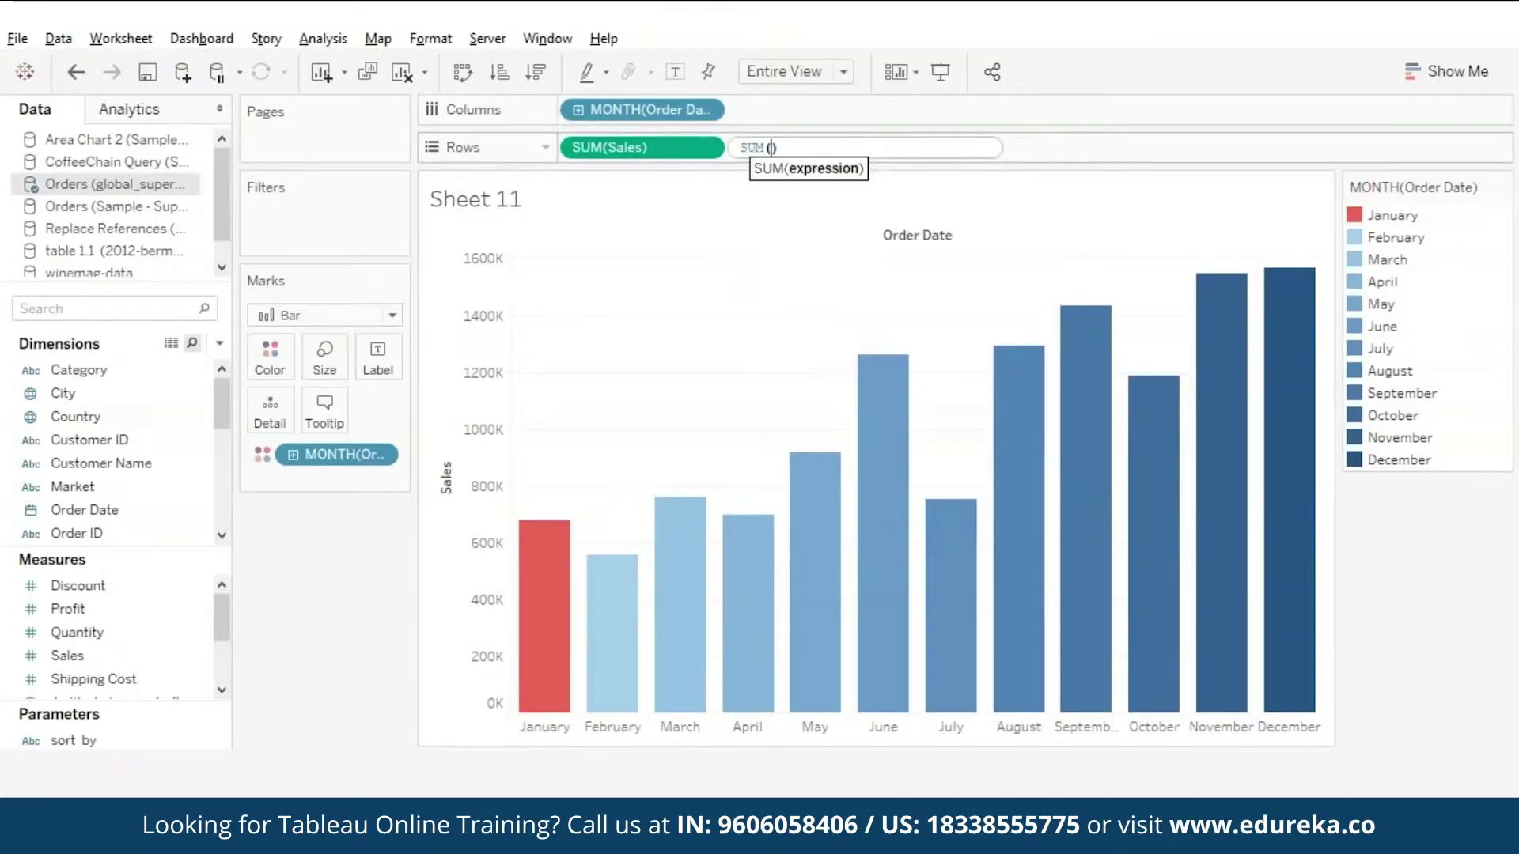
type("prof")
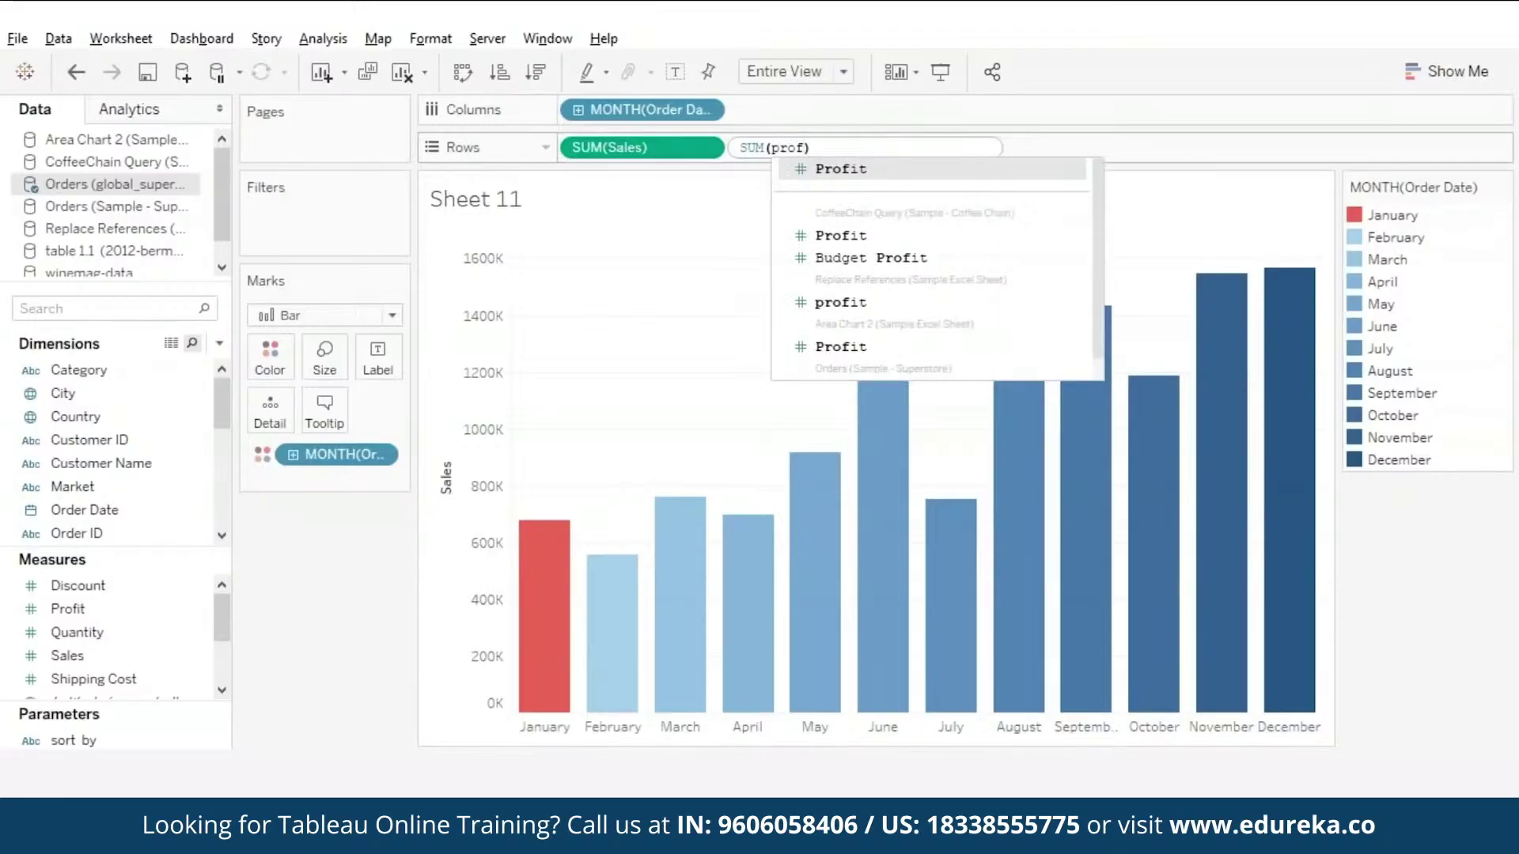
key("Return")
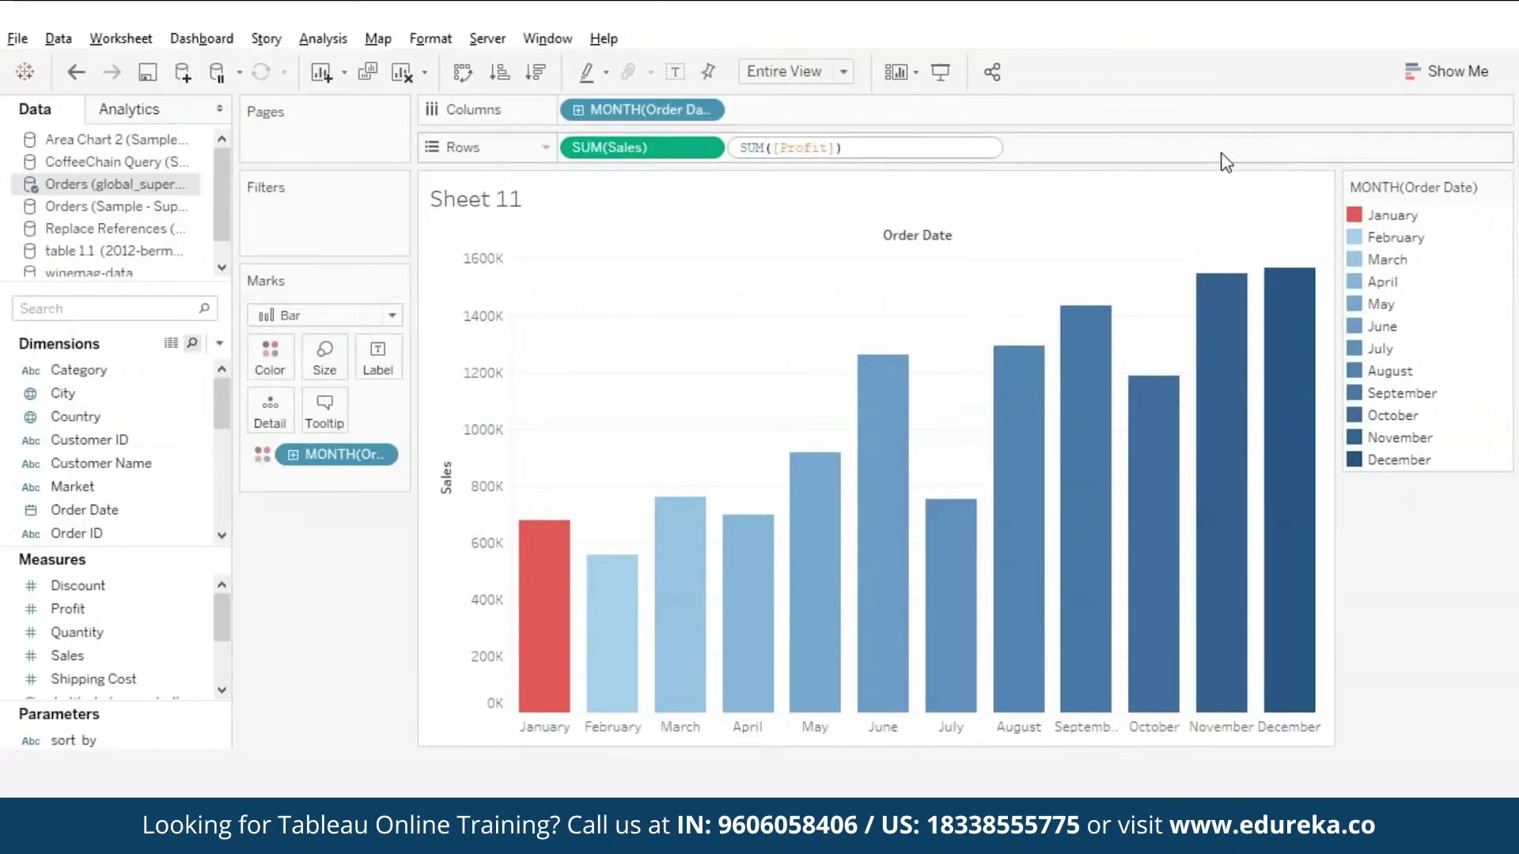
key("Return")
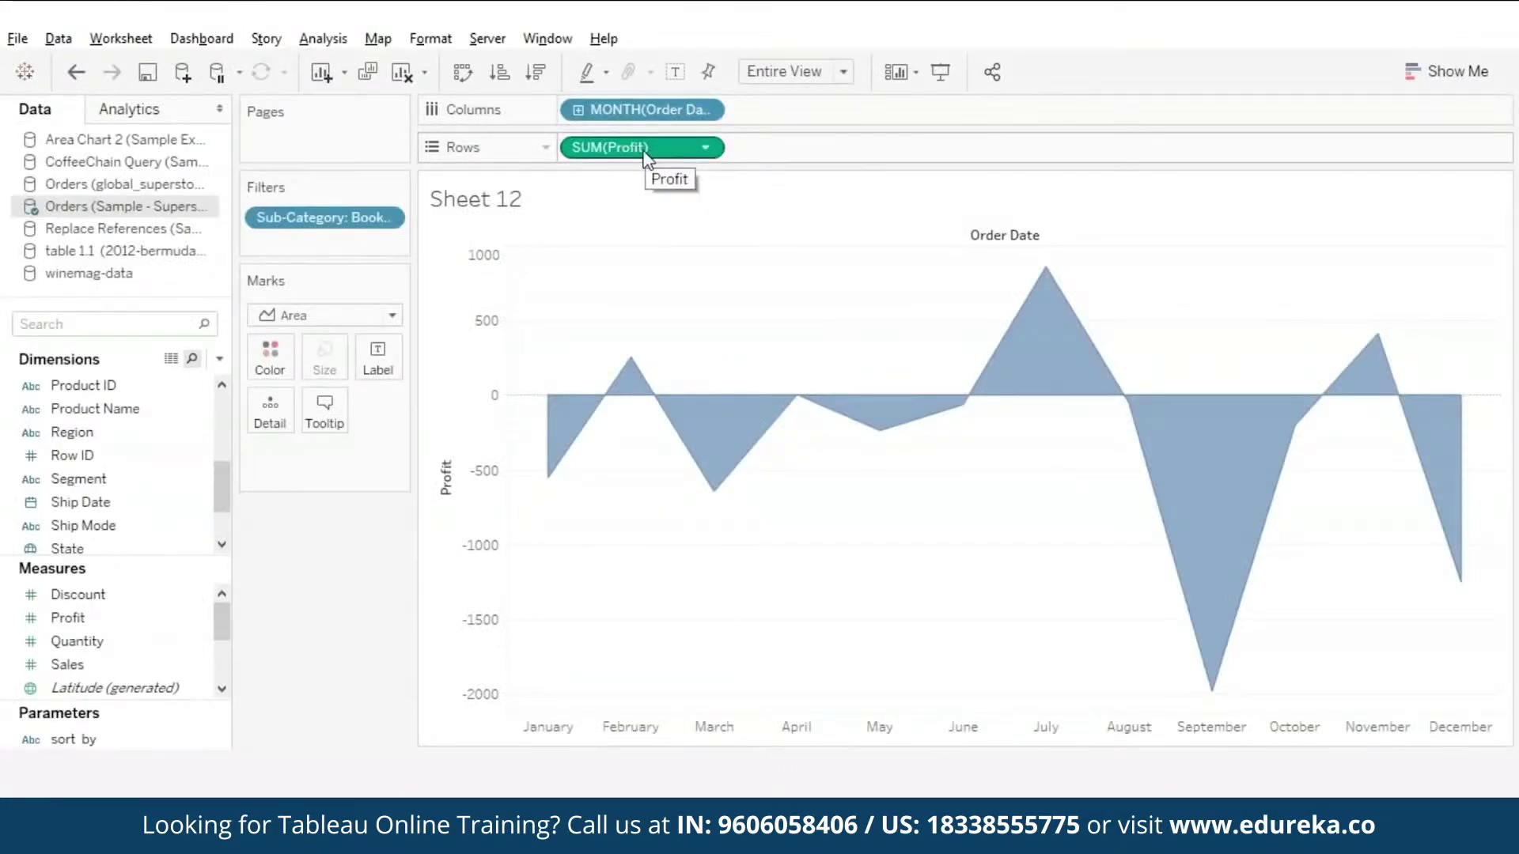
- Duplicate SUM(Profit) on Rows in Sheet 12 and fix the upper Profit axis to start at 0
left_click_drag(651, 153, 838, 152)
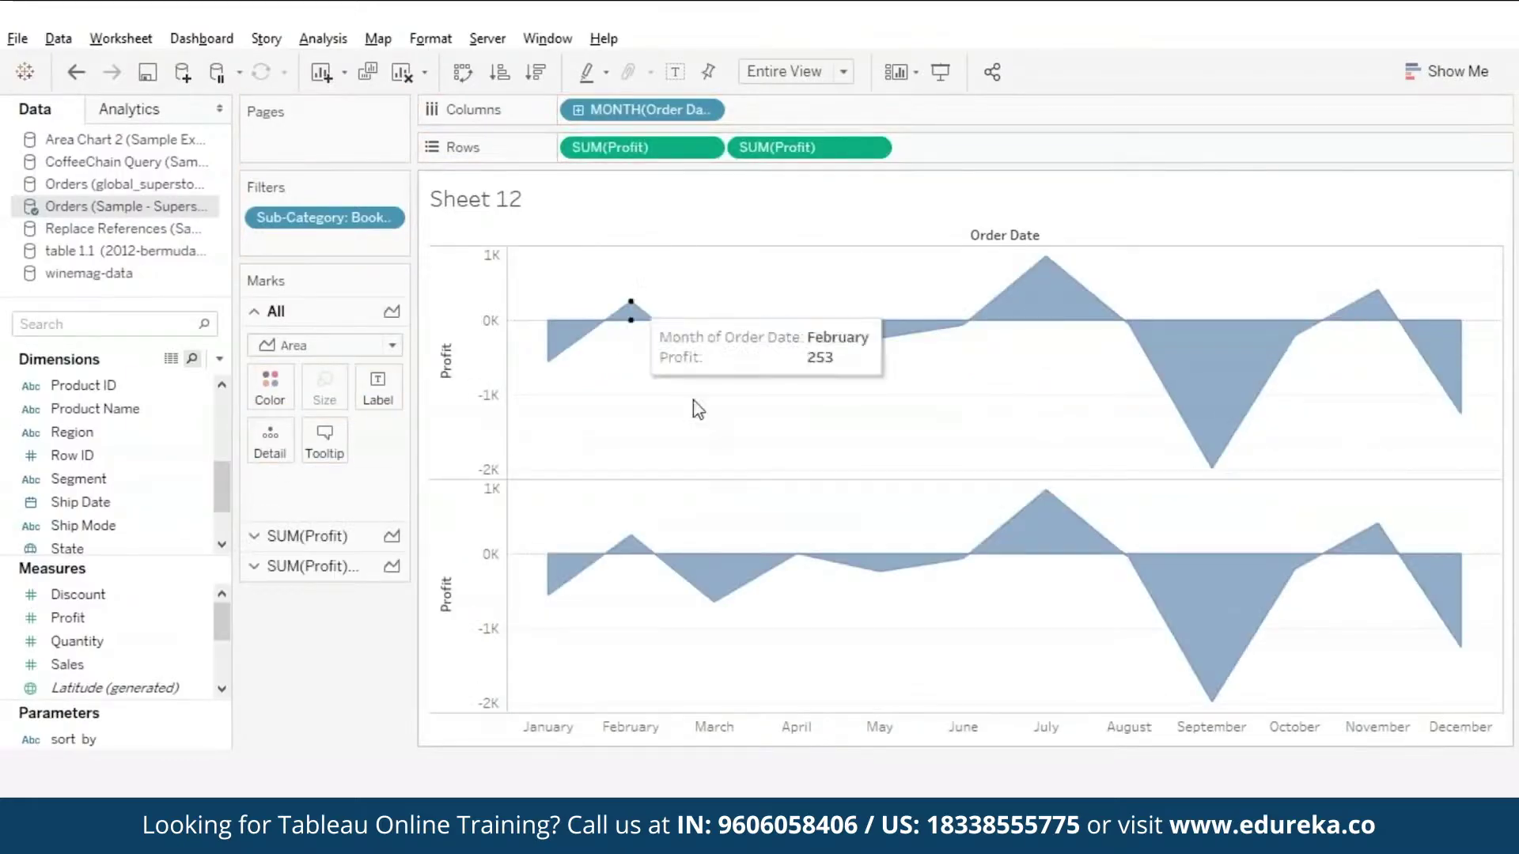
left_click(449, 279)
right_click(448, 274)
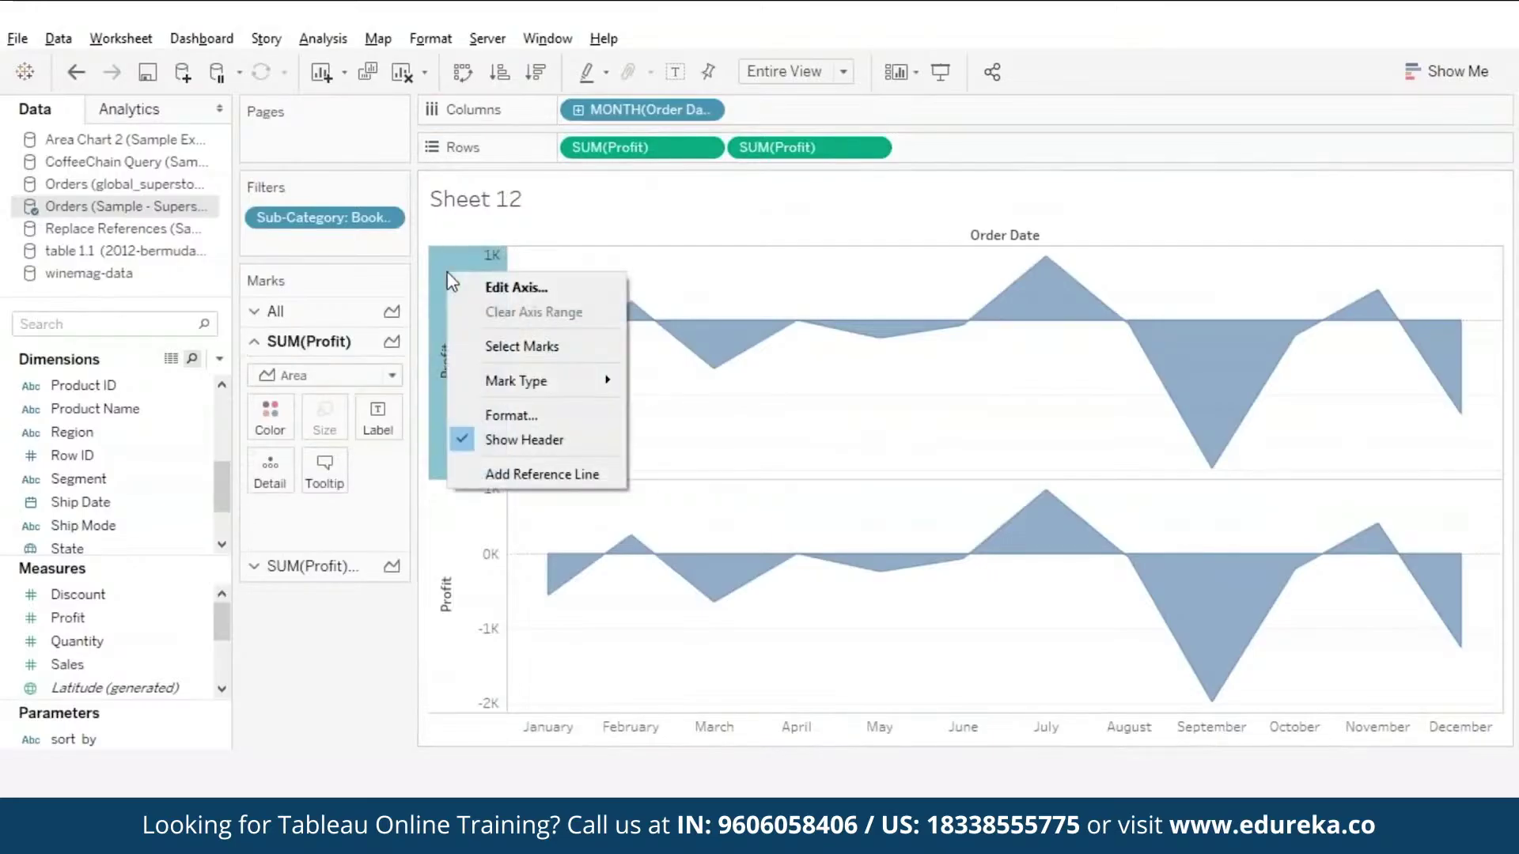
left_click(506, 288)
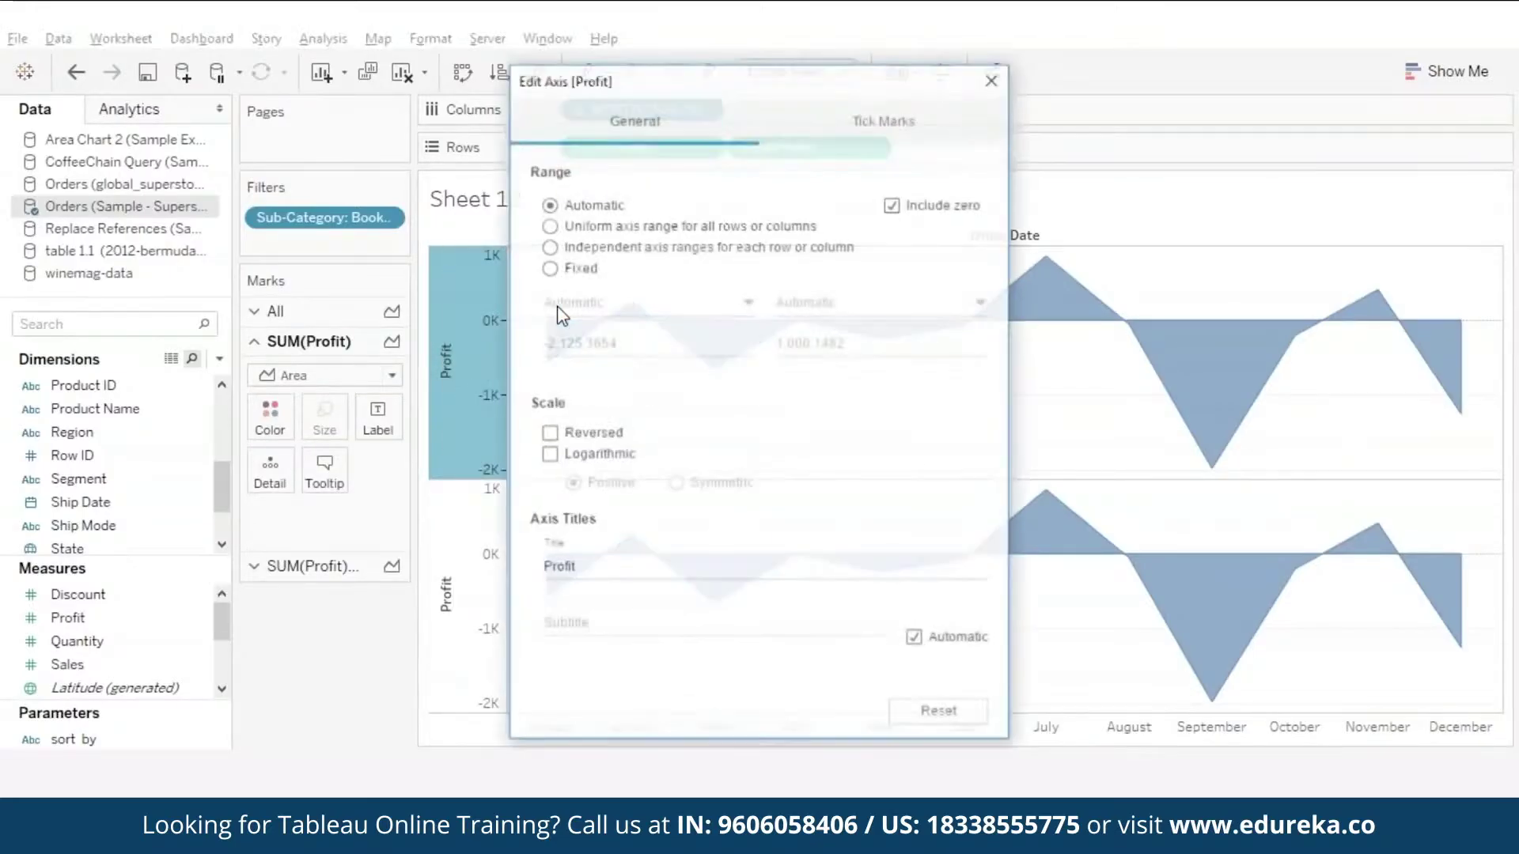
left_click(549, 269)
double_click(606, 348)
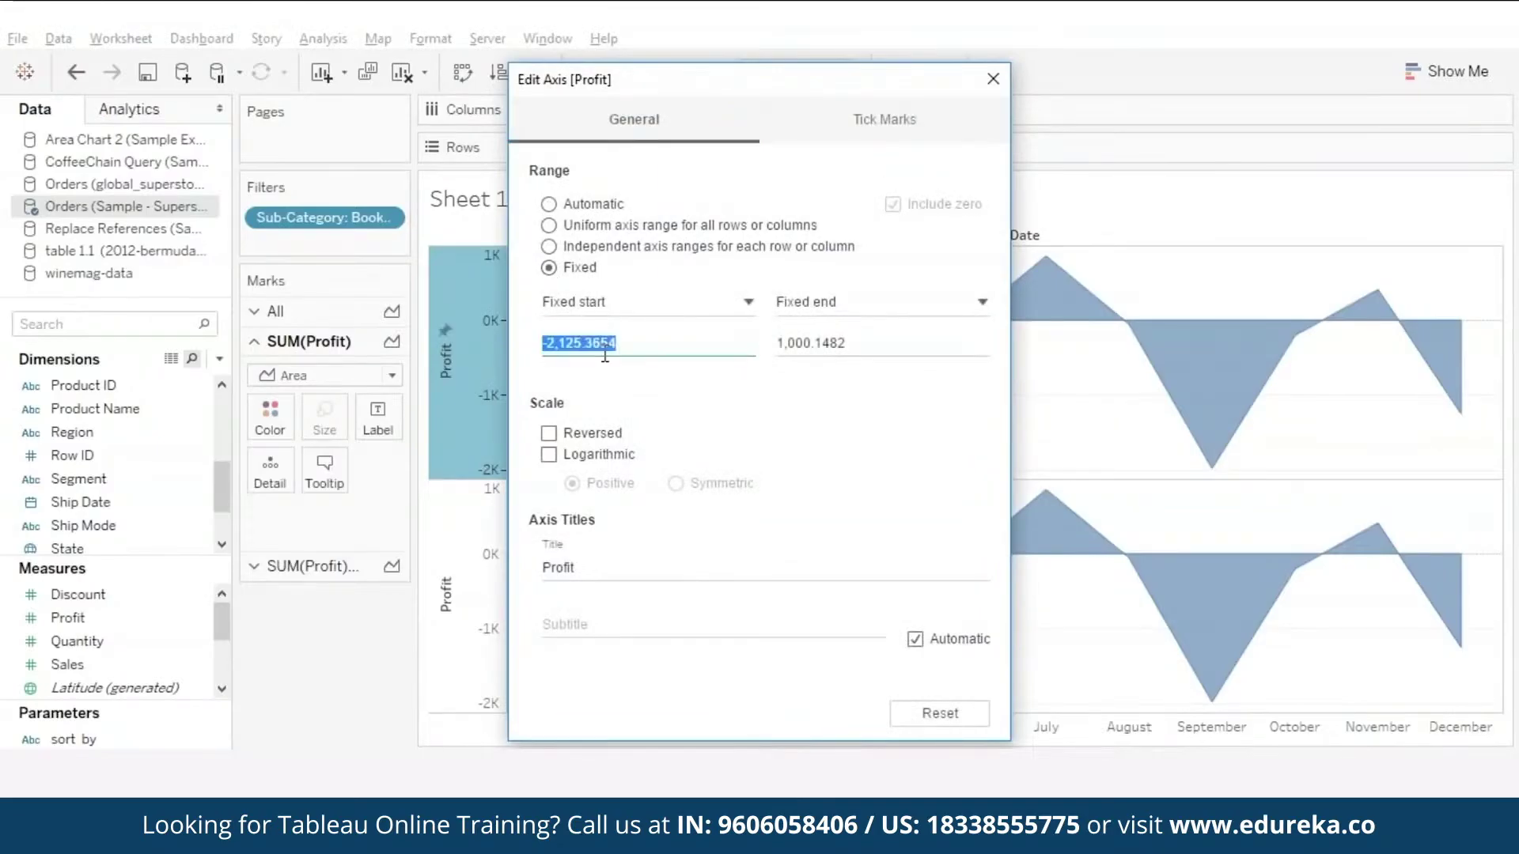
type("0")
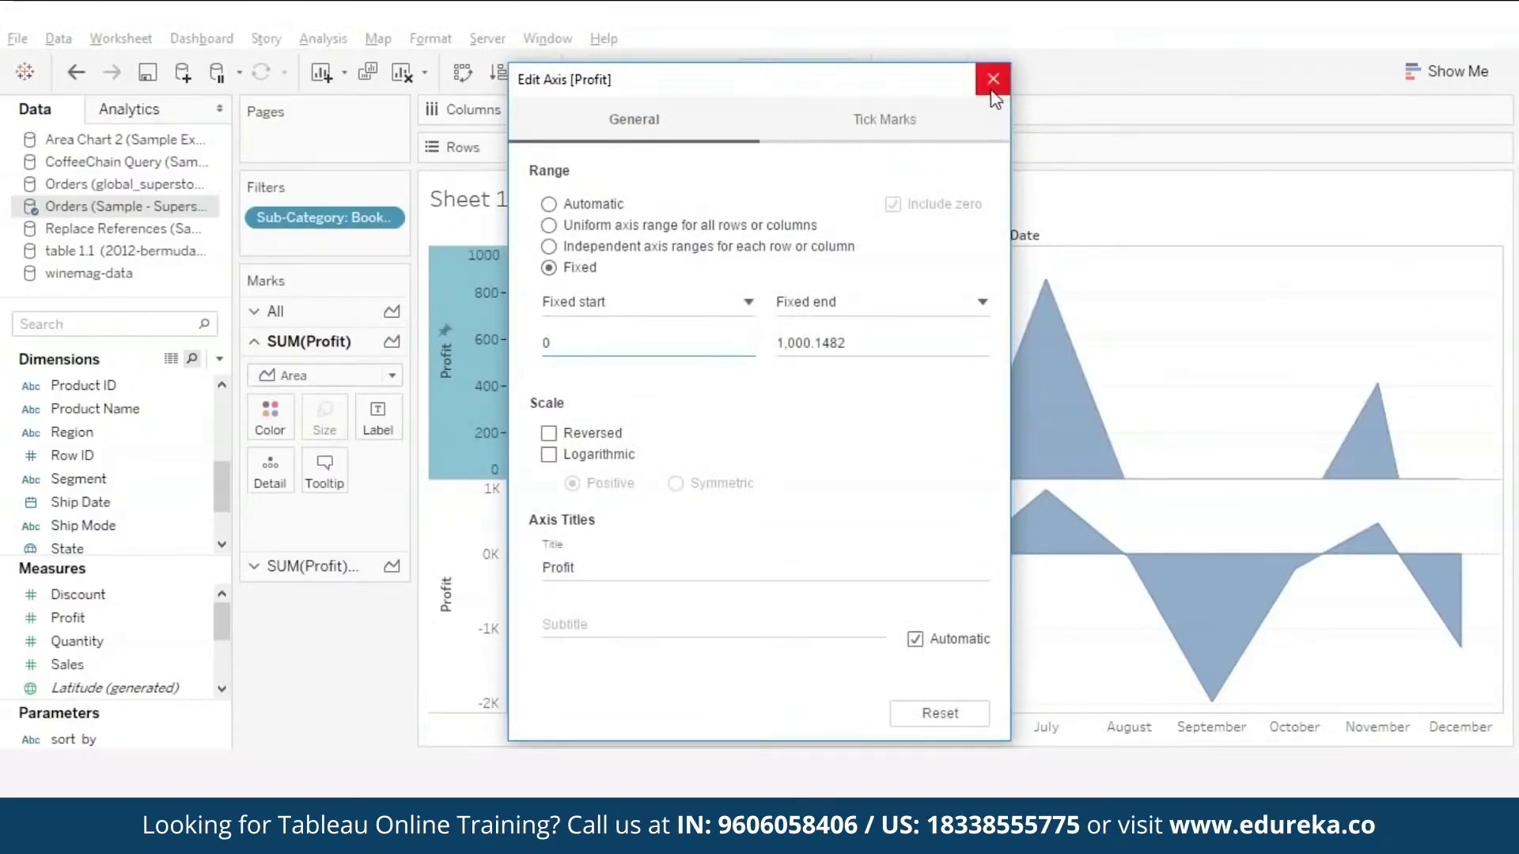
left_click(993, 79)
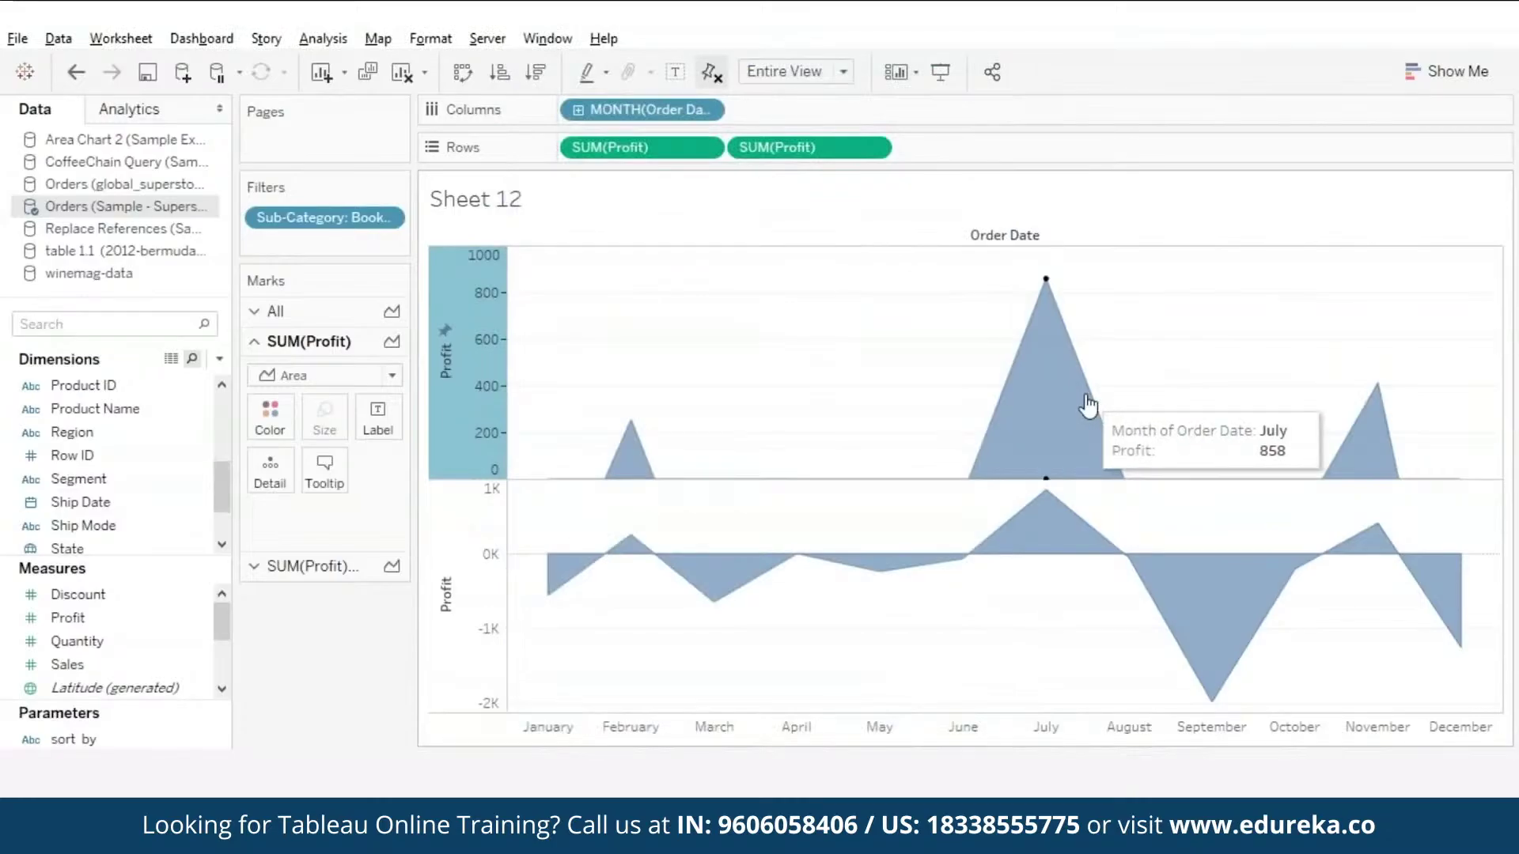
- Fix the lower Profit axis range so that it ends at 0
right_click(457, 541)
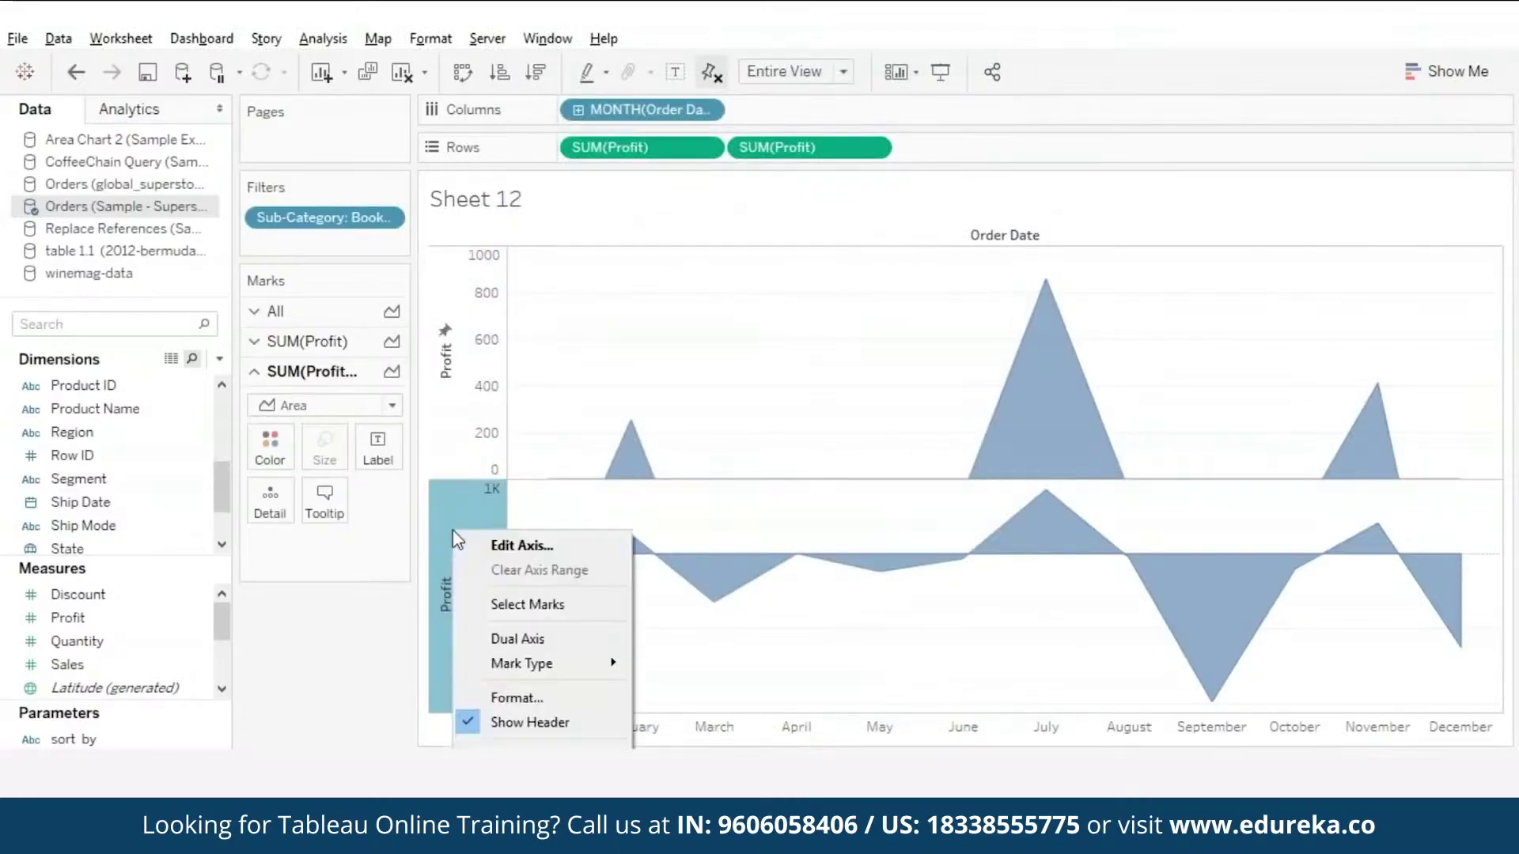
left_click(505, 553)
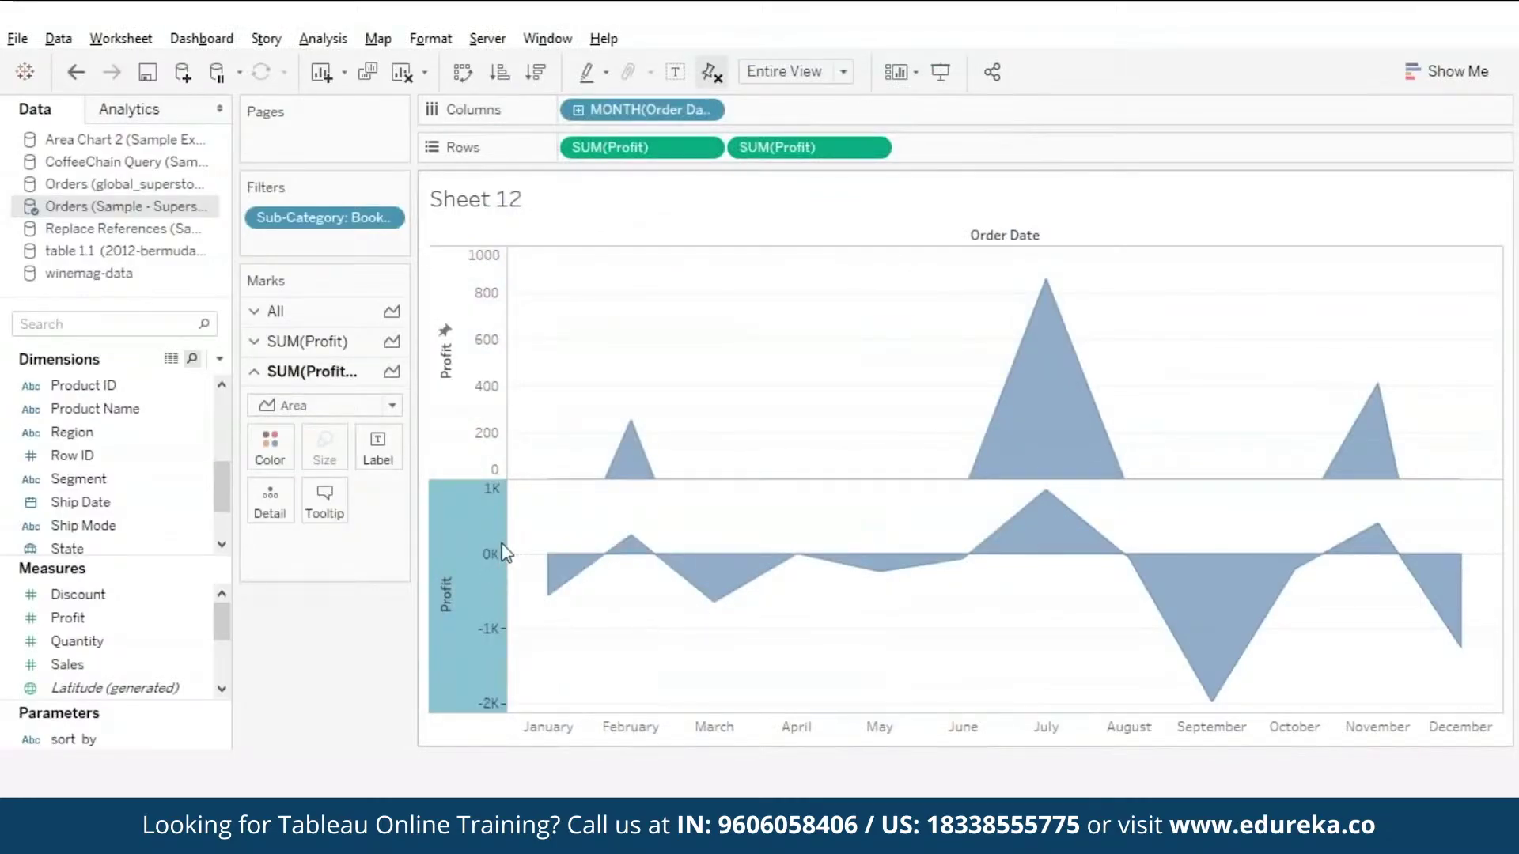
left_click(549, 268)
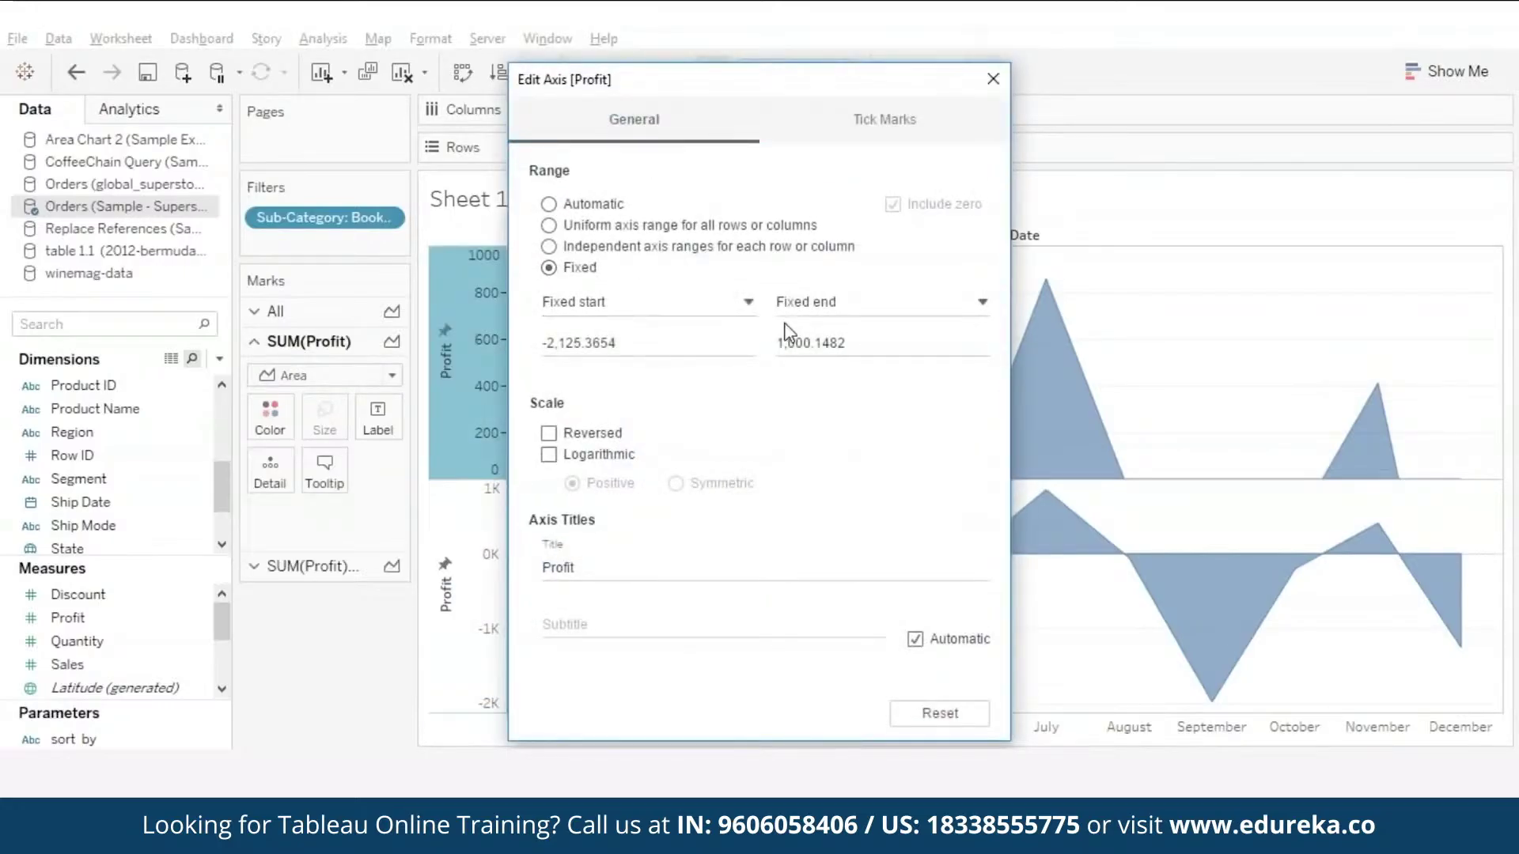
triple_click(864, 345)
type("0")
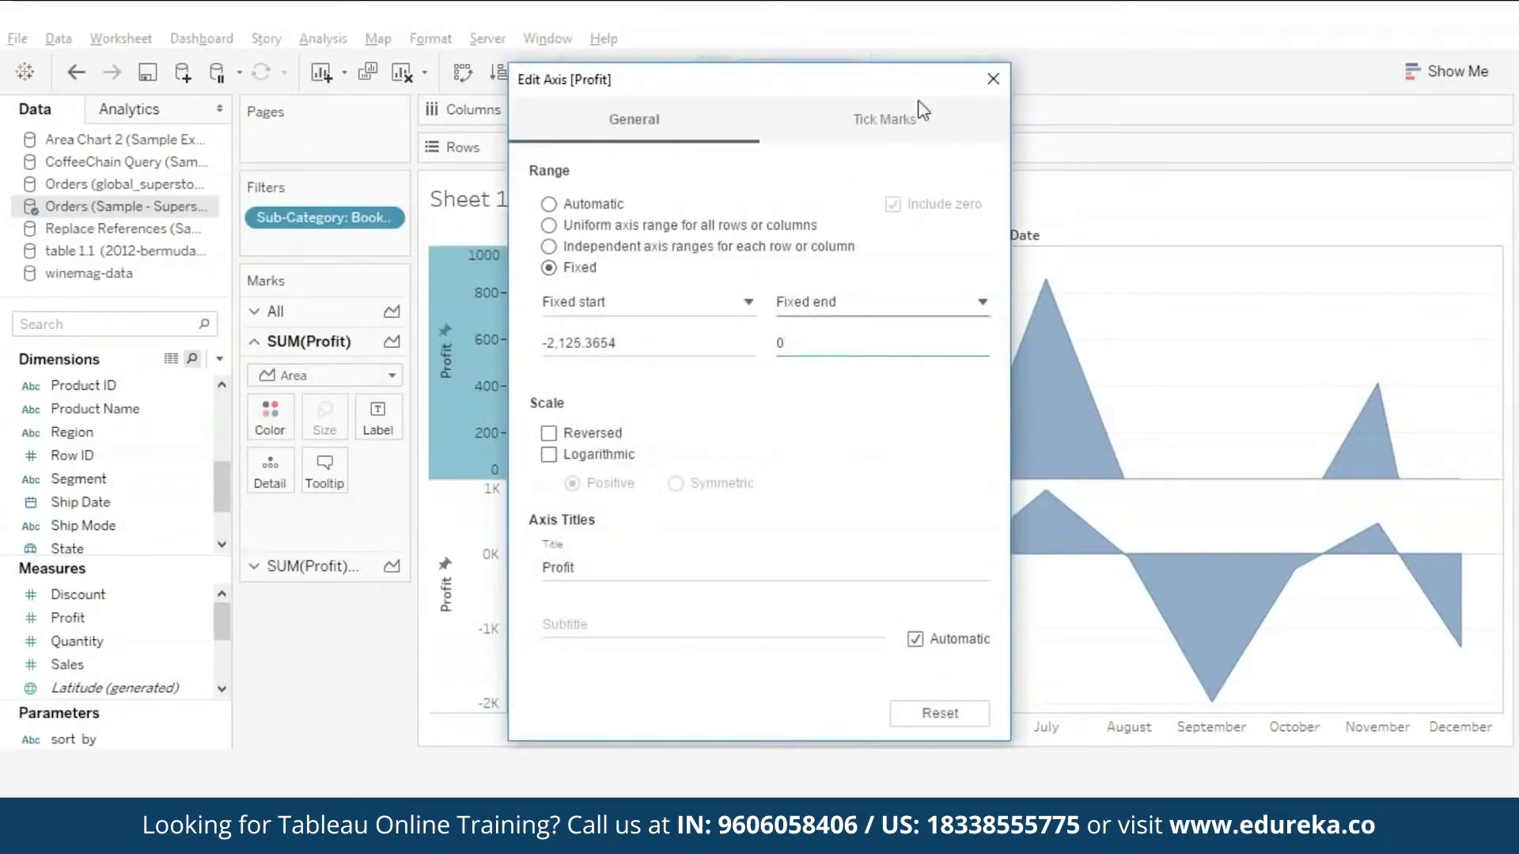
left_click(994, 80)
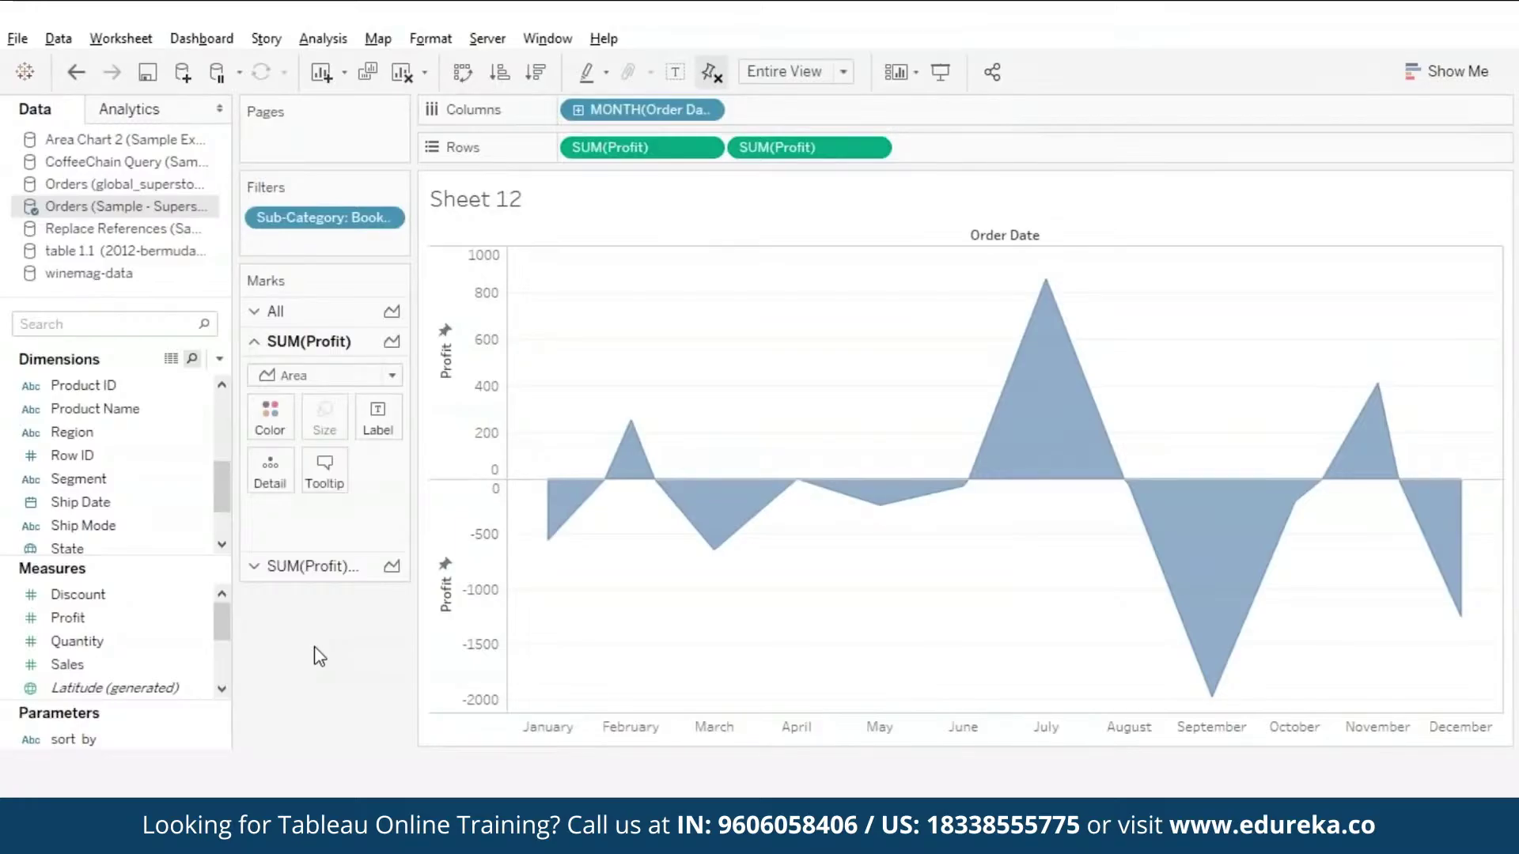
- Color the upper SUM(Profit) area green and the lower SUM(Profit) area red
left_click(273, 421)
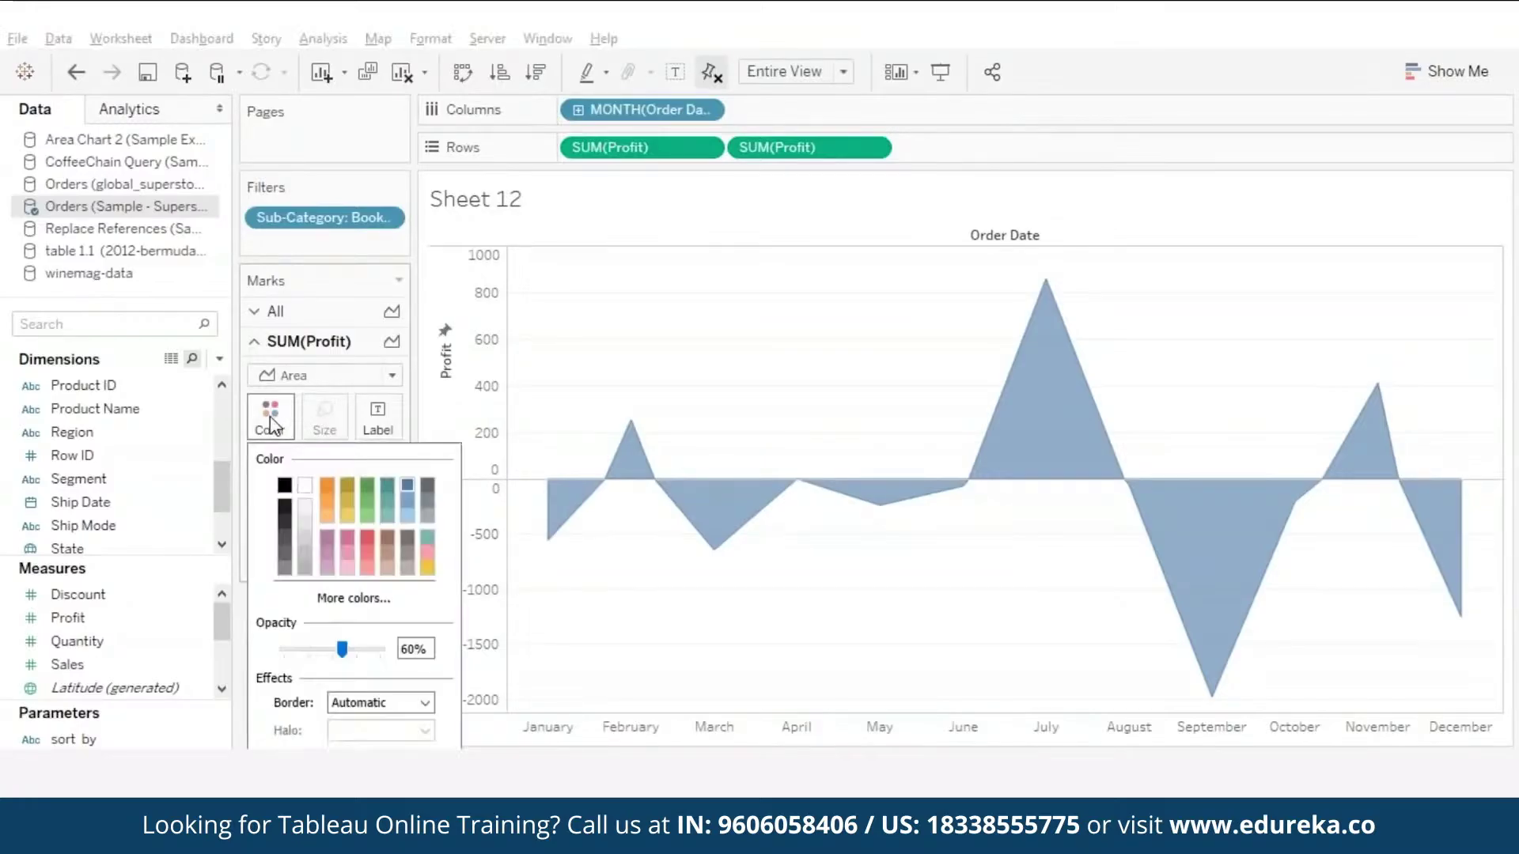
left_click(367, 491)
left_click(308, 567)
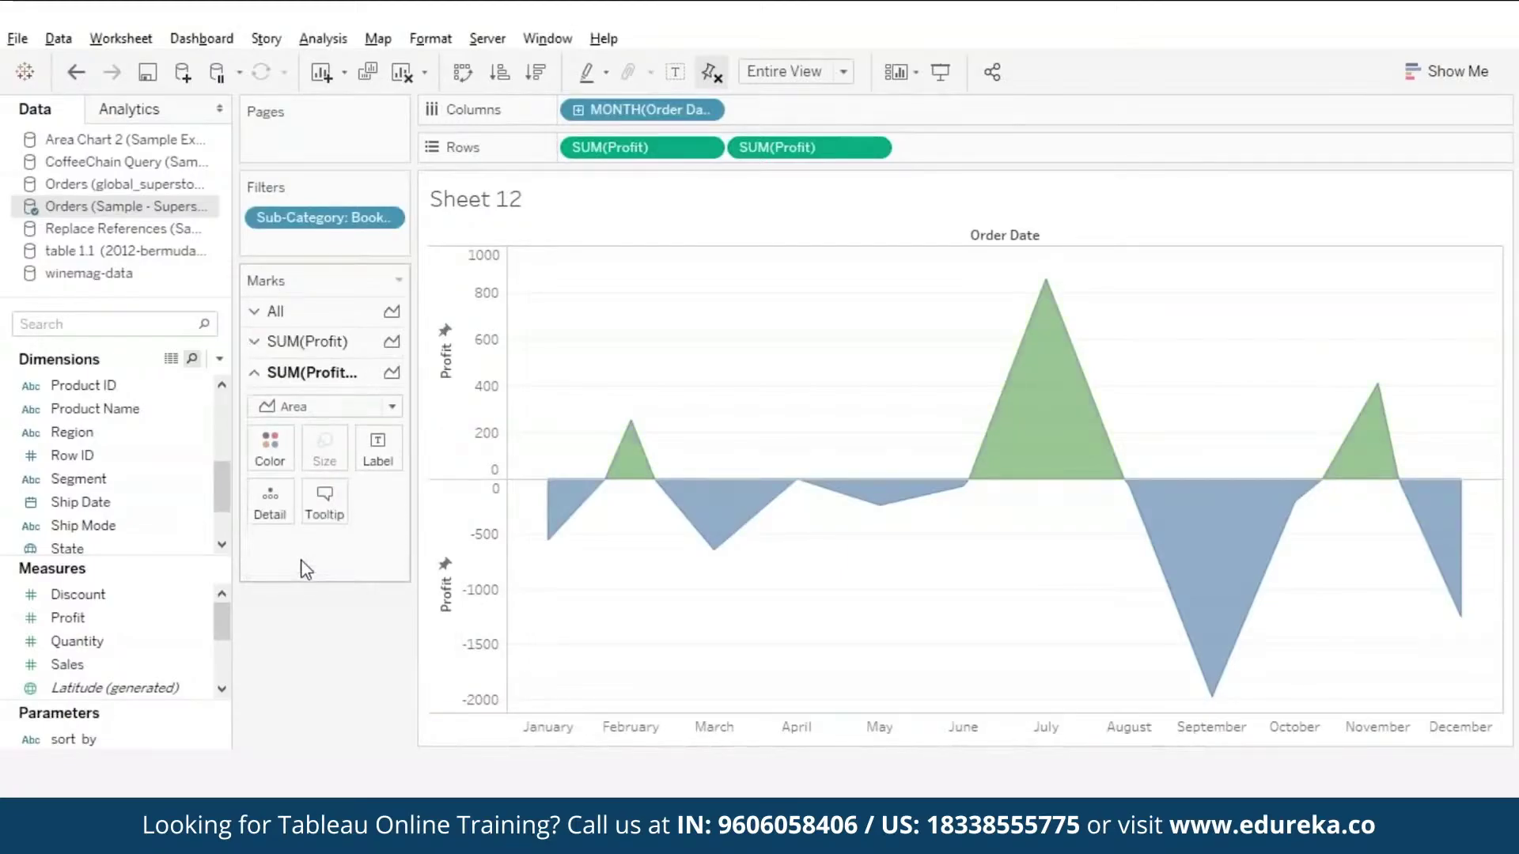
left_click(269, 447)
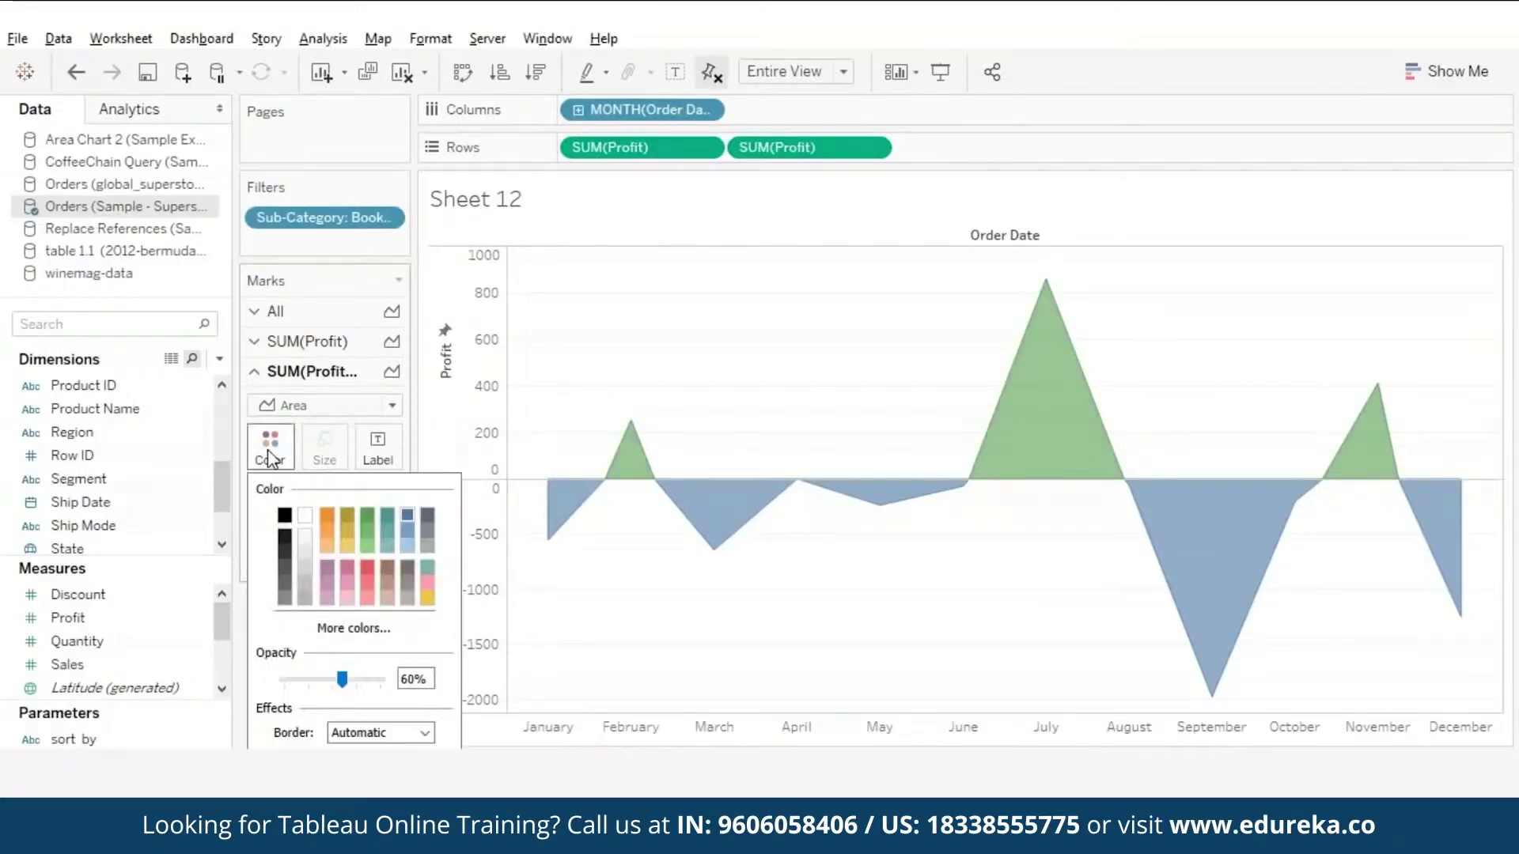
left_click(369, 580)
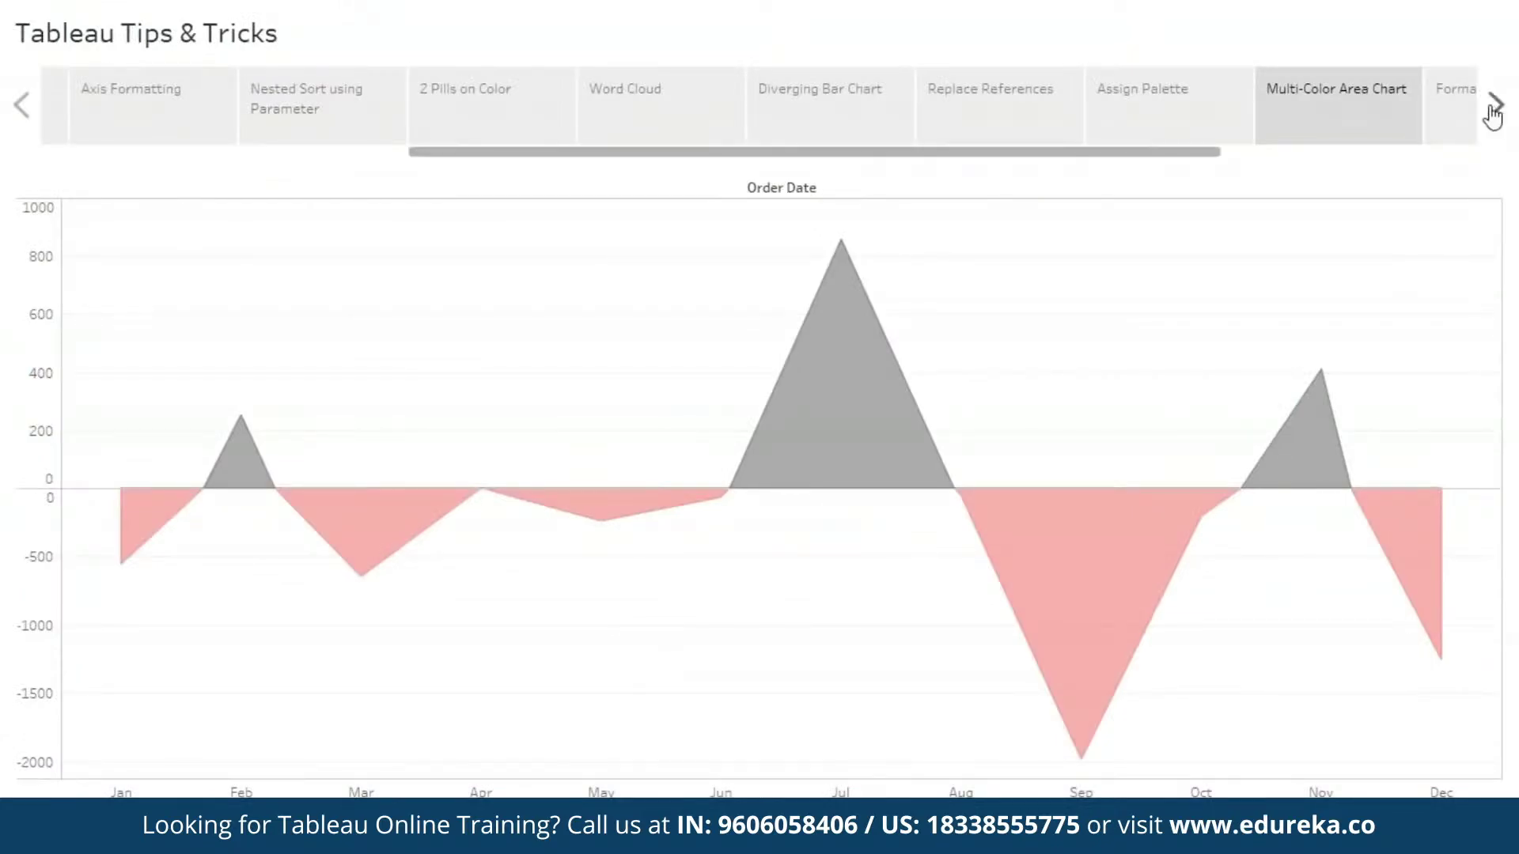
- Advance the story to the Formatting Area Chart point and examine the finished chart
left_click(1496, 107)
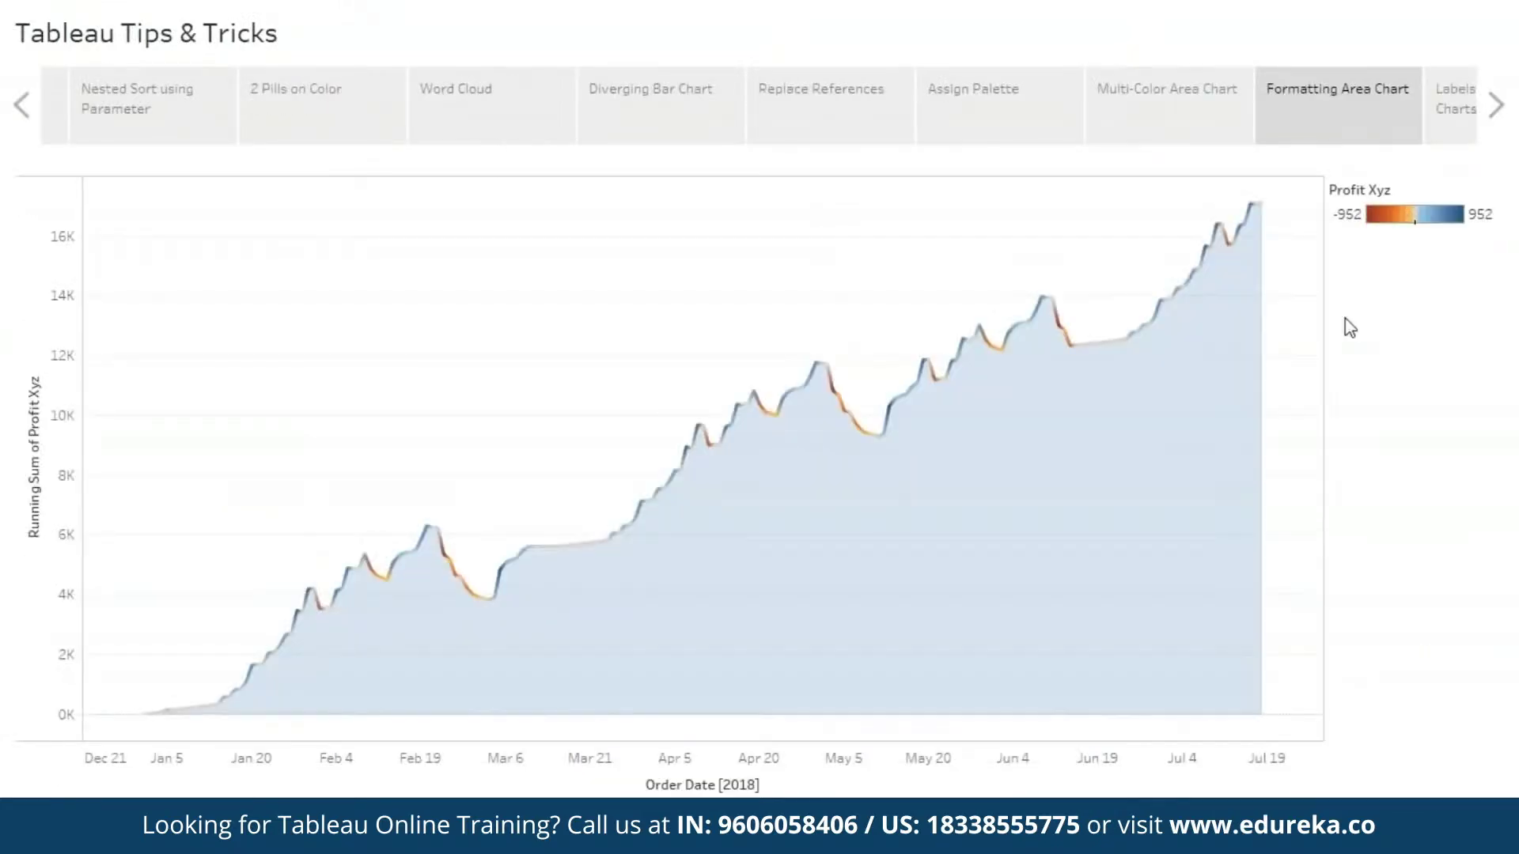
mouse_move(940, 520)
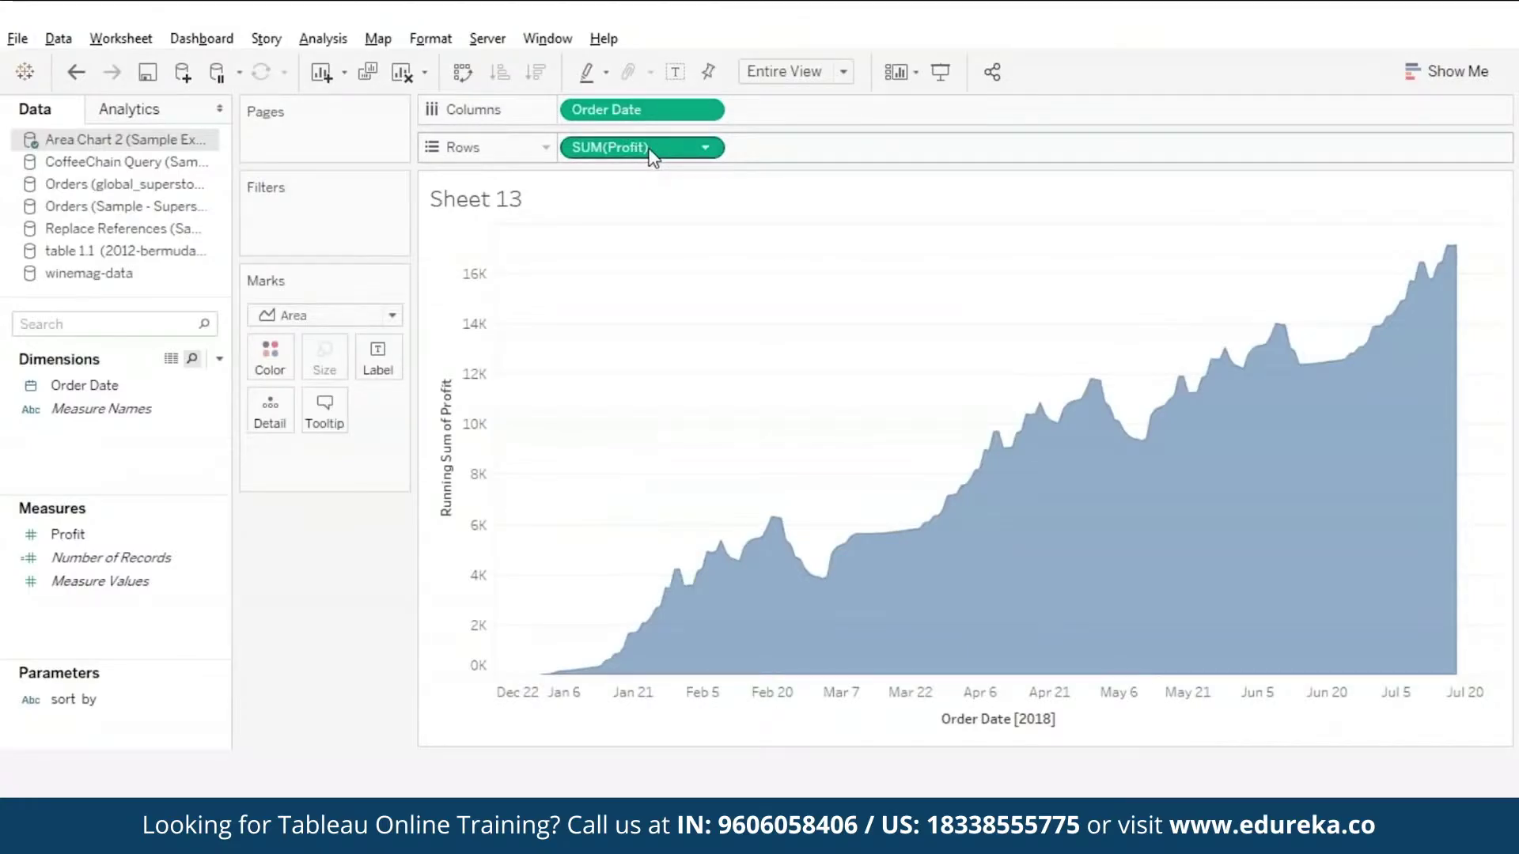
- Duplicate SUM(Profit) on Rows in Sheet 13 and show the copy as a line colored by Profit
left_click_drag(653, 156, 833, 147)
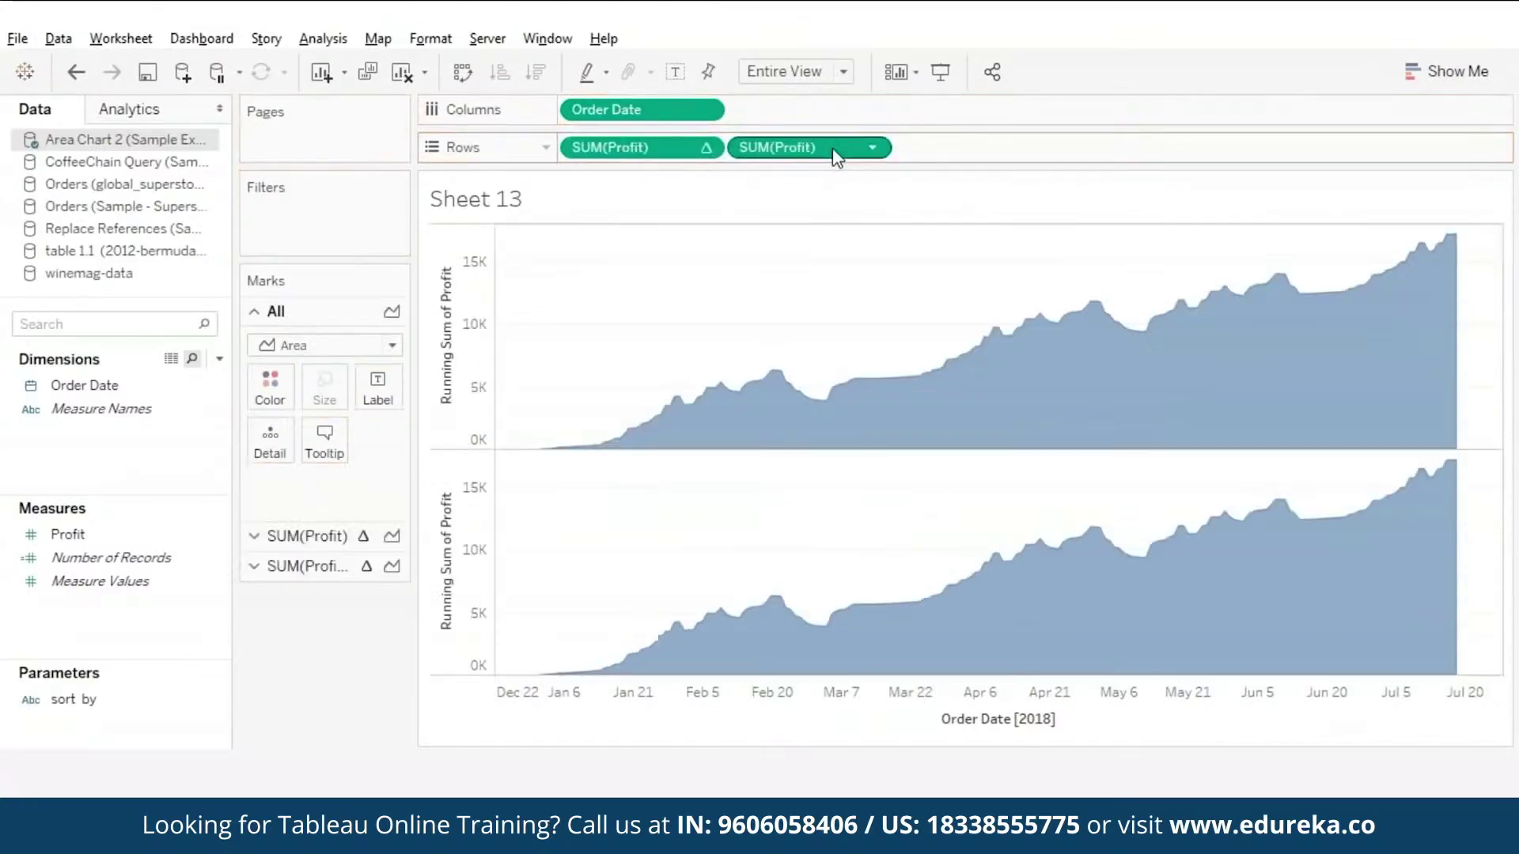
left_click(307, 565)
left_click(391, 406)
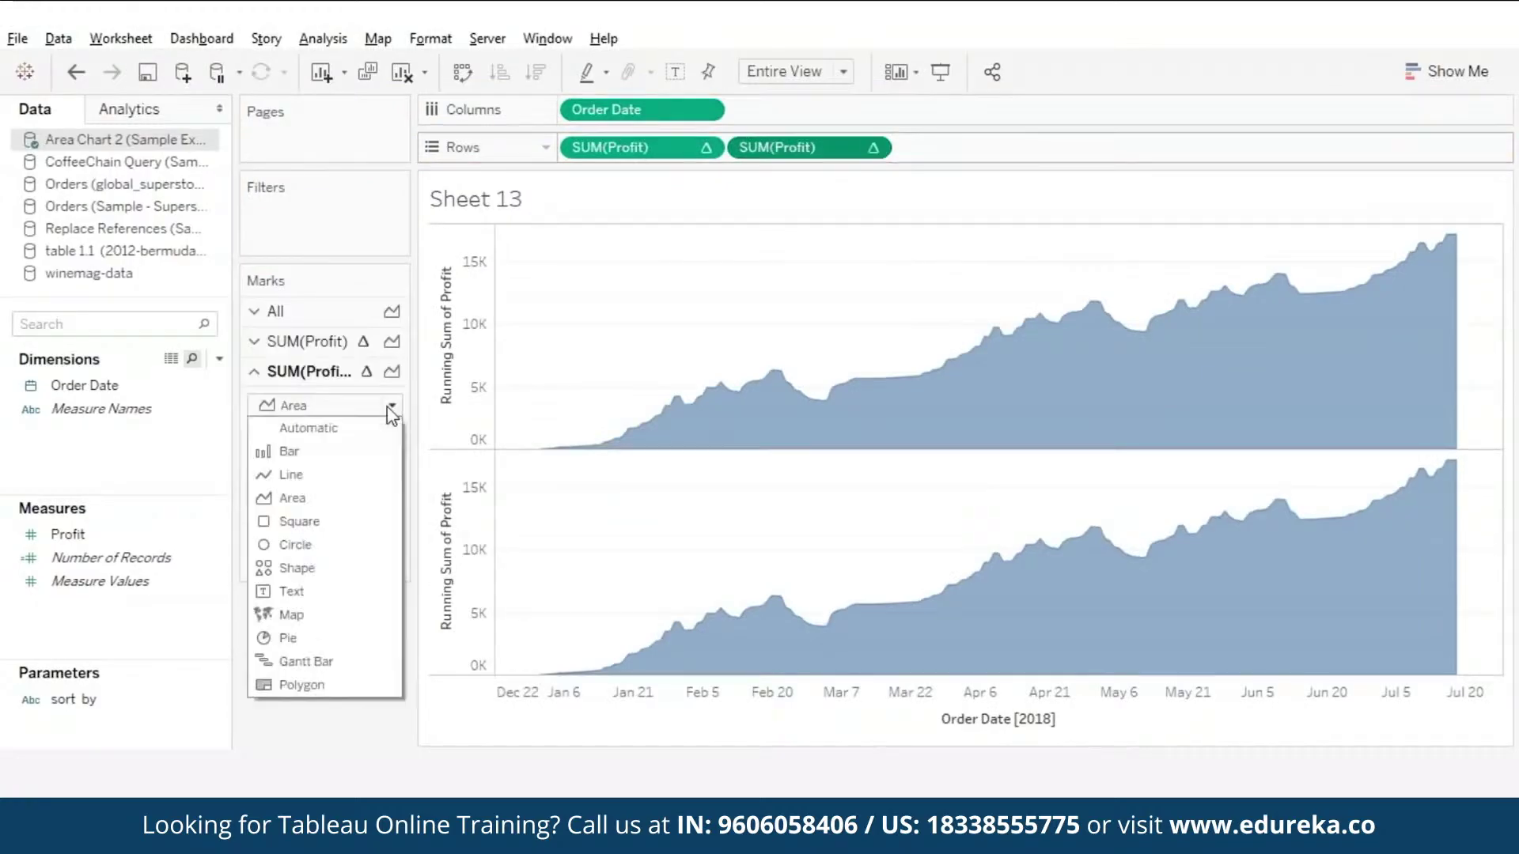
left_click(275, 477)
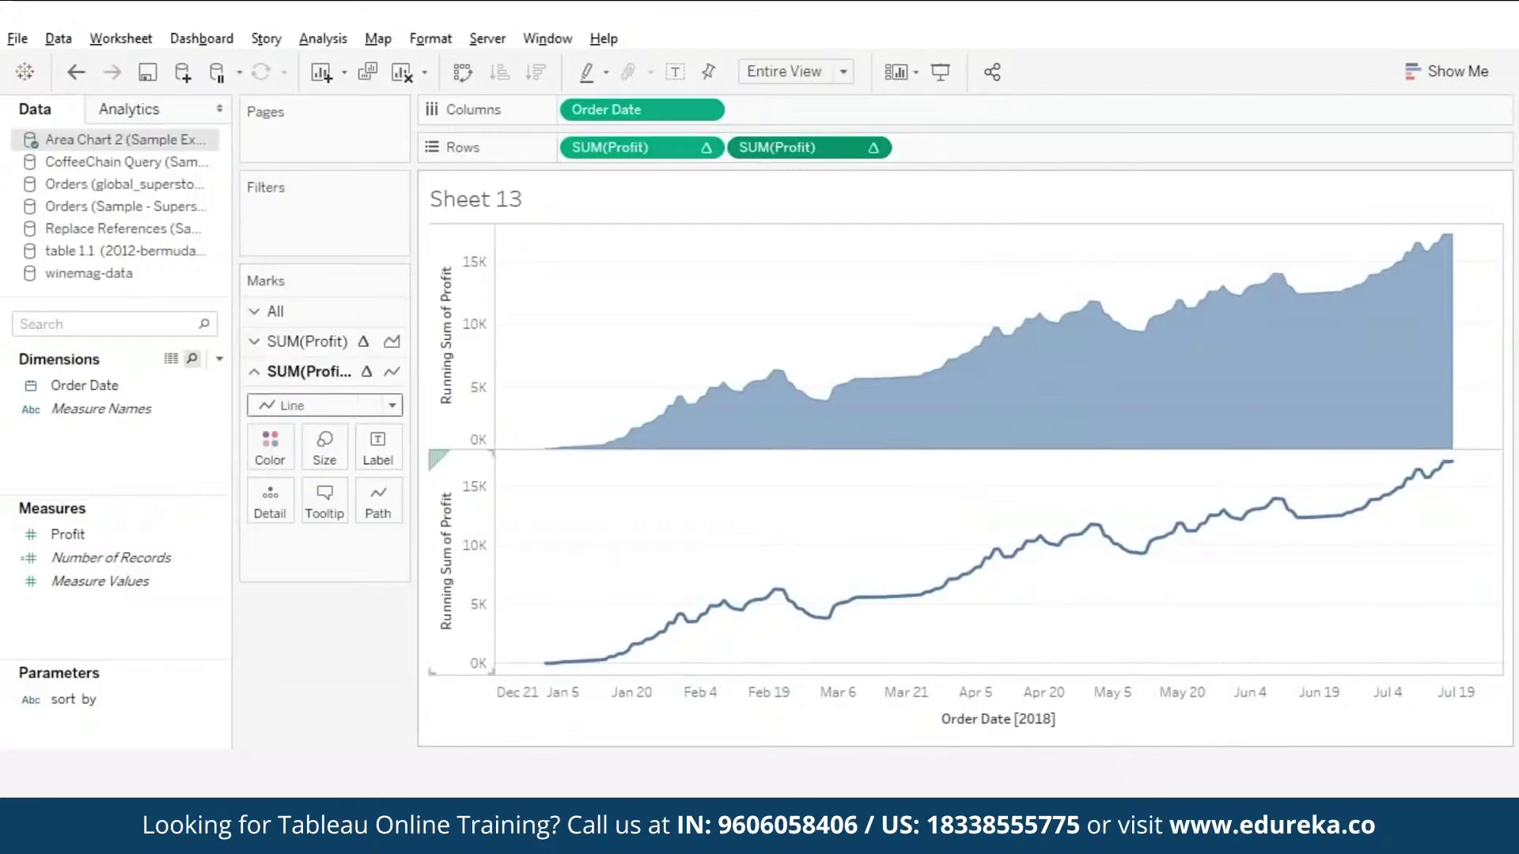
left_click(63, 535)
left_click_drag(63, 538, 266, 449)
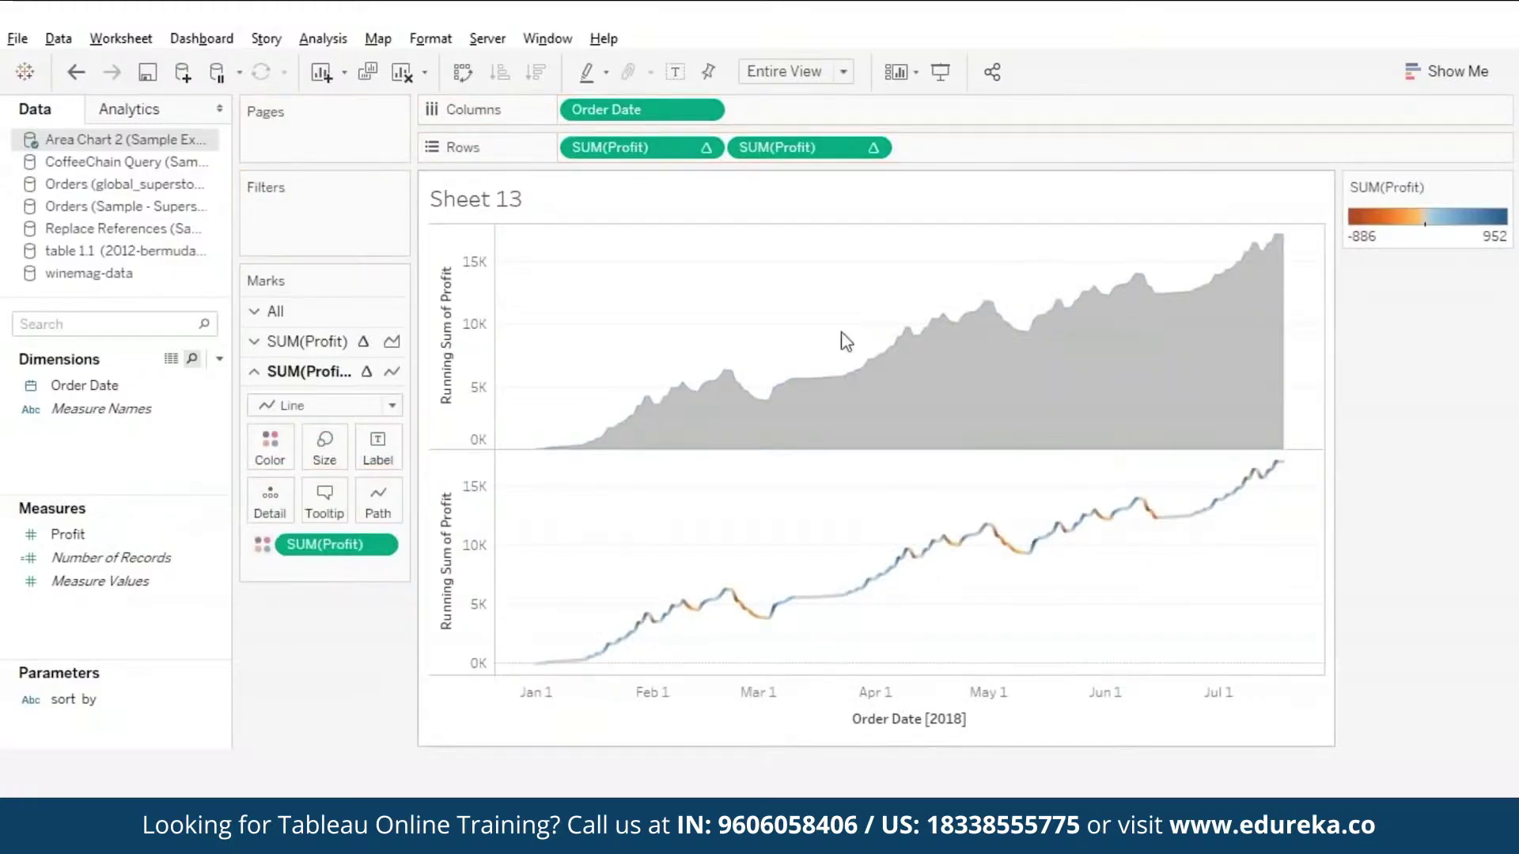
- Combine the two SUM(Profit) measures on a dual axis and hide the secondary axis header
left_click(874, 149)
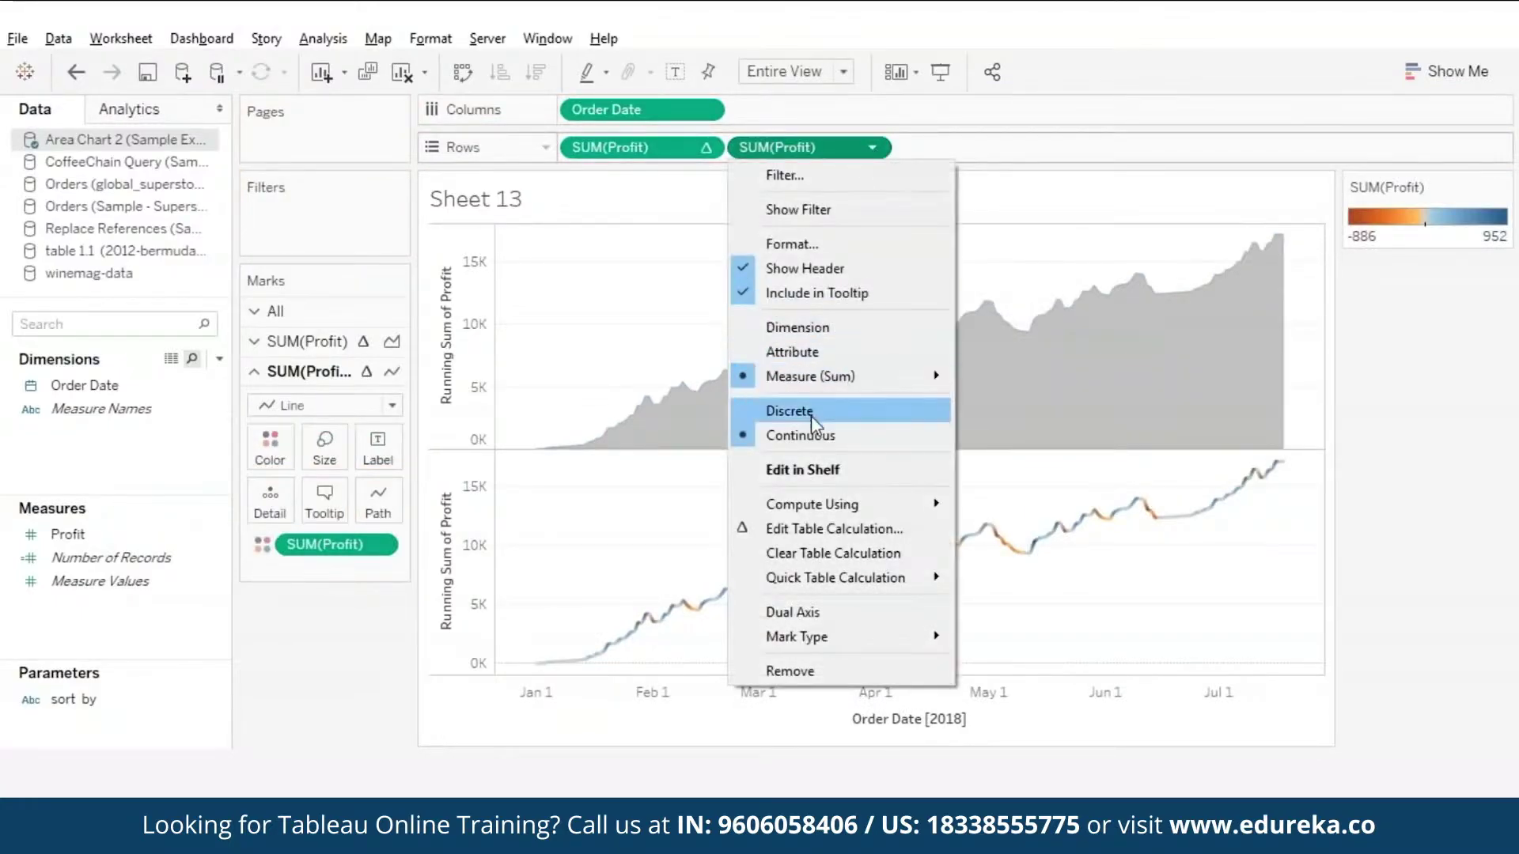
left_click(782, 607)
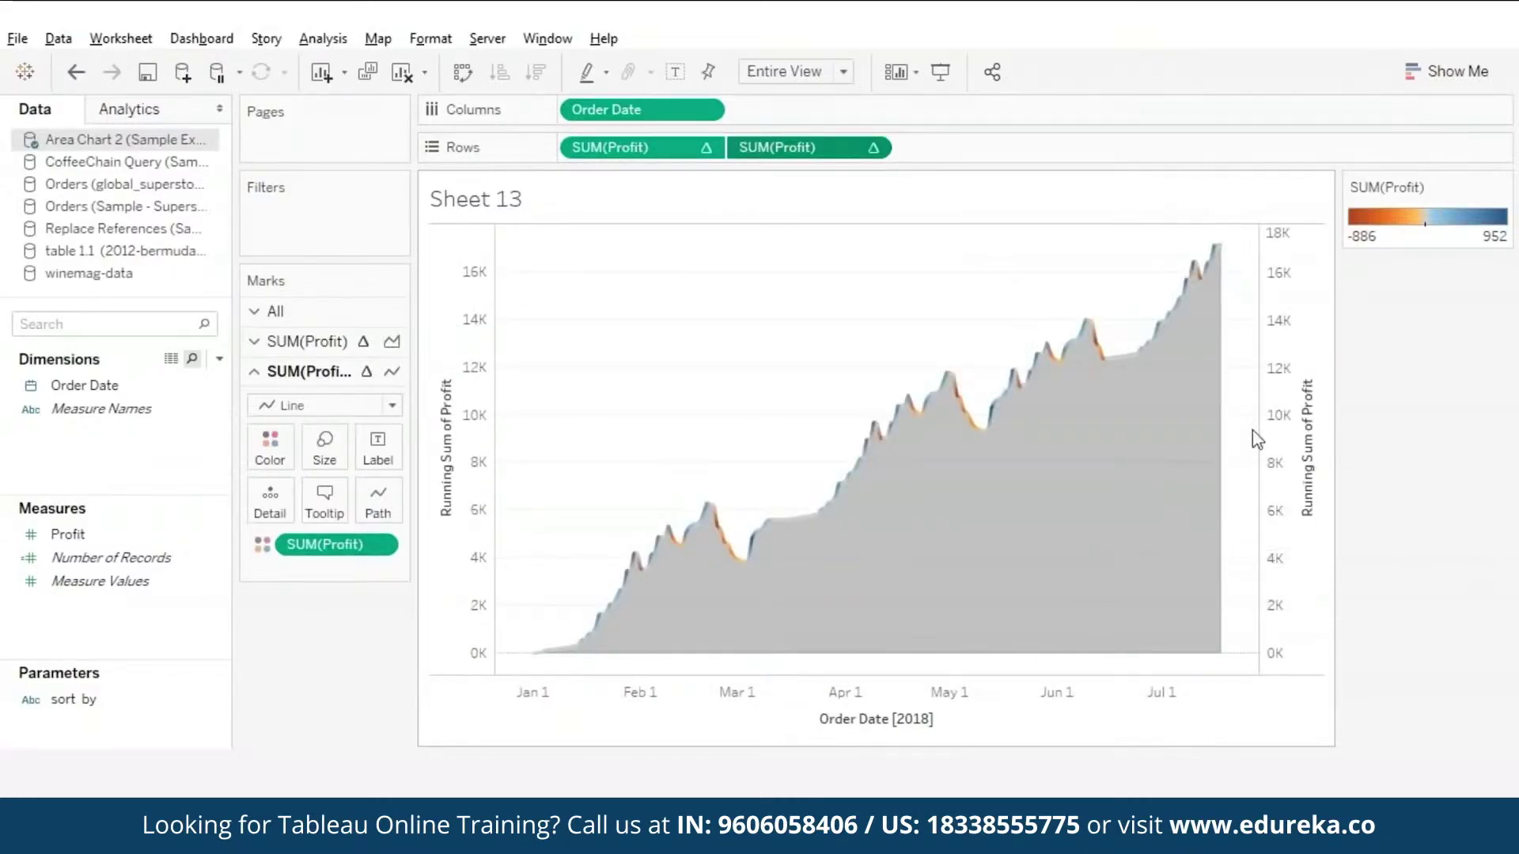
right_click(1283, 435)
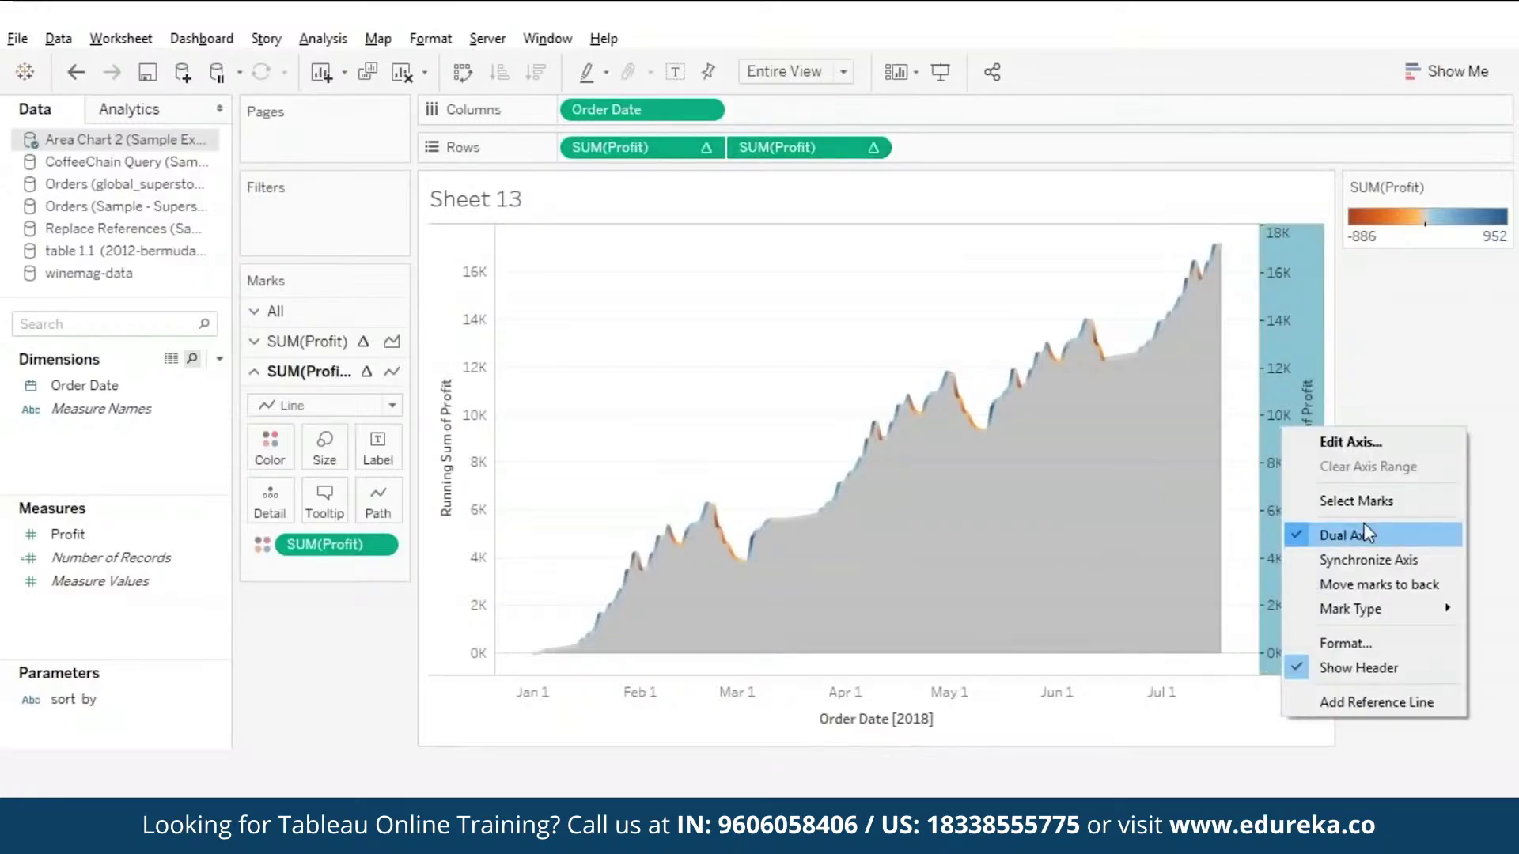
left_click(1326, 671)
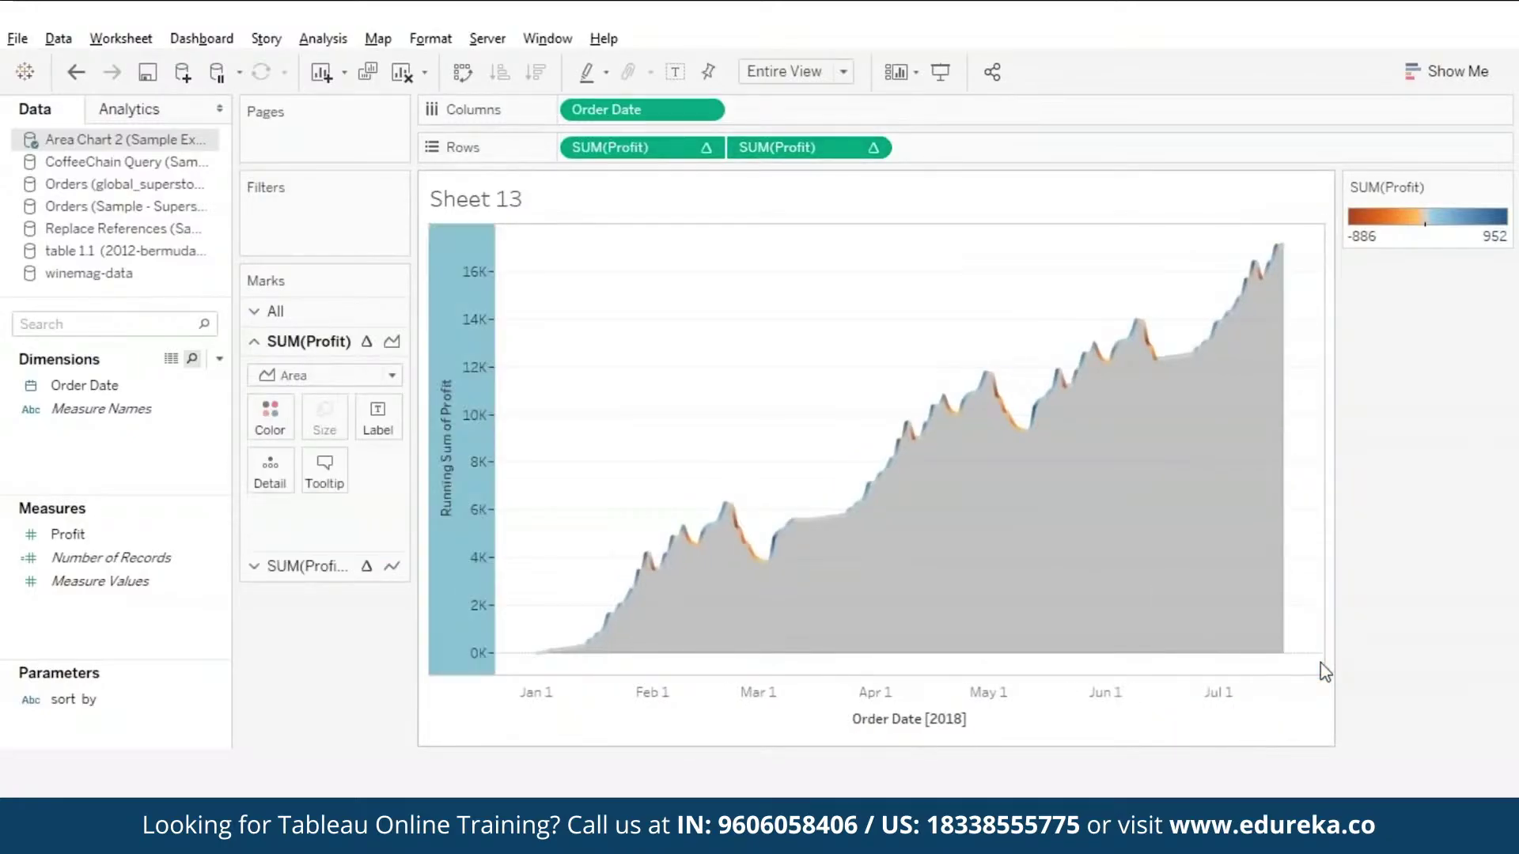
- Lower the opacity of the SUM(Profit) area marks to 17%
left_click(279, 423)
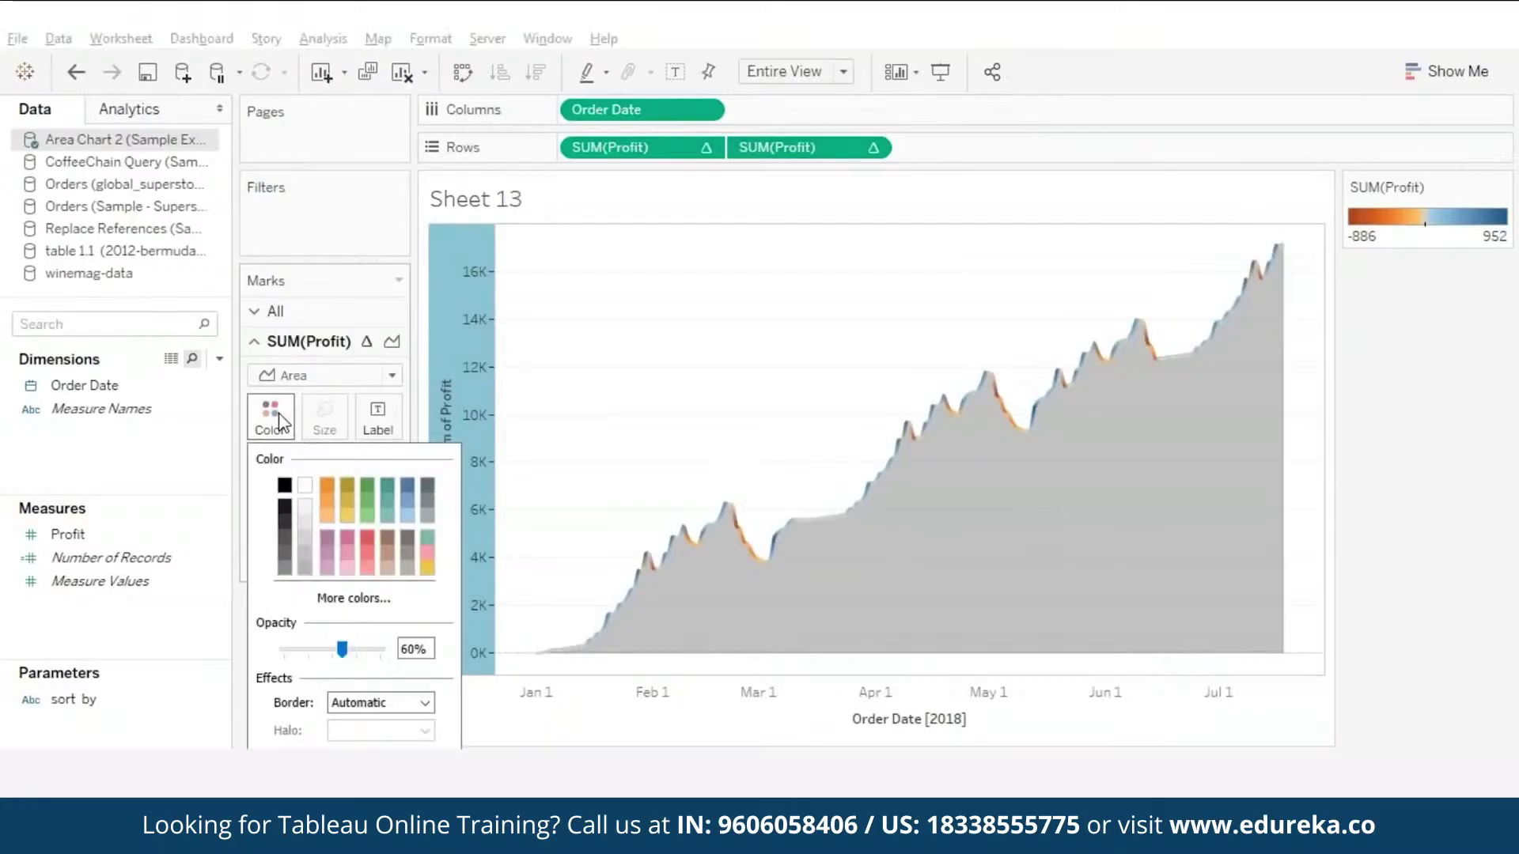
left_click_drag(344, 651, 304, 651)
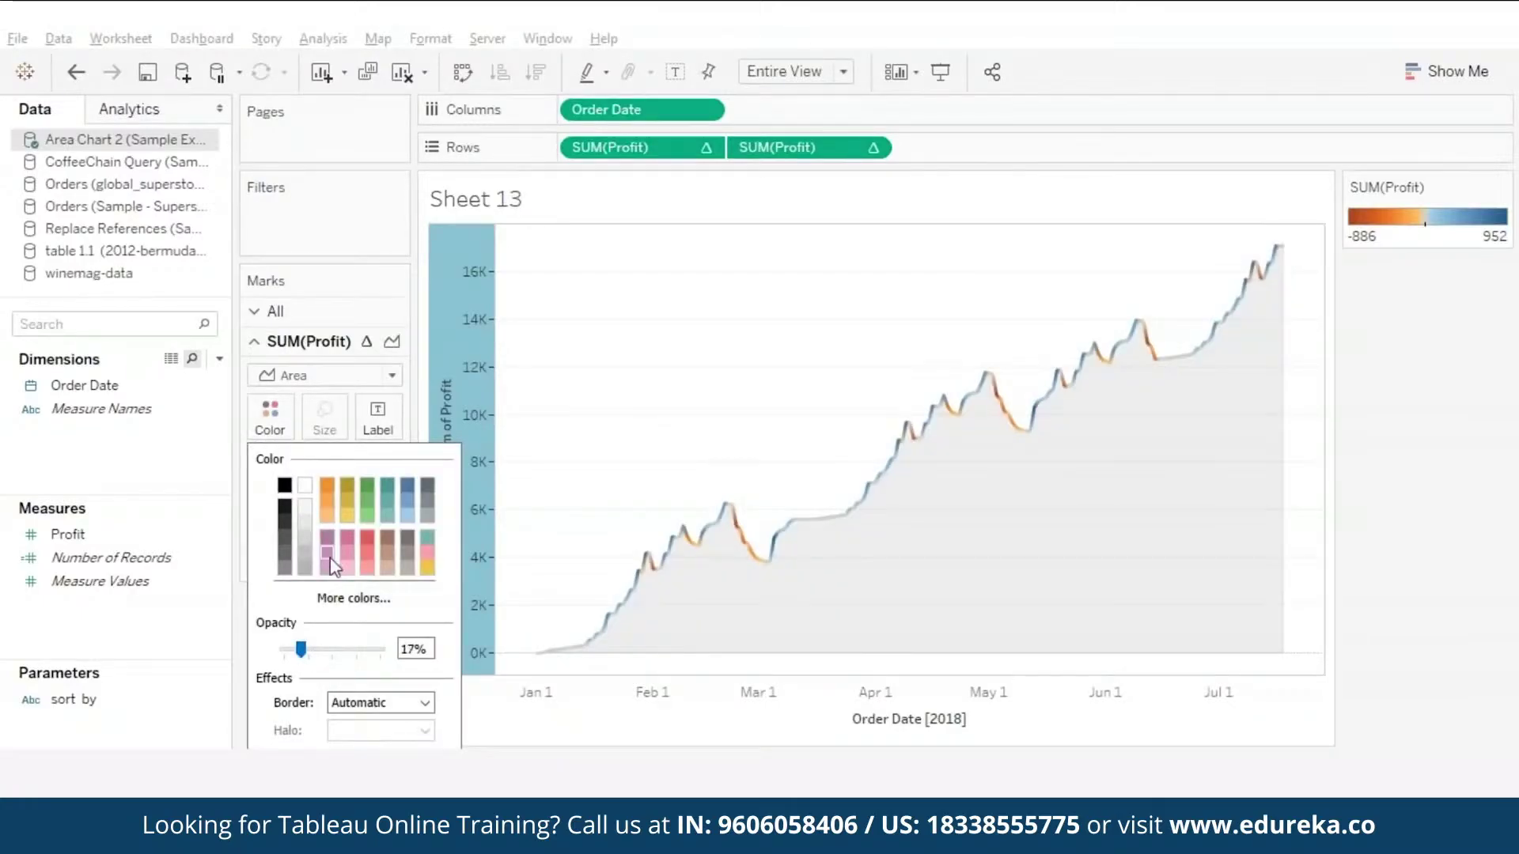
left_click(222, 699)
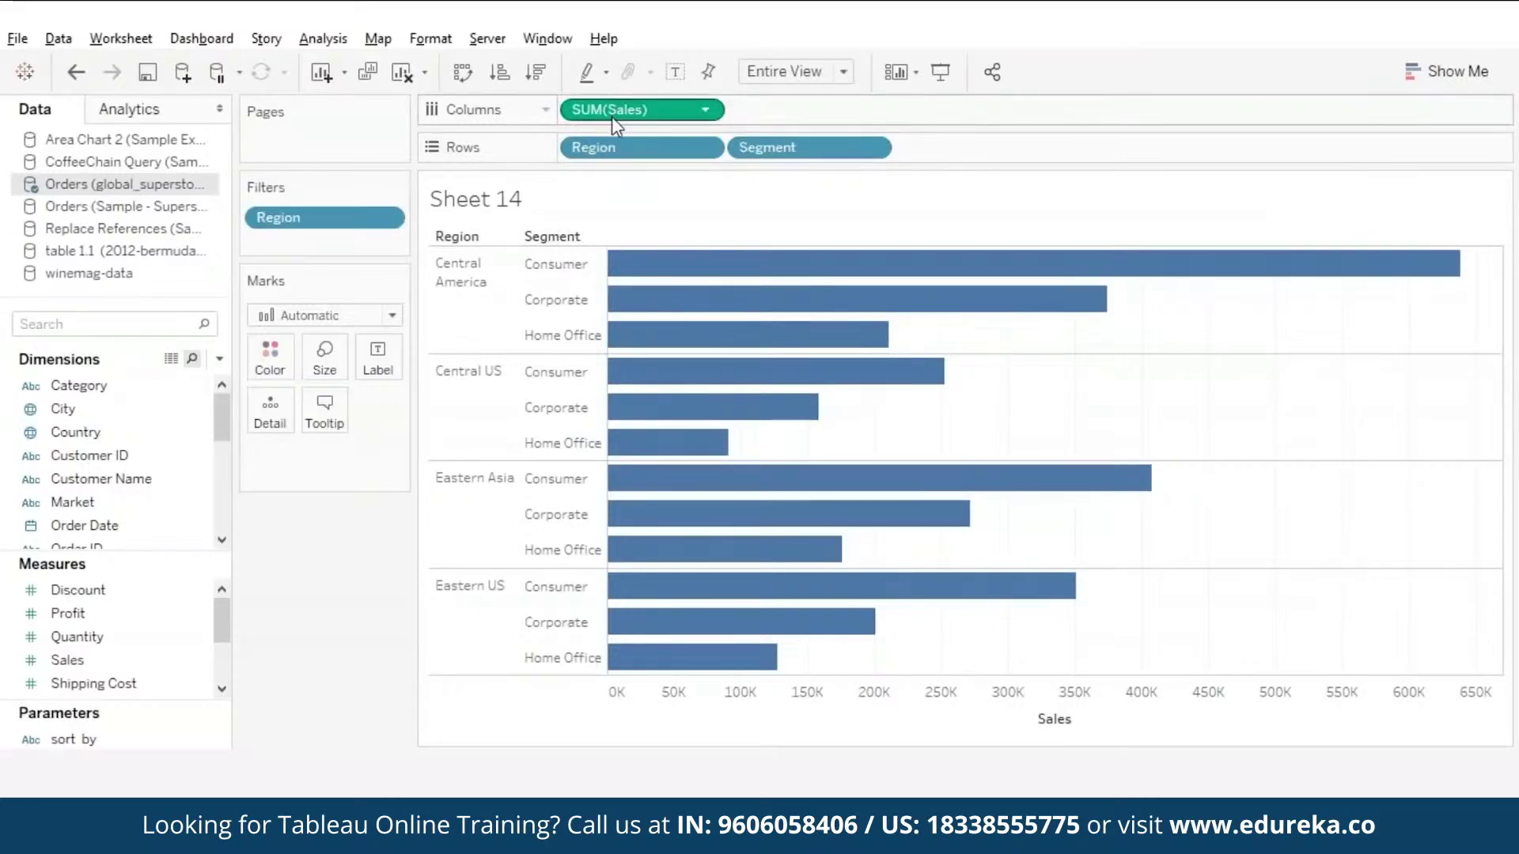
- Try SUM(Sales) labels on the Sheet 14 bars with left, center and right alignment, and remove the label field
left_click_drag(611, 110, 378, 362)
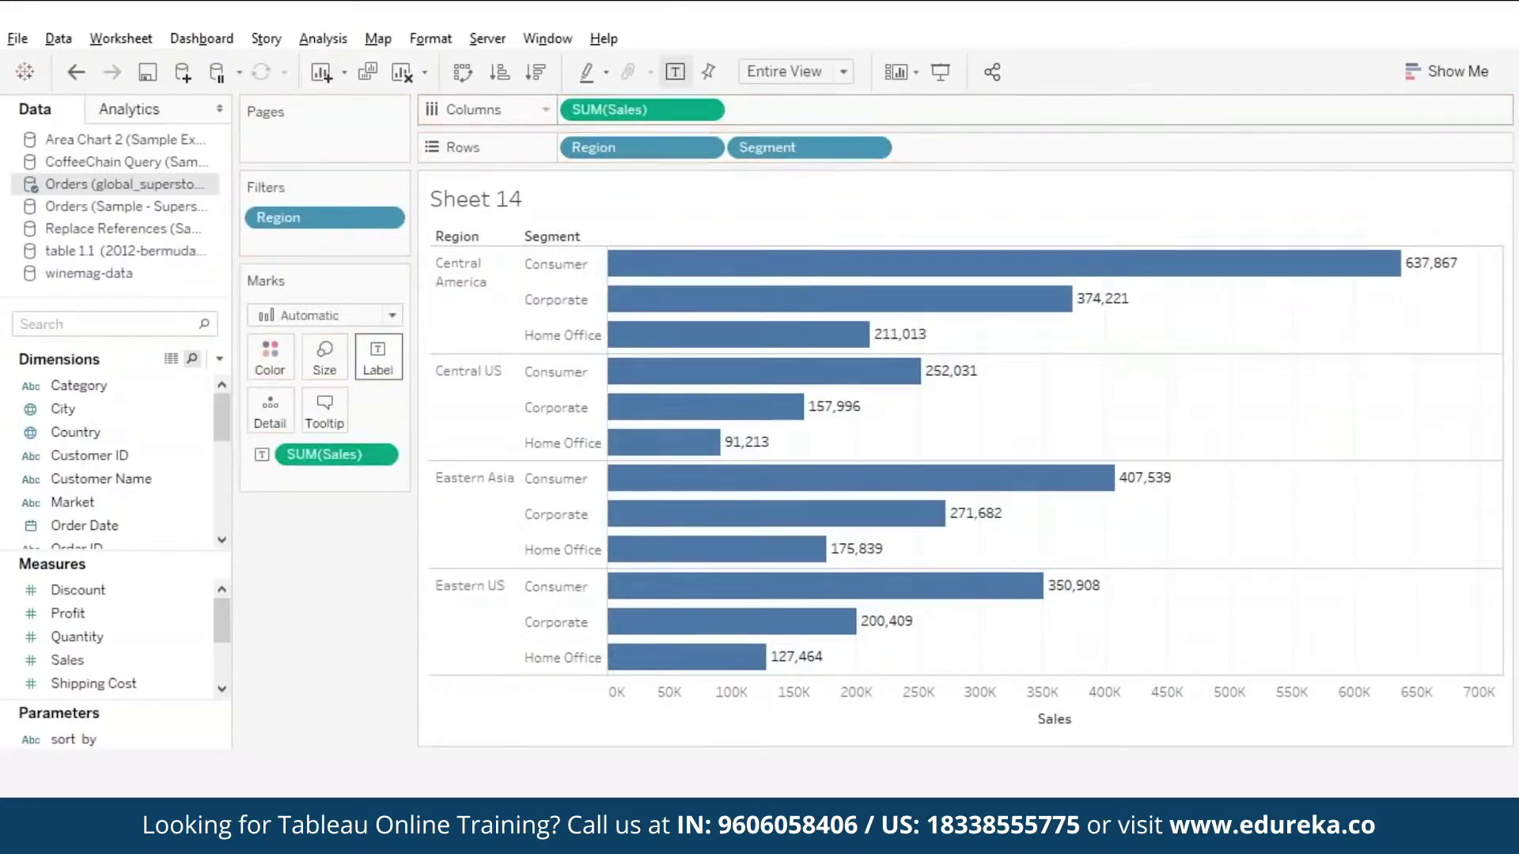
left_click(378, 357)
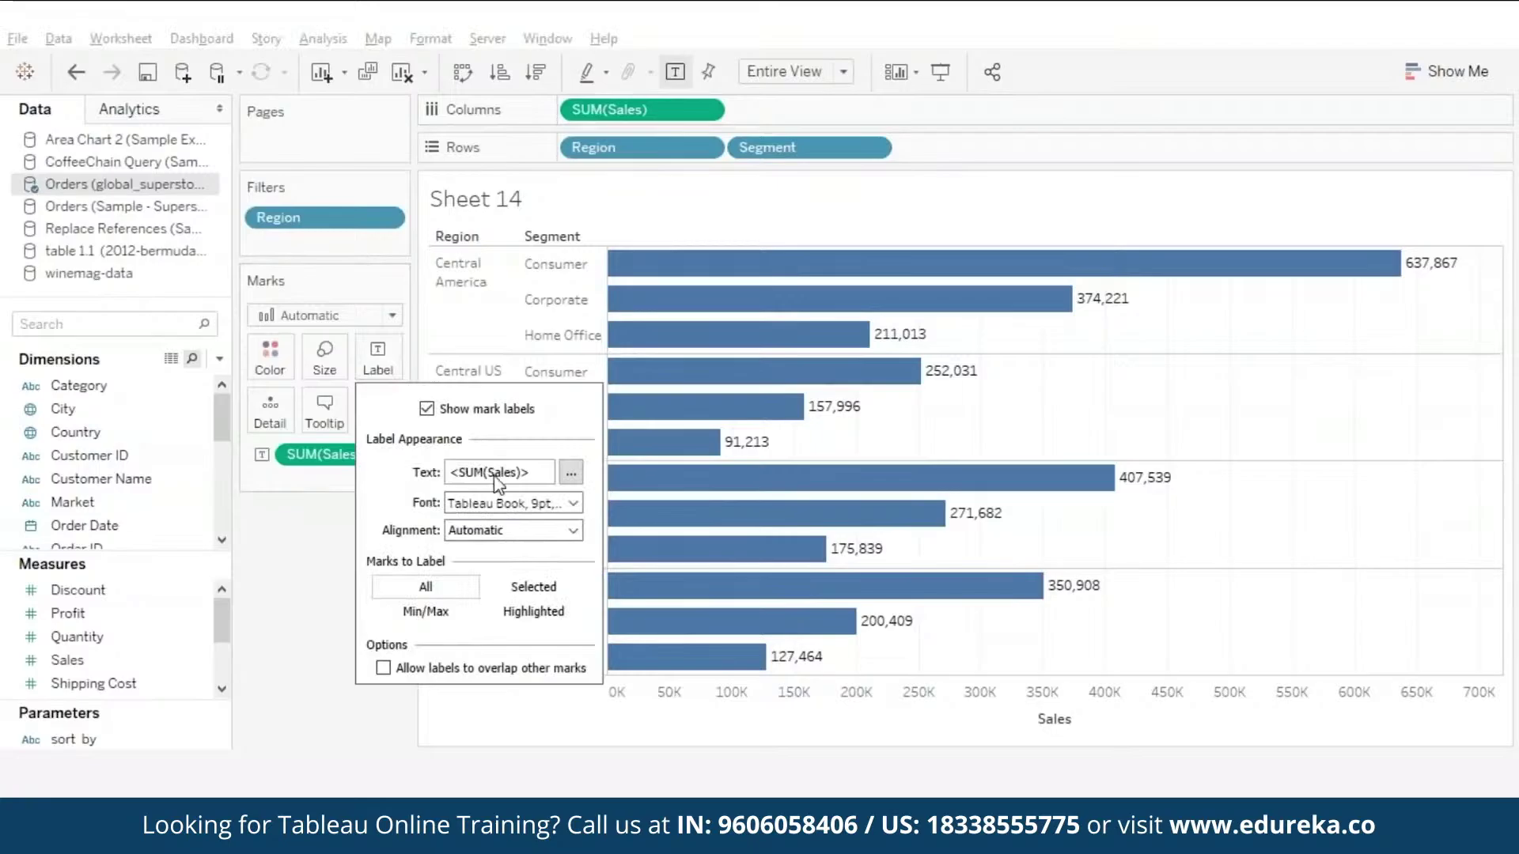
left_click(514, 530)
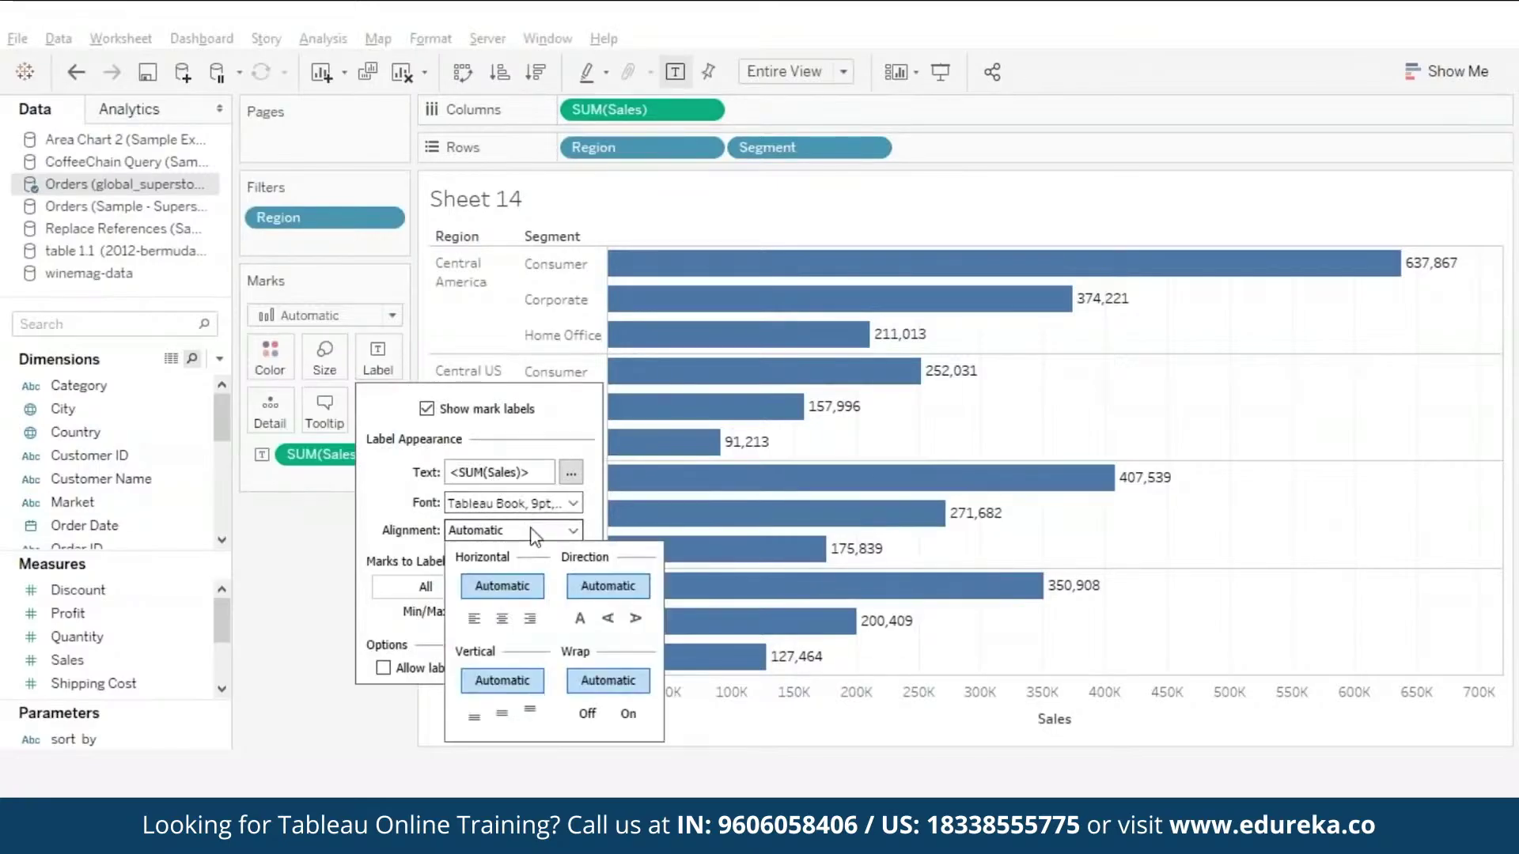
left_click(479, 622)
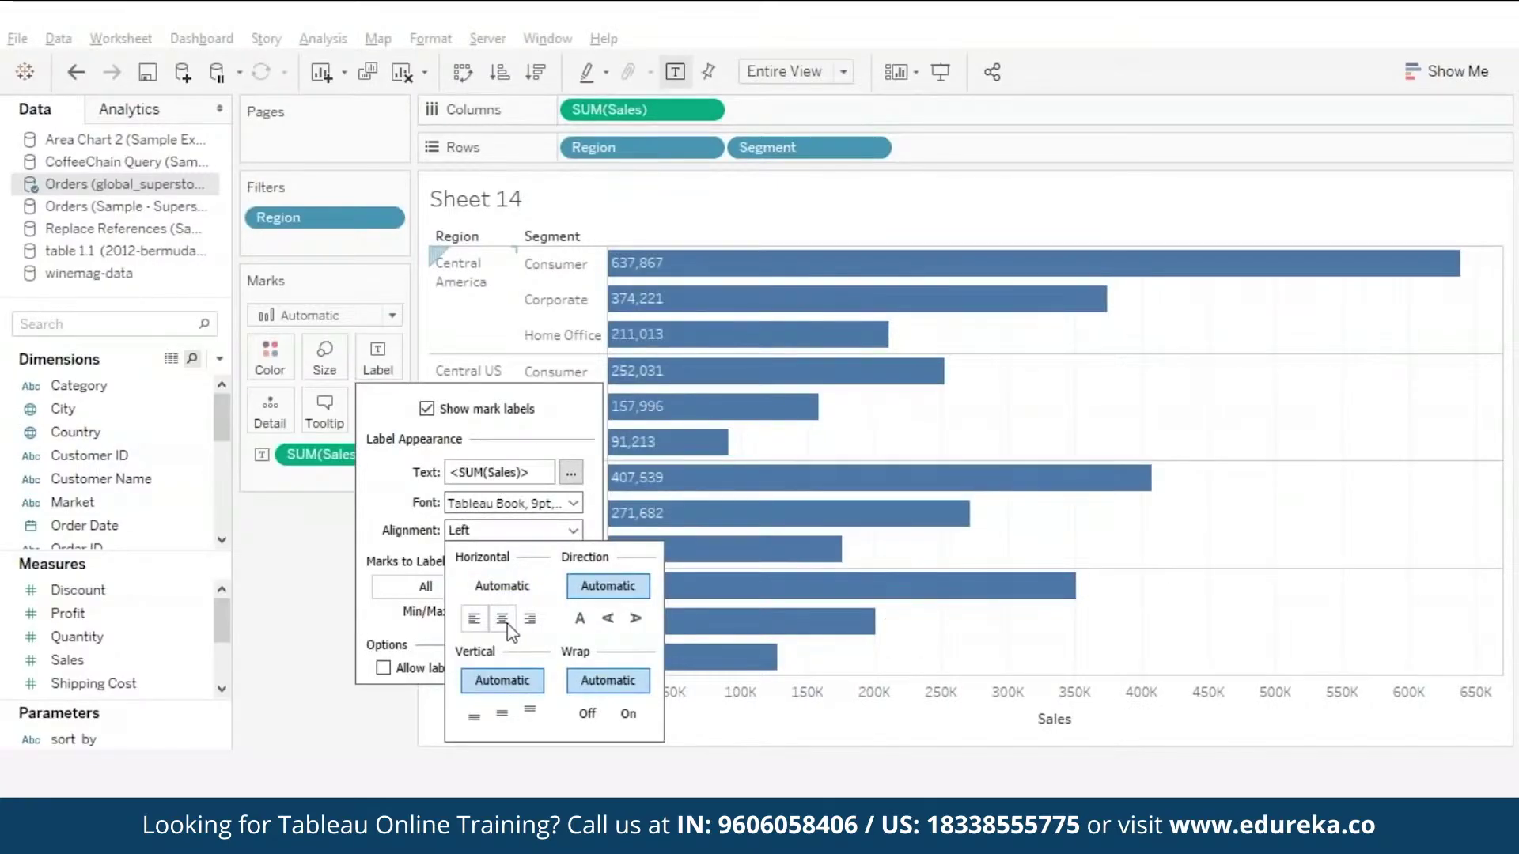
left_click(503, 619)
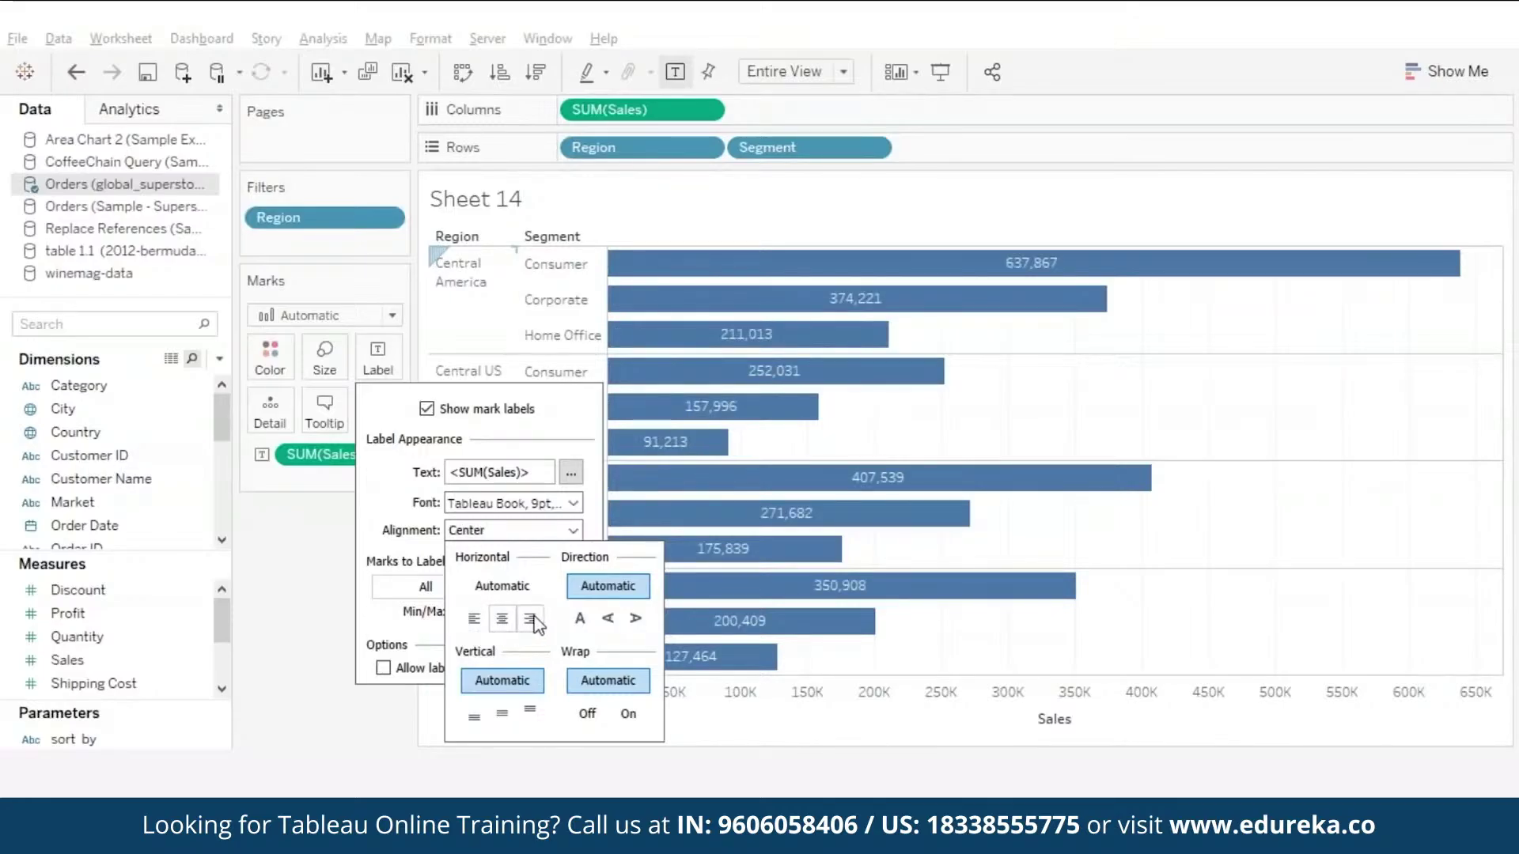
left_click(532, 619)
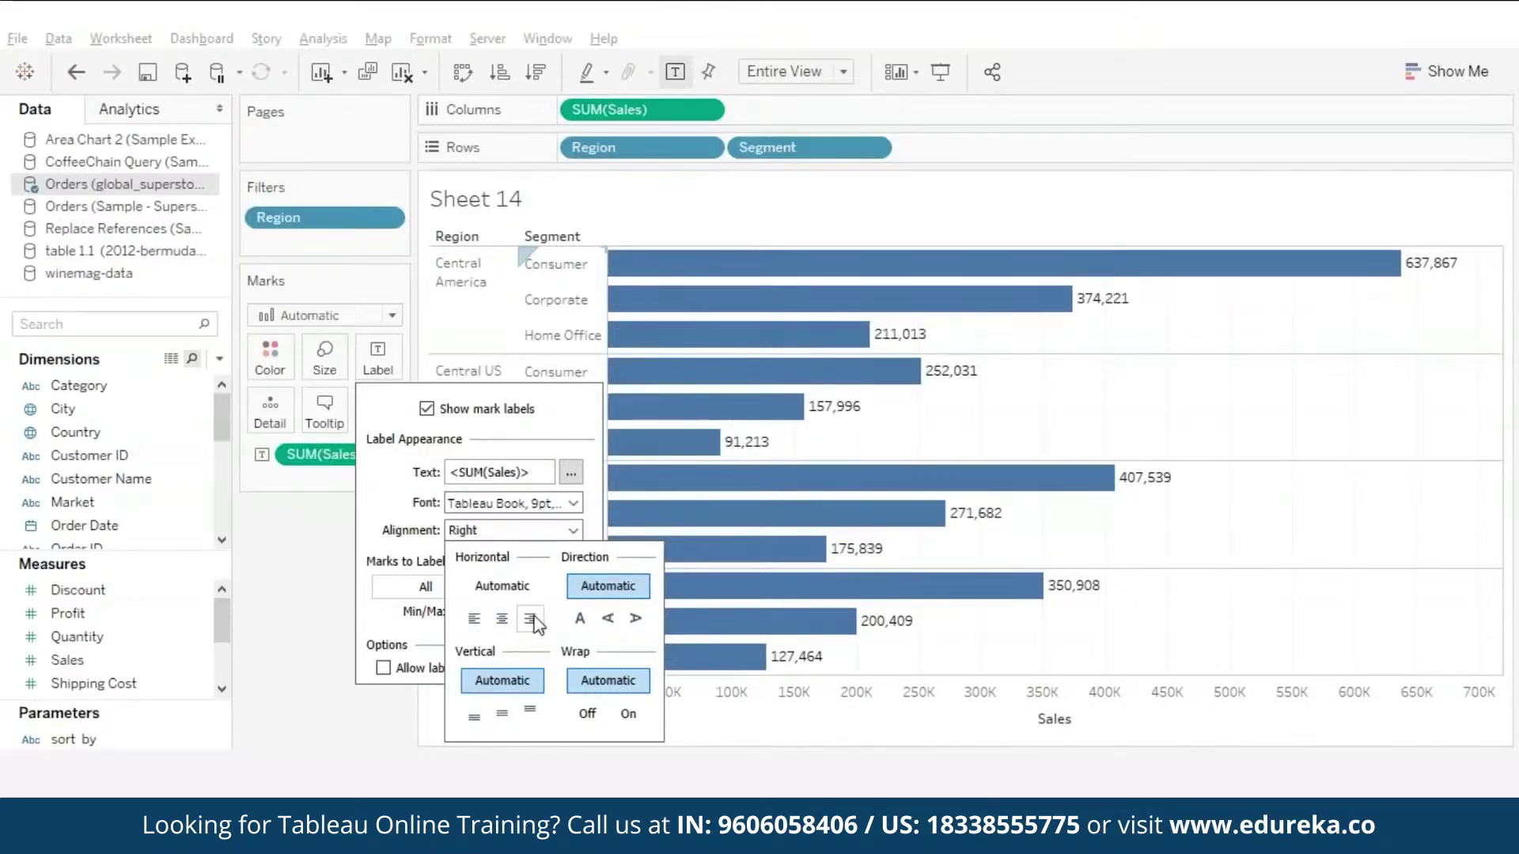
left_click(292, 543)
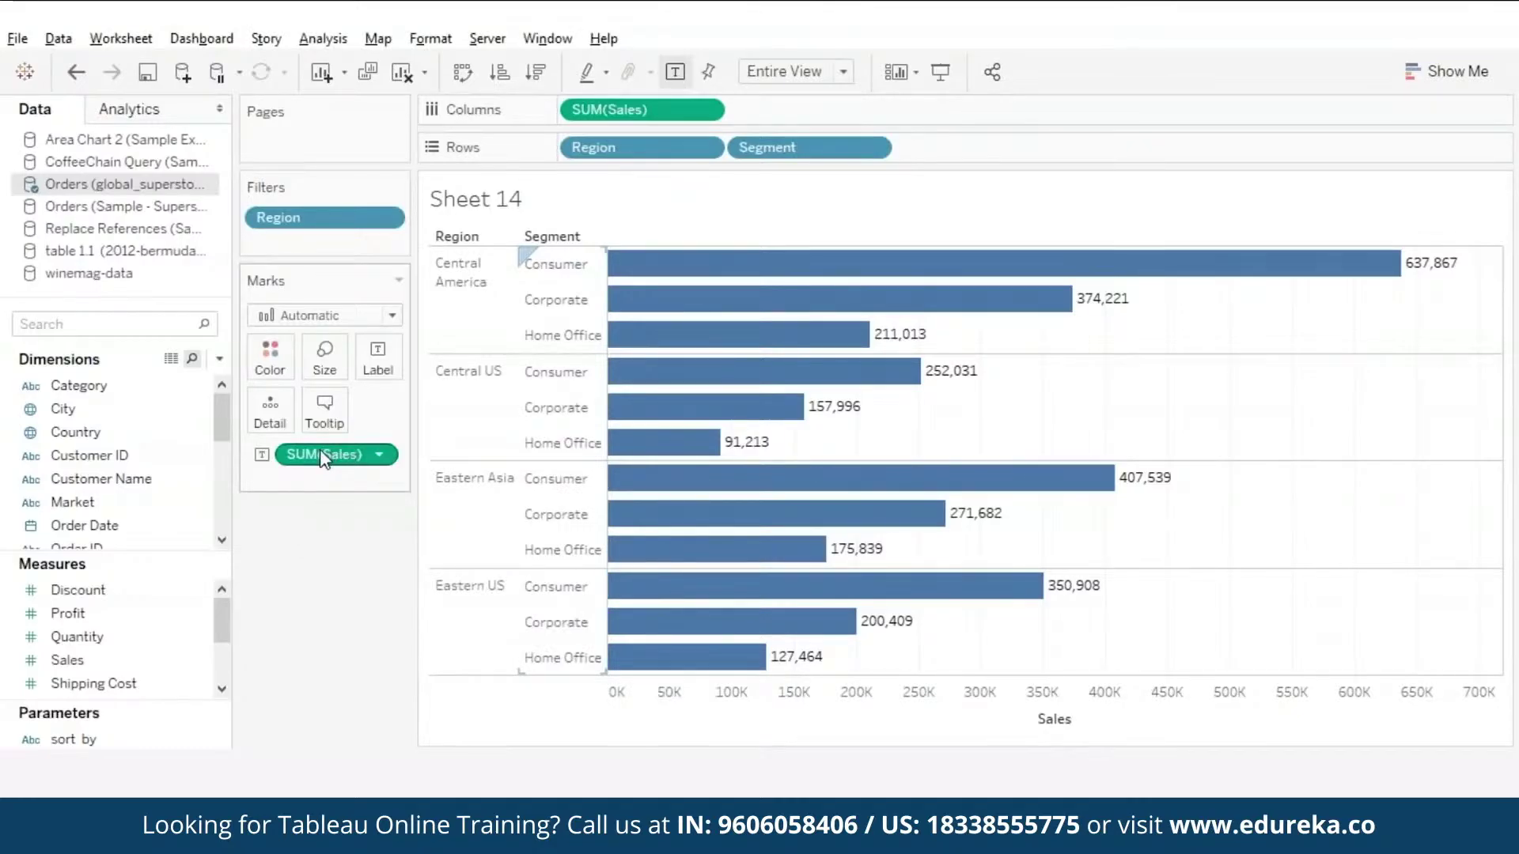
left_click_drag(324, 459, 318, 667)
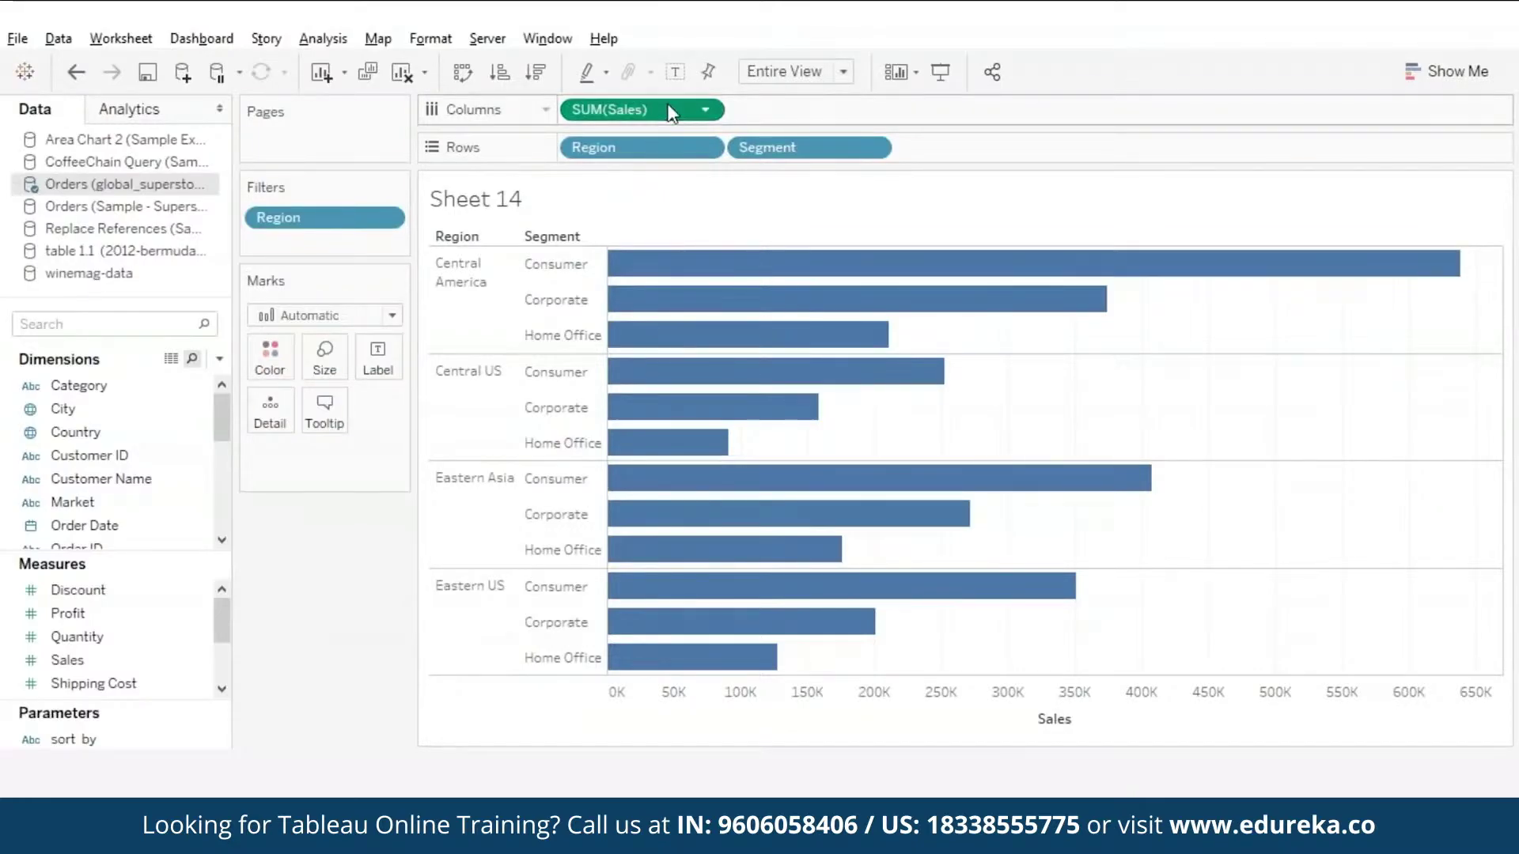
- Duplicate SUM(Sales) on Columns in Sheet 14 as a dual axis with synchronized axes
left_click_drag(671, 113, 740, 108)
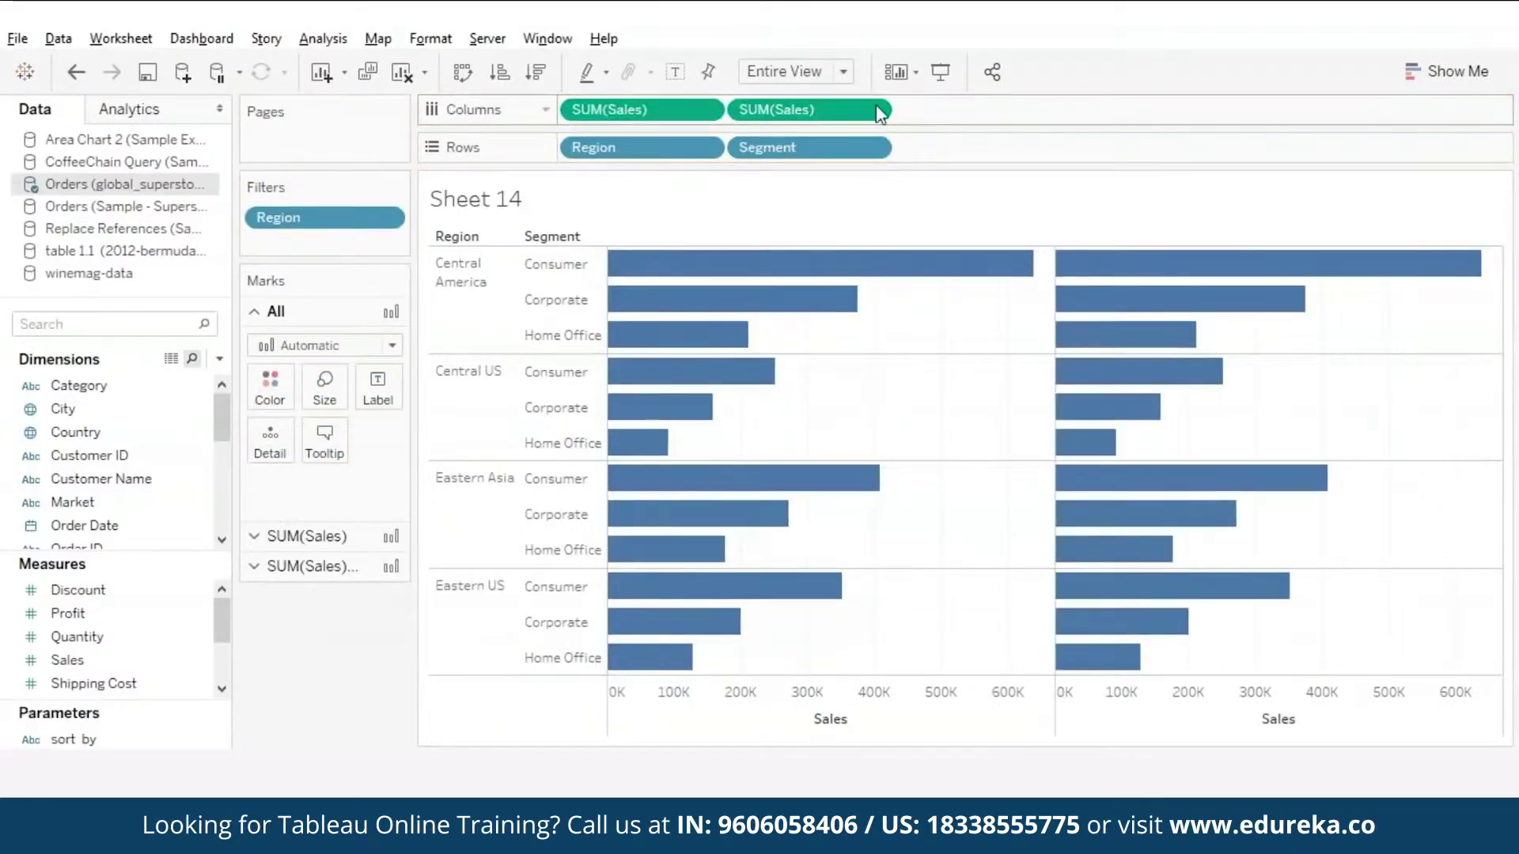
left_click(872, 109)
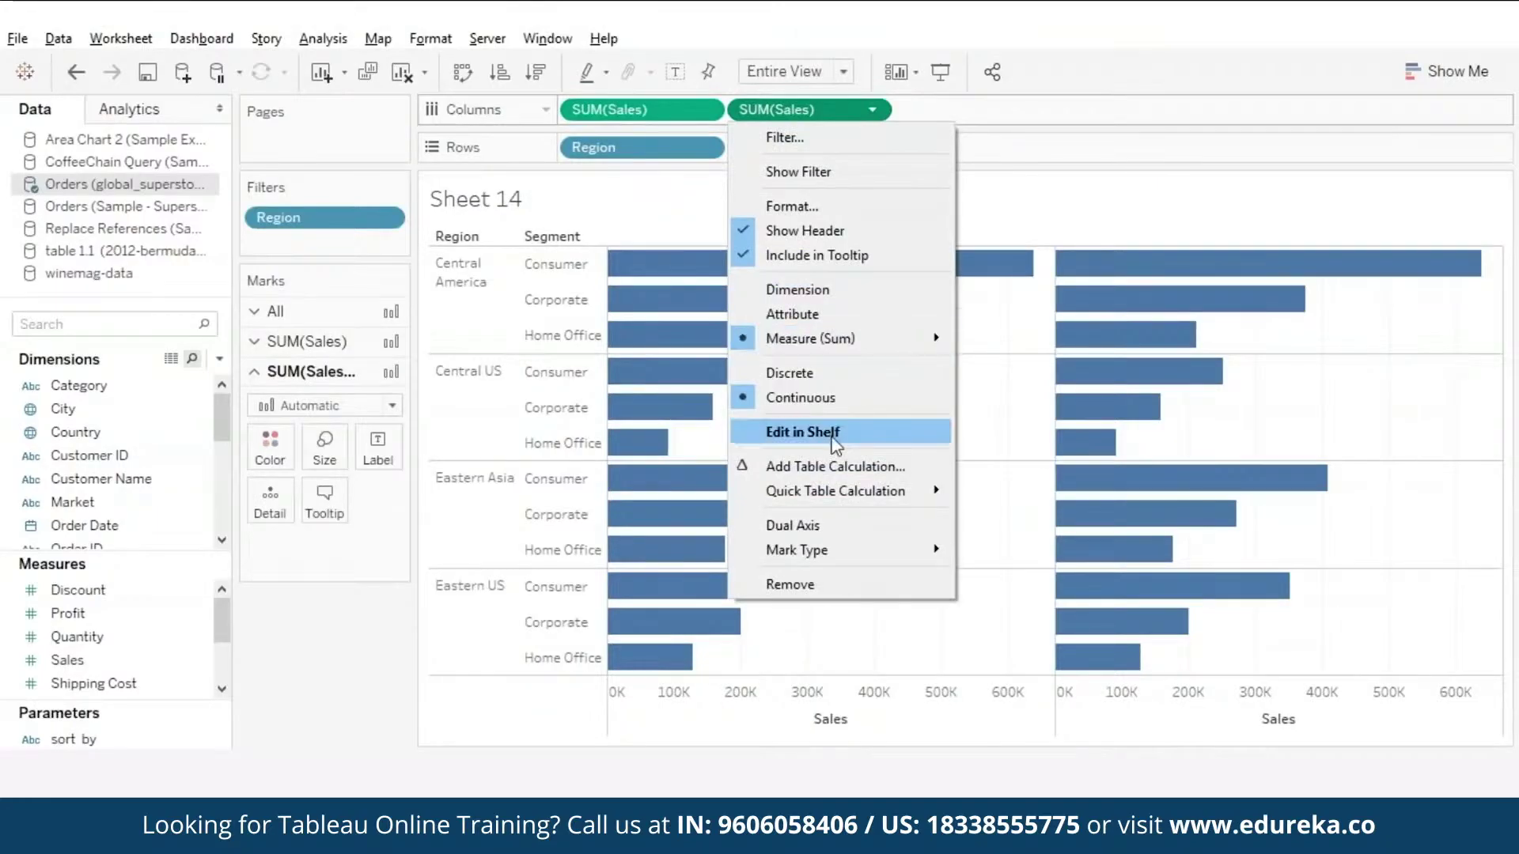
left_click(795, 527)
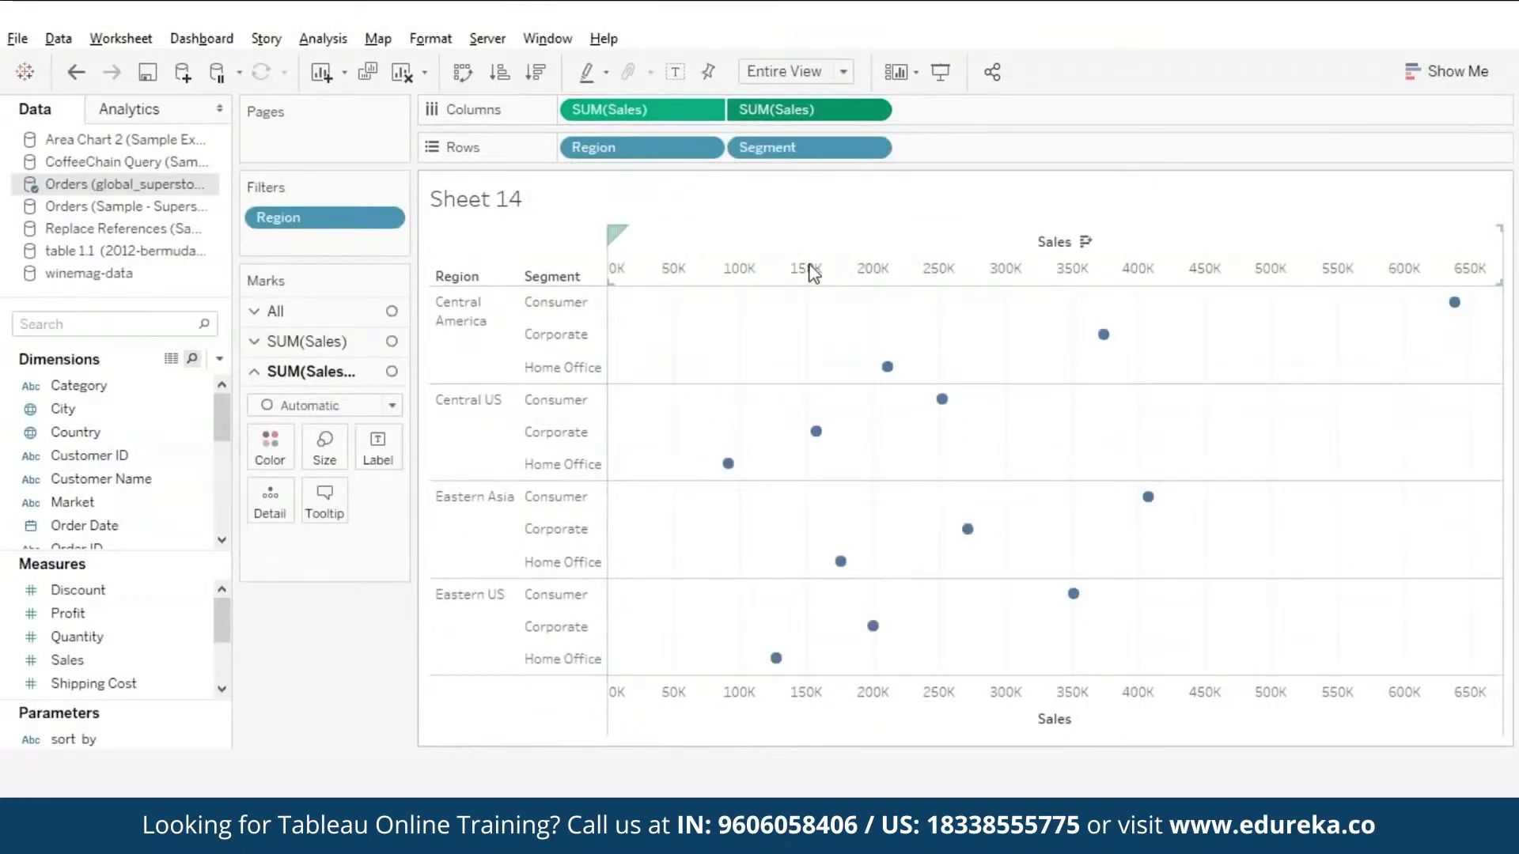
right_click(808, 267)
left_click(867, 396)
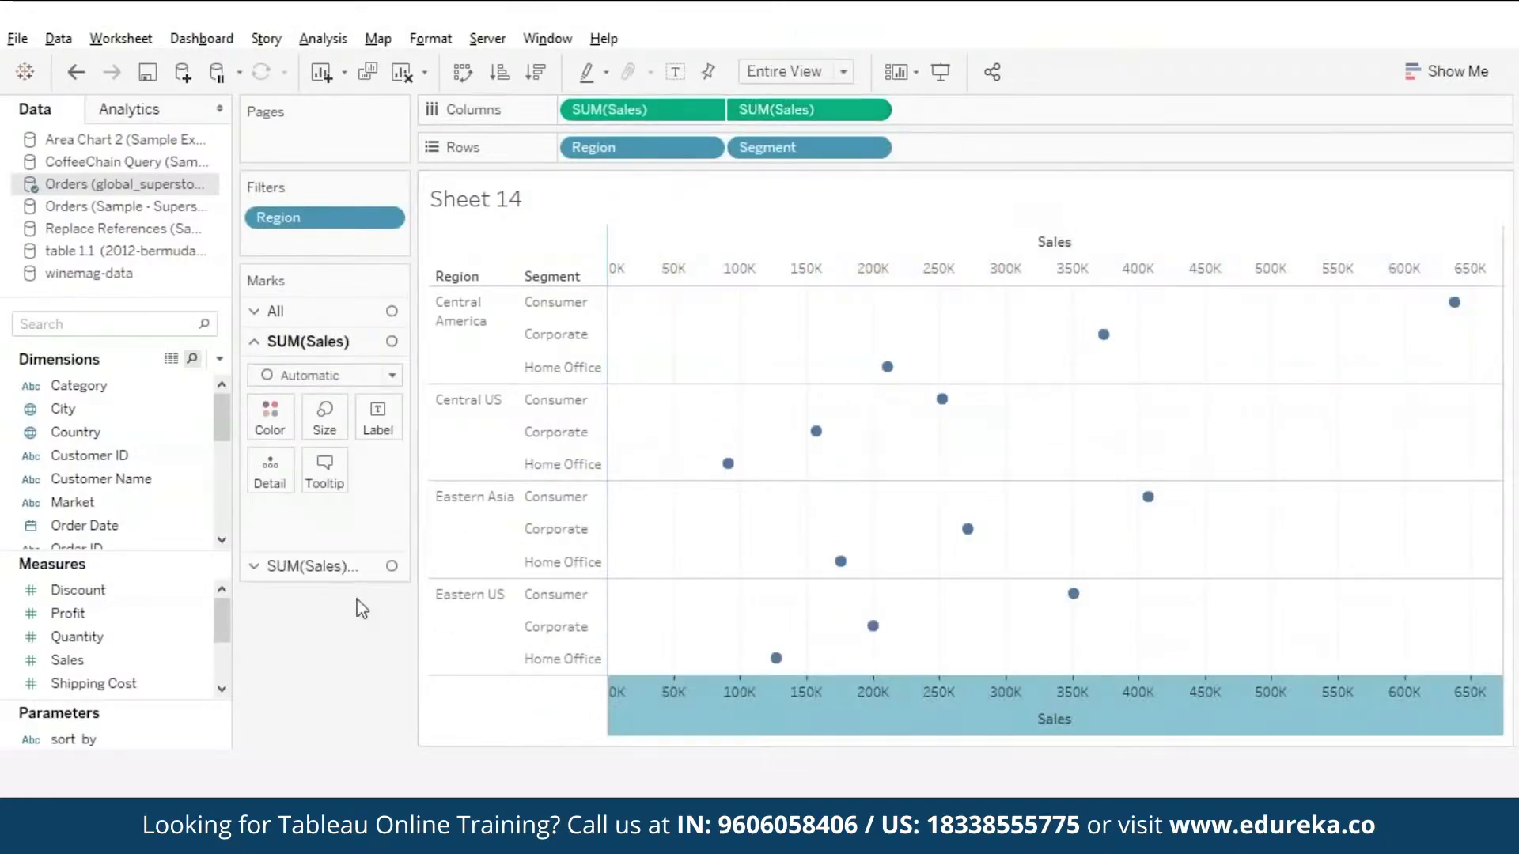
- Set the first SUM(Sales) marks to Bar and the second SUM(Sales) marks to Gantt Bar
left_click(393, 375)
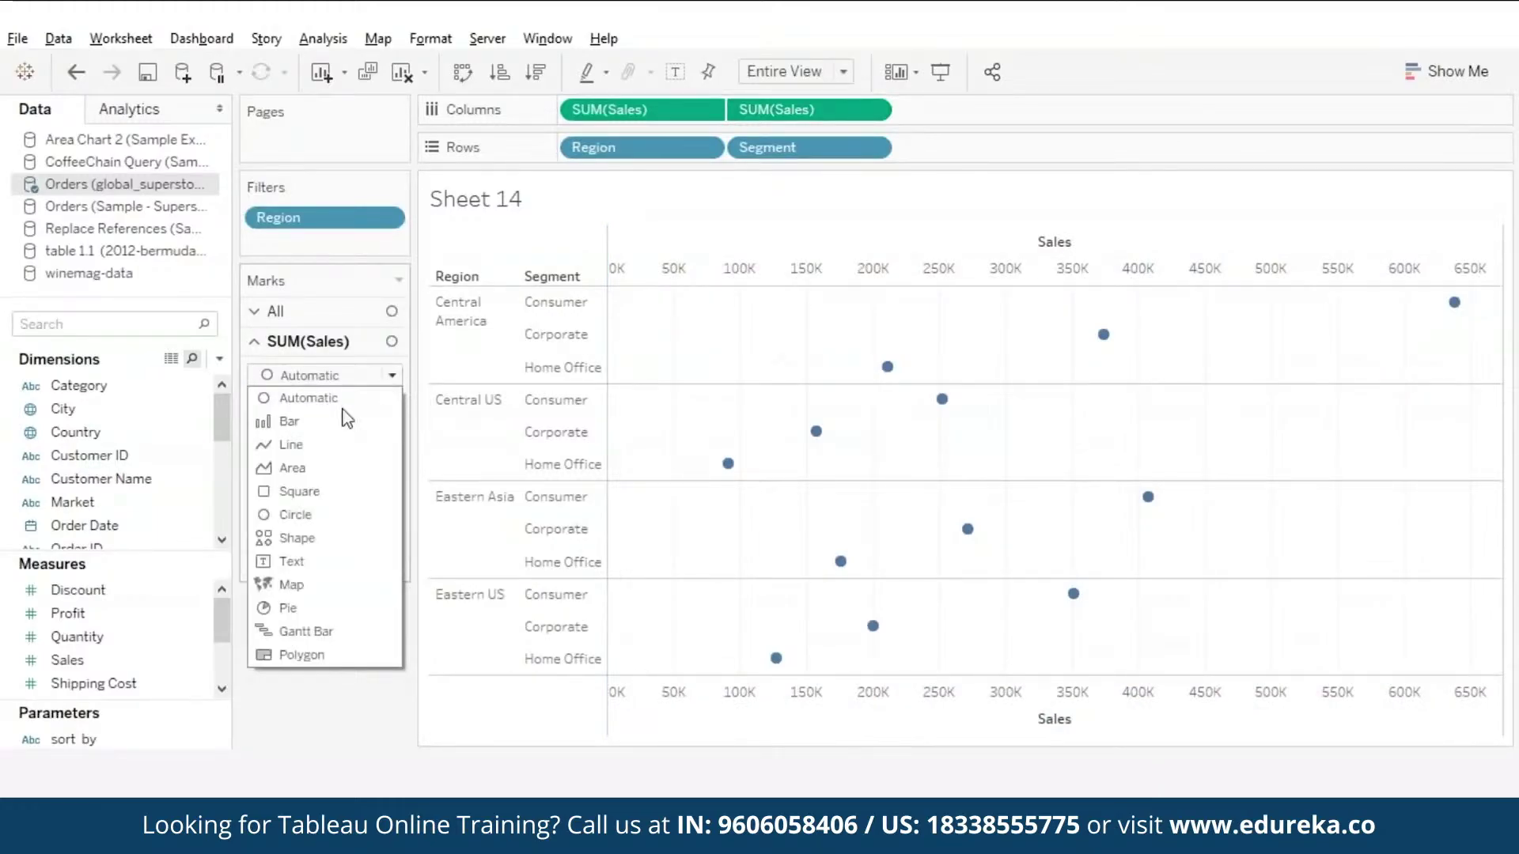
left_click(302, 424)
left_click(325, 568)
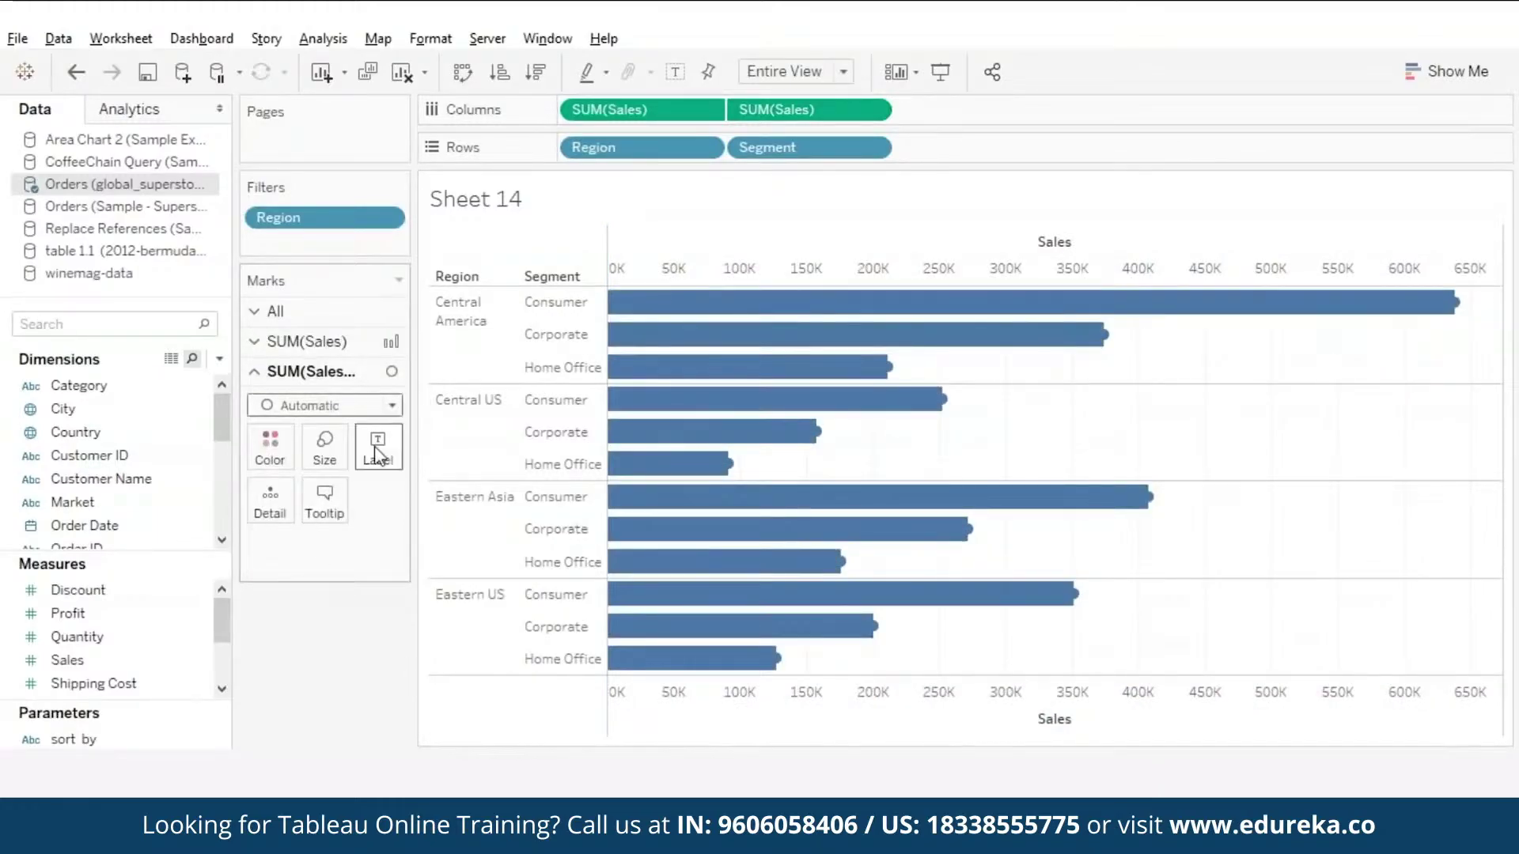
left_click(390, 405)
left_click(305, 659)
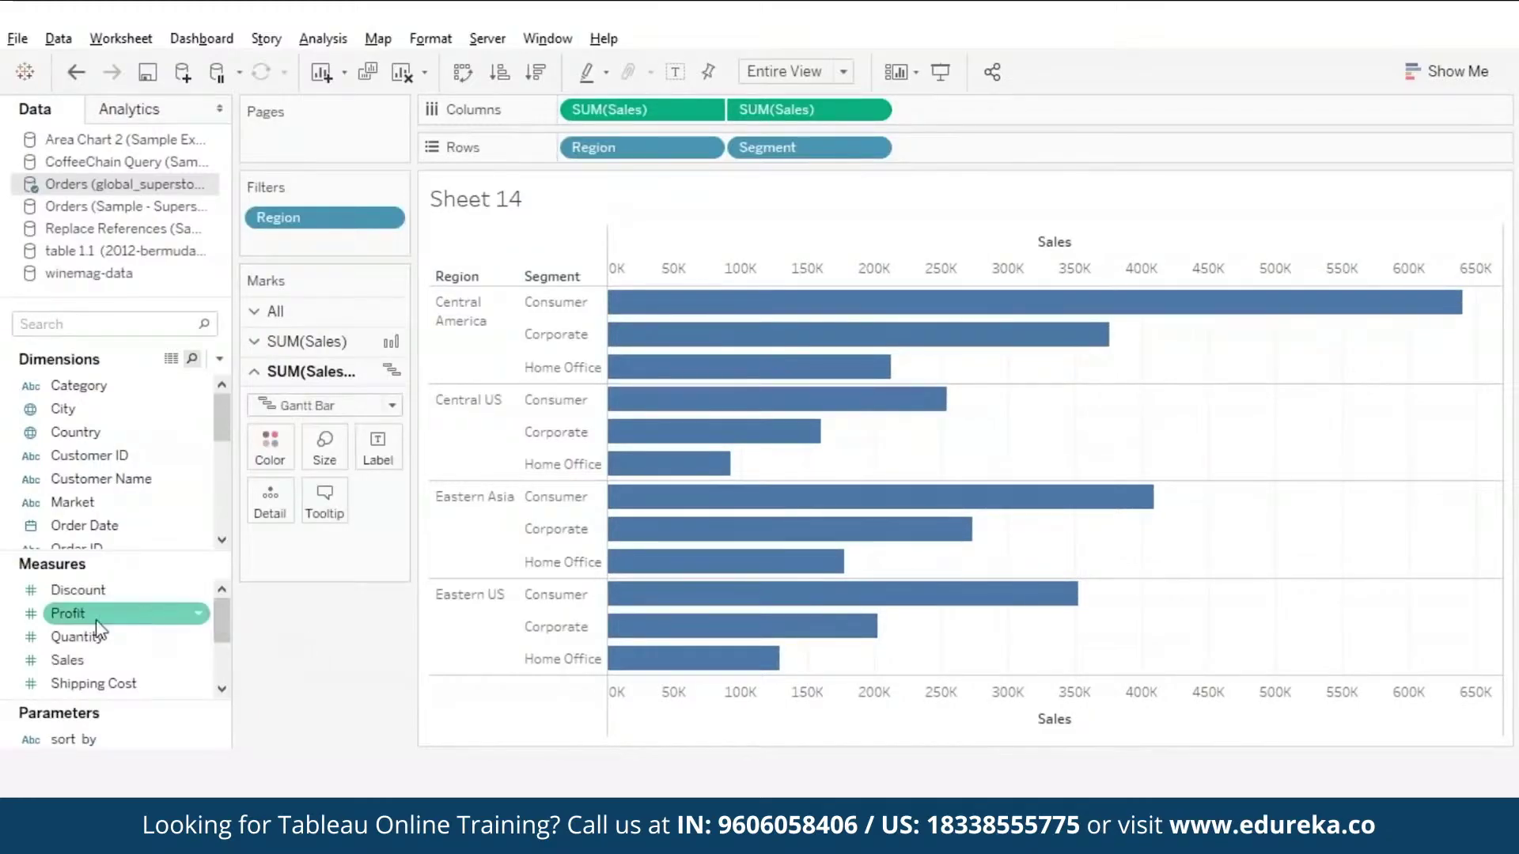
- Label the Gantt Bar marks with Sales and align the labels horizontally to the left
left_click_drag(70, 660, 376, 448)
left_click(378, 448)
left_click(492, 618)
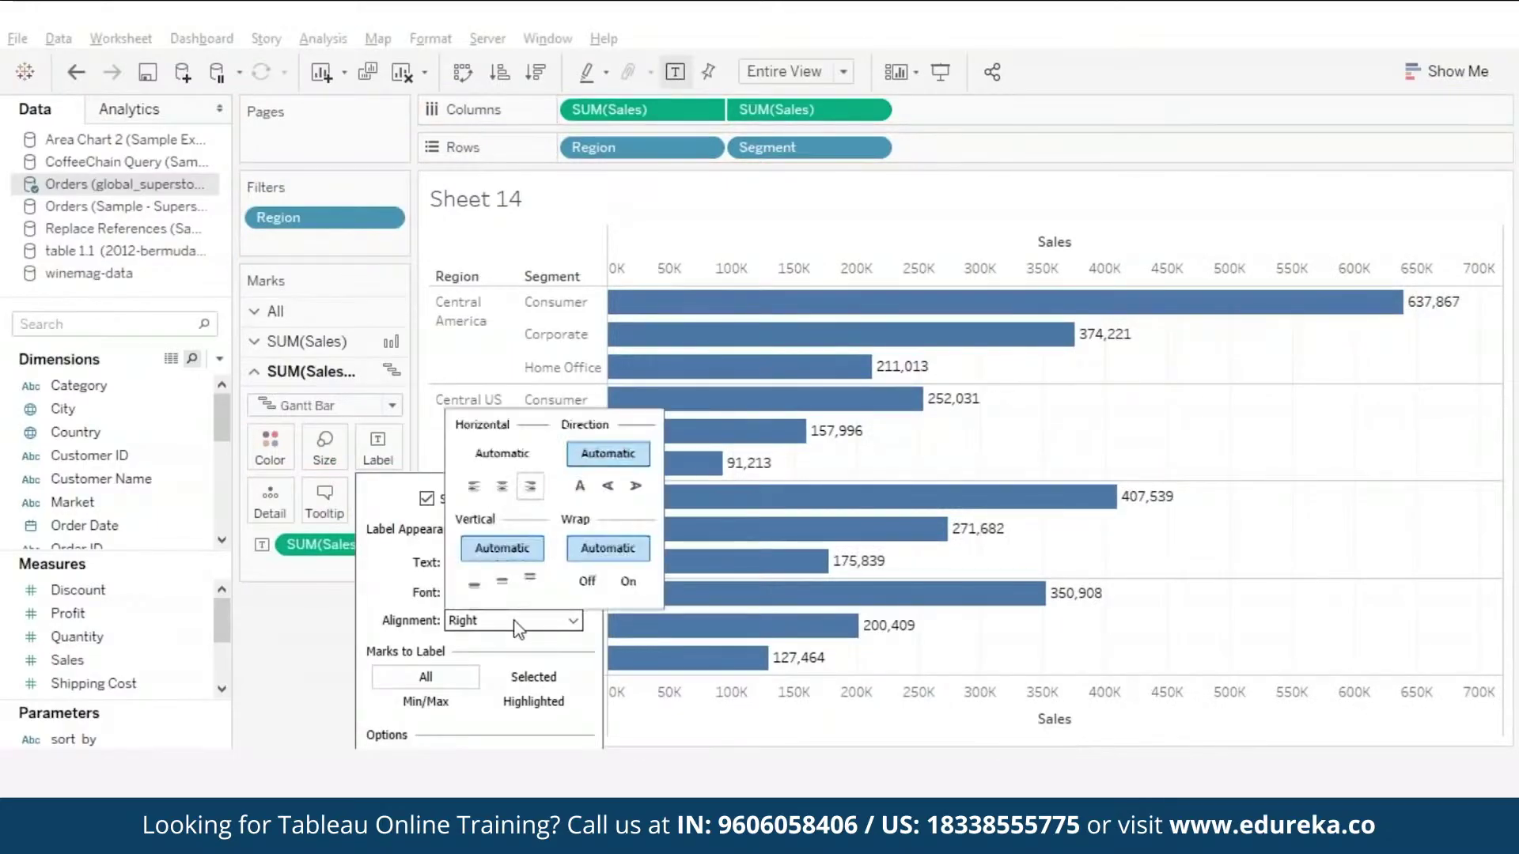
left_click(476, 487)
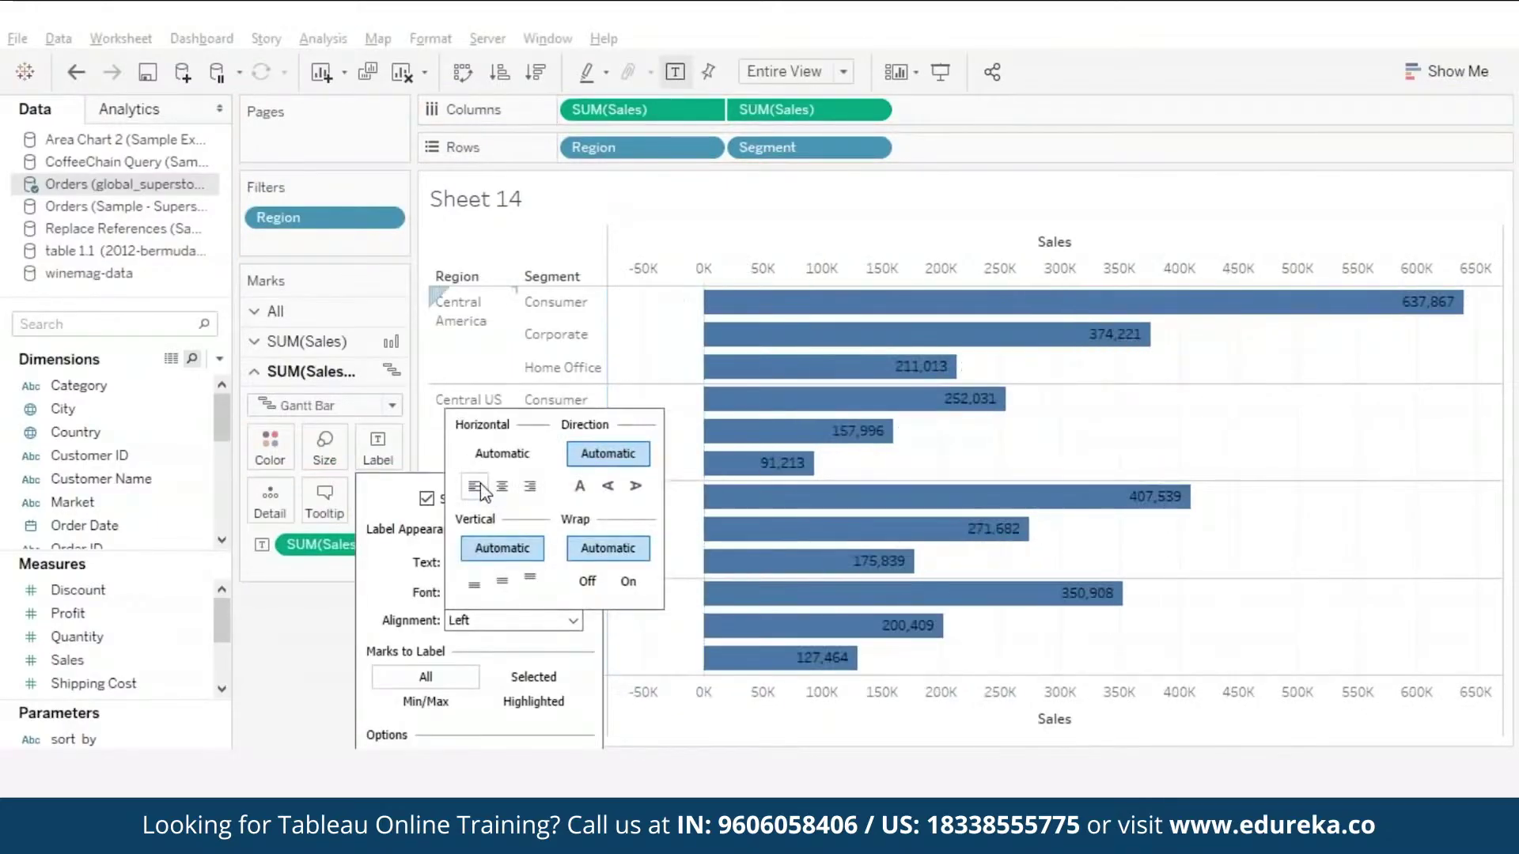
left_click(312, 643)
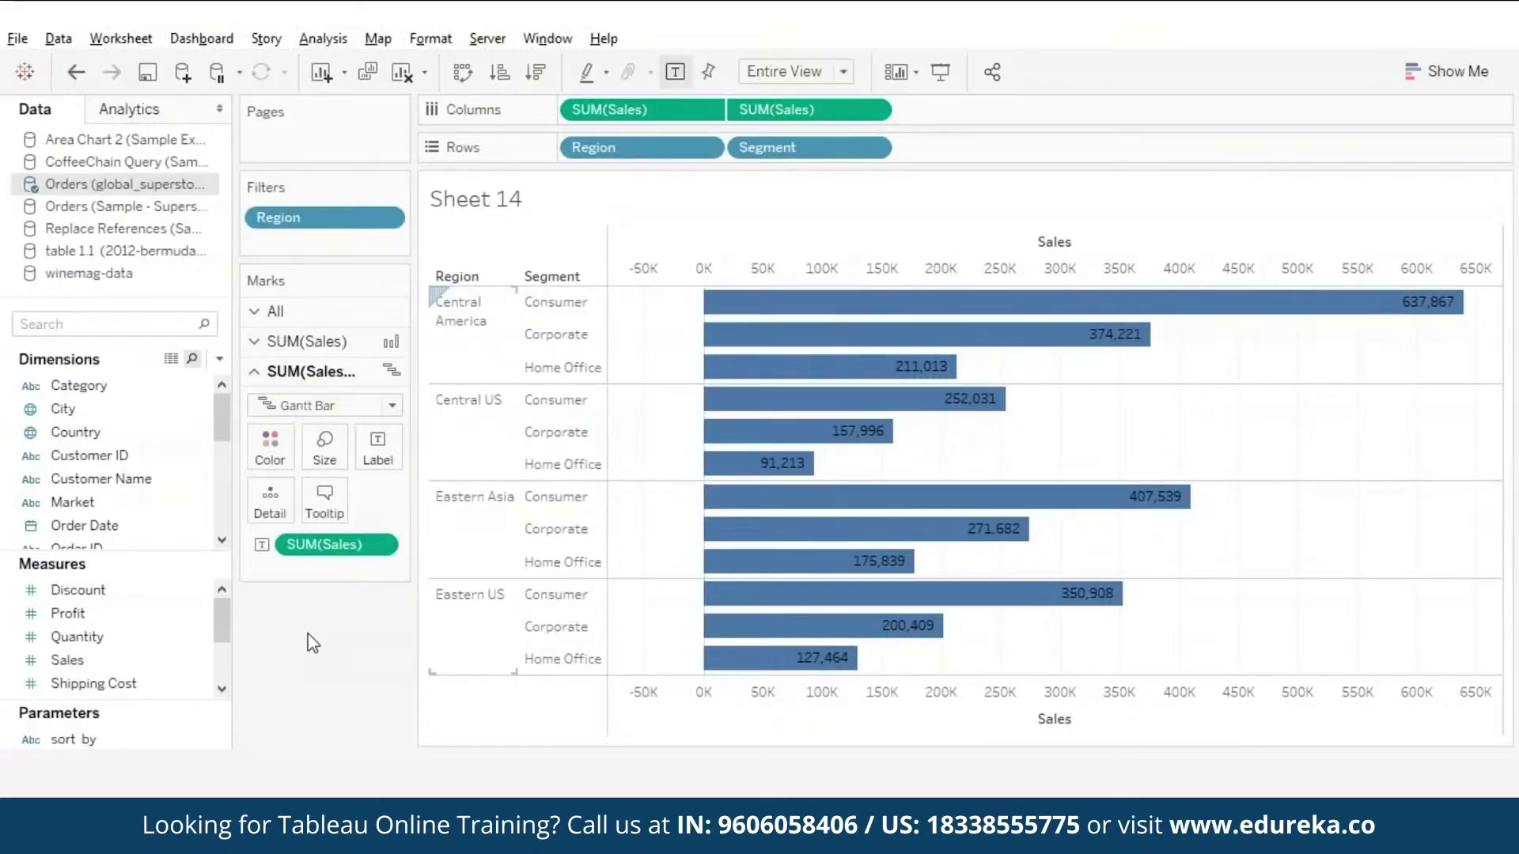
- Give the lower Sales axis in Sheet 14 a fixed range starting at 0
right_click(664, 703)
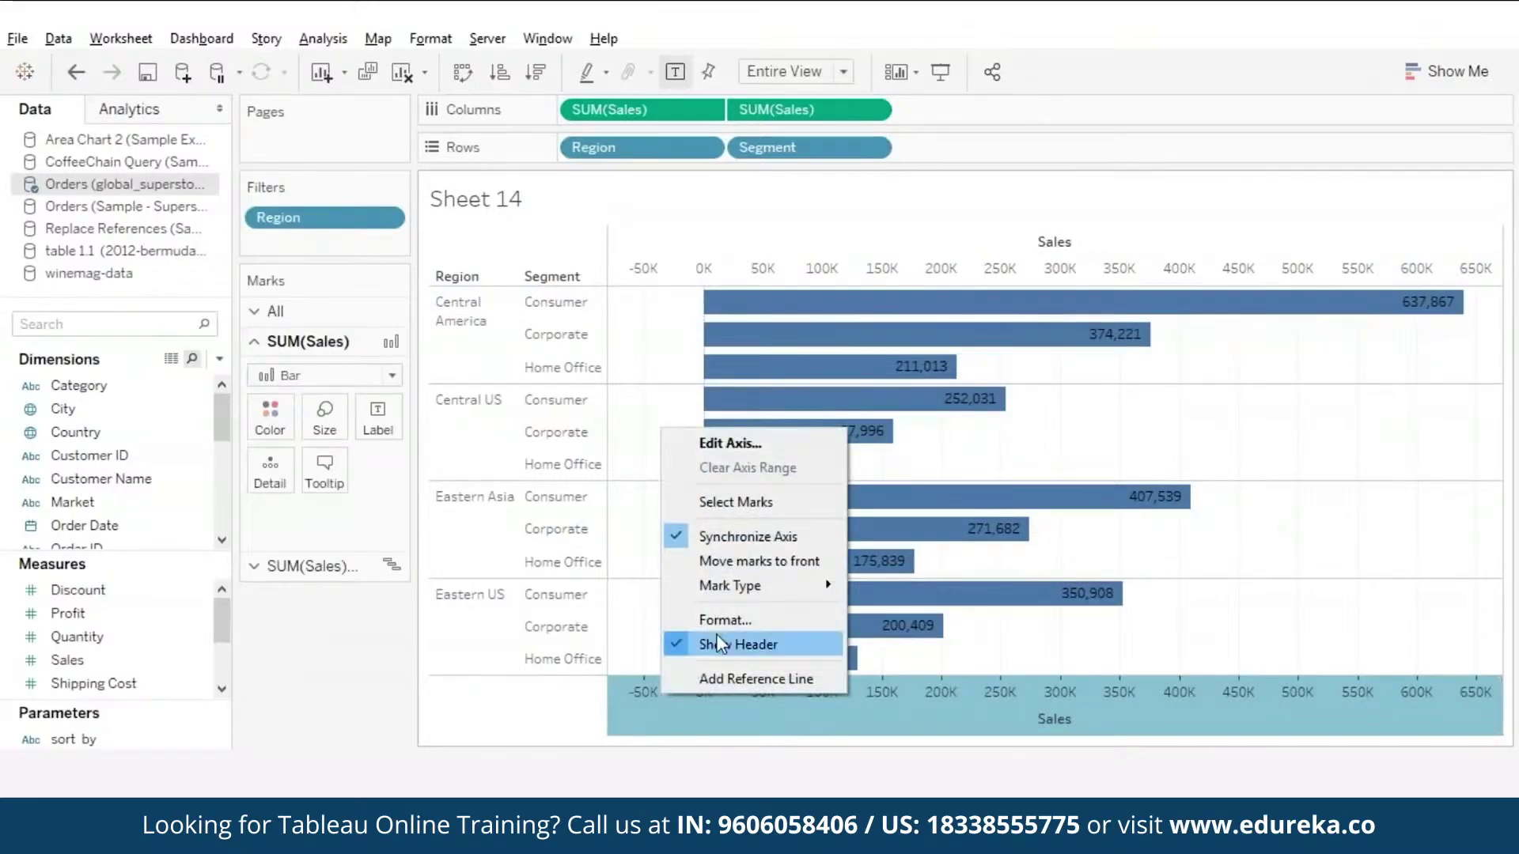
left_click(720, 446)
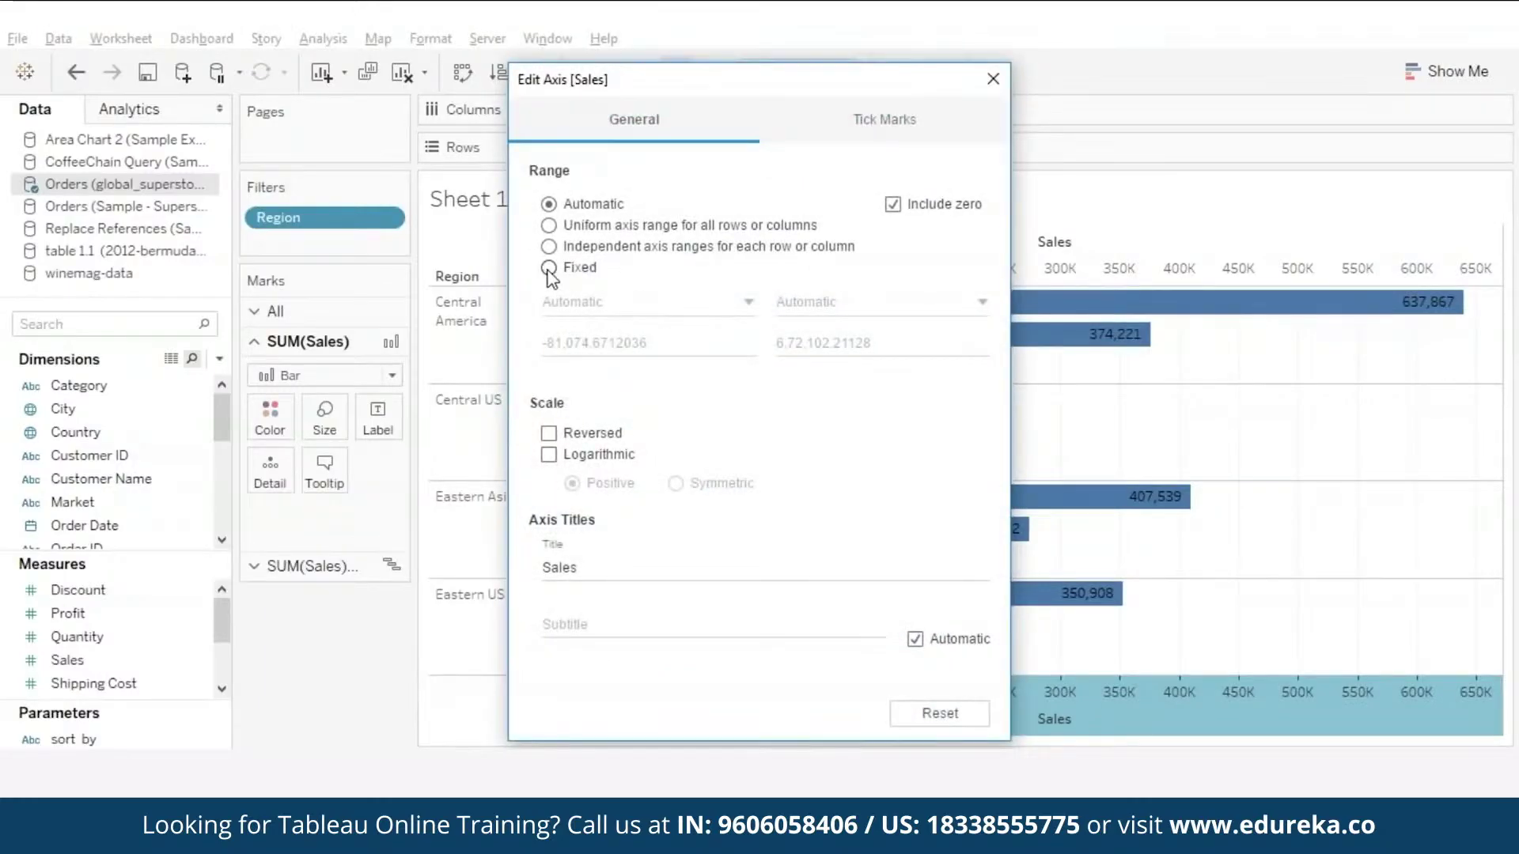
left_click(548, 268)
left_click(599, 342)
key("ctrl+a")
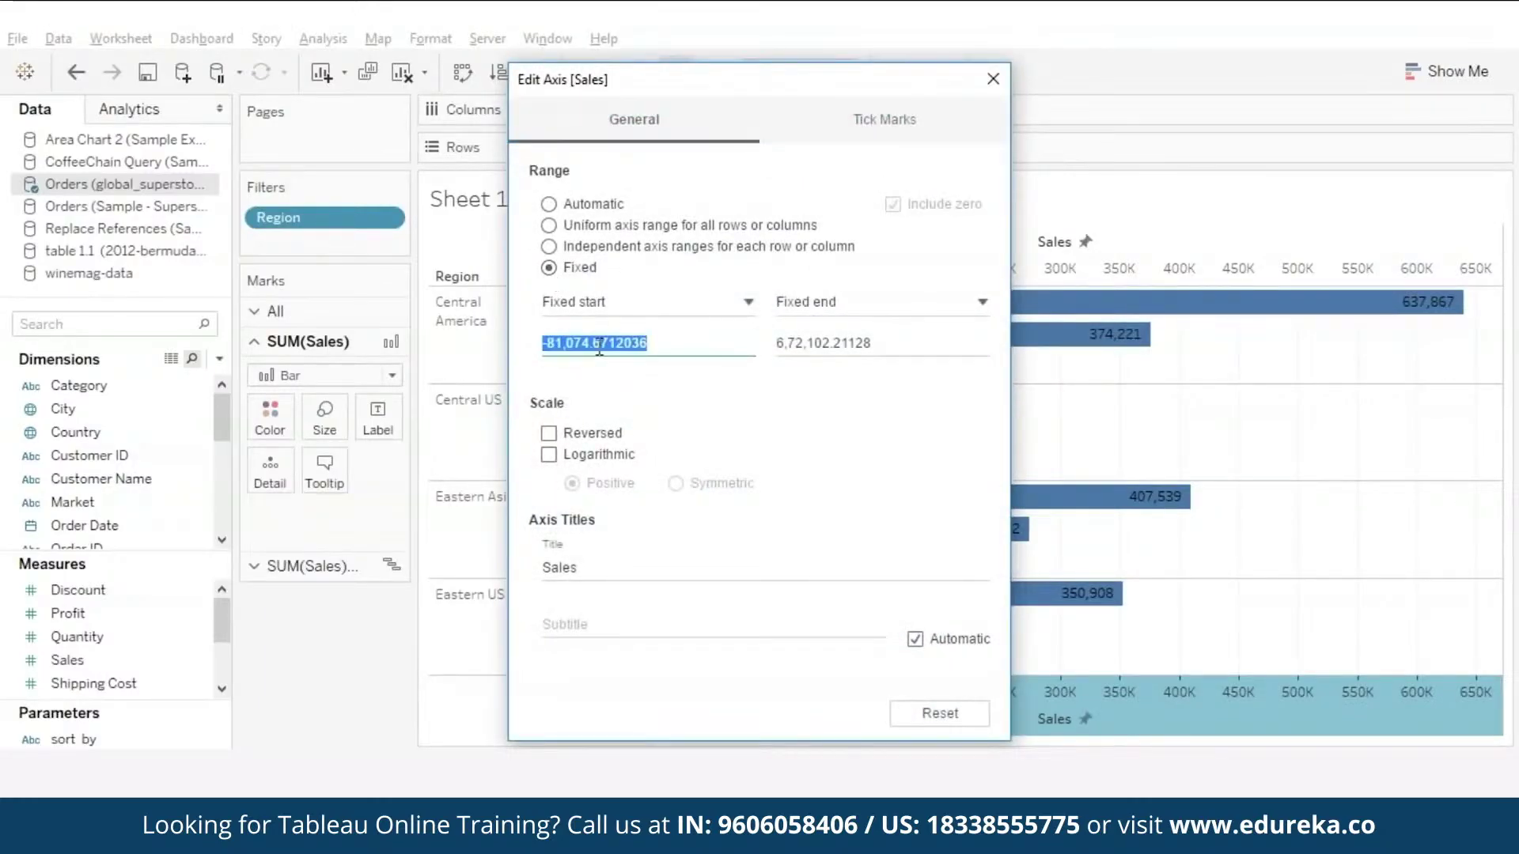
type("0")
left_click(993, 78)
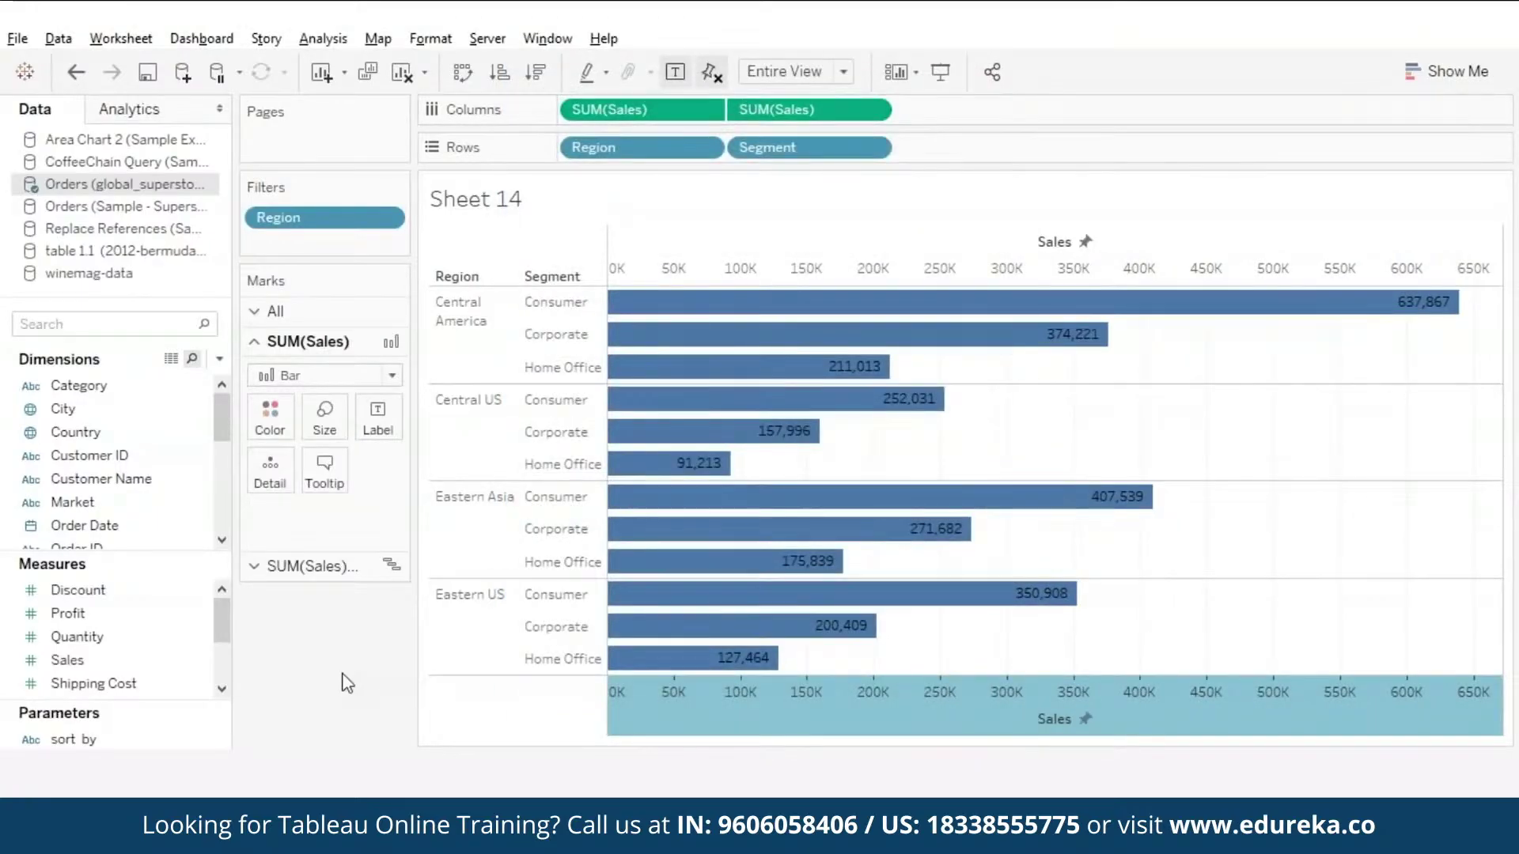
- Hide the header of the upper Sales axis in Sheet 14
left_click(793, 269)
right_click(791, 265)
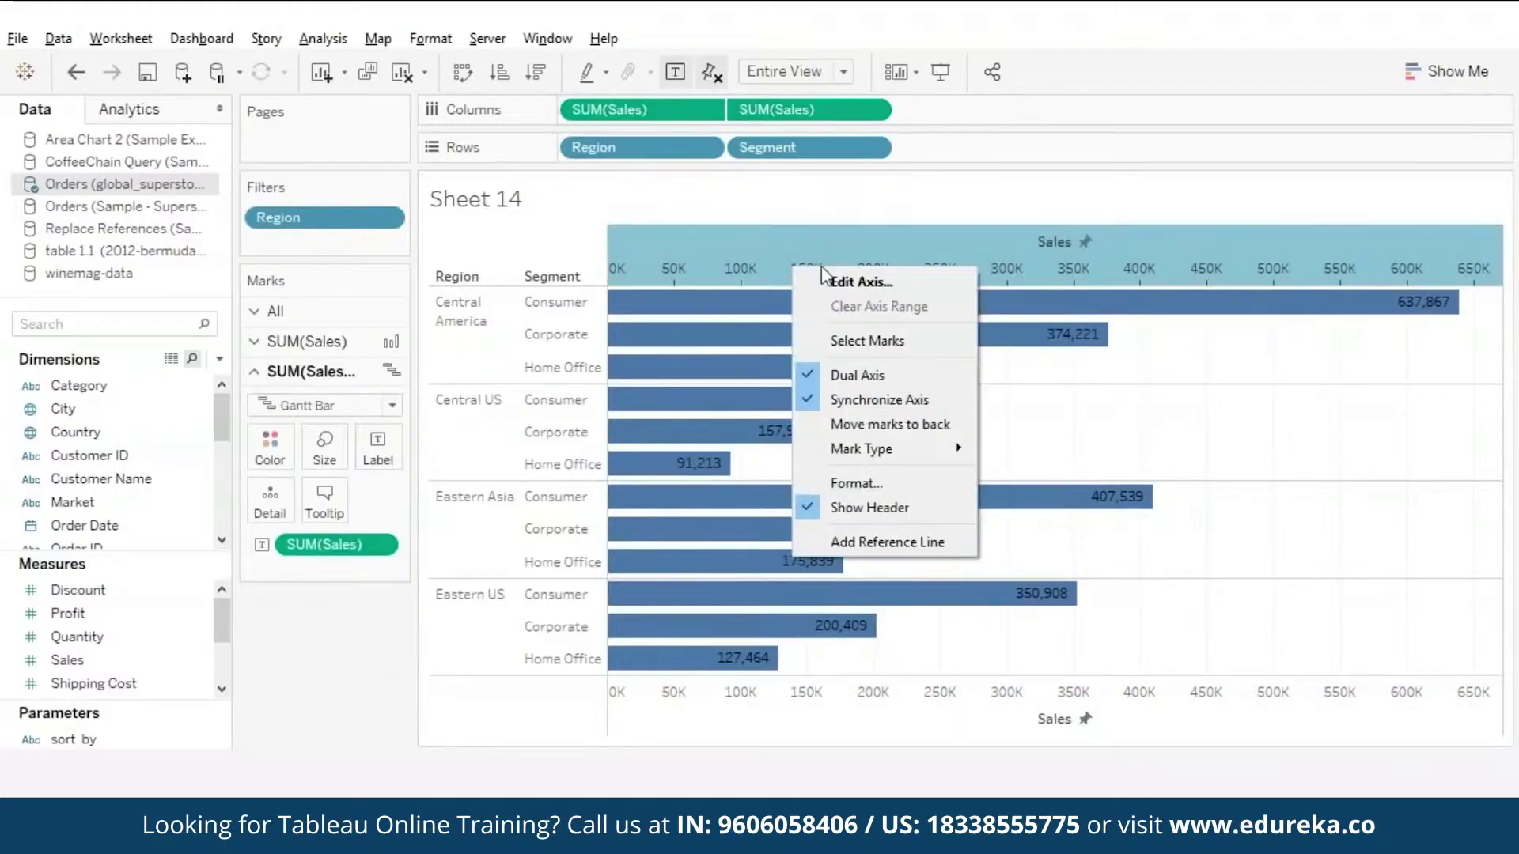
left_click(852, 511)
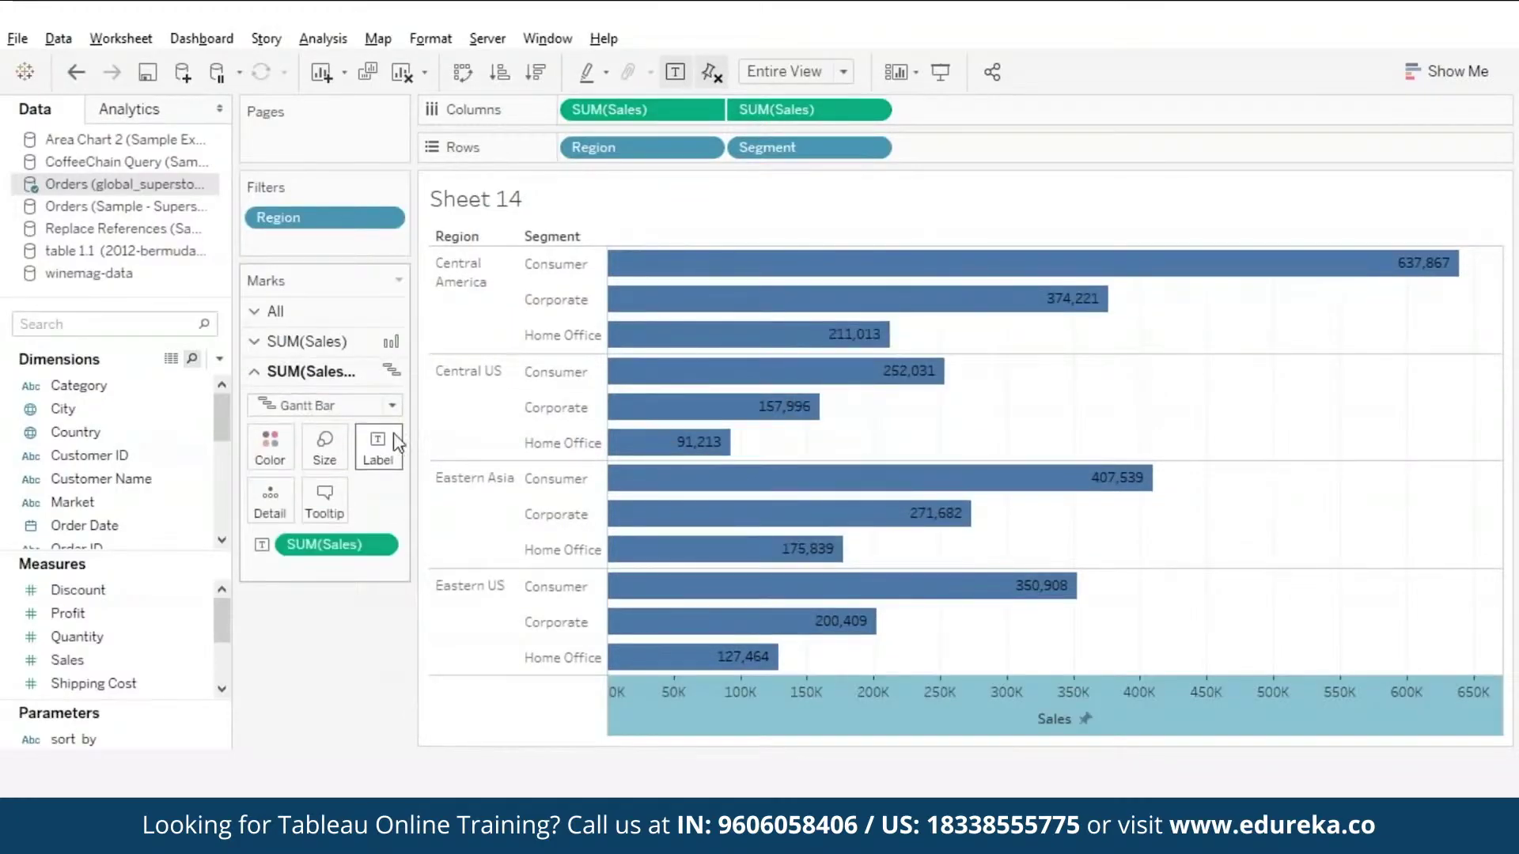
- Format the Gantt Bar labels in Sheet 14 with a white font at size 11
left_click(378, 448)
left_click(573, 593)
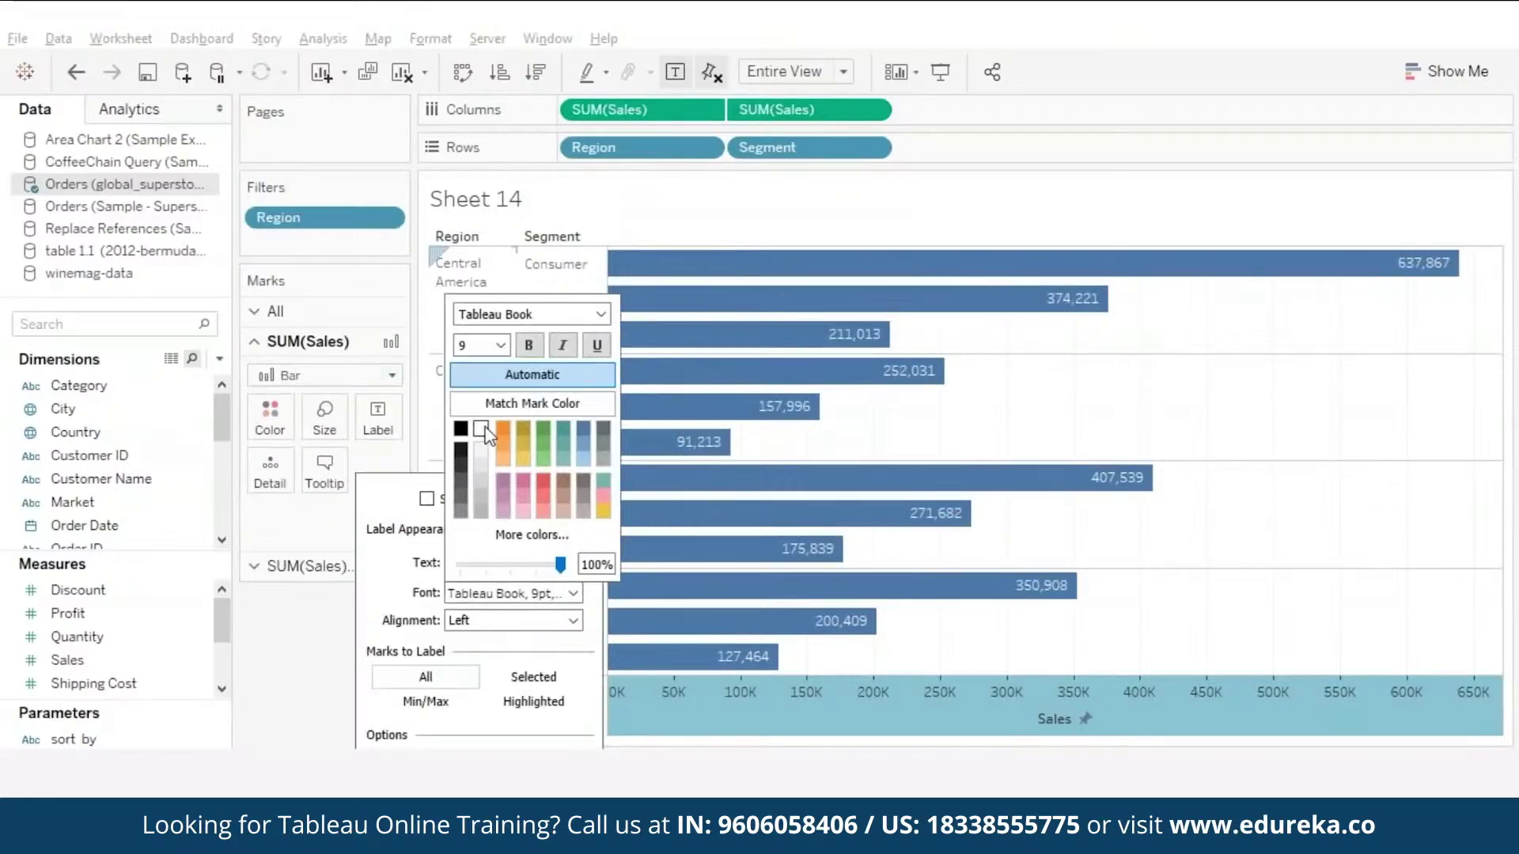
left_click(500, 345)
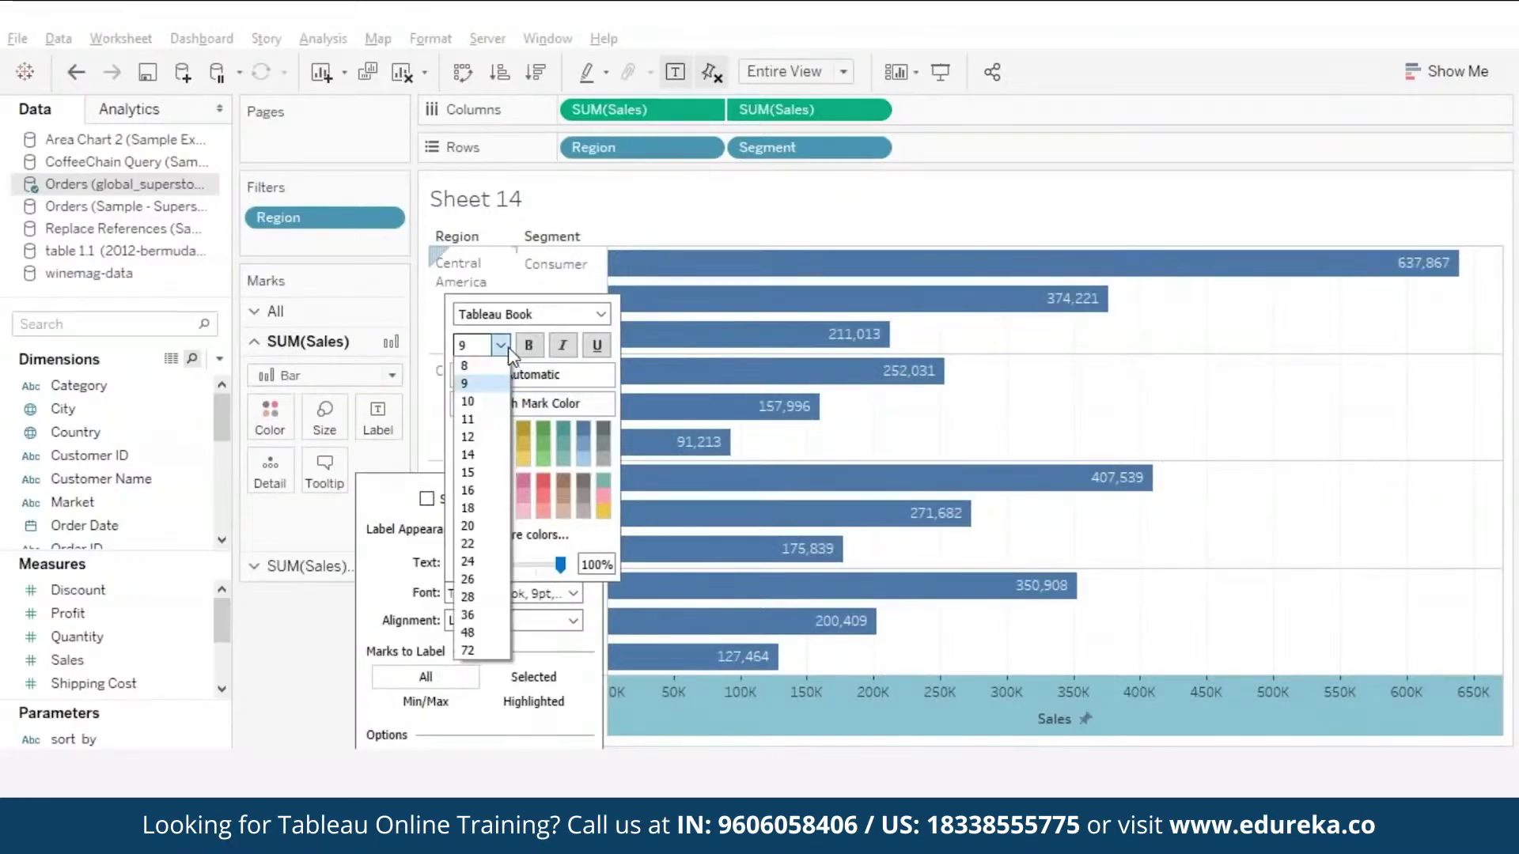
left_click(468, 419)
left_click(379, 707)
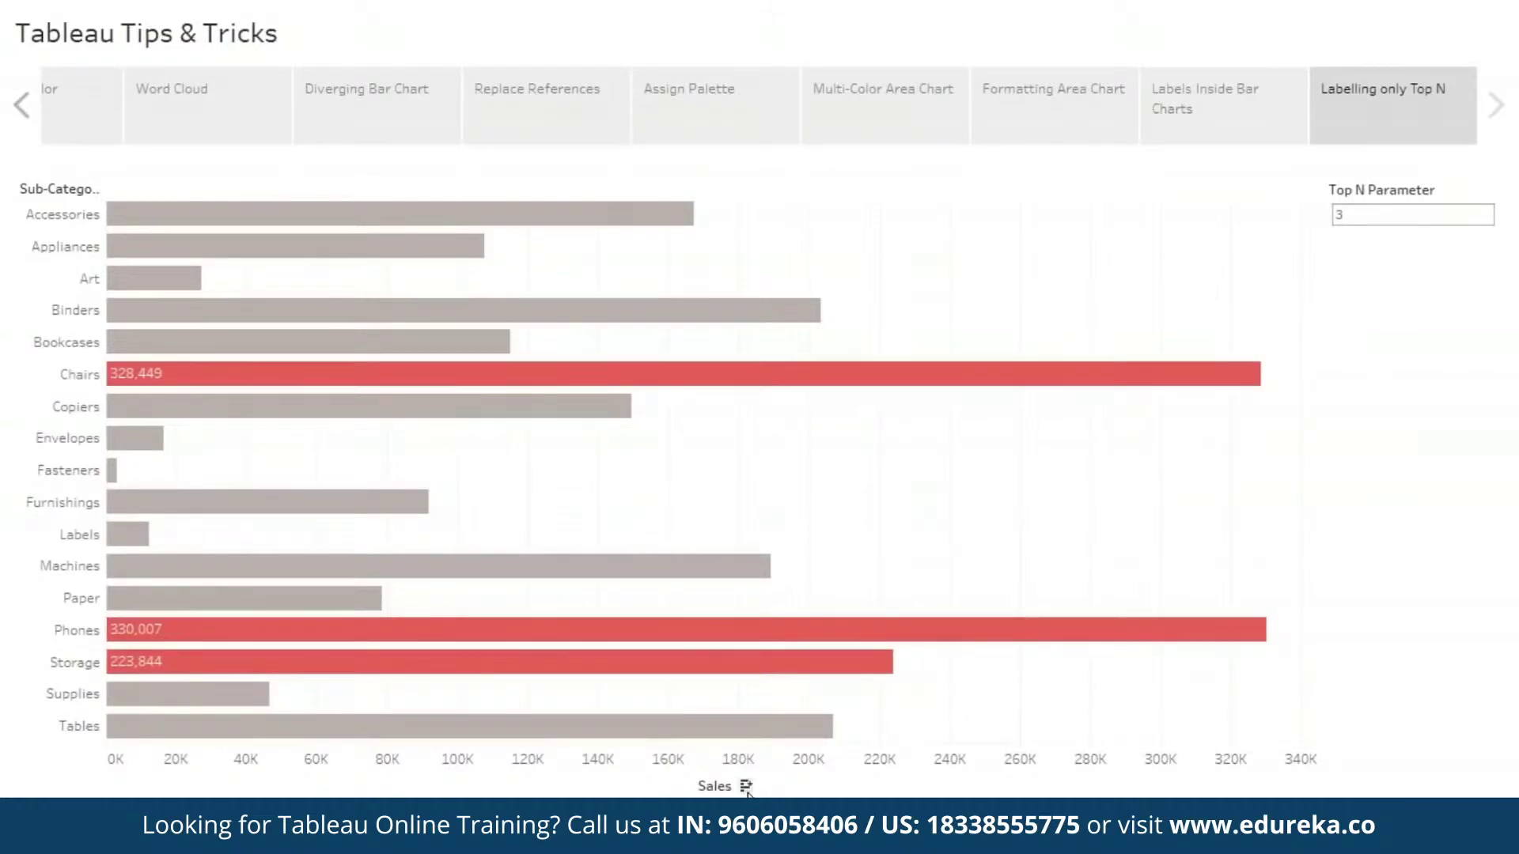
- Sort the Labelling only Top N story chart by descending Sales and set its Top N Parameter to 5
left_click(746, 787)
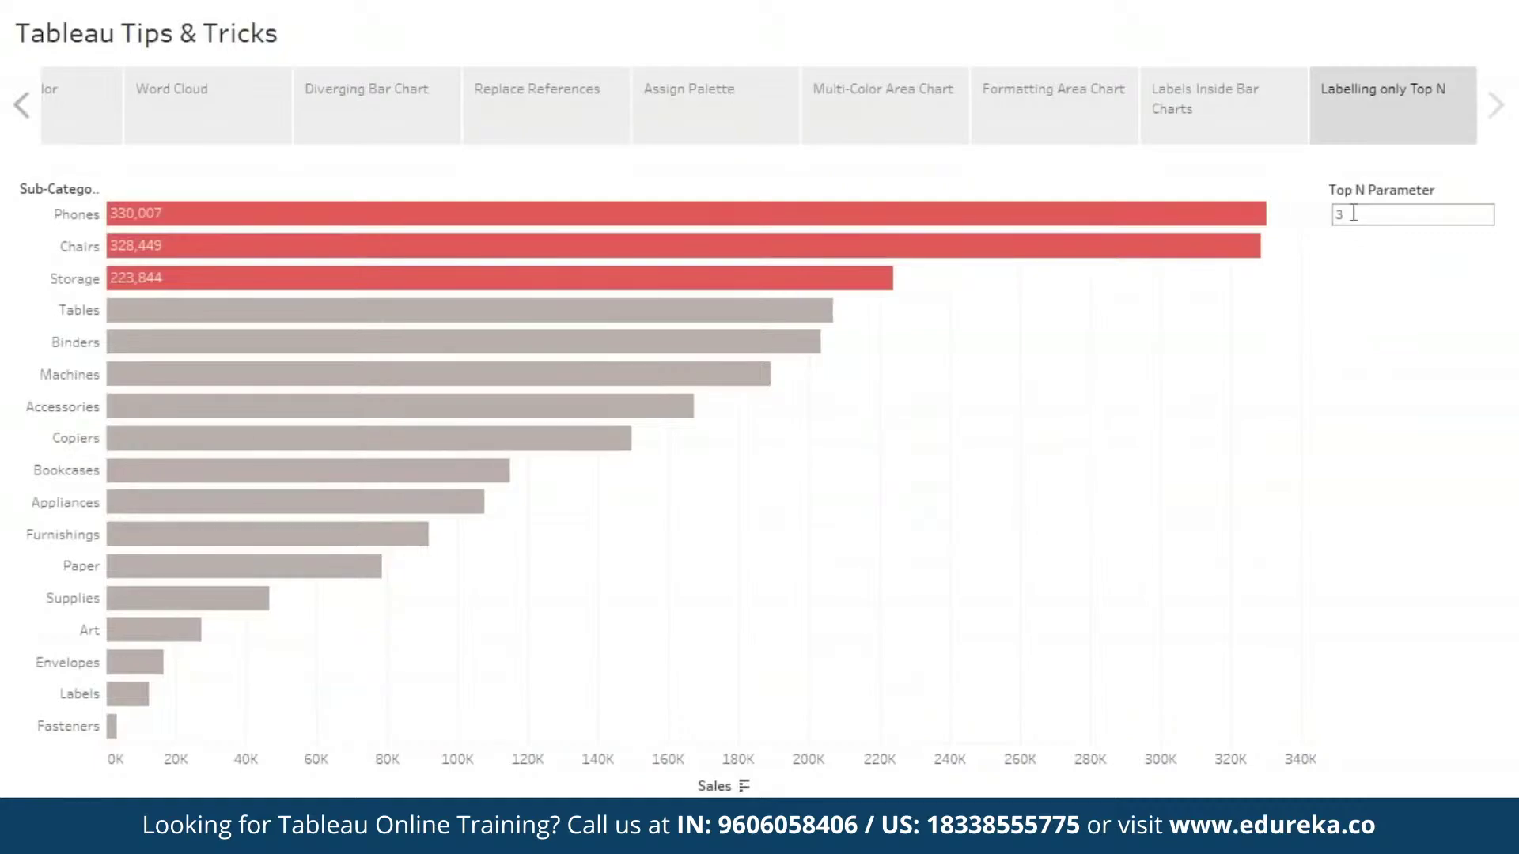
type("5")
key("Return")
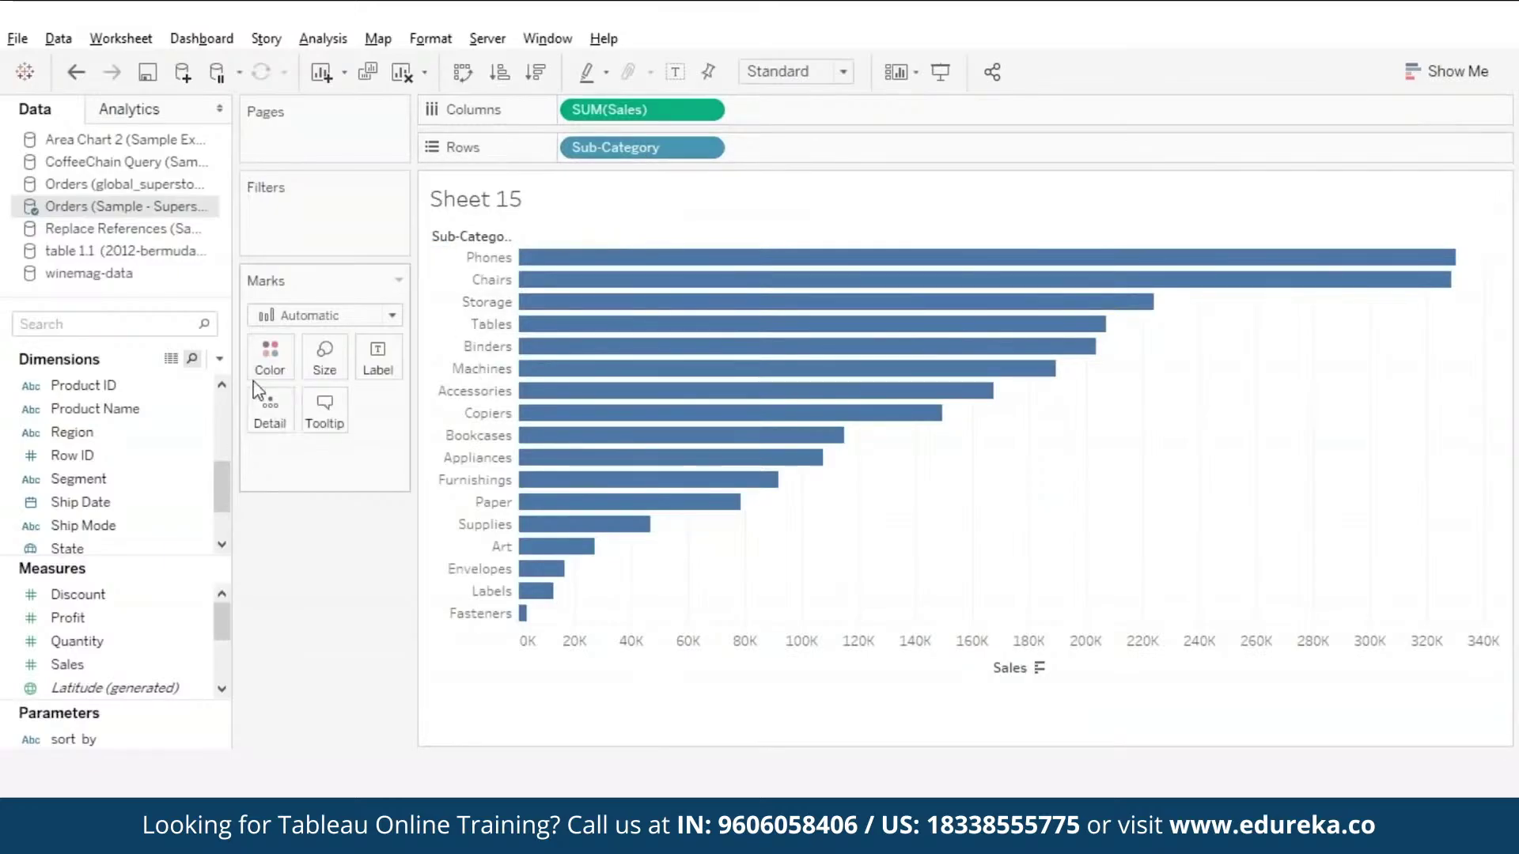
- Create a parameter named top n with the Integer data type
left_click(219, 359)
left_click(107, 405)
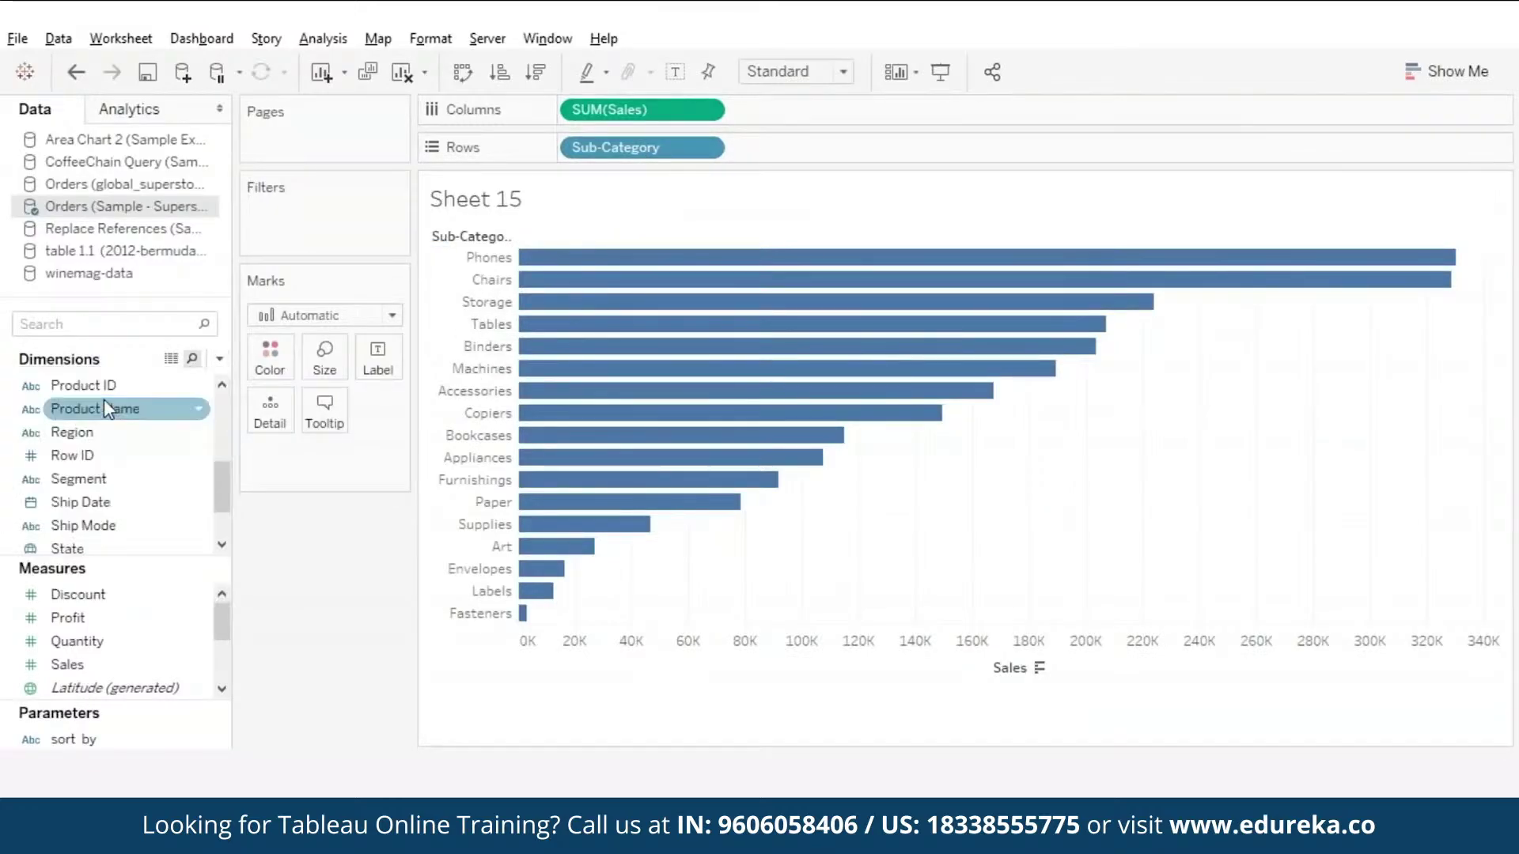
type("top n")
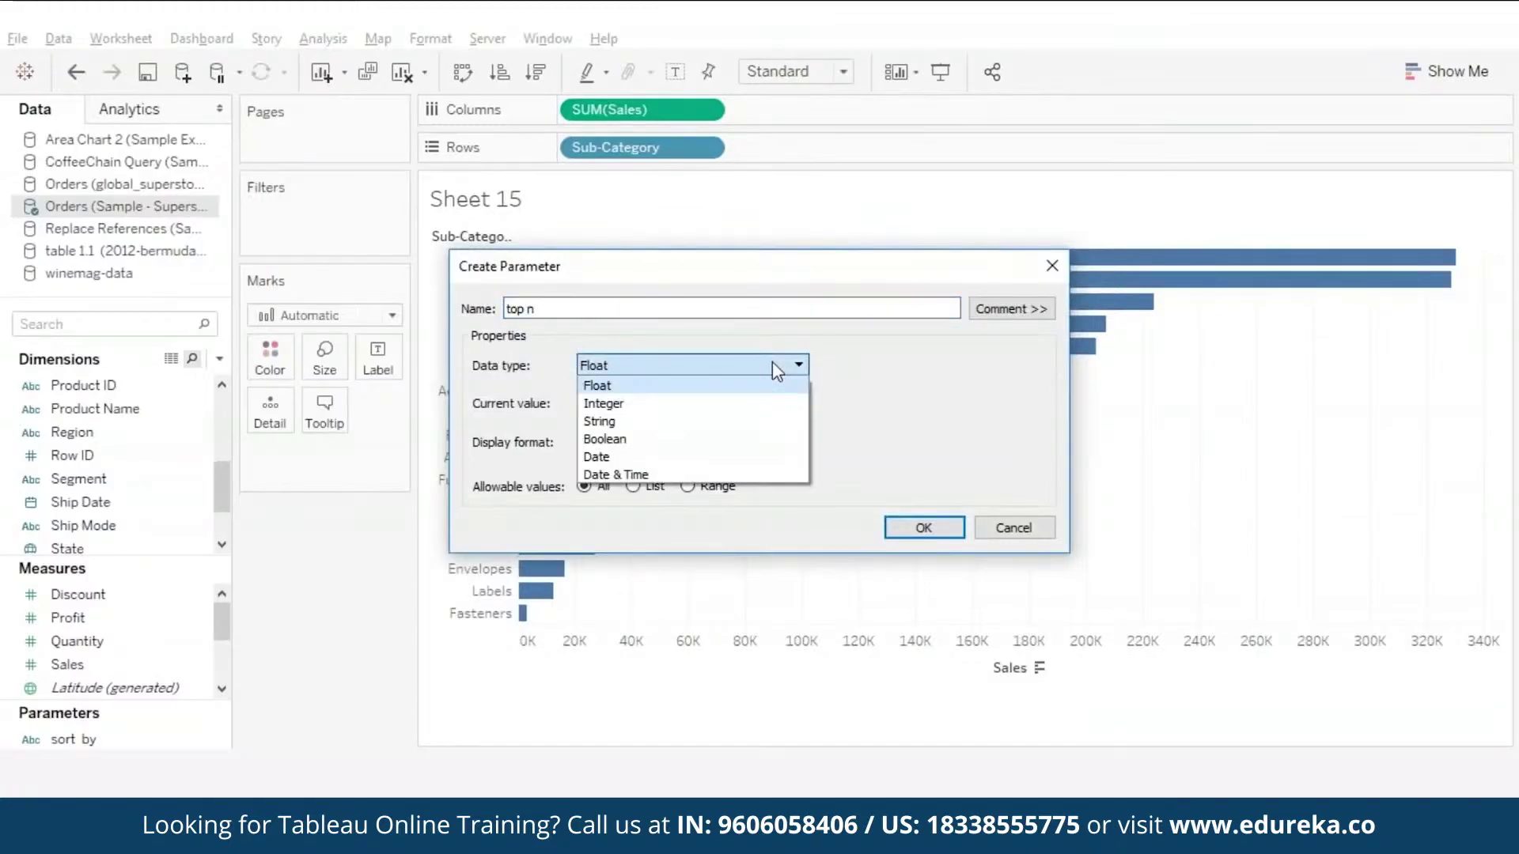
left_click(773, 364)
left_click(625, 403)
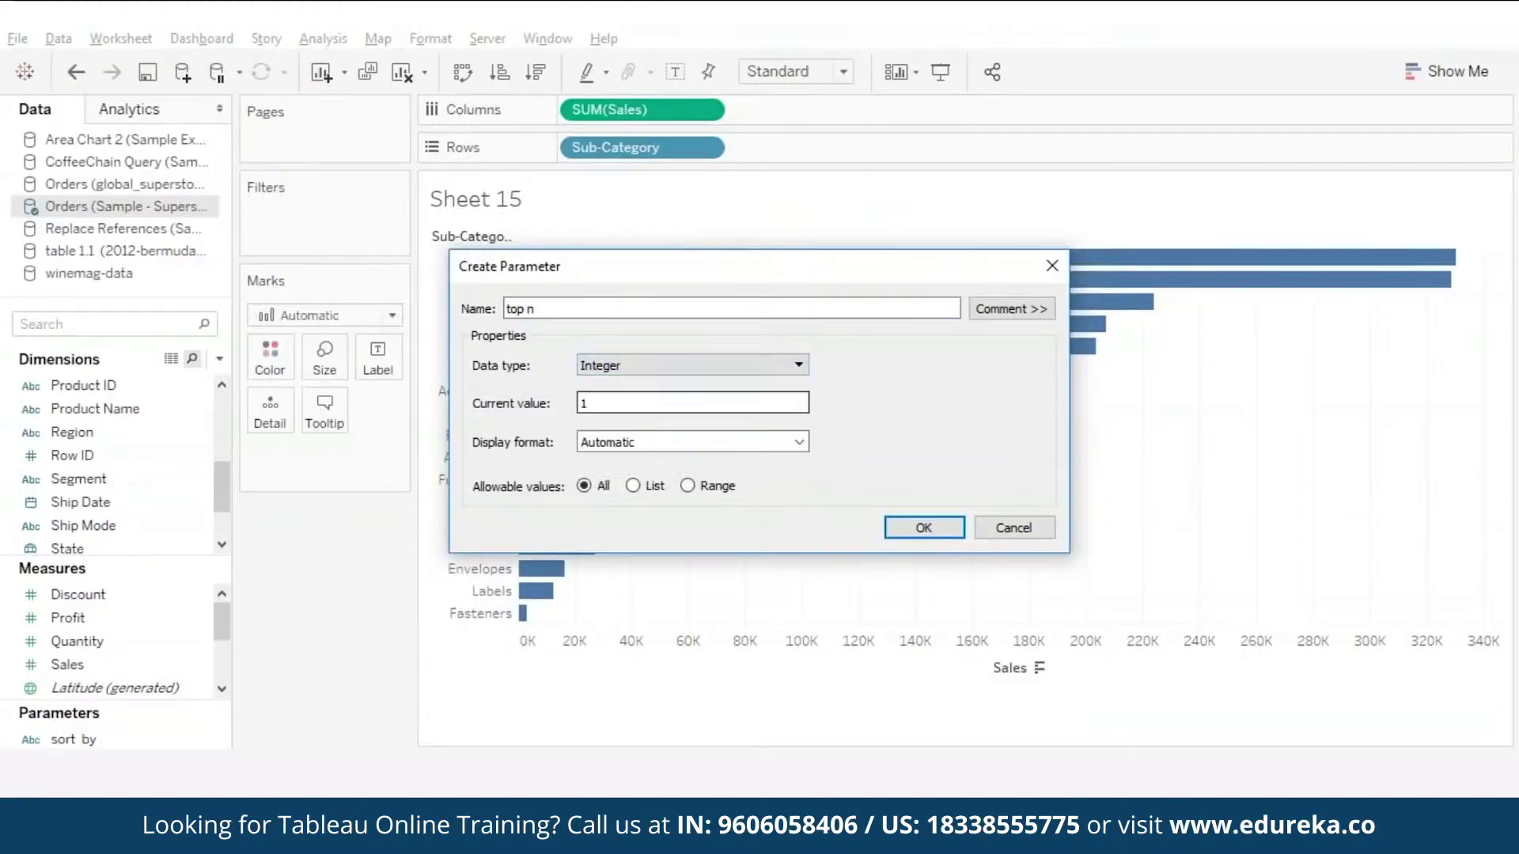
left_click(909, 527)
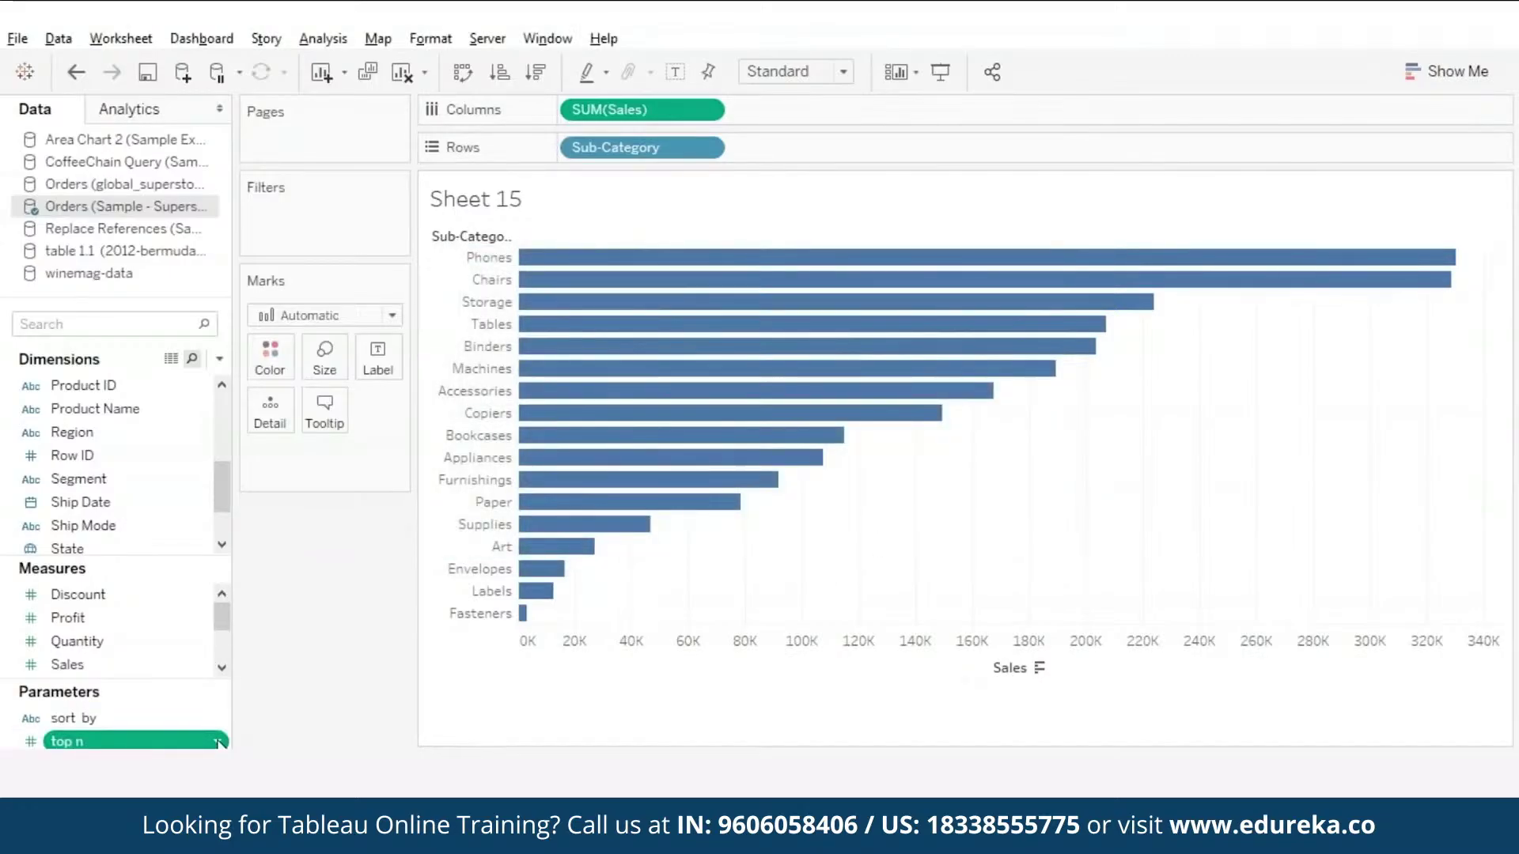
- Show the parameter control for top n on Sheet 15 and set its value to 3
left_click(218, 742)
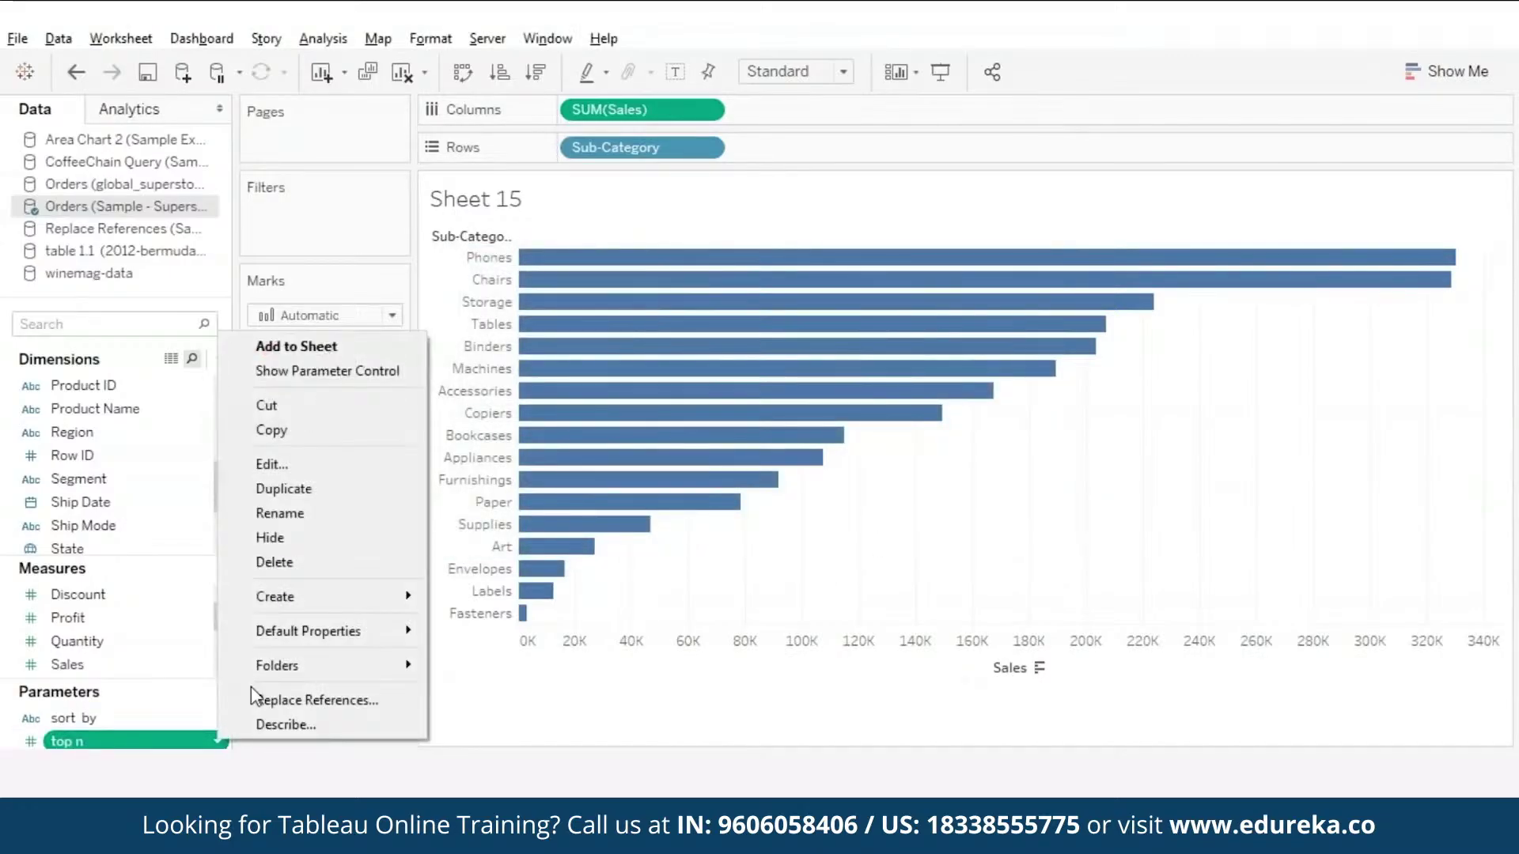
left_click(366, 372)
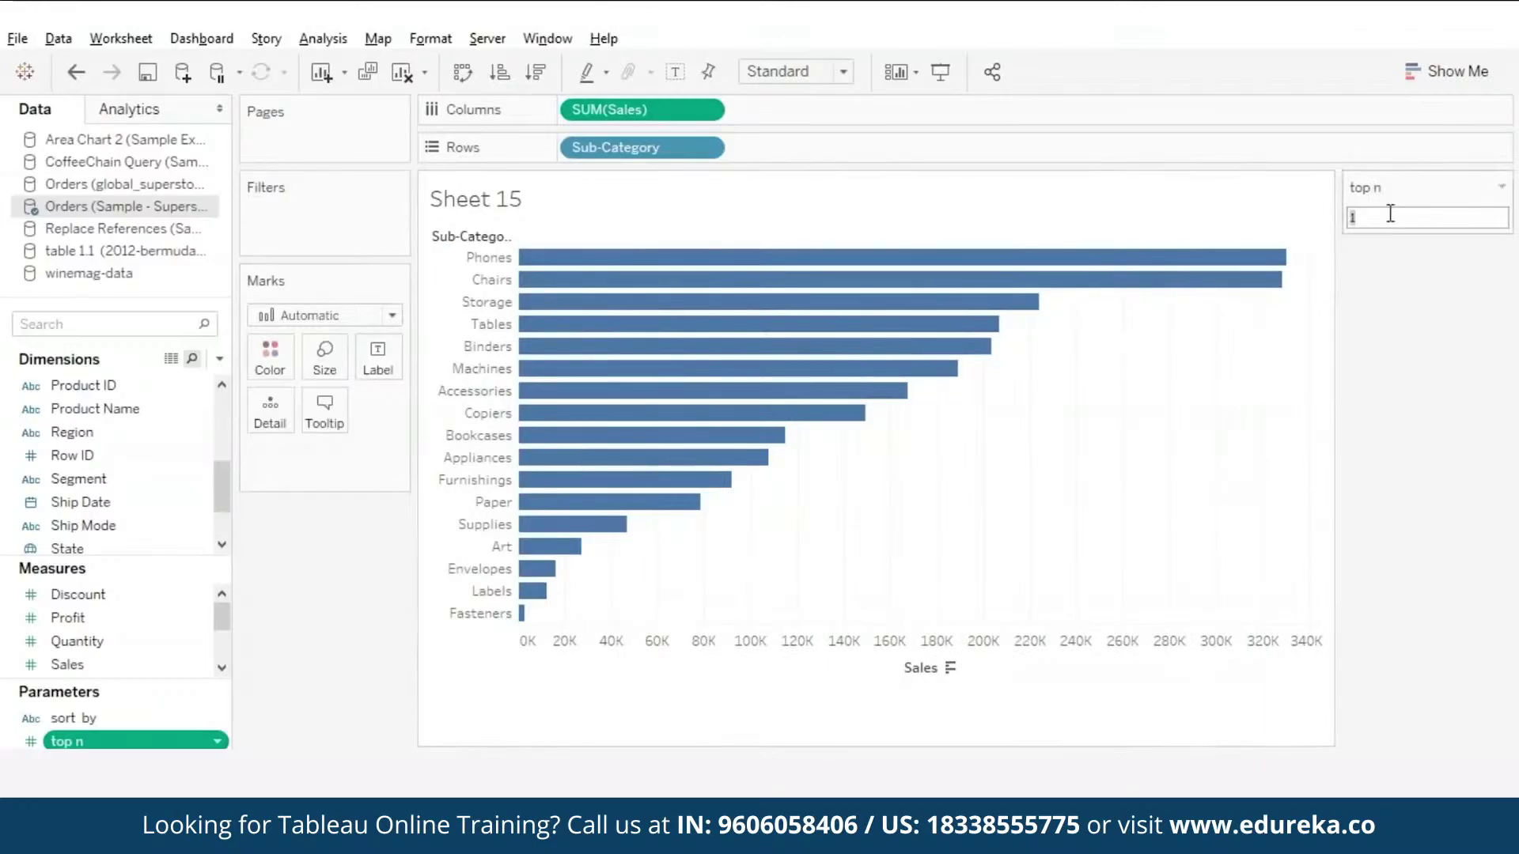
type("3")
key("Return")
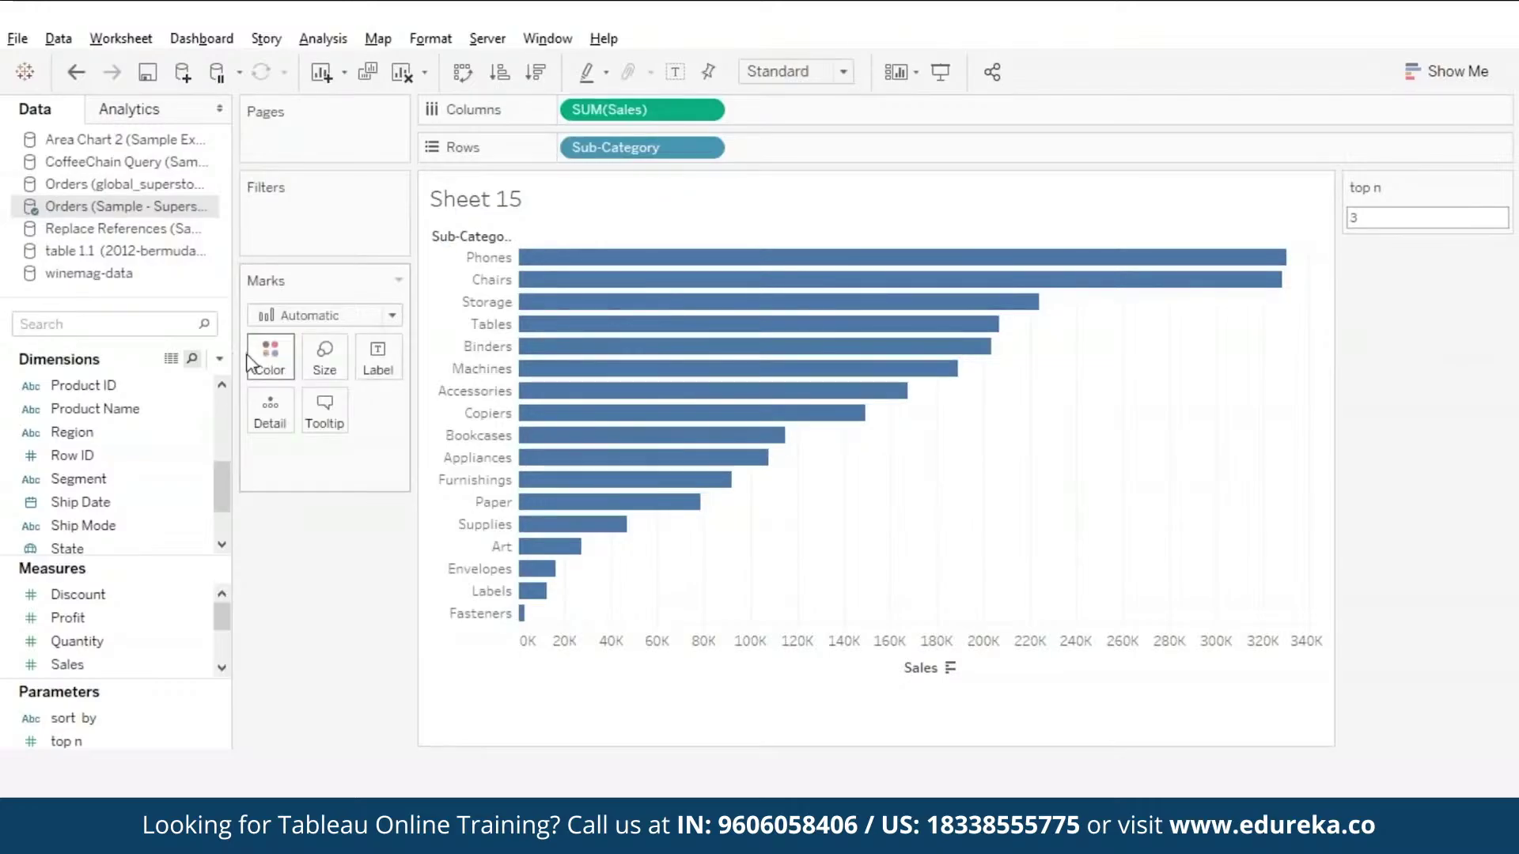
- Create a calculated field named top n to color with the formula RANK(SUM([Sales]))<= [top n]
left_click(221, 360)
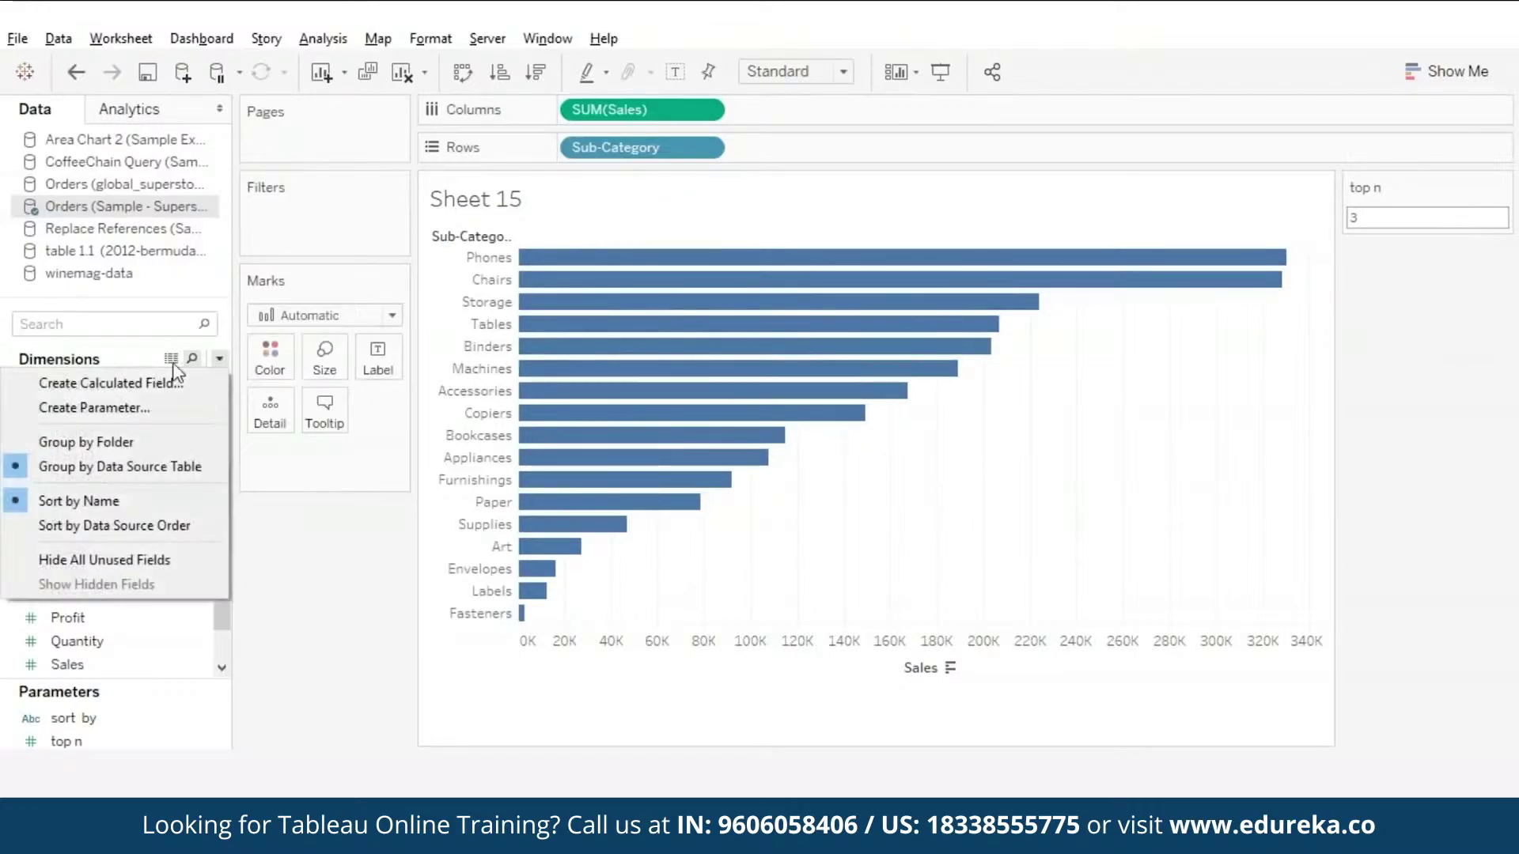
left_click(126, 385)
type("top n to color")
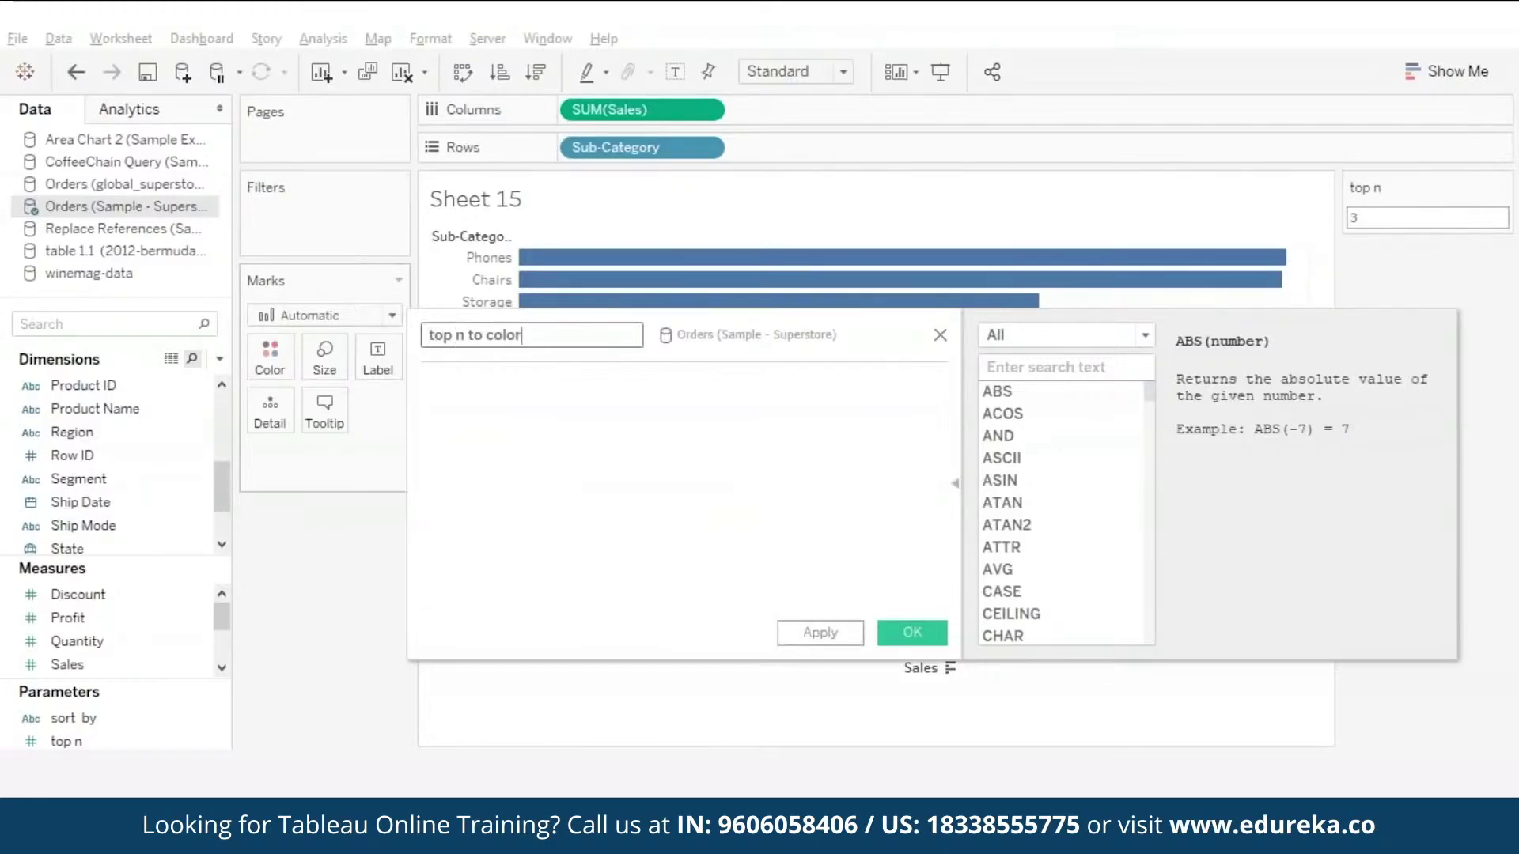
left_click(427, 385)
type("rank(sum(sa")
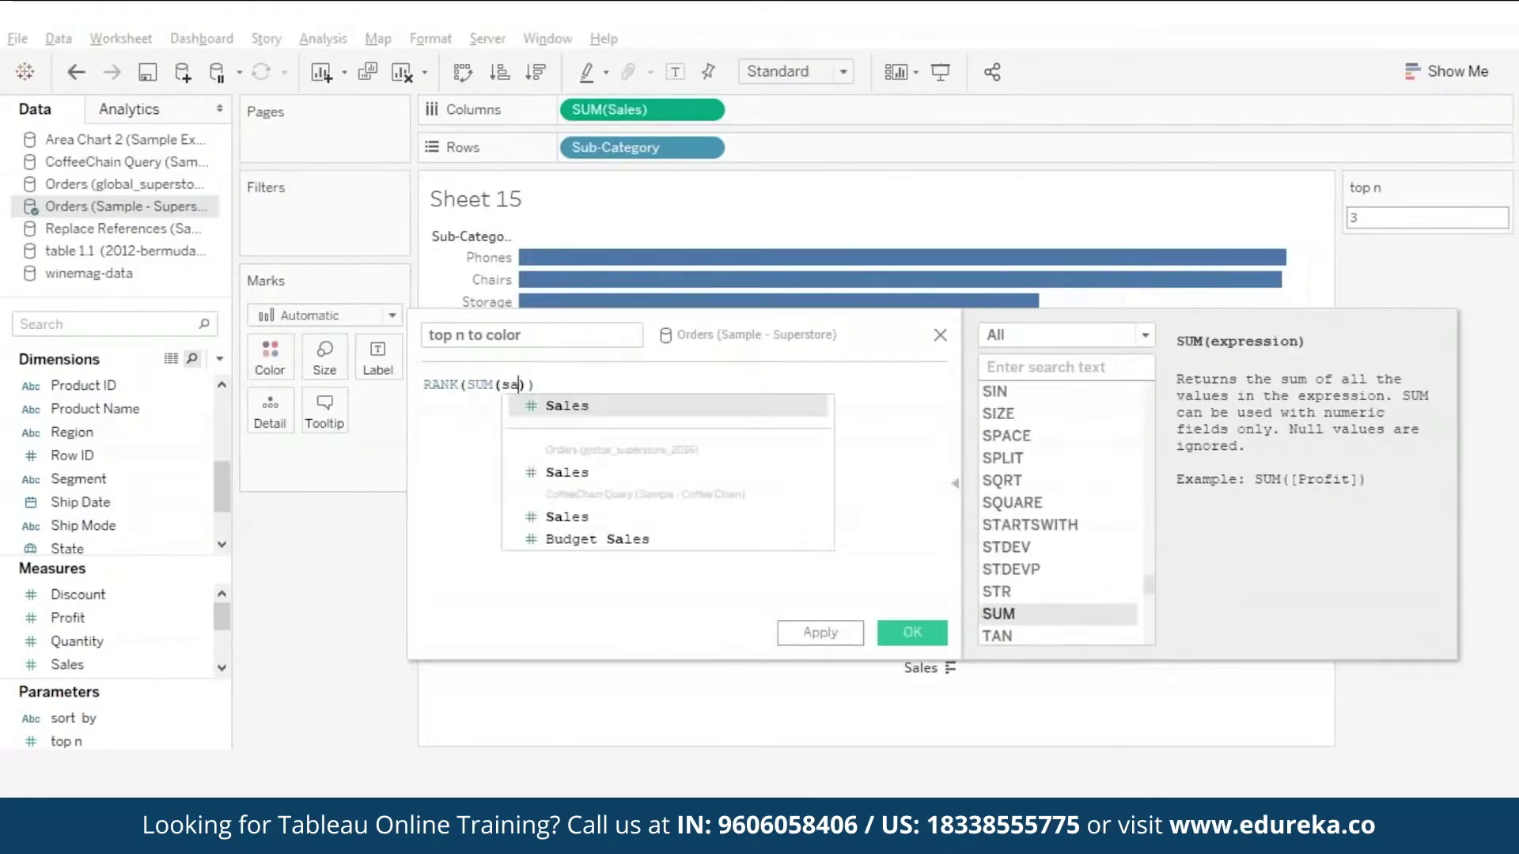
type("le")
key("Return")
type("<")
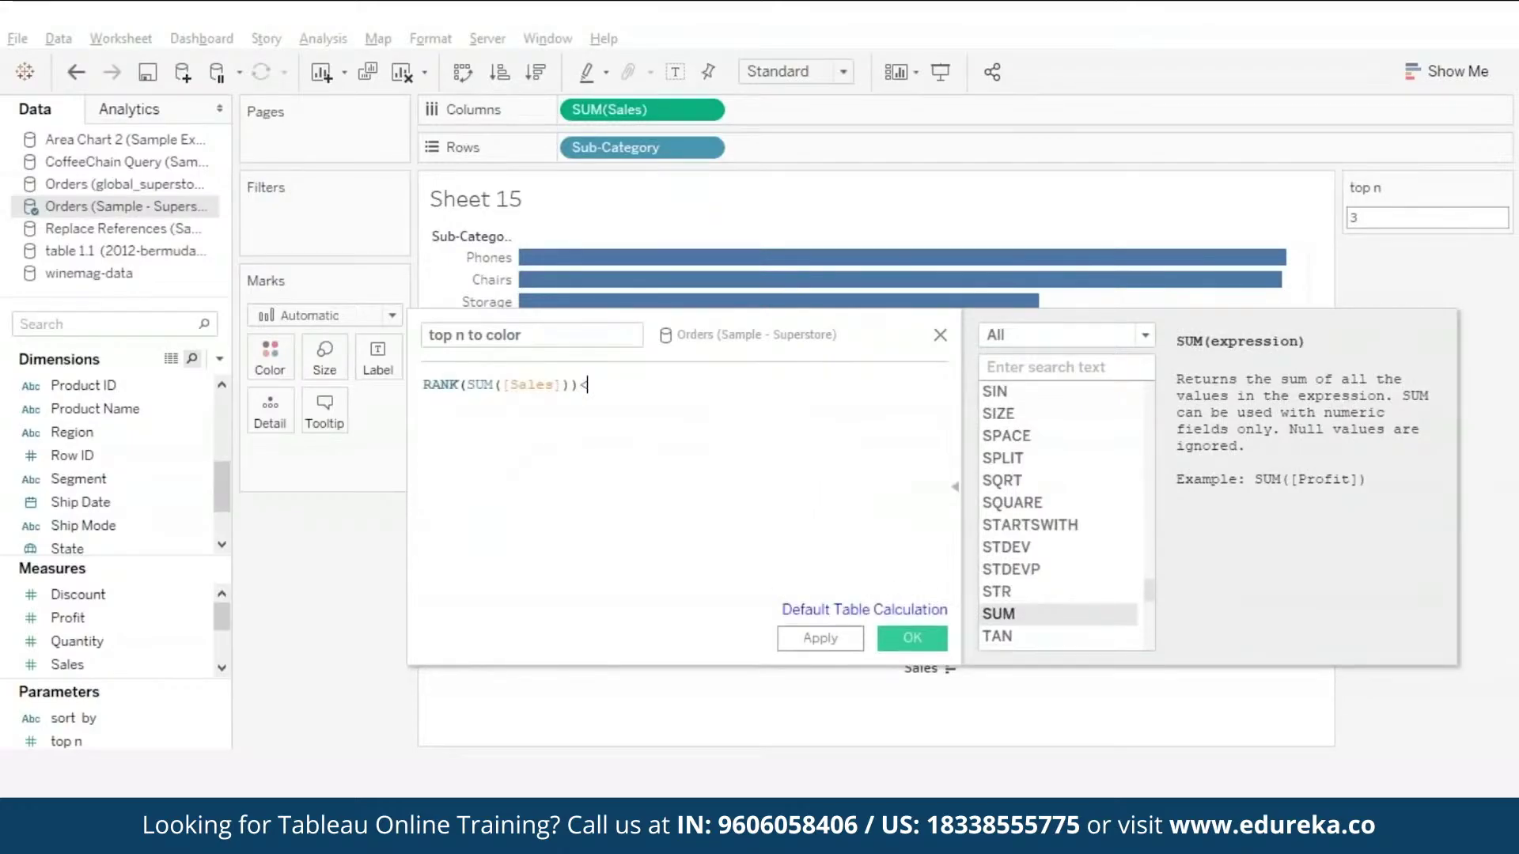
type("= top")
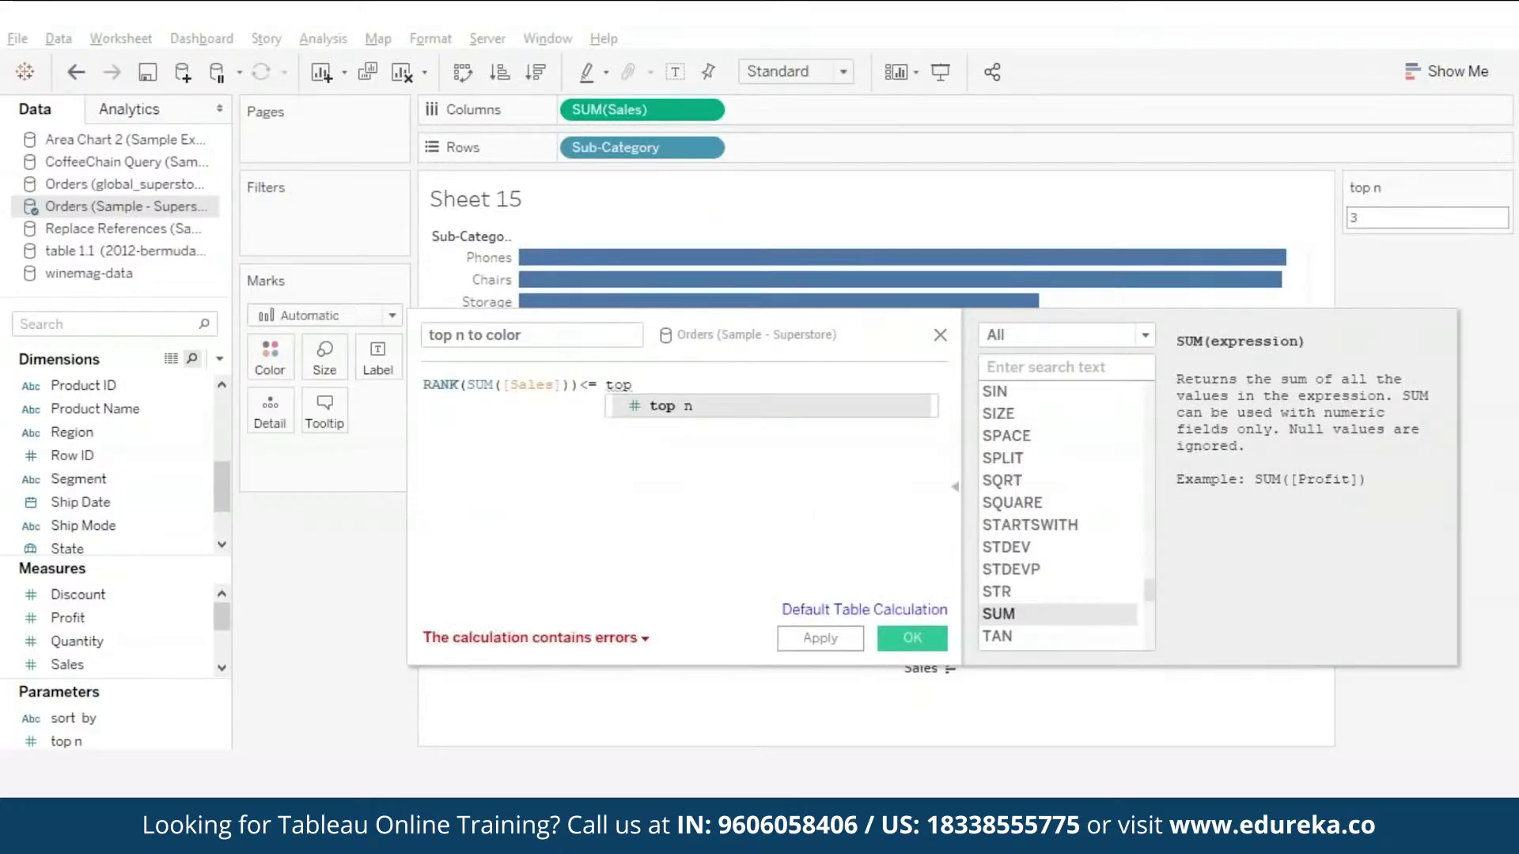
key("Return")
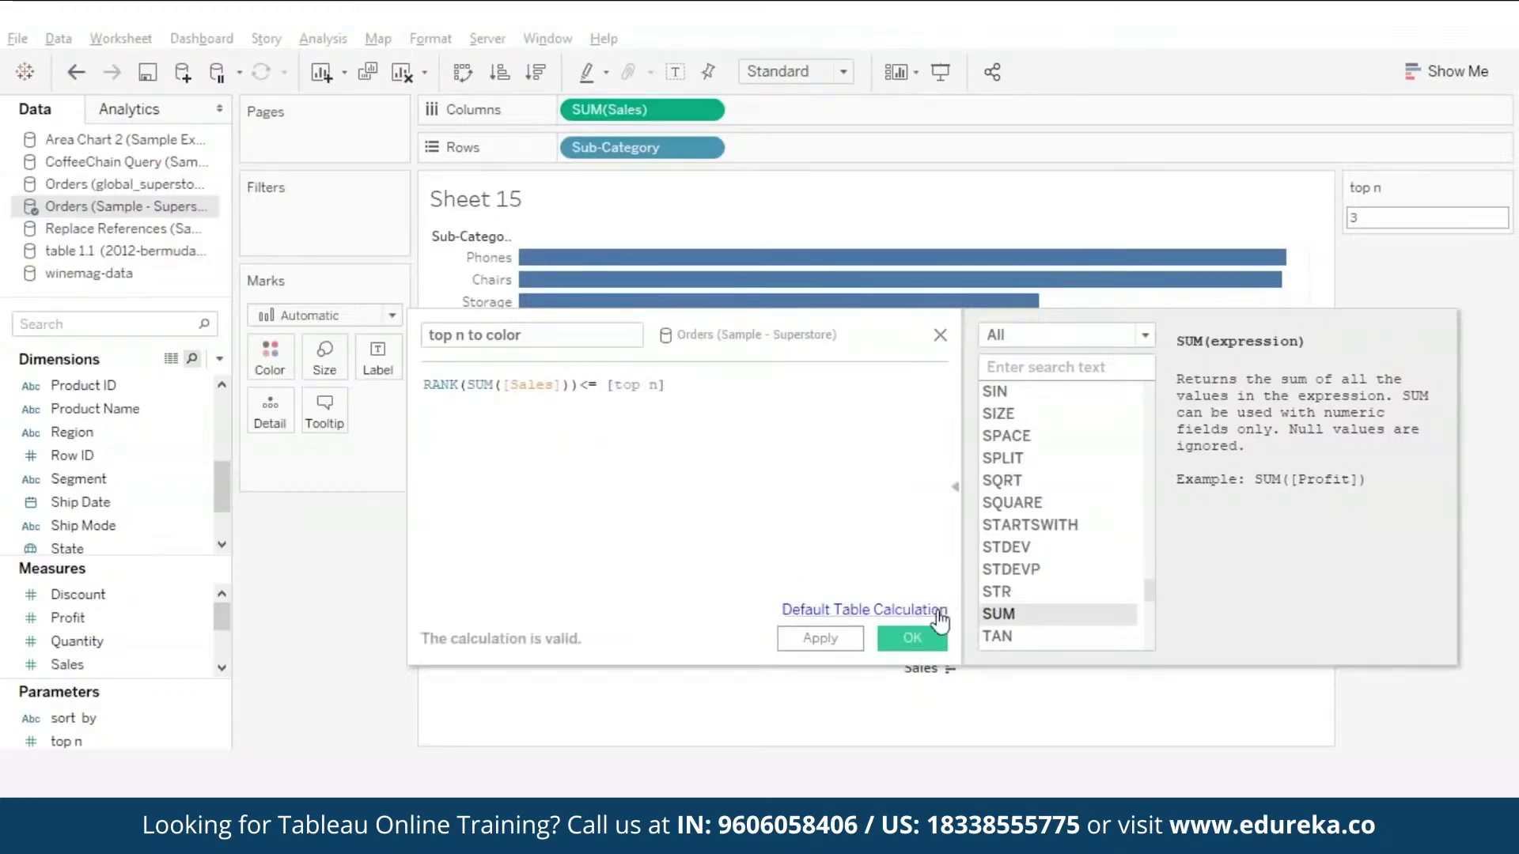
left_click(912, 638)
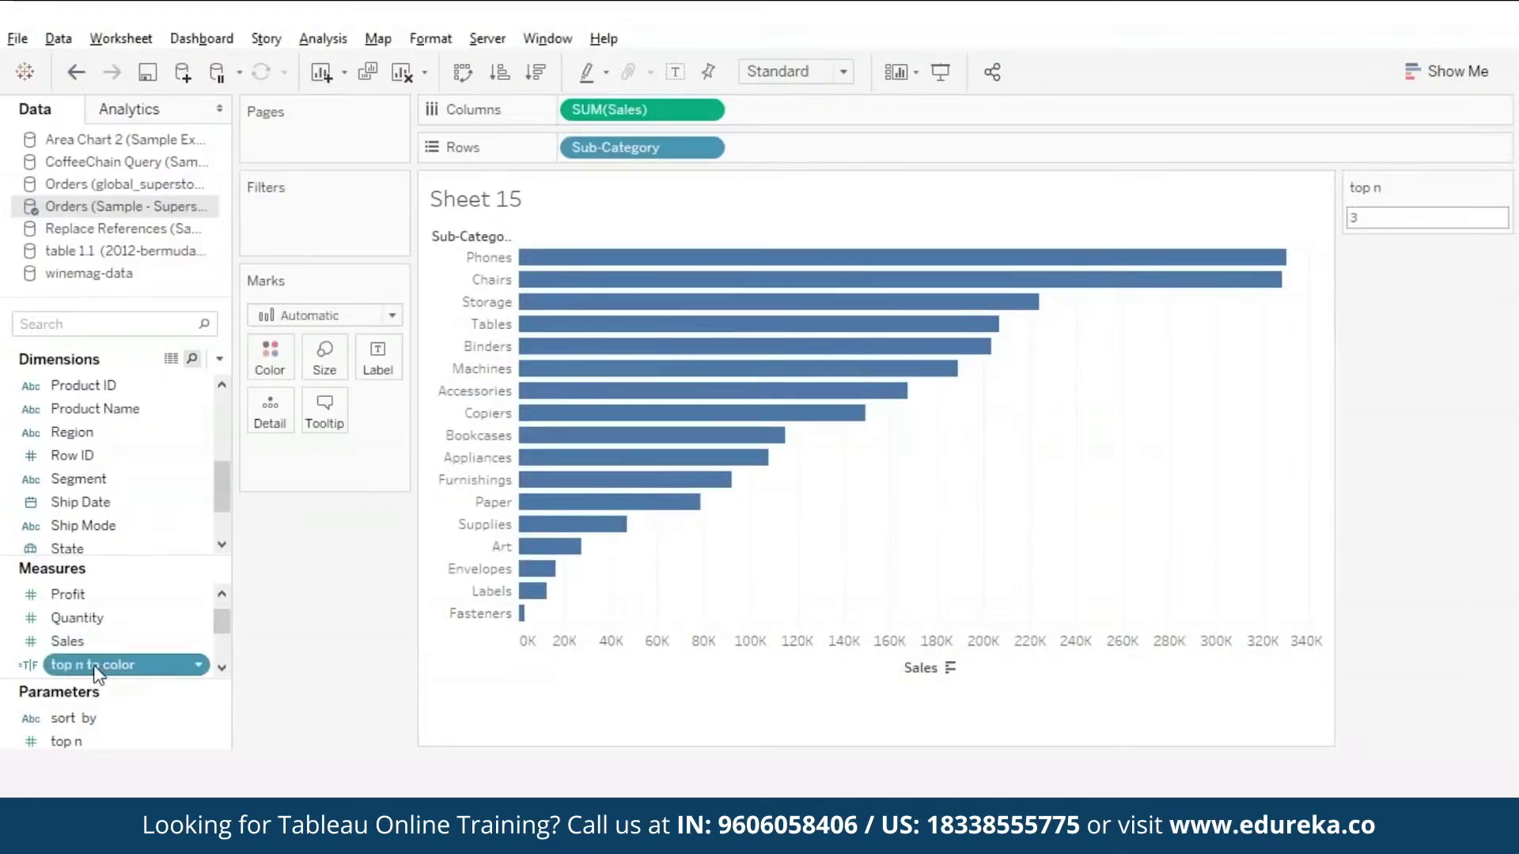
- Color the Sheet 15 bars by top n to color, assigning gray to False and red to True
left_click_drag(97, 672, 272, 363)
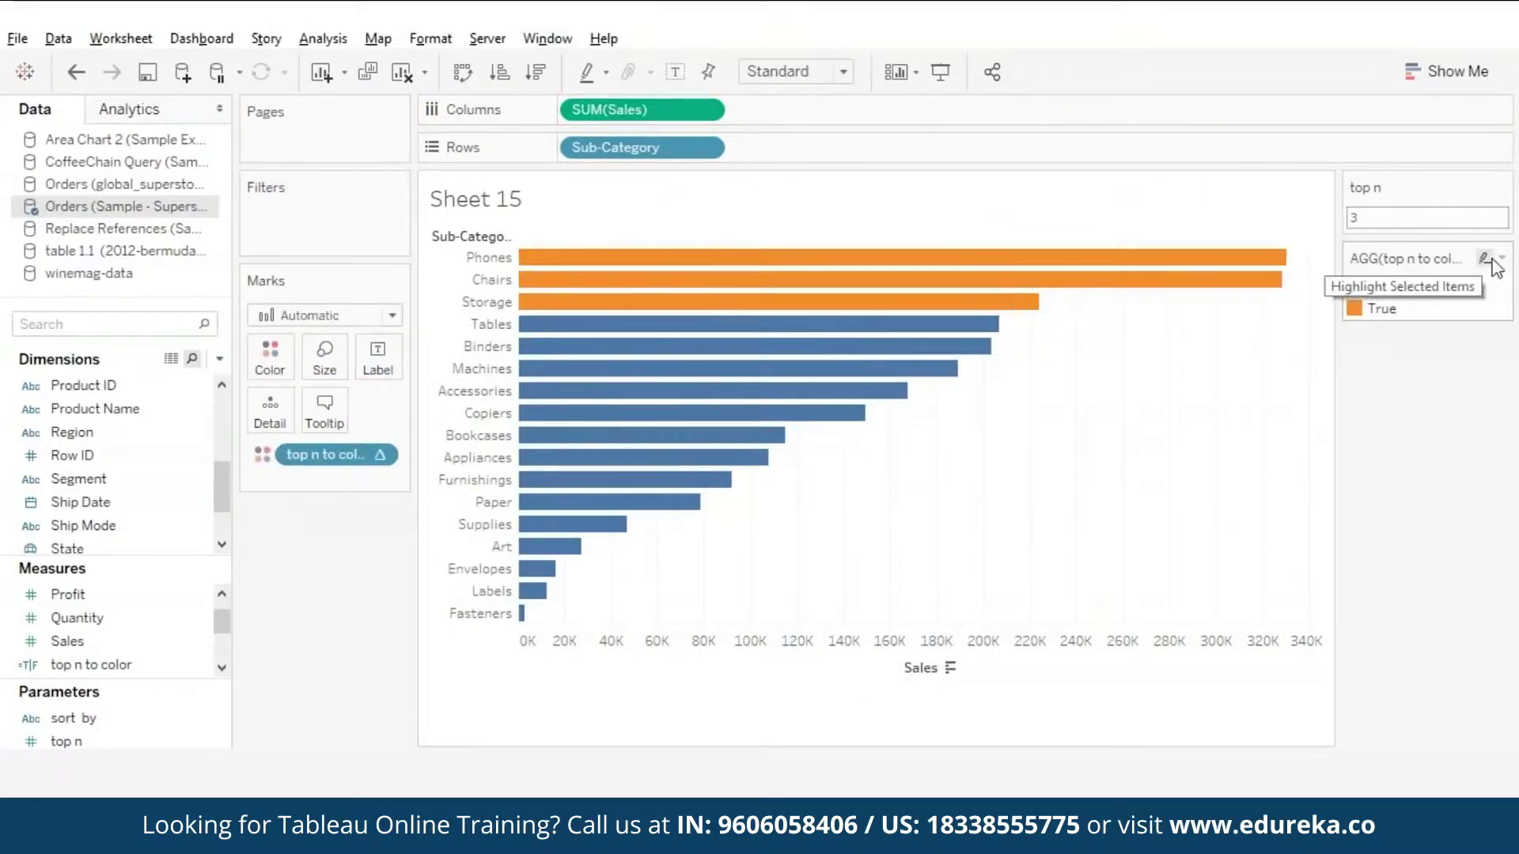
left_click(1502, 260)
left_click(1381, 283)
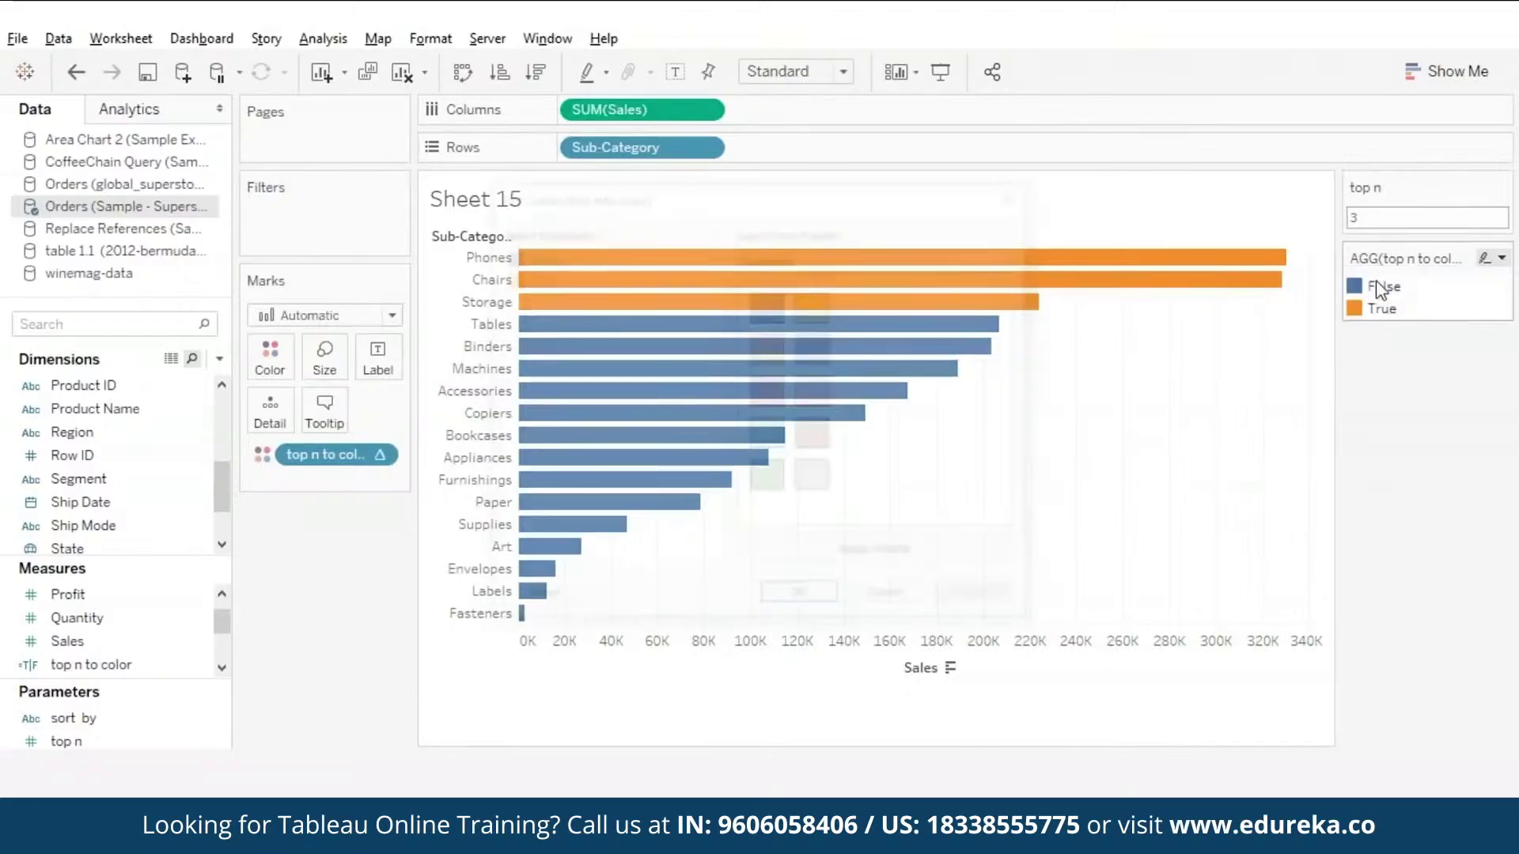
left_click(536, 256)
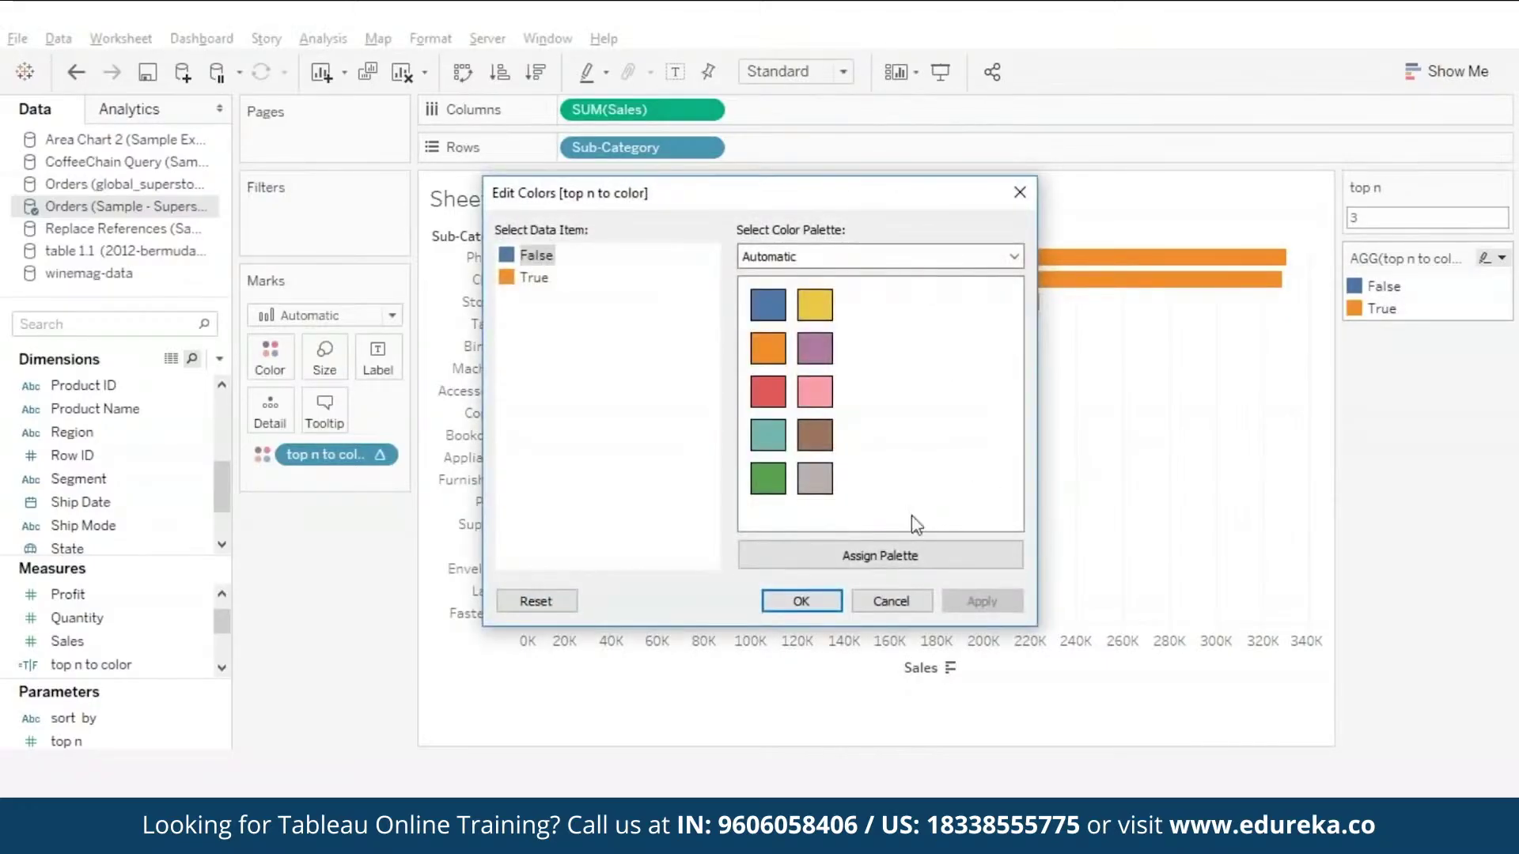
left_click(804, 494)
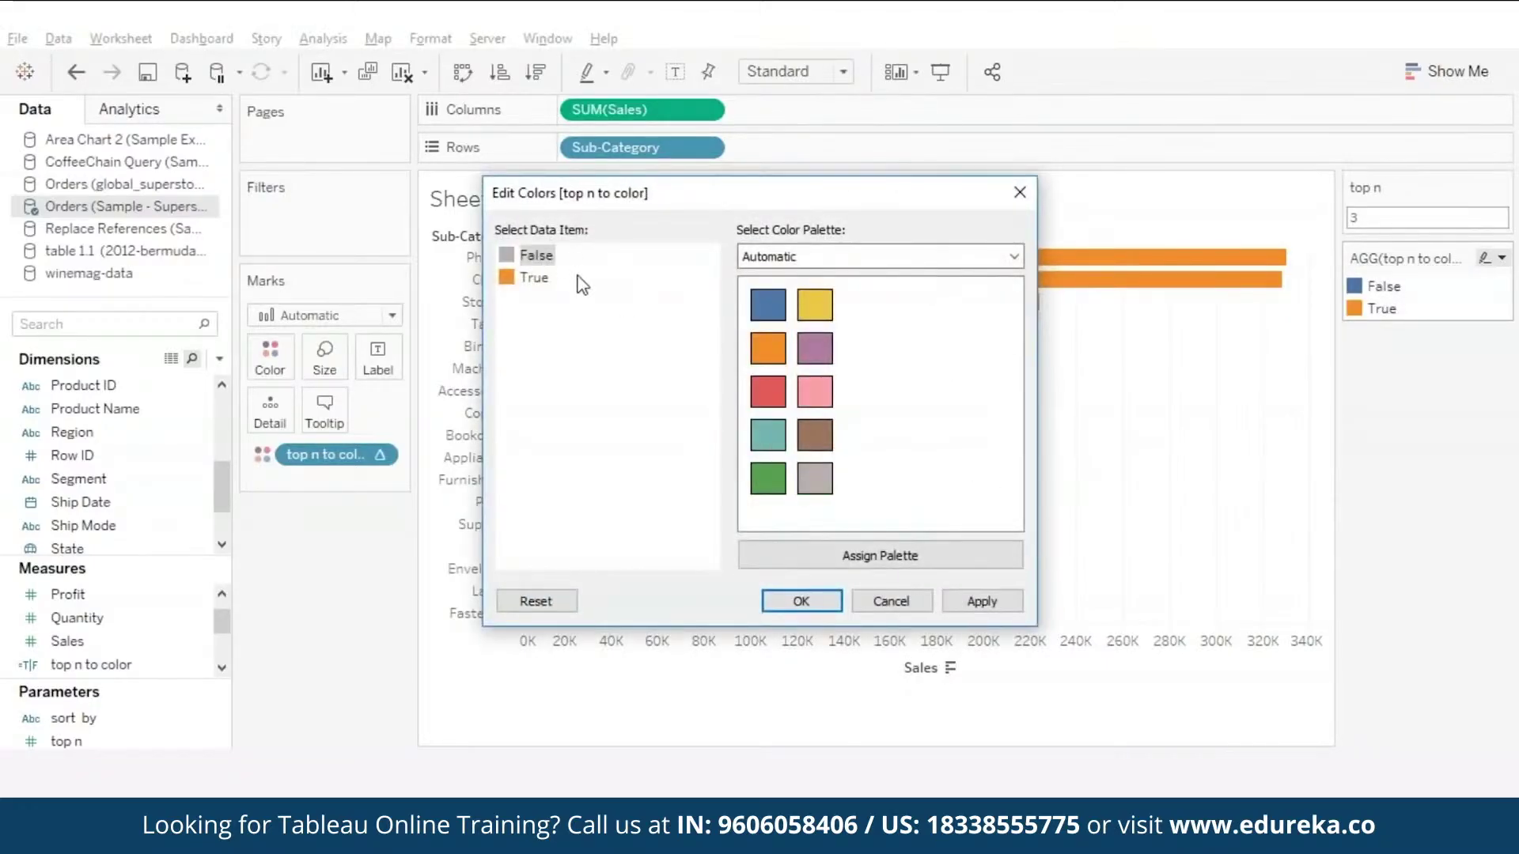
left_click(532, 280)
left_click(767, 391)
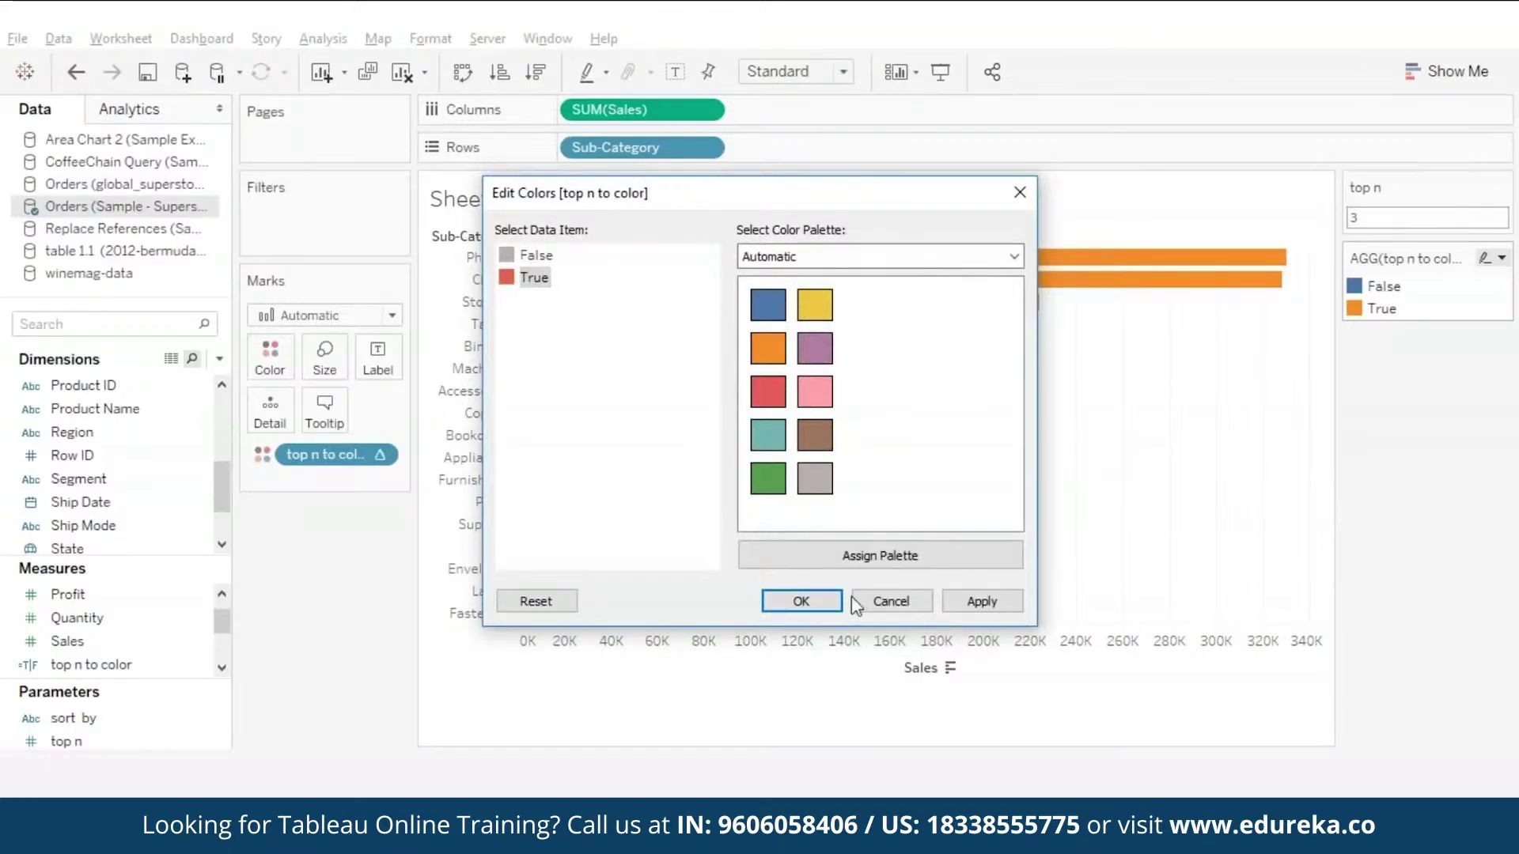
left_click(815, 605)
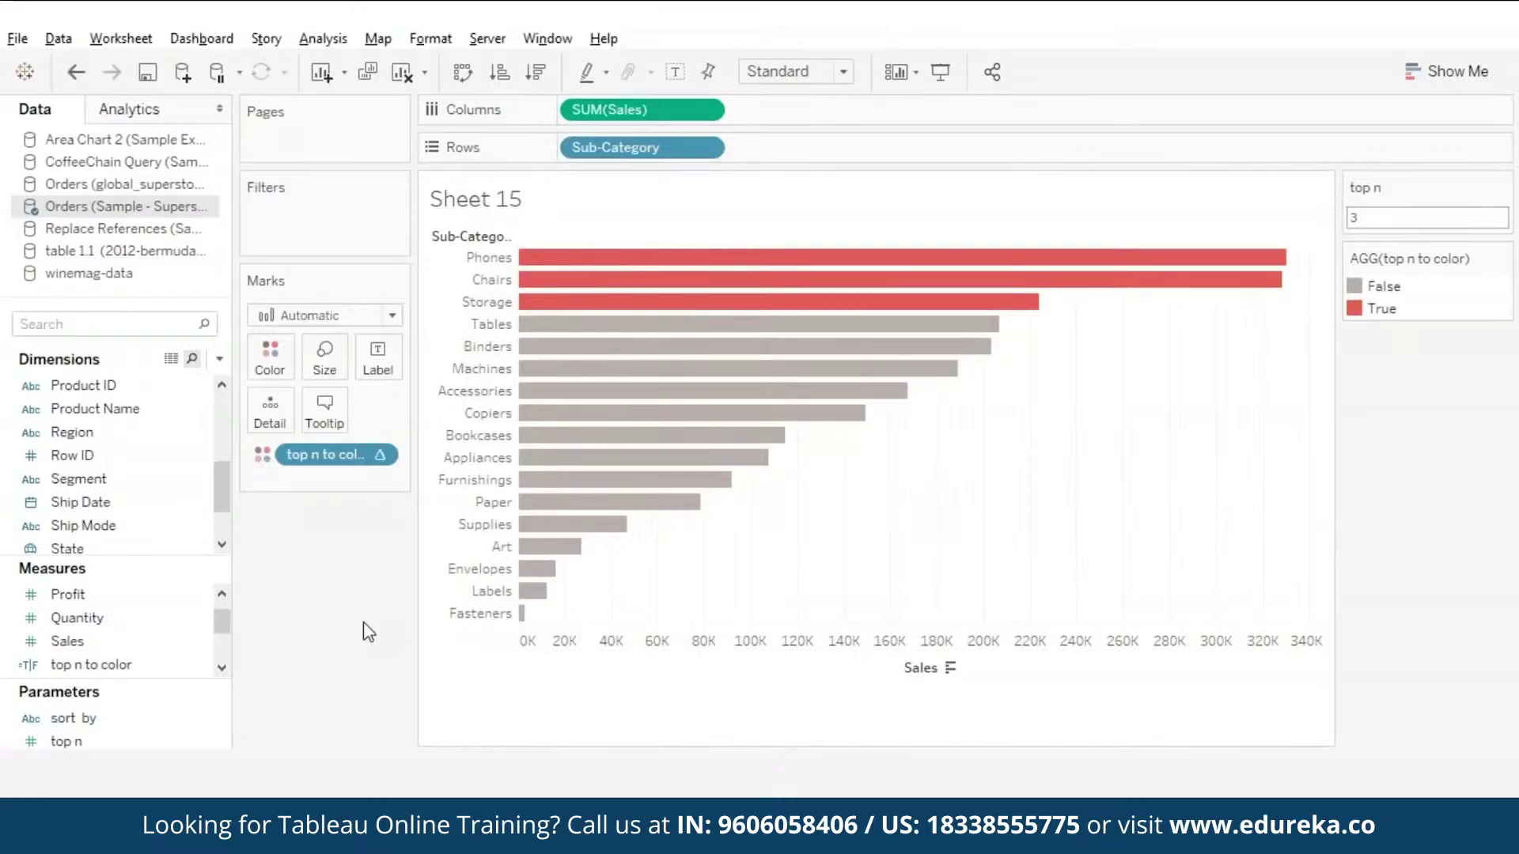
- Start a new calculated field in the Orders (Sample - Superstore) data source and name it top n to label
left_click(221, 367)
left_click(126, 384)
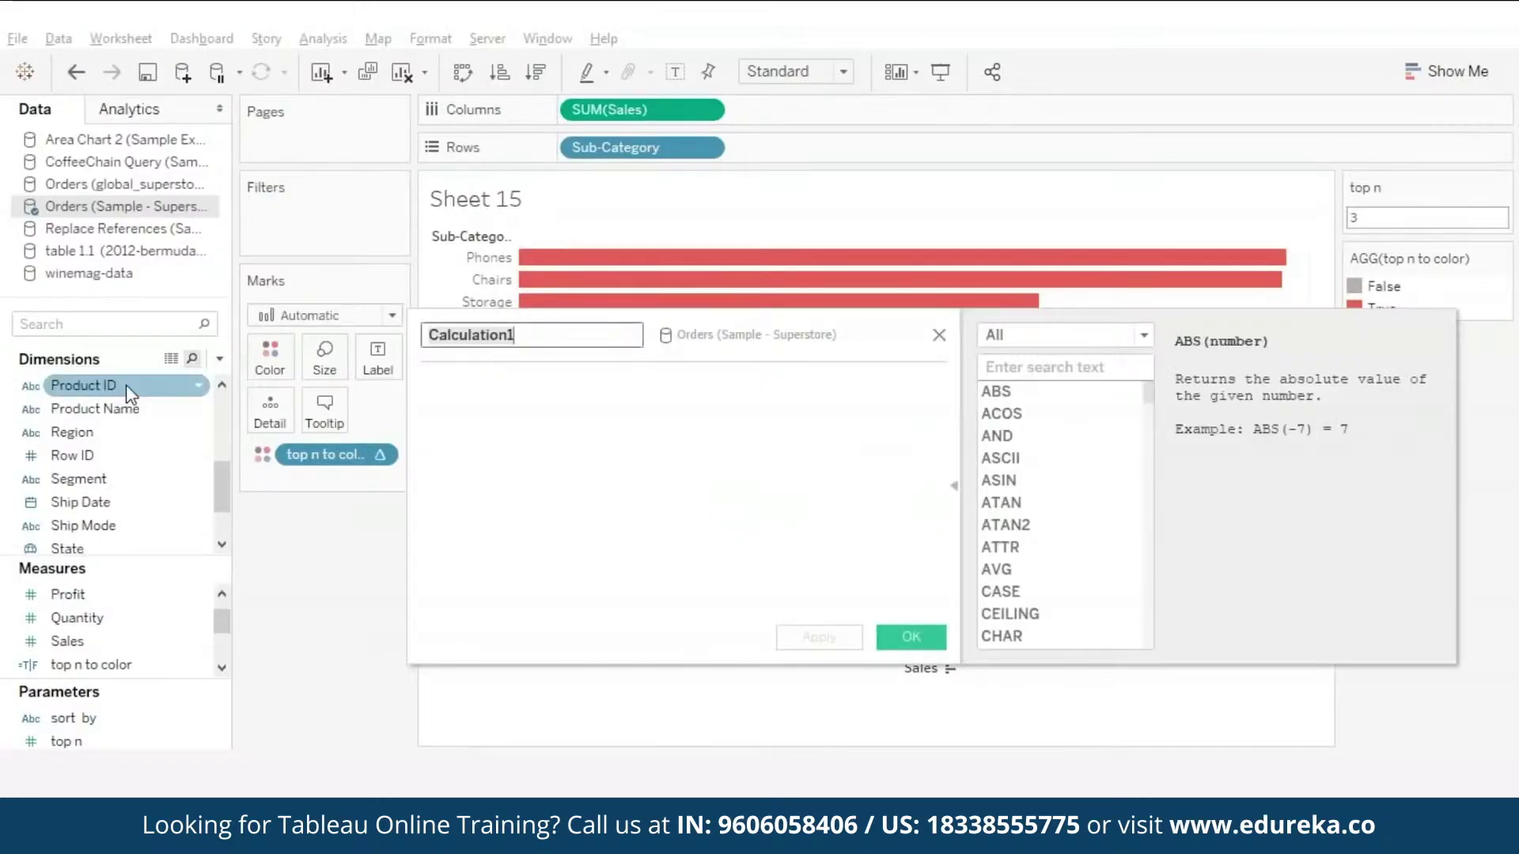
type("t")
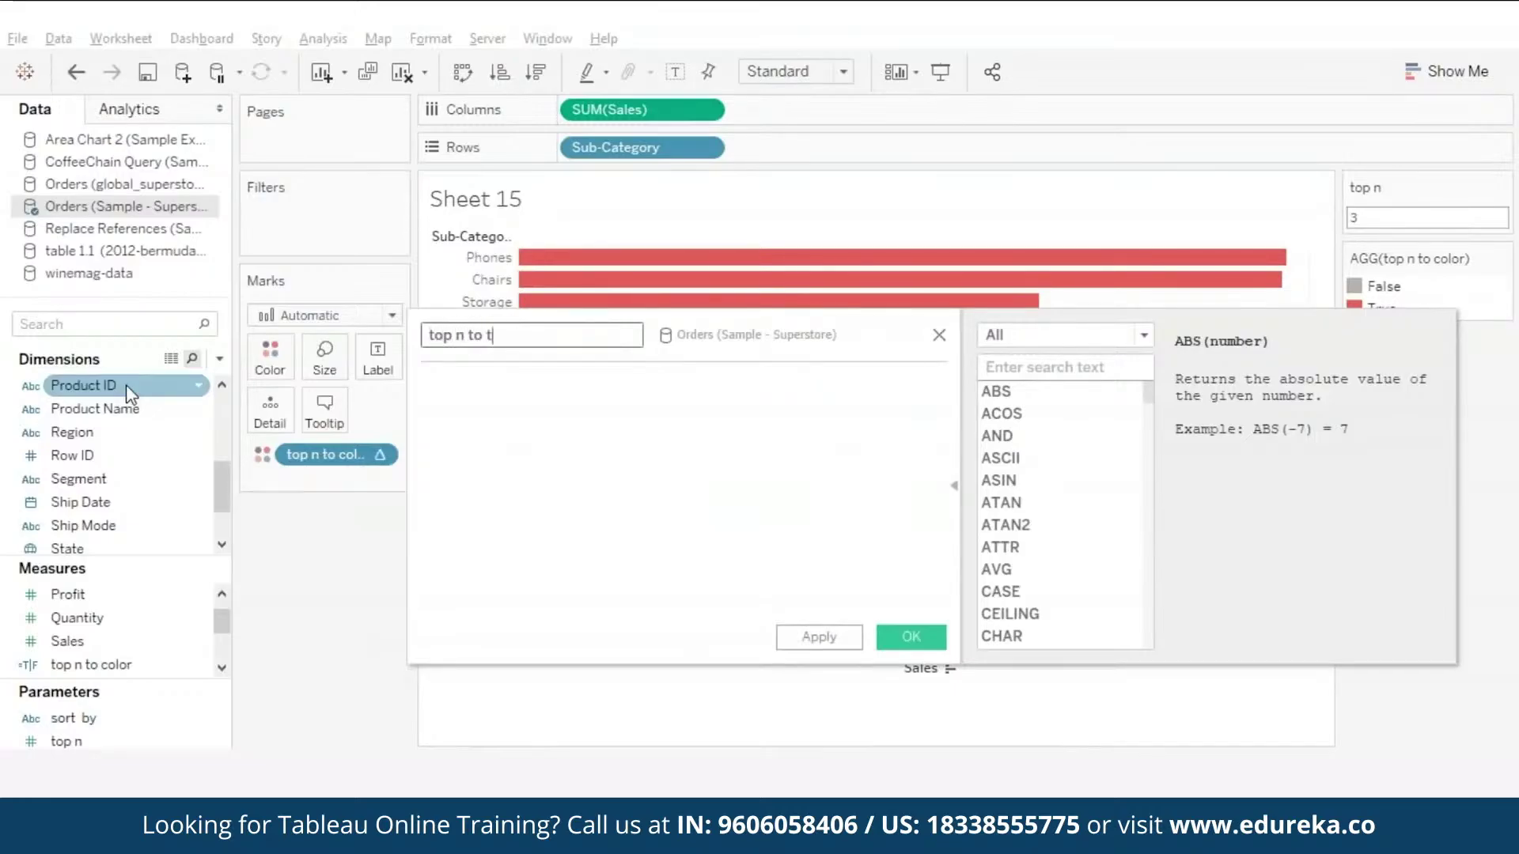
key("BackSpace")
type("label")
- Define the top n to label calculation as if [top n to color] then SUM([Sales]) END and save it
left_click(509, 434)
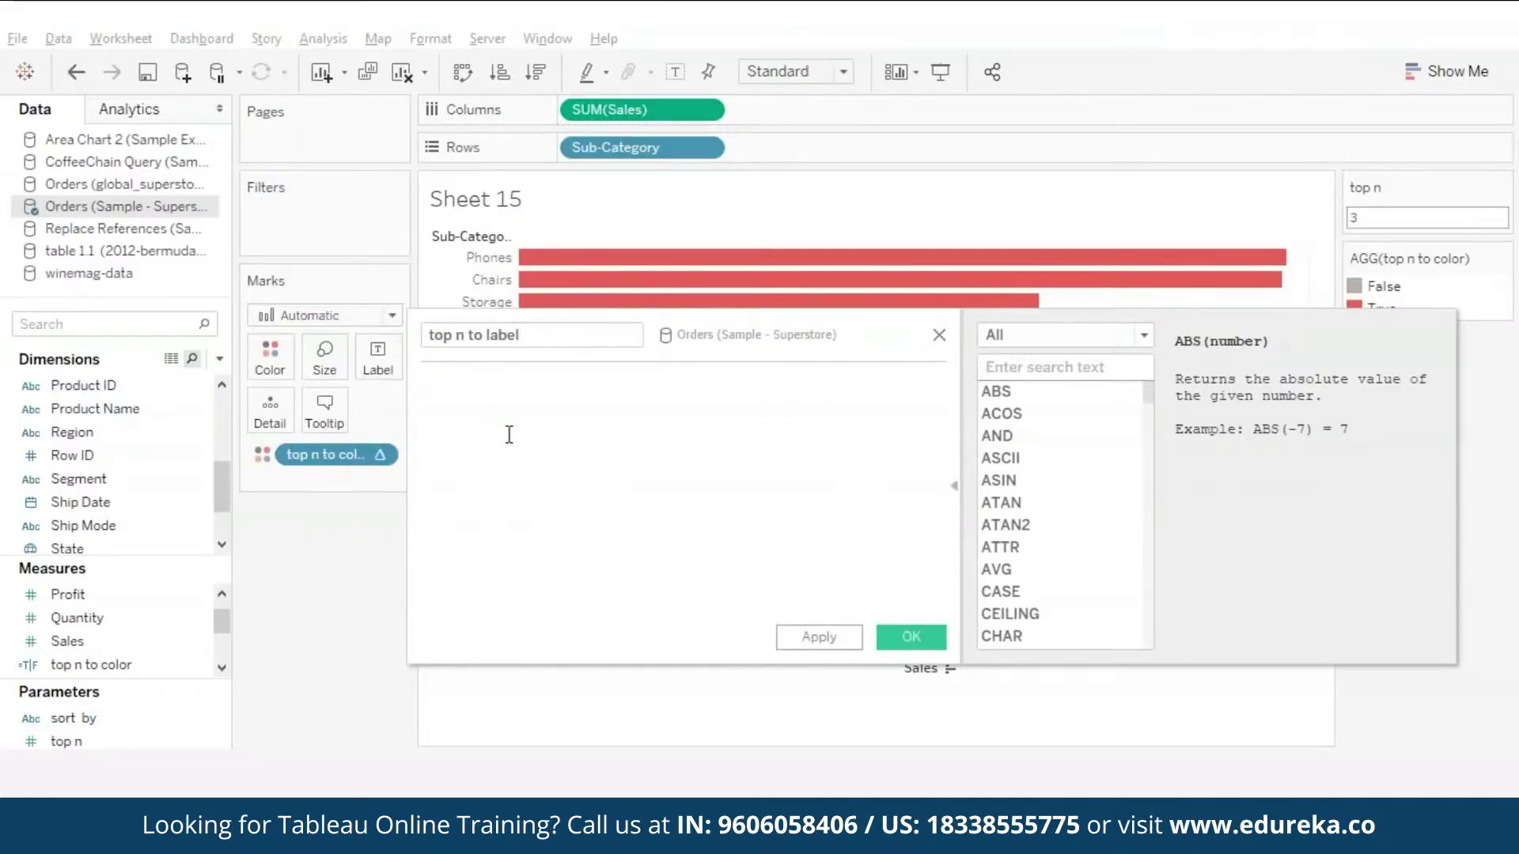
type("if top")
key("Down")
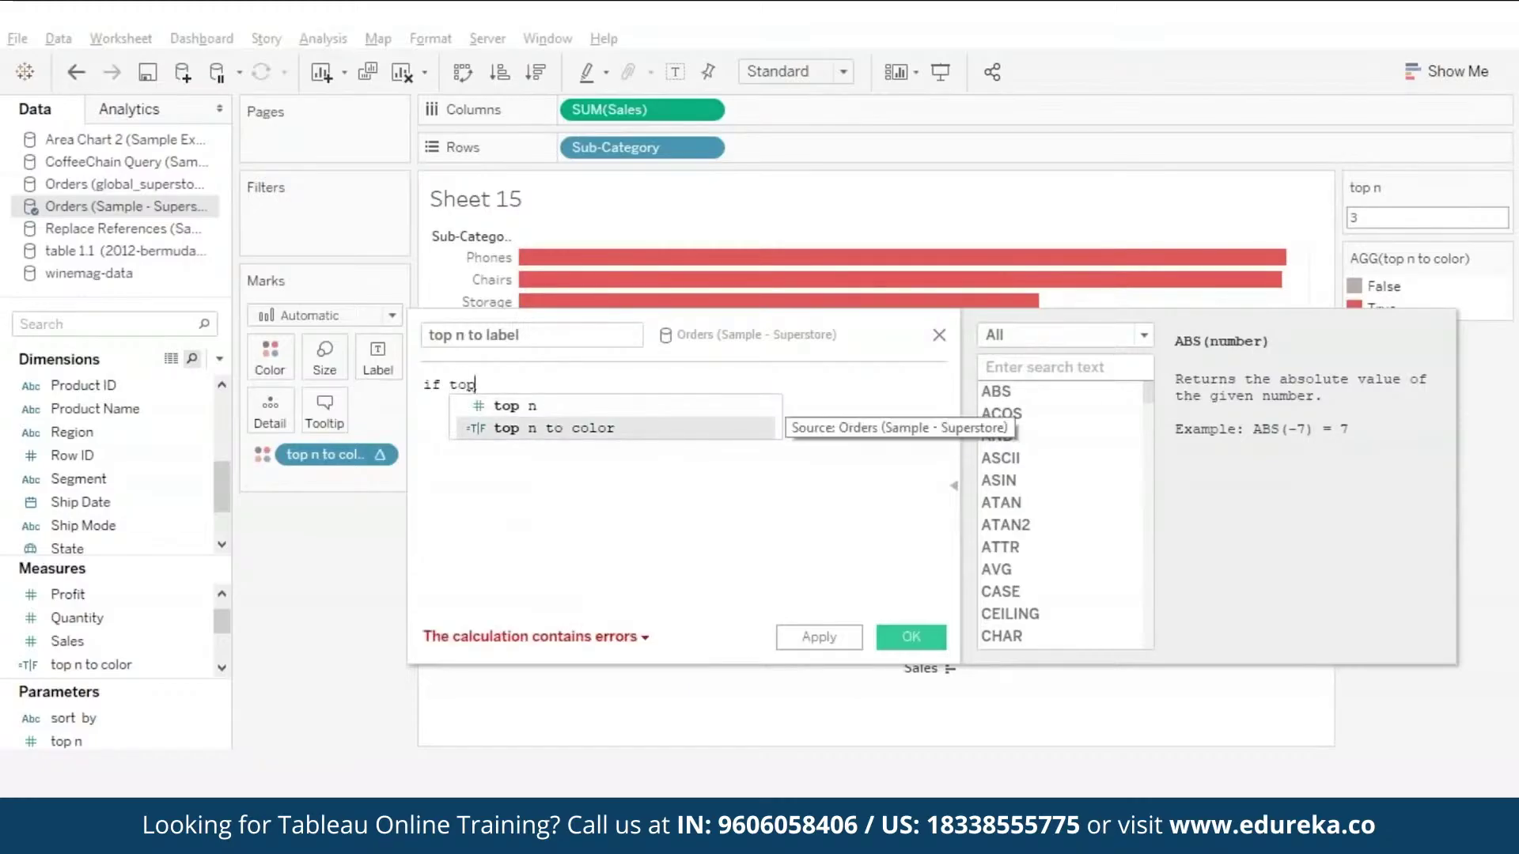
key("Return")
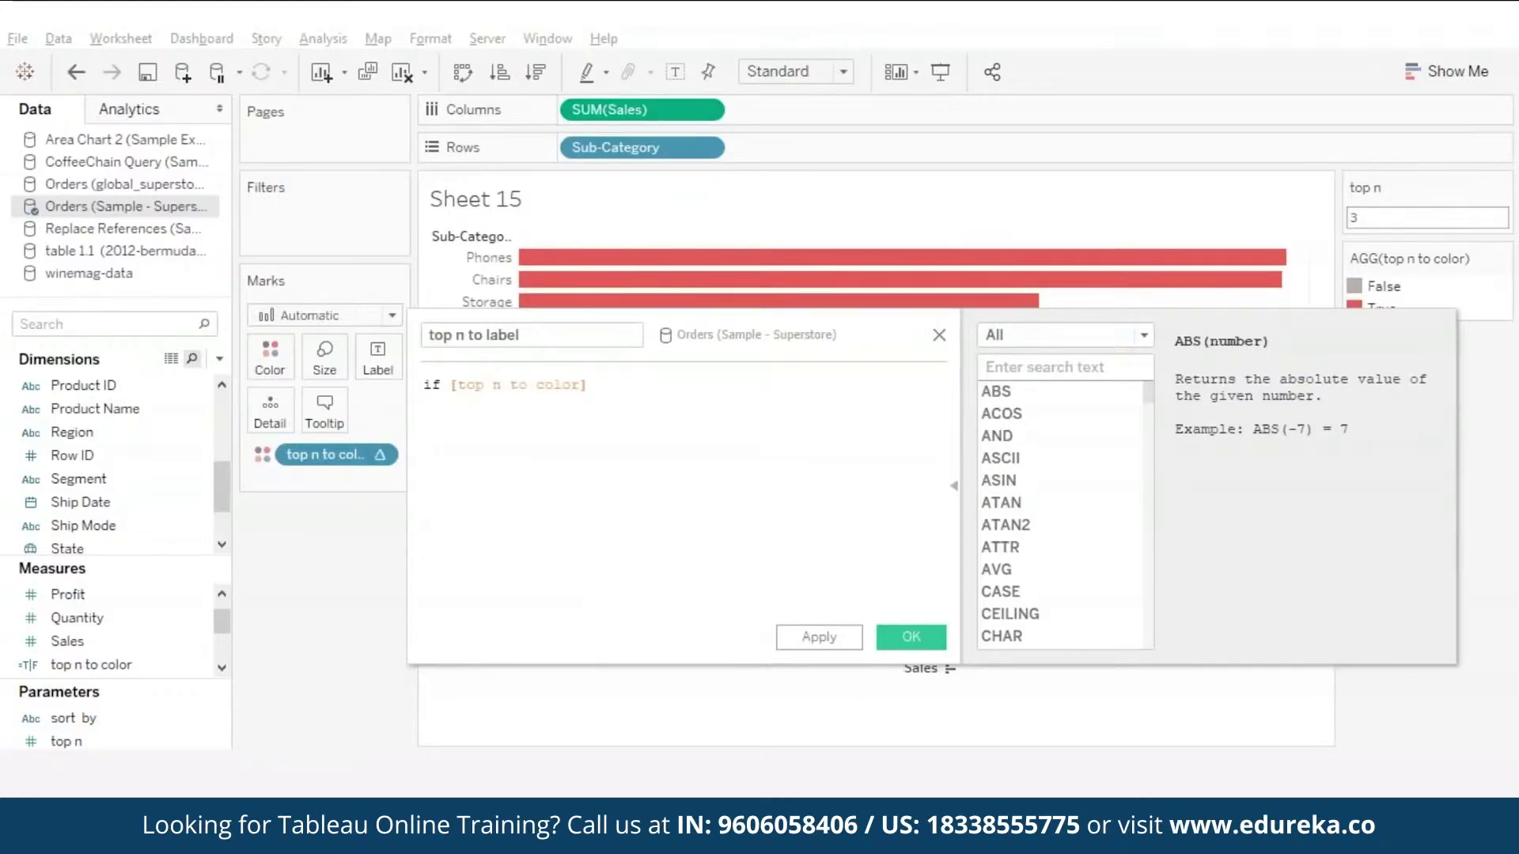
type("then")
key("Return")
type("su")
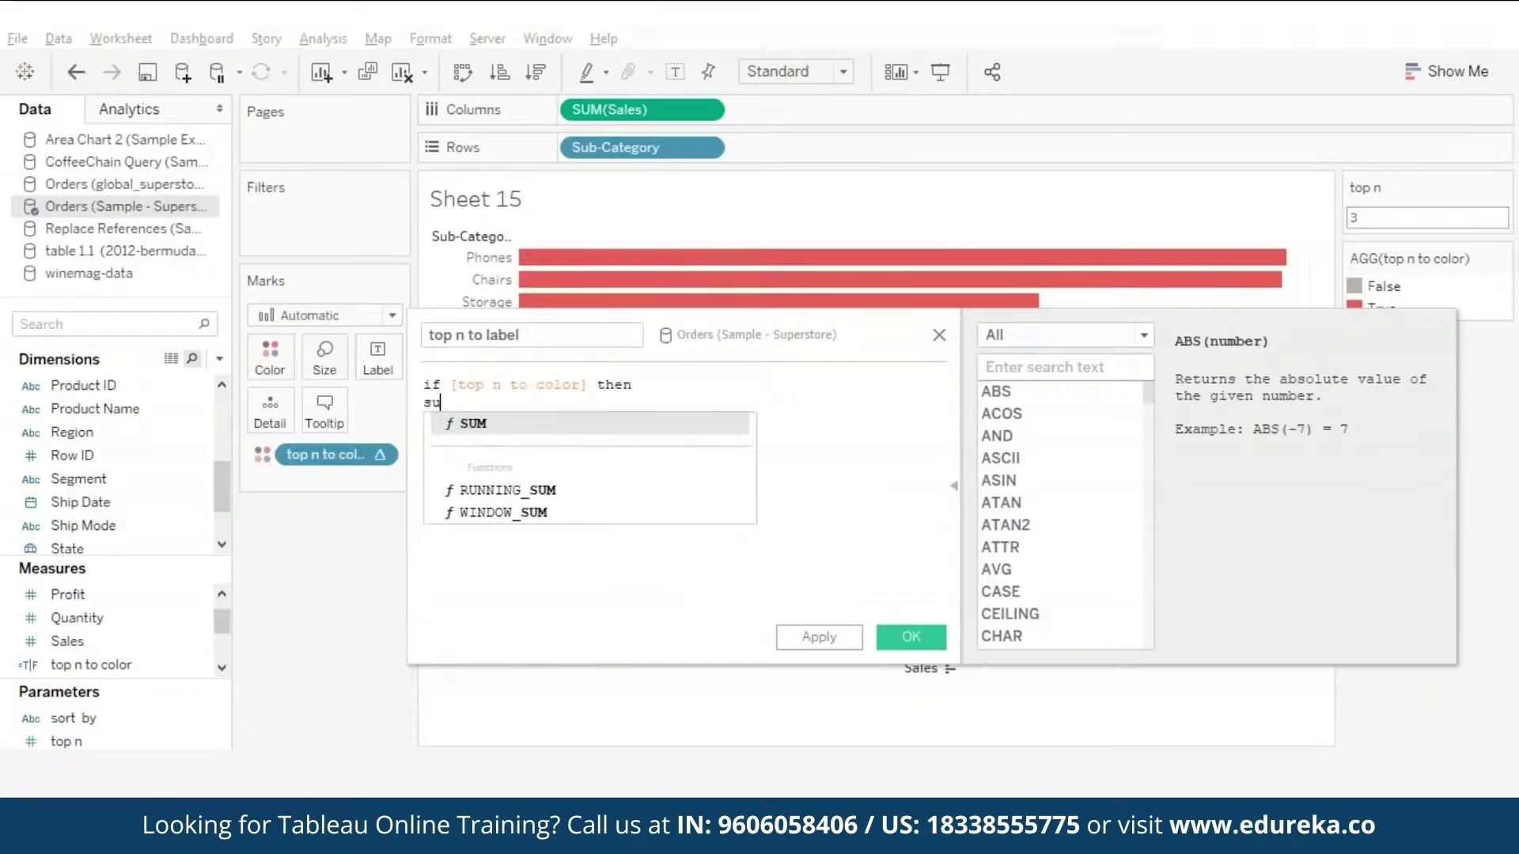
key("Return")
type("sale")
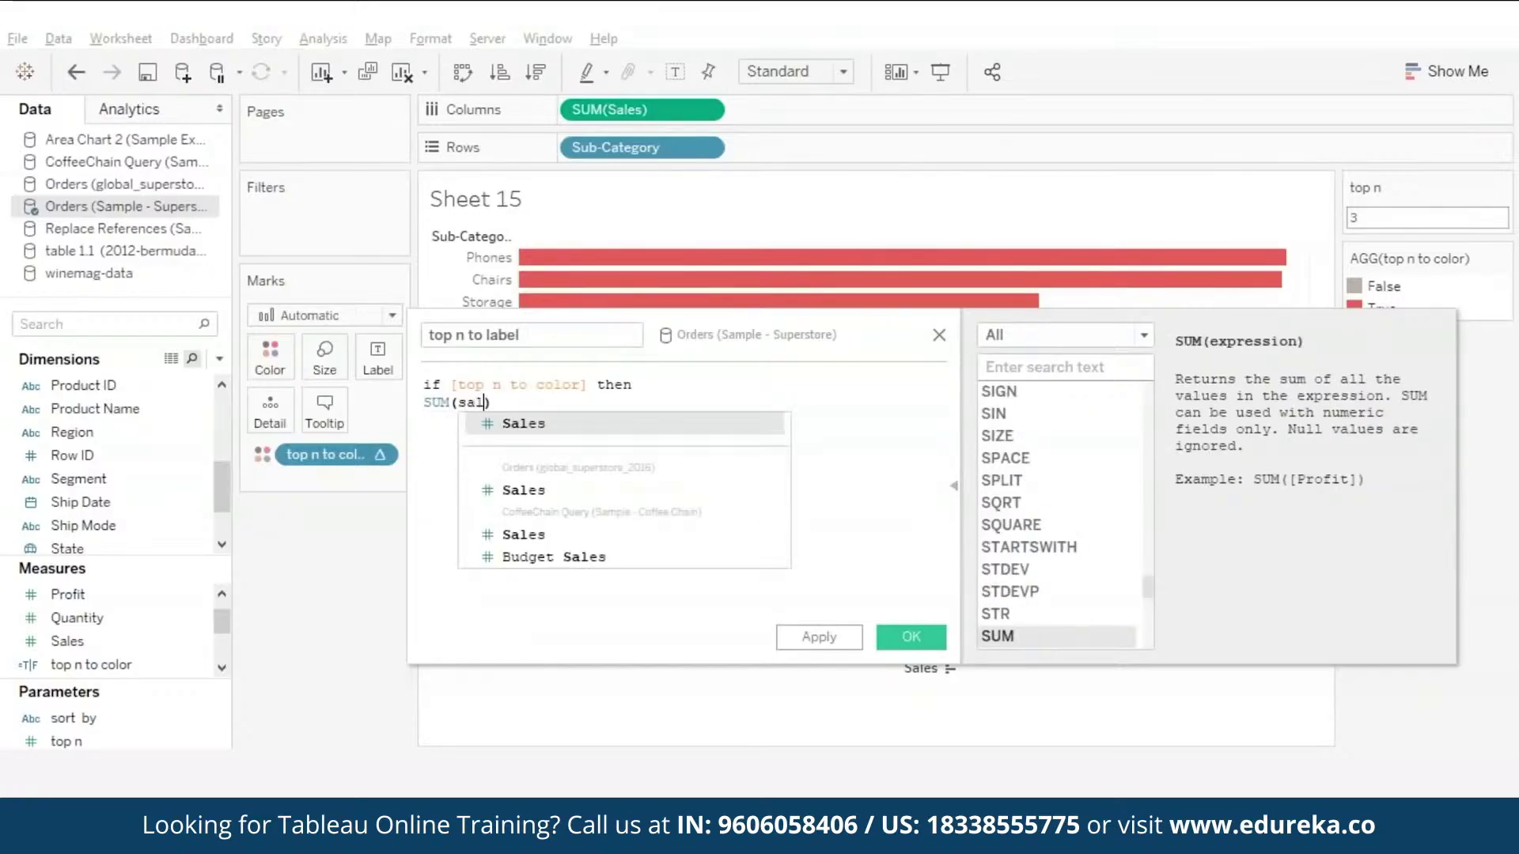
key("Return")
type("END")
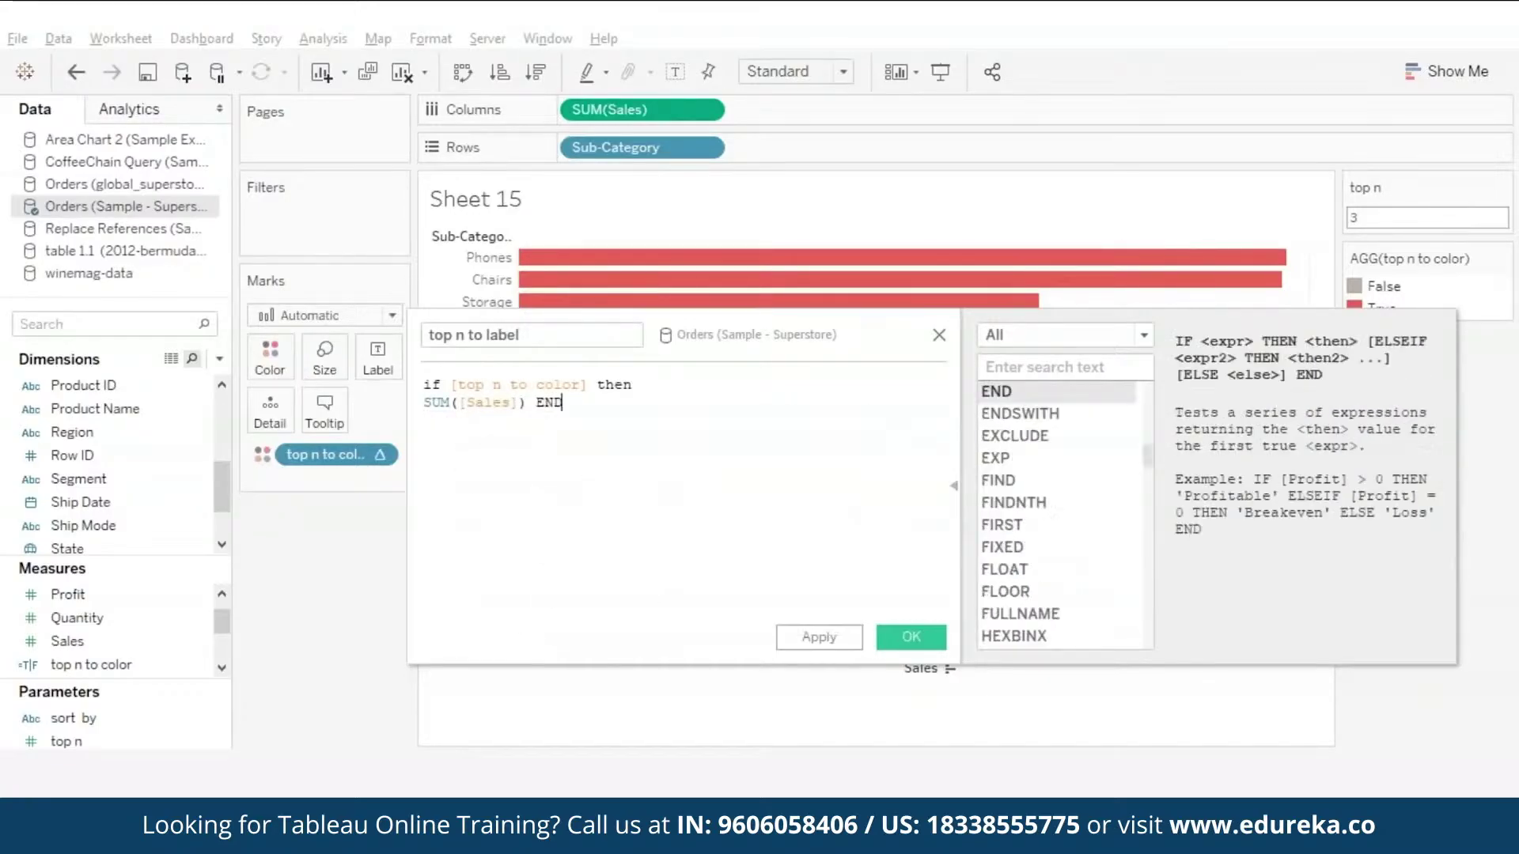
left_click(911, 637)
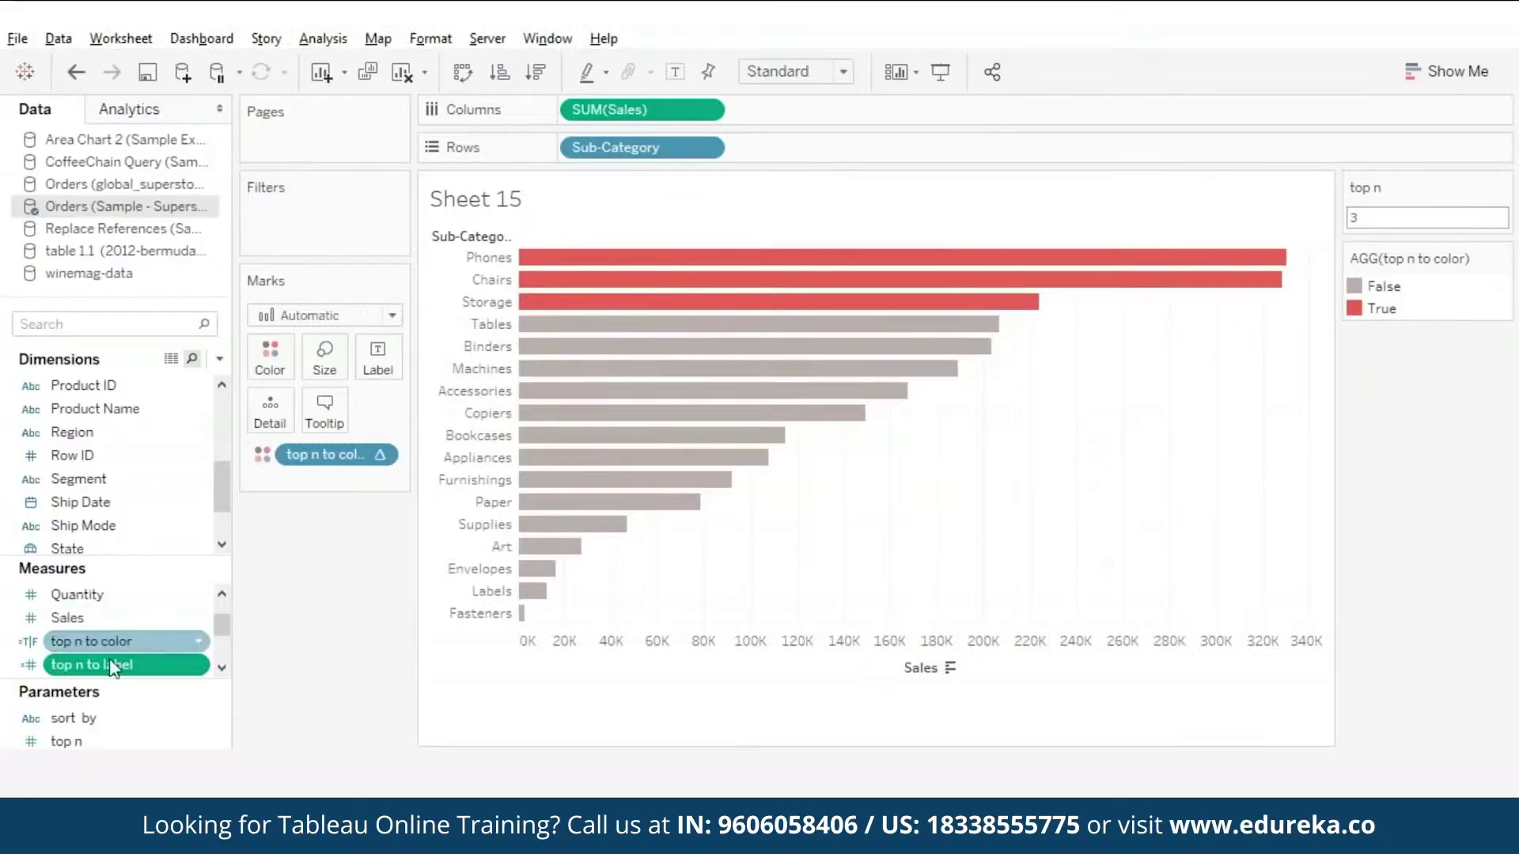
- Label the Sheet 15 bars with the top n to label field
left_click_drag(106, 667, 377, 360)
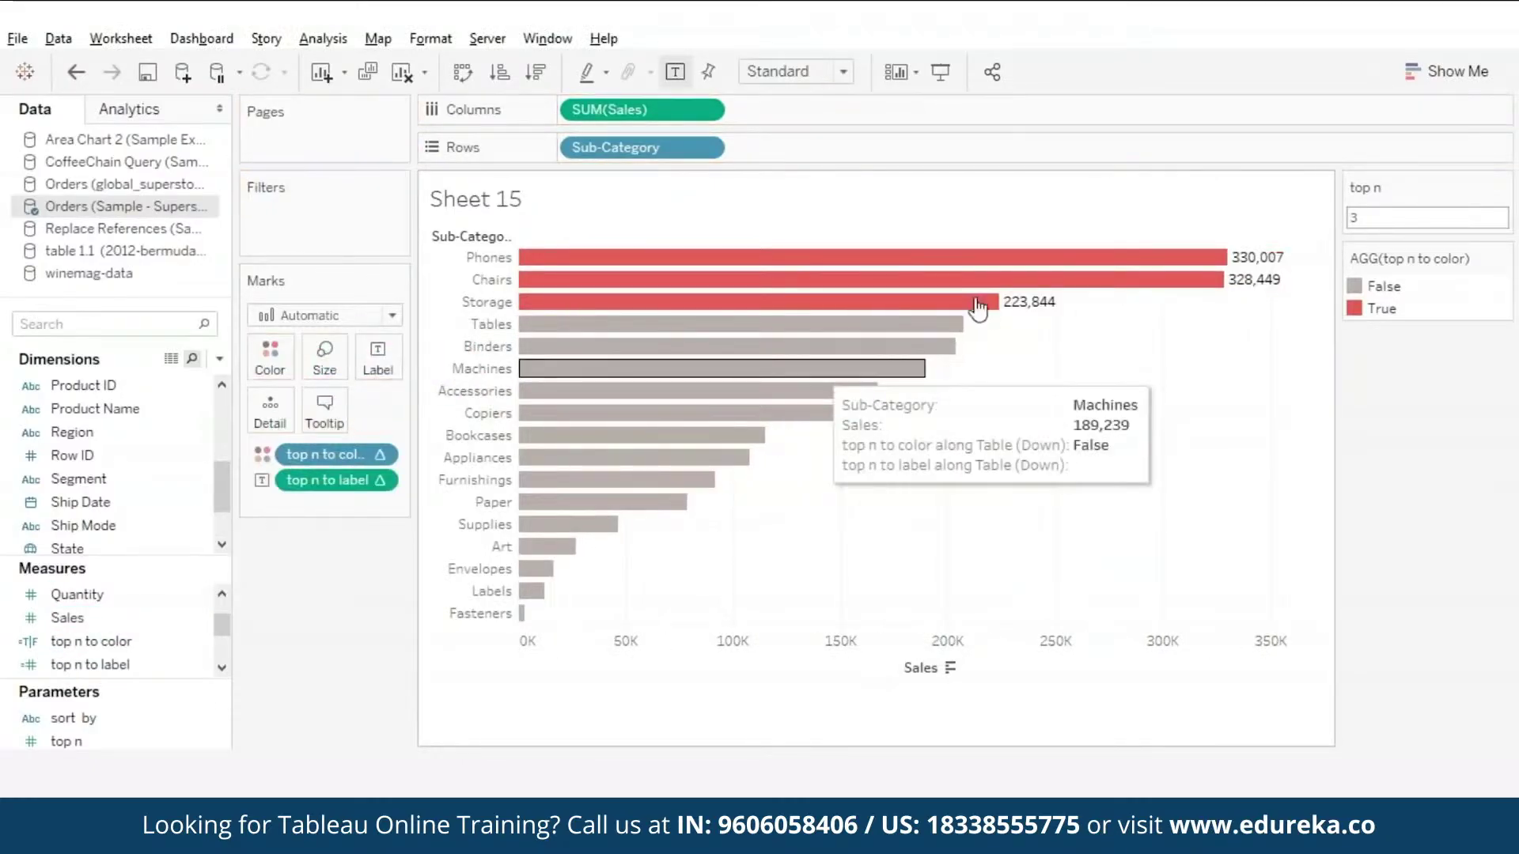
mouse_move(1118, 291)
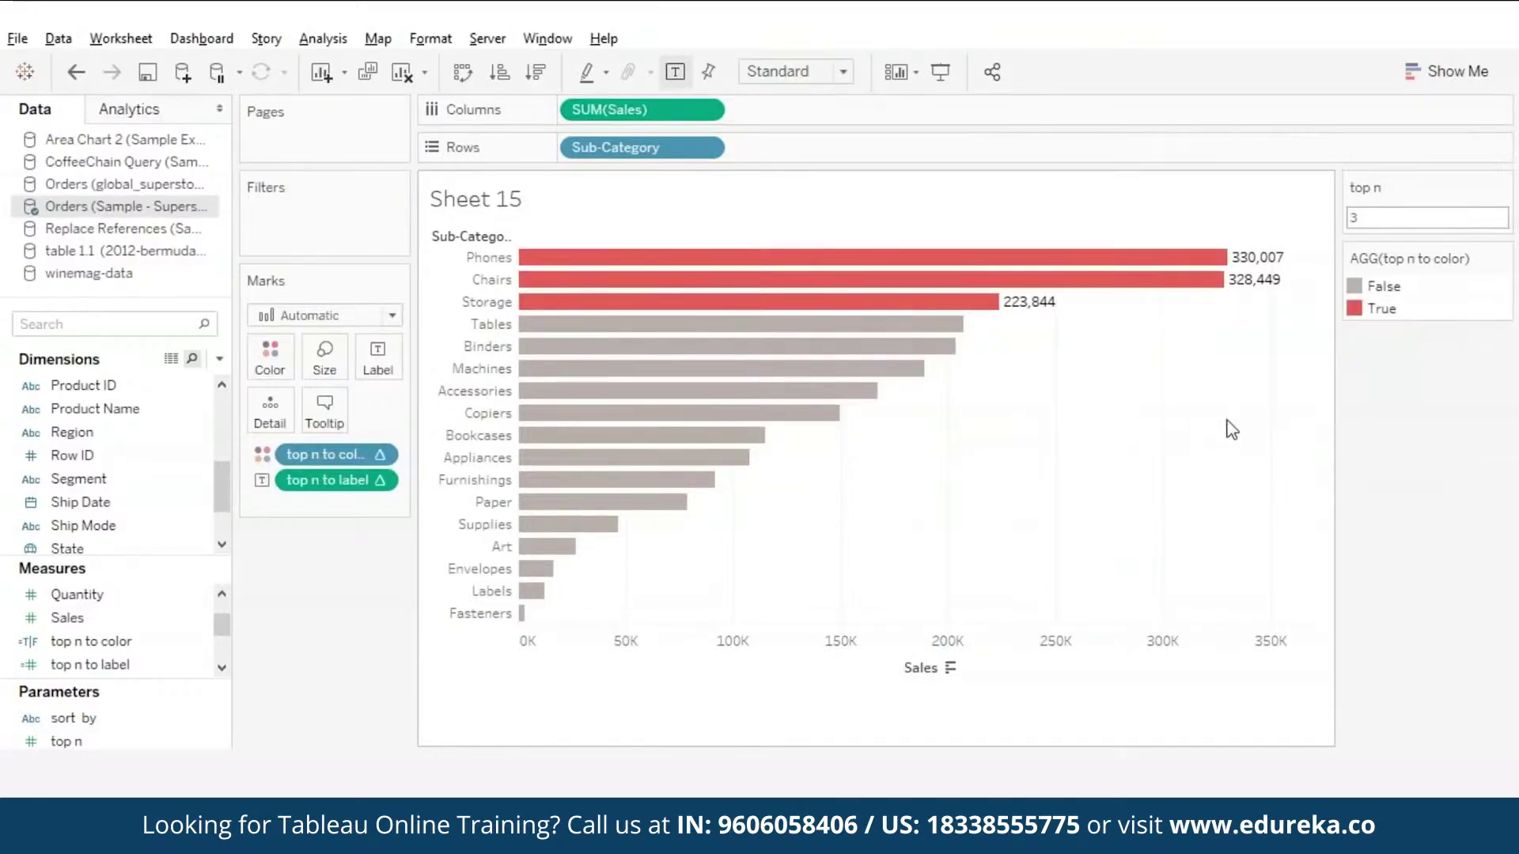